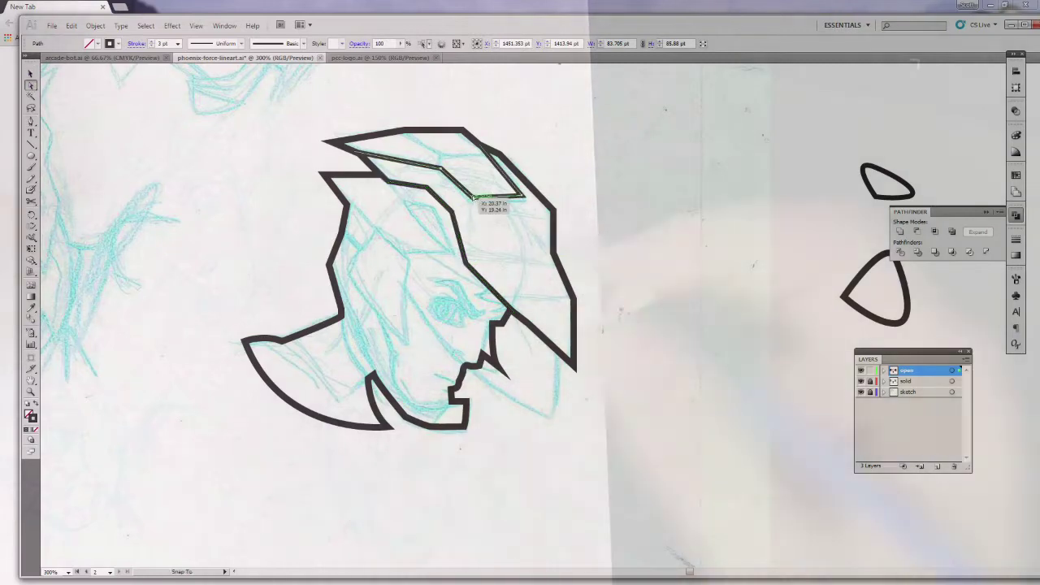
Step: Draw three straight panel lines across the front of the helmet with the Pen tool, following the sketch
{"action": "key", "text": "p"}
{"action": "left_click", "coordinate": [452, 212]}
{"action": "left_click", "coordinate": [553, 210]}
{"action": "left_click", "coordinate": [643, 255], "text": "ctrl"}
{"action": "left_click", "coordinate": [554, 252]}
{"action": "left_click", "coordinate": [466, 264]}
{"action": "left_click", "coordinate": [554, 254]}
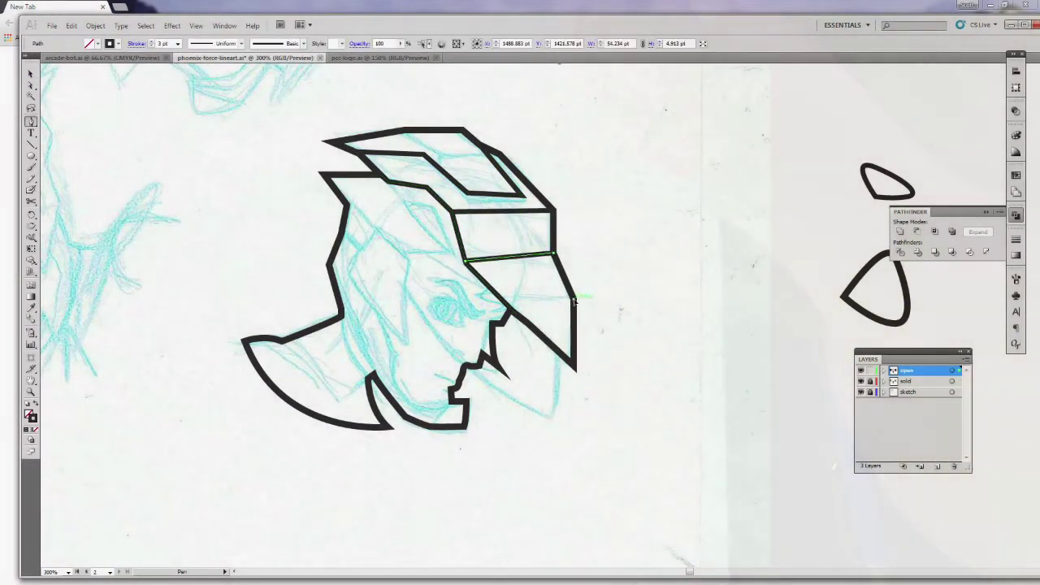
{"action": "left_click", "coordinate": [632, 340], "text": "ctrl"}
Step: Trace the helmet's lower side edge from the visor tip above the face back to the rear point
{"action": "left_click", "coordinate": [503, 300]}
{"action": "left_click", "coordinate": [426, 254]}
{"action": "left_click", "coordinate": [402, 257]}
{"action": "left_click", "coordinate": [607, 261], "text": "ctrl"}
Step: Trace the pointed cheek guard, from the helmet edge to its lower tip and curving back to the rear outline
{"action": "left_click", "coordinate": [409, 343]}
{"action": "left_click", "coordinate": [406, 289]}
{"action": "left_click", "coordinate": [413, 256]}
{"action": "left_click", "coordinate": [593, 230], "text": "ctrl"}
{"action": "left_click", "coordinate": [409, 343]}
{"action": "left_click_drag", "start_coordinate": [350, 272], "coordinate": [327, 235]}
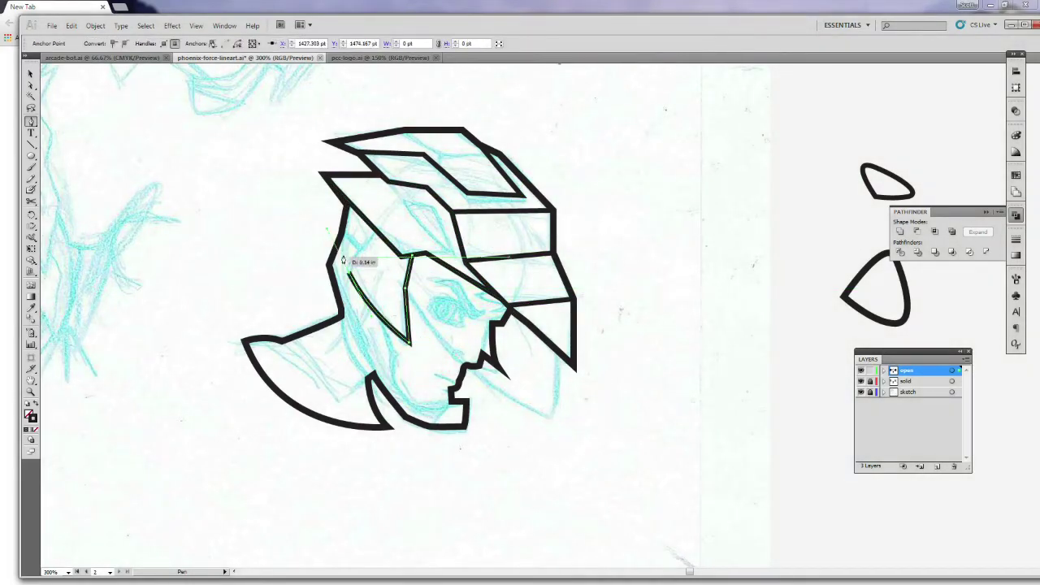
{"action": "left_click", "coordinate": [342, 237]}
Step: Trace the jaw line from the front of the chin guard up to the lower edge of the cheek guard
{"action": "left_click", "coordinate": [467, 402]}
{"action": "left_click", "coordinate": [444, 402]}
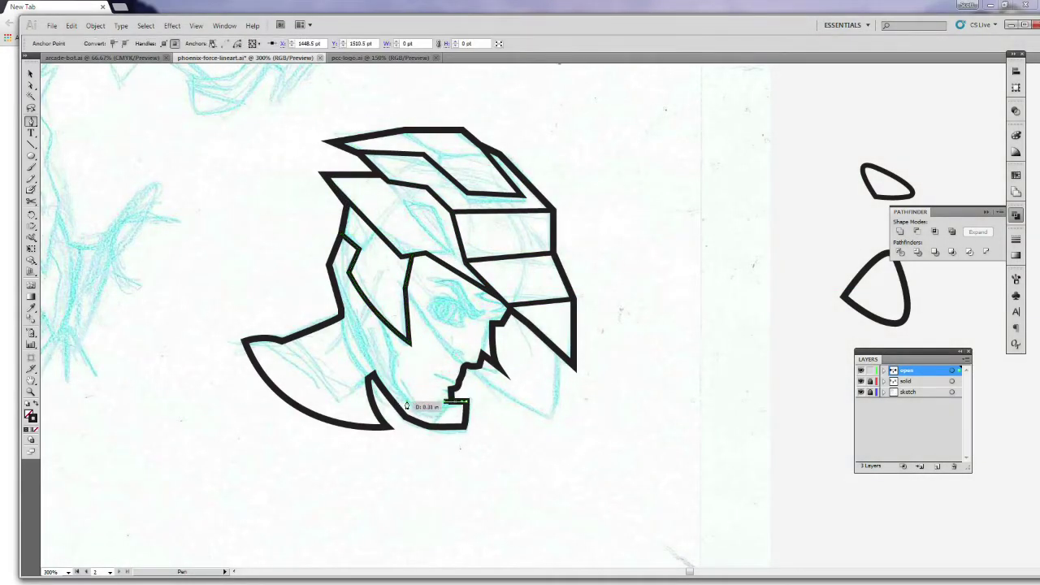
{"action": "left_click", "coordinate": [395, 379]}
{"action": "left_click", "coordinate": [395, 353]}
{"action": "left_click", "coordinate": [380, 316]}
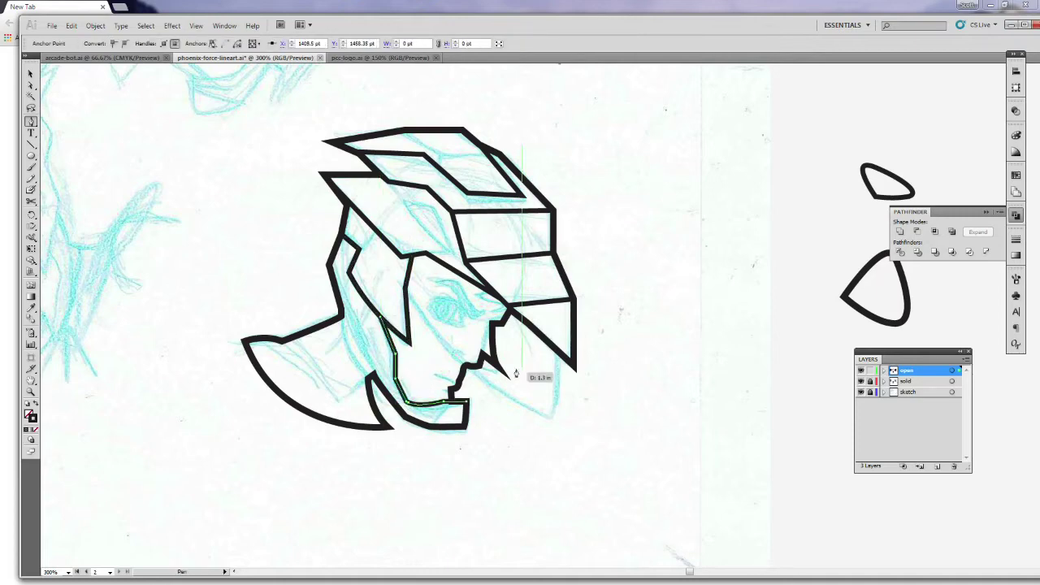
{"action": "left_click", "coordinate": [340, 333], "text": "ctrl"}
Step: Trace the neck line from the rear head outline down to the top of the collar
{"action": "left_click", "coordinate": [371, 373]}
{"action": "key", "text": "ctrl+z"}
{"action": "left_click", "coordinate": [341, 294]}
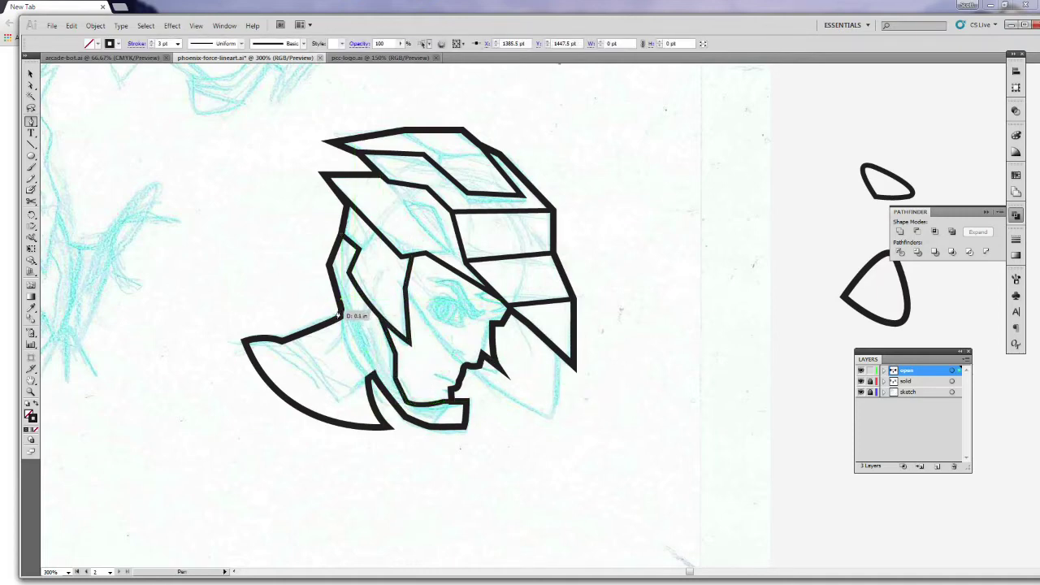
{"action": "left_click", "coordinate": [366, 338]}
{"action": "key", "text": "ctrl+z"}
{"action": "left_click", "coordinate": [361, 334]}
{"action": "left_click", "coordinate": [377, 376]}
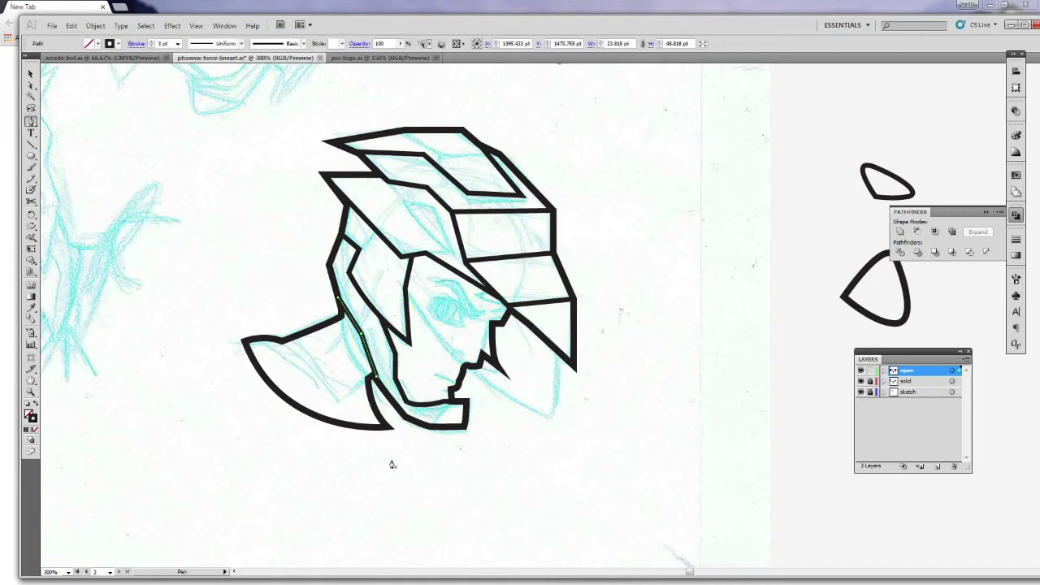
Step: Draw two diagonal facet lines inside the chin guard below the jaw line
{"action": "left_click", "coordinate": [452, 405]}
{"action": "left_click", "coordinate": [515, 448]}
{"action": "key", "text": "ctrl+z"}
{"action": "left_click", "coordinate": [468, 457], "text": "ctrl"}
{"action": "left_click", "coordinate": [406, 418]}
{"action": "left_click", "coordinate": [455, 405]}
{"action": "key", "text": "ctrl+z"}
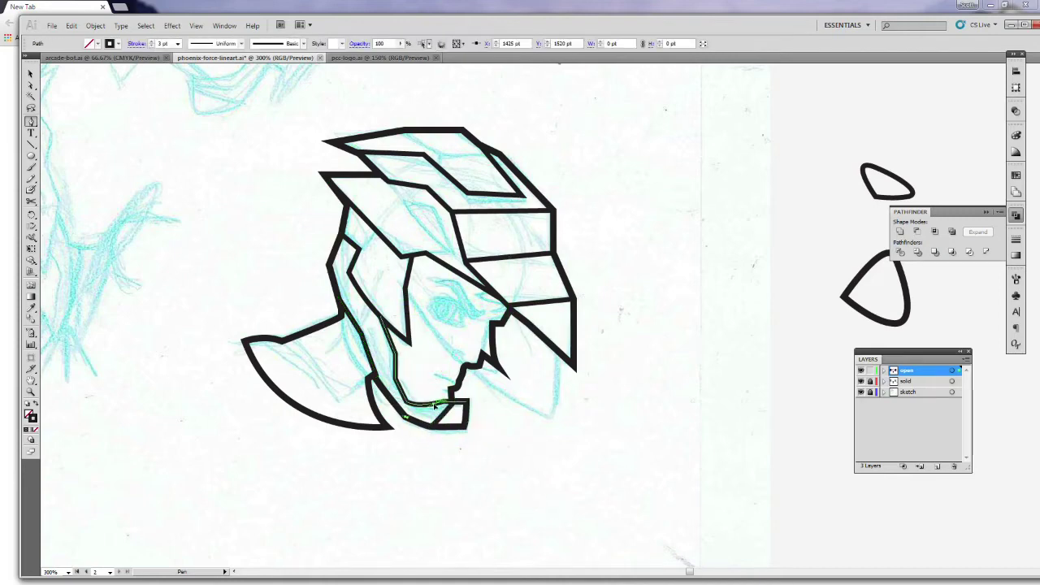
Step: Draw the two short lines of the mouth at the front of the face
{"action": "left_click", "coordinate": [454, 385]}
{"action": "left_click", "coordinate": [438, 376]}
{"action": "left_click", "coordinate": [515, 425], "text": "ctrl"}
{"action": "left_click", "coordinate": [454, 384]}
{"action": "left_click", "coordinate": [439, 376]}
{"action": "left_click", "coordinate": [453, 391]}
{"action": "left_click", "coordinate": [441, 386]}
Step: Trace the nose bridge beneath the visor and draw the angled eyebrow above the eye
{"action": "left_click_drag", "start_coordinate": [488, 326], "coordinate": [490, 327]}
{"action": "left_click", "coordinate": [501, 324]}
{"action": "left_click", "coordinate": [546, 368], "text": "ctrl"}
{"action": "left_click", "coordinate": [435, 282]}
{"action": "left_click", "coordinate": [452, 285]}
{"action": "left_click_drag", "start_coordinate": [474, 320], "coordinate": [484, 319]}
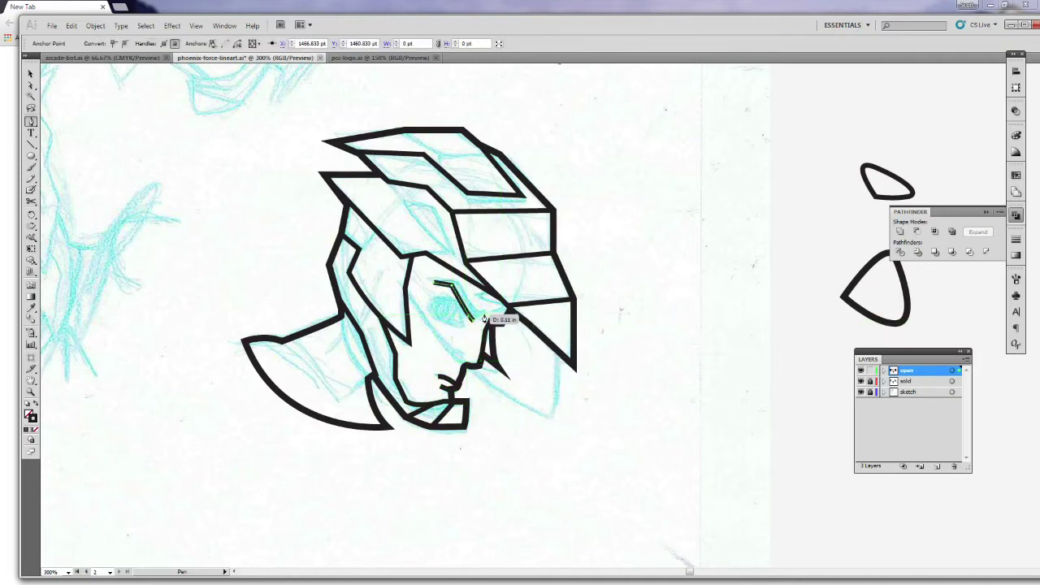
Step: Draw the short nostril and nose-tip lines above the mouth
{"action": "left_click_drag", "start_coordinate": [451, 353], "coordinate": [453, 355]}
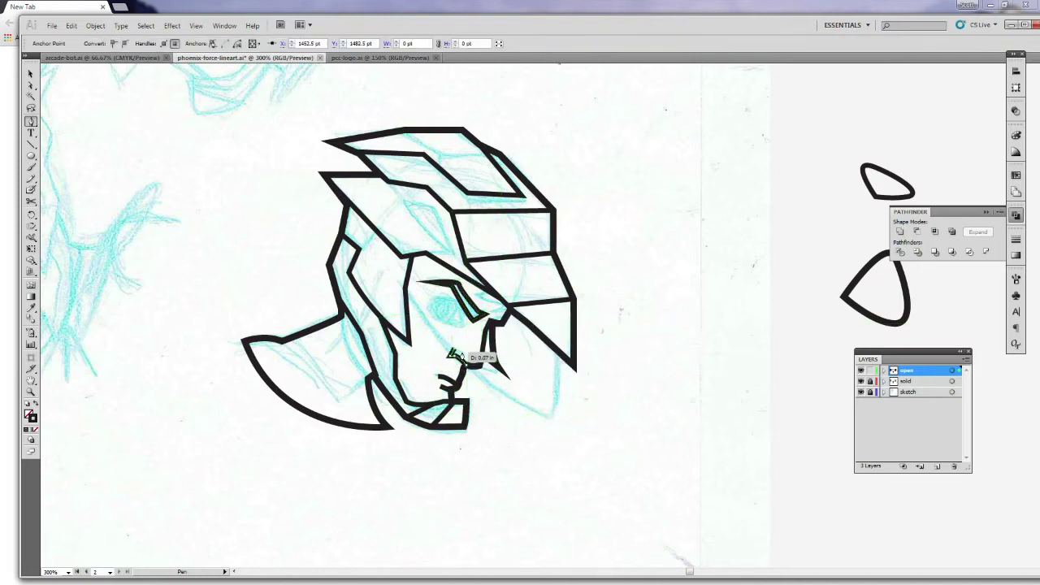
{"action": "left_click", "coordinate": [505, 421], "text": "ctrl"}
{"action": "left_click", "coordinate": [458, 350]}
{"action": "left_click", "coordinate": [492, 382], "text": "ctrl"}
{"action": "left_click", "coordinate": [464, 355]}
{"action": "left_click", "coordinate": [489, 447], "text": "ctrl"}
{"action": "key", "text": "ctrl+z"}
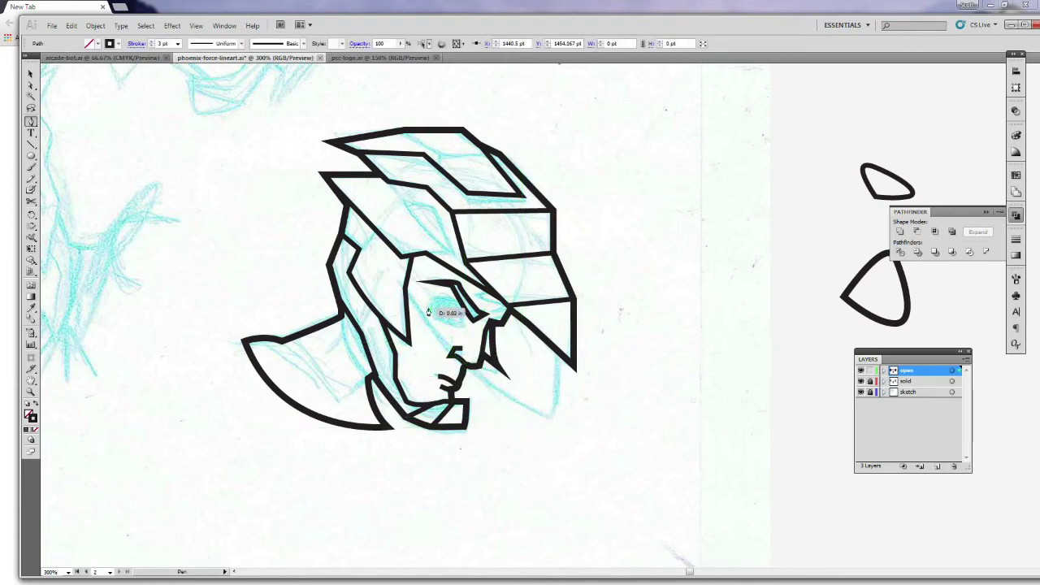
Step: Draw the curved eye outline below the eyebrow and close it at the outer corner
{"action": "left_click", "coordinate": [439, 300]}
{"action": "left_click_drag", "start_coordinate": [460, 327], "coordinate": [461, 329]}
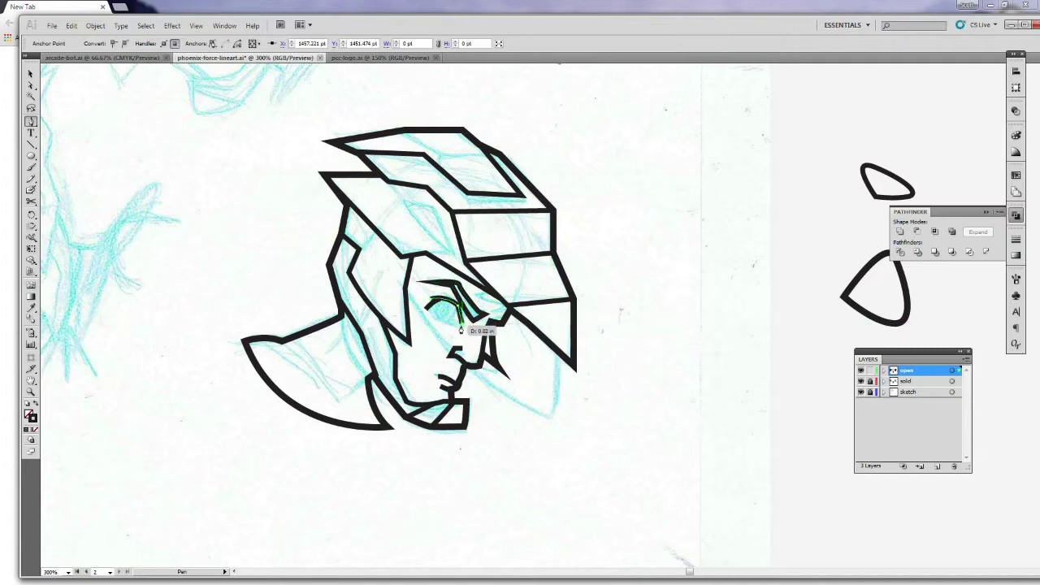
{"action": "left_click", "coordinate": [426, 308]}
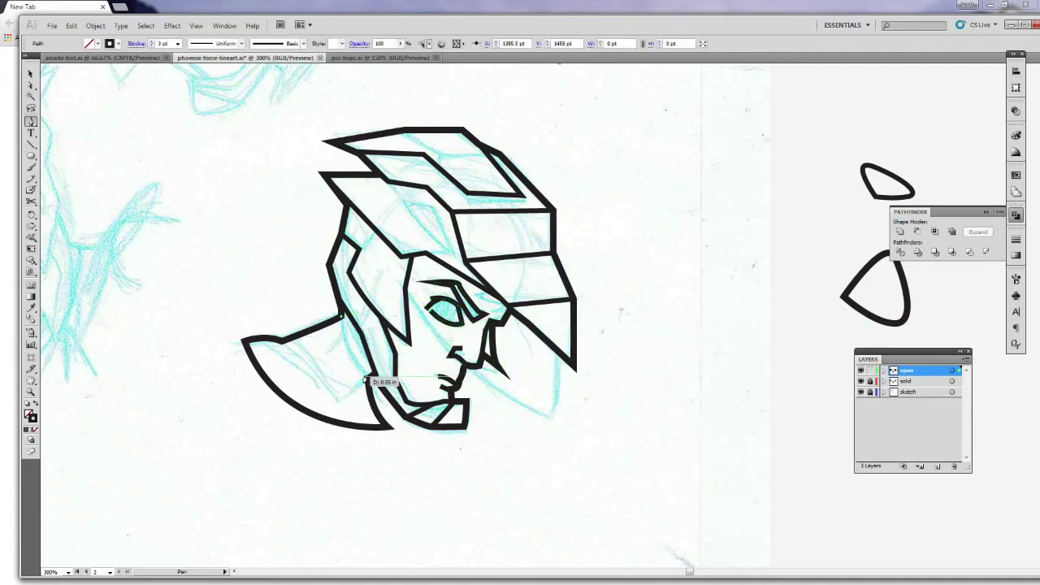
Step: Draw the curved neck edge behind the jaw and two short crease lines on the shoulder collar
{"action": "left_click_drag", "start_coordinate": [371, 376], "coordinate": [388, 391]}
{"action": "left_click", "coordinate": [430, 468], "text": "ctrl"}
{"action": "left_click", "coordinate": [371, 376]}
{"action": "left_click", "coordinate": [349, 392]}
{"action": "left_click", "coordinate": [439, 466], "text": "ctrl"}
{"action": "left_click", "coordinate": [281, 341]}
{"action": "left_click_drag", "start_coordinate": [309, 366], "coordinate": [329, 397]}
{"action": "left_click", "coordinate": [440, 468], "text": "ctrl"}
Step: Draw the round iris inside the eye outline and clear the selection
{"action": "left_click", "coordinate": [458, 305]}
{"action": "left_click_drag", "start_coordinate": [443, 320], "coordinate": [434, 320]}
{"action": "left_click", "coordinate": [439, 339], "text": "ctrl"}
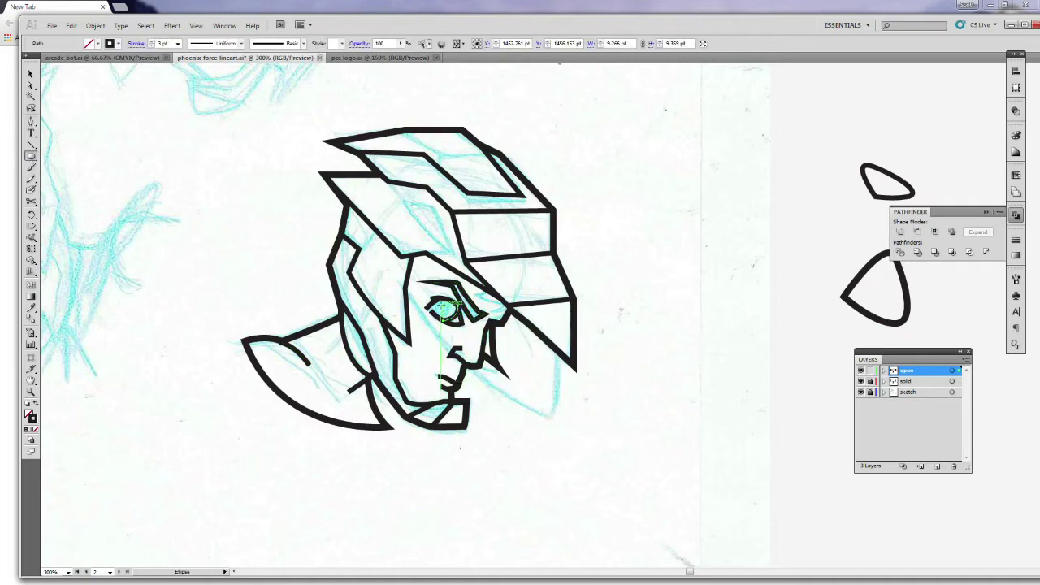
{"action": "key", "text": "v"}
{"action": "left_click", "coordinate": [492, 370]}
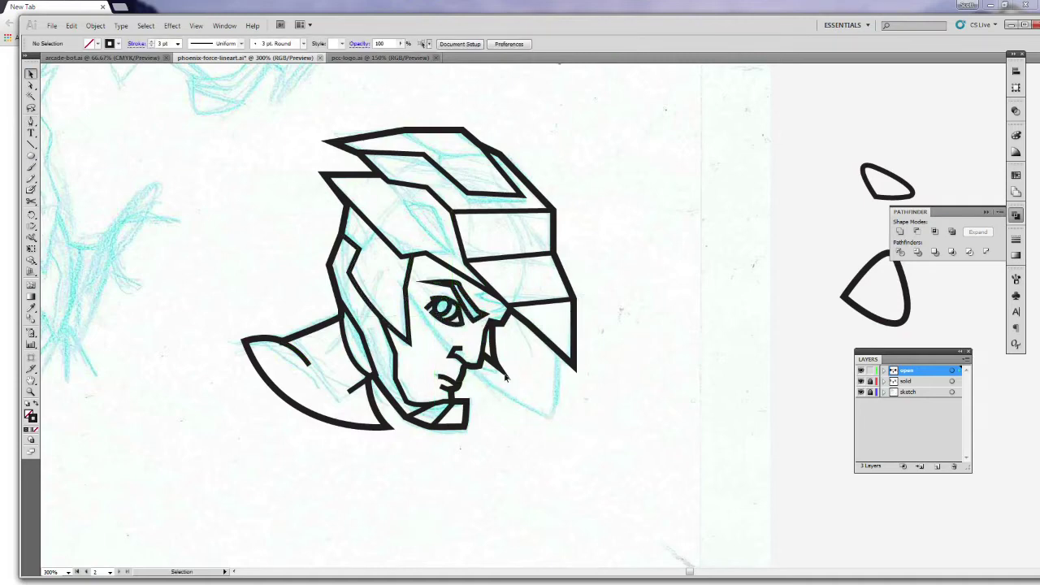
Step: Draw the brow detail line tucked under the visor tip with the Pen tool
{"action": "left_click", "coordinate": [31, 121]}
{"action": "left_click_drag", "start_coordinate": [486, 297], "coordinate": [504, 307]}
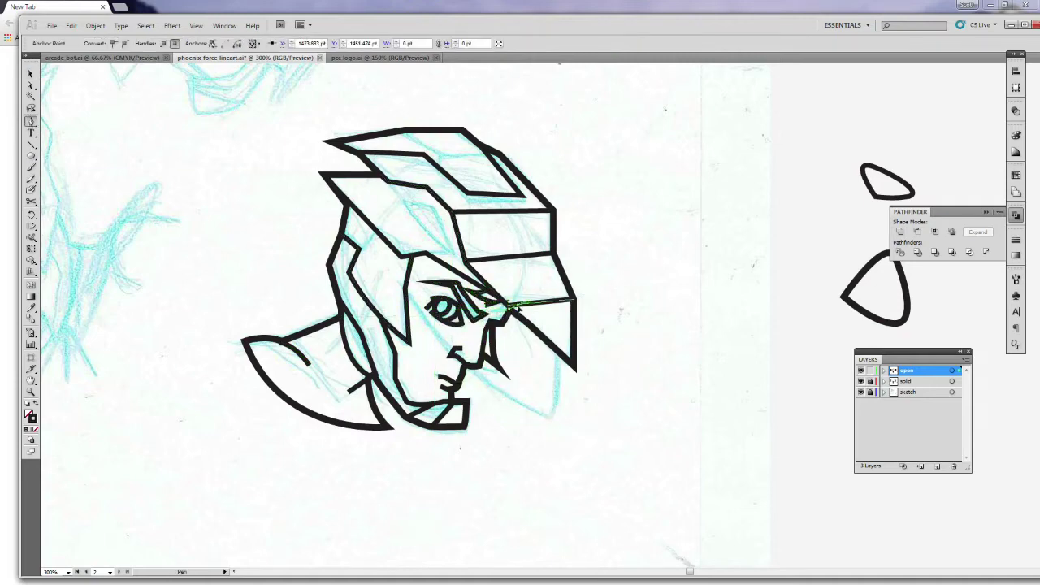
{"action": "left_click", "coordinate": [31, 74]}
{"action": "left_click", "coordinate": [635, 350]}
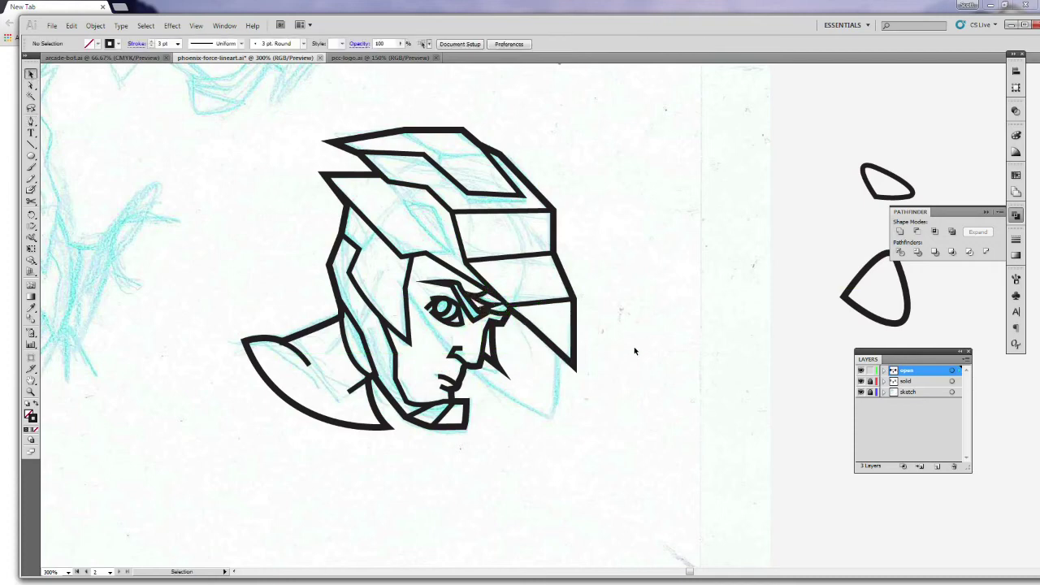
Step: Add the pointed inset and short edge lines to the helmet's side panel above the face
{"action": "left_click", "coordinate": [420, 253]}
{"action": "left_click", "coordinate": [449, 253]}
{"action": "key", "text": "ctrl+z"}
{"action": "left_click", "coordinate": [386, 180]}
{"action": "left_click", "coordinate": [399, 196]}
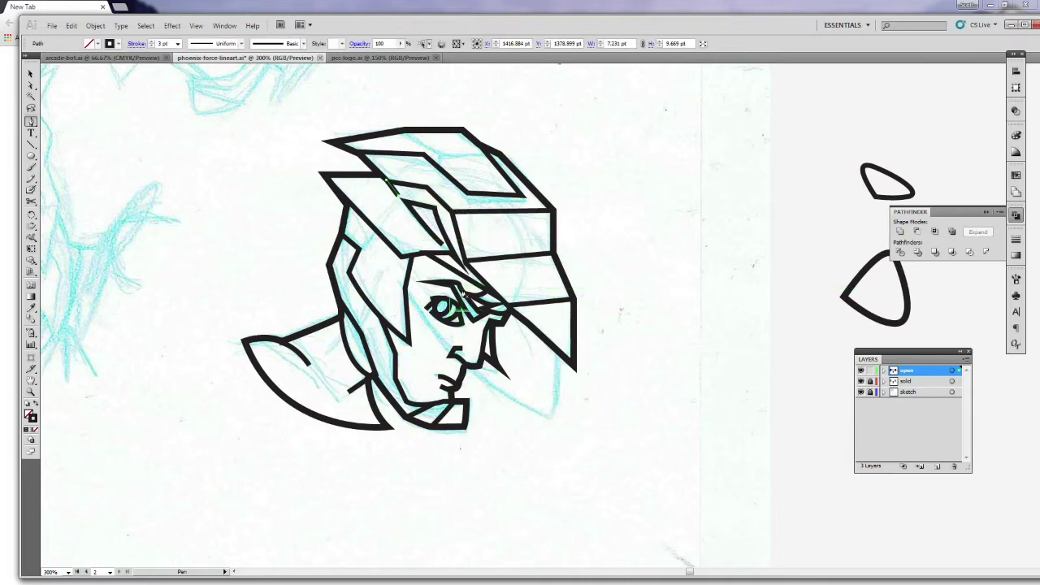
Step: Draw the ridge lines that divide the raised crest on top of the helmet
{"action": "left_click_drag", "start_coordinate": [442, 158], "coordinate": [432, 167]}
{"action": "key", "text": "ctrl+z"}
{"action": "left_click", "coordinate": [450, 174]}
{"action": "left_click", "coordinate": [479, 150], "text": "ctrl"}
{"action": "left_click", "coordinate": [446, 154]}
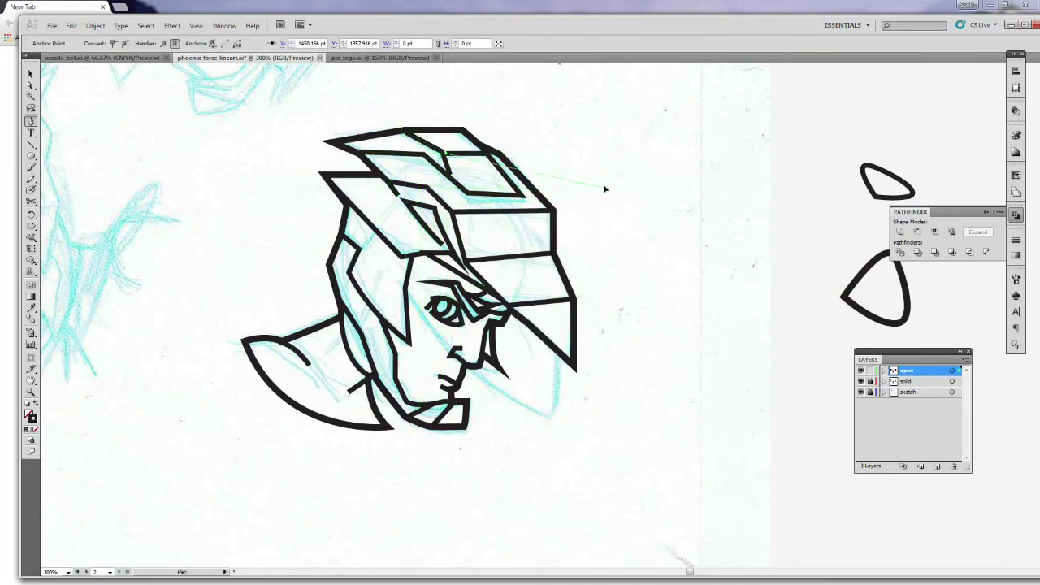
{"action": "left_click", "coordinate": [636, 335]}
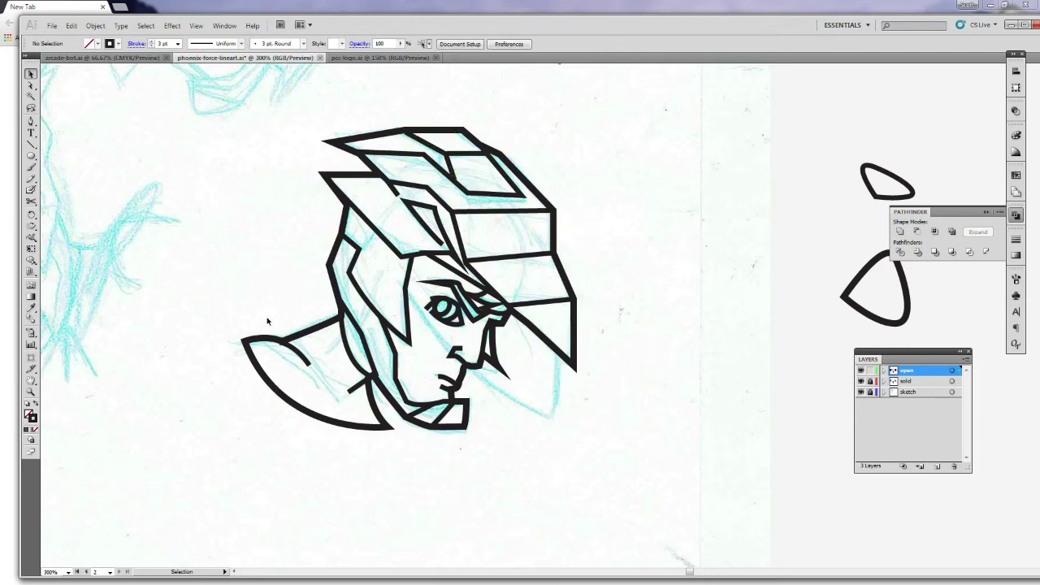
Step: Draw the curved face shield from the cheek guard to its lower point and up to the helmet's brim
{"action": "left_click", "coordinate": [405, 291]}
{"action": "left_click_drag", "start_coordinate": [550, 417], "coordinate": [554, 305]}
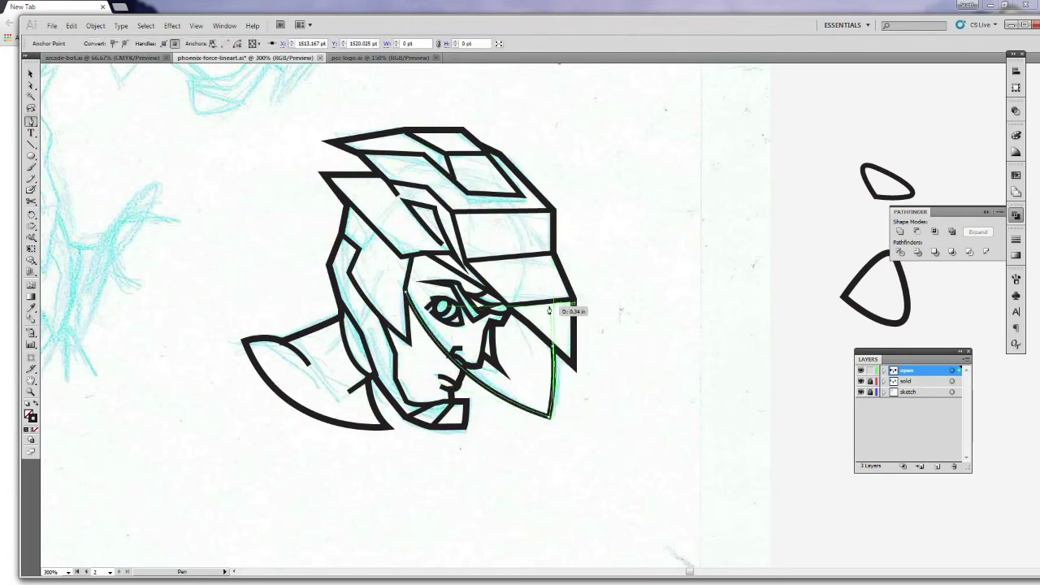
{"action": "key", "text": "v"}
{"action": "left_click", "coordinate": [656, 389]}
Step: Set the stroke weight to 2 pt and draw thinner detail lines inside the cheek guard and along the neck
{"action": "left_click", "coordinate": [1015, 238]}
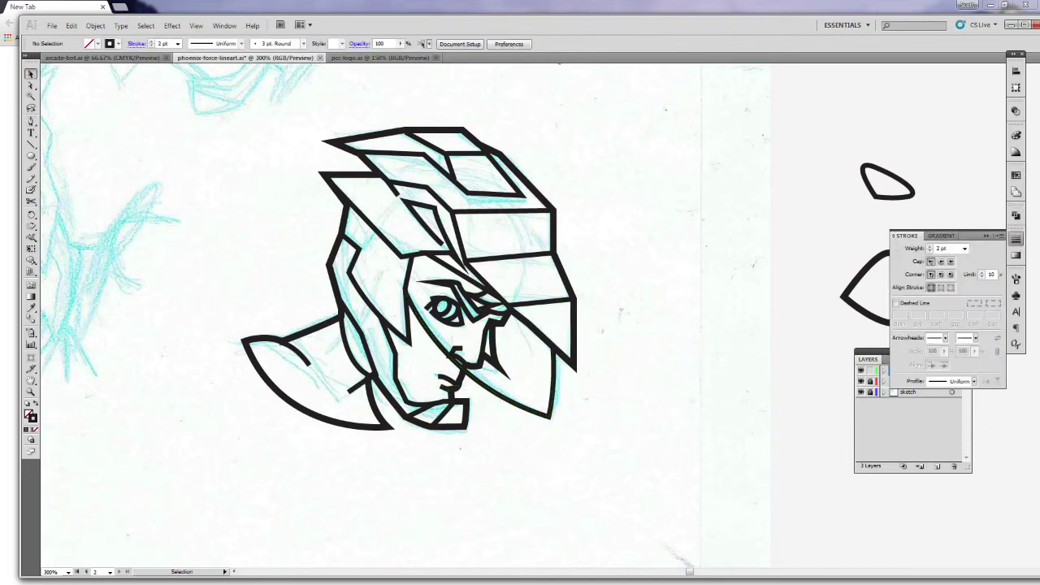
{"action": "left_click_drag", "start_coordinate": [363, 263], "coordinate": [371, 282]}
{"action": "left_click_drag", "start_coordinate": [645, 371], "coordinate": [393, 366]}
{"action": "key", "text": "Delete"}
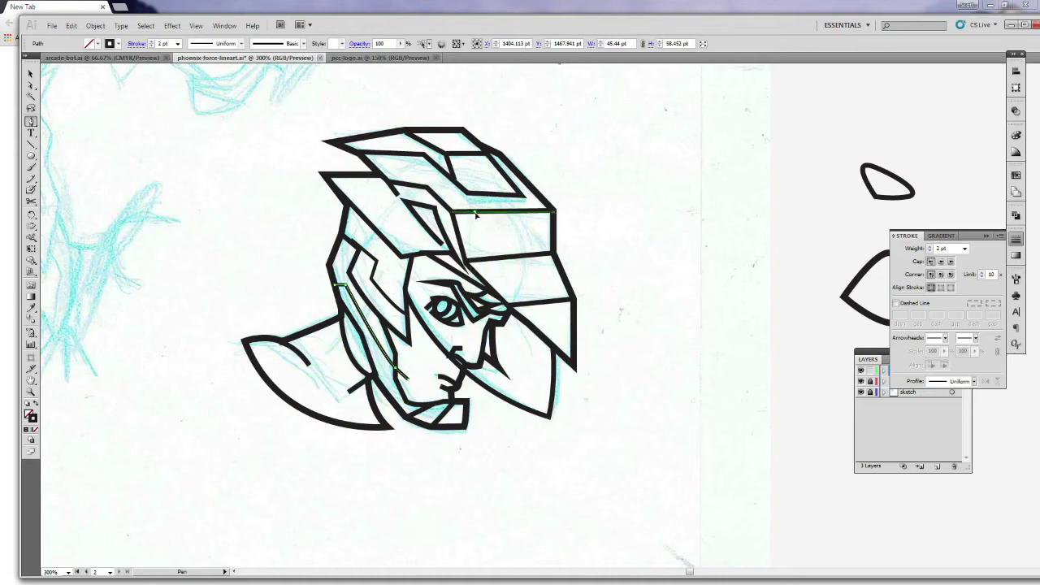
Step: Draw a trapezoid inset hanging from the upper line of the helmet's front panel and adjust its lower corner
{"action": "left_click", "coordinate": [476, 213]}
{"action": "left_click", "coordinate": [497, 244]}
{"action": "left_click", "coordinate": [532, 243]}
{"action": "left_click", "coordinate": [537, 213]}
{"action": "left_click", "coordinate": [624, 232]}
{"action": "key", "text": "Delete"}
{"action": "key", "text": "ctrl+shift+a"}
{"action": "left_click_drag", "start_coordinate": [533, 245], "coordinate": [534, 245]}
{"action": "left_click", "coordinate": [497, 347]}
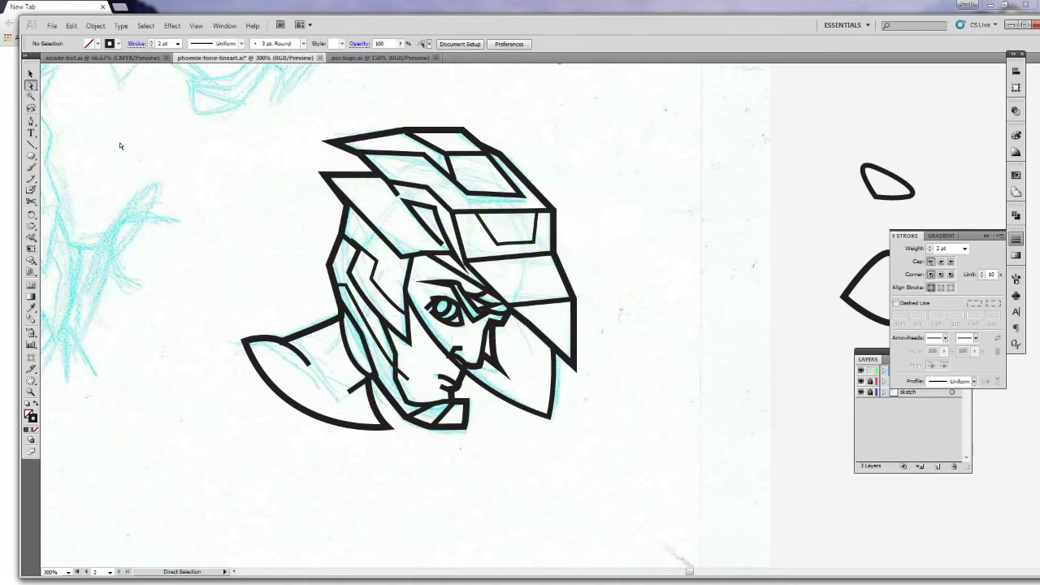
Step: Add thin stripes and a small inset to the helmet crest, and nudge the cheek guard's inner line
{"action": "left_click", "coordinate": [440, 135]}
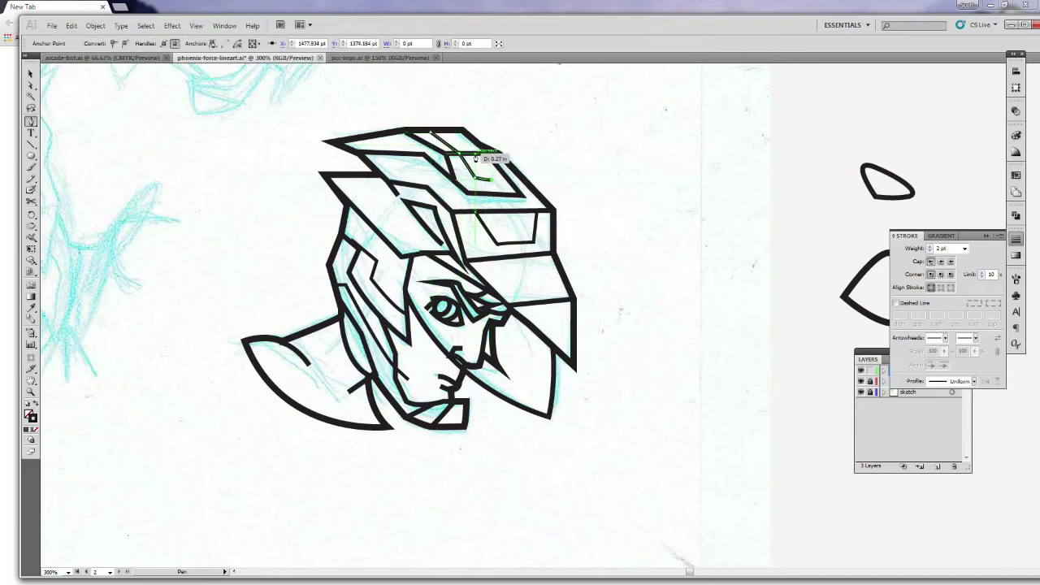
{"action": "key", "text": "ctrl+shift+a"}
{"action": "key", "text": "a"}
{"action": "left_click", "coordinate": [492, 179]}
{"action": "key", "text": "v"}
{"action": "left_click", "coordinate": [104, 100]}
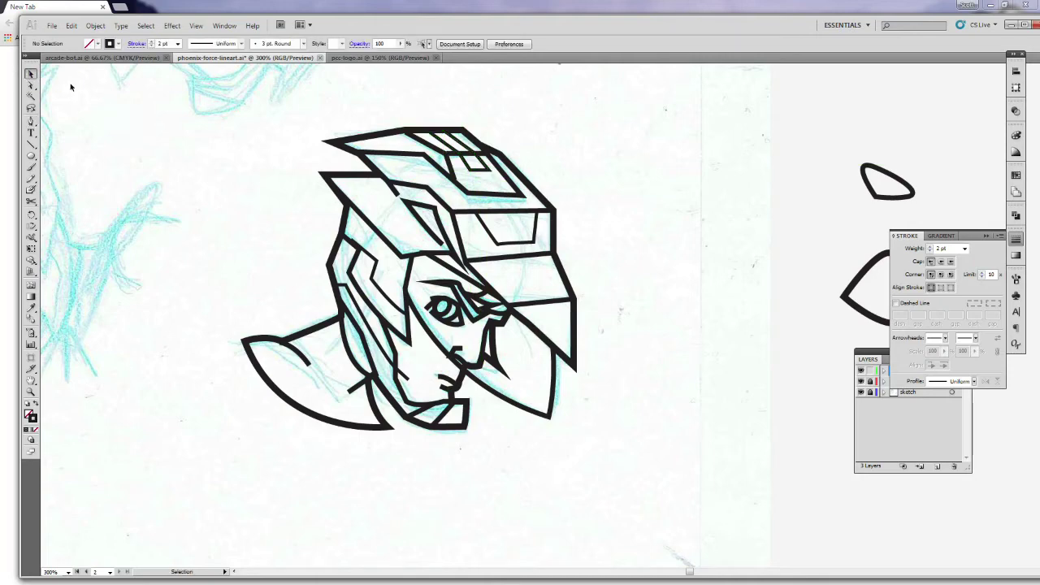
{"action": "left_click_drag", "start_coordinate": [373, 263], "coordinate": [374, 264]}
{"action": "key", "text": "ctrl+shift+a"}
Step: Unlock the solid layer and delete the two spare rounded shapes beside the sketch
{"action": "left_click", "coordinate": [573, 334], "text": "ctrl+alt"}
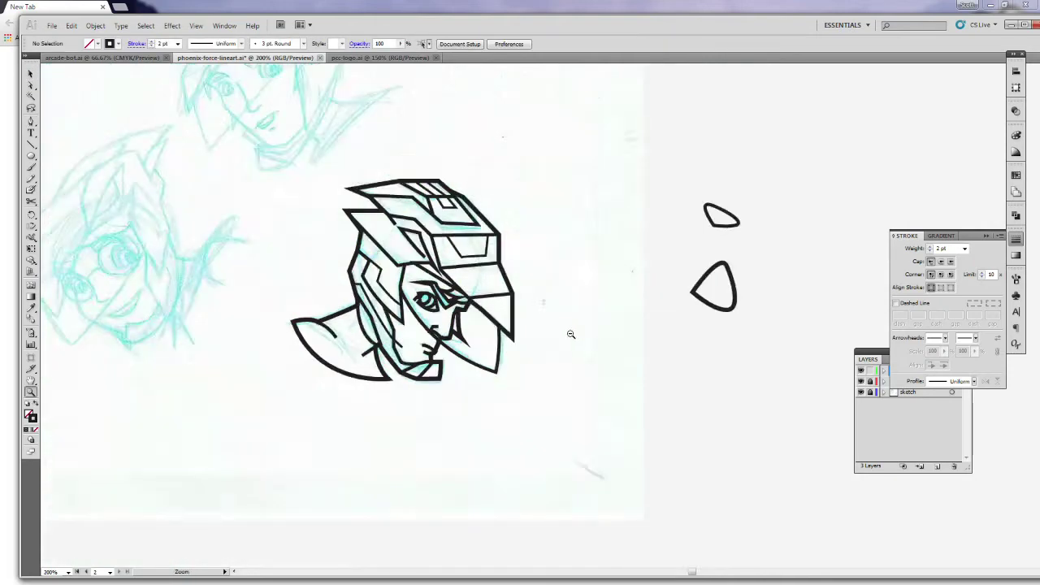
{"action": "left_click", "coordinate": [574, 334], "text": "ctrl+alt"}
{"action": "left_click", "coordinate": [870, 381]}
{"action": "left_click_drag", "start_coordinate": [639, 216], "coordinate": [678, 304]}
{"action": "key", "text": "Delete"}
Step: Select the whole head line art and place a copy of it beside the sketch
{"action": "left_click_drag", "start_coordinate": [293, 193], "coordinate": [607, 398]}
{"action": "left_click_drag", "start_coordinate": [498, 284], "coordinate": [831, 285]}
{"action": "left_click", "coordinate": [599, 283]}
Step: Vary the eye's line thickness and taper the ends of the shoulder and collar crease lines with the Width tool
{"action": "key", "text": "z"}
{"action": "triple_click", "coordinate": [500, 301]}
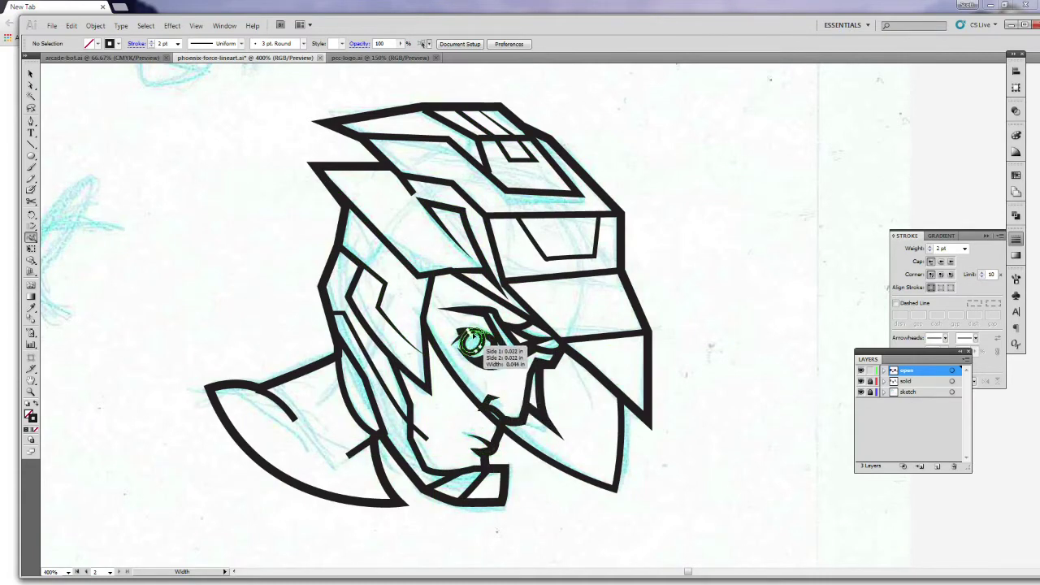
{"action": "left_click_drag", "start_coordinate": [477, 330], "coordinate": [461, 331]}
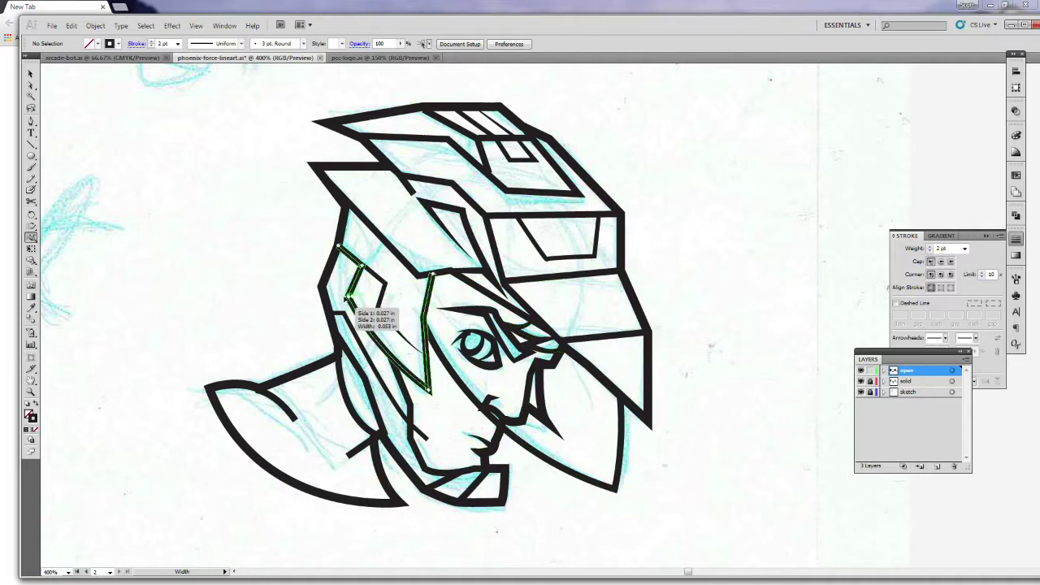
{"action": "left_click_drag", "start_coordinate": [300, 423], "coordinate": [300, 422]}
{"action": "left_click_drag", "start_coordinate": [349, 456], "coordinate": [351, 459]}
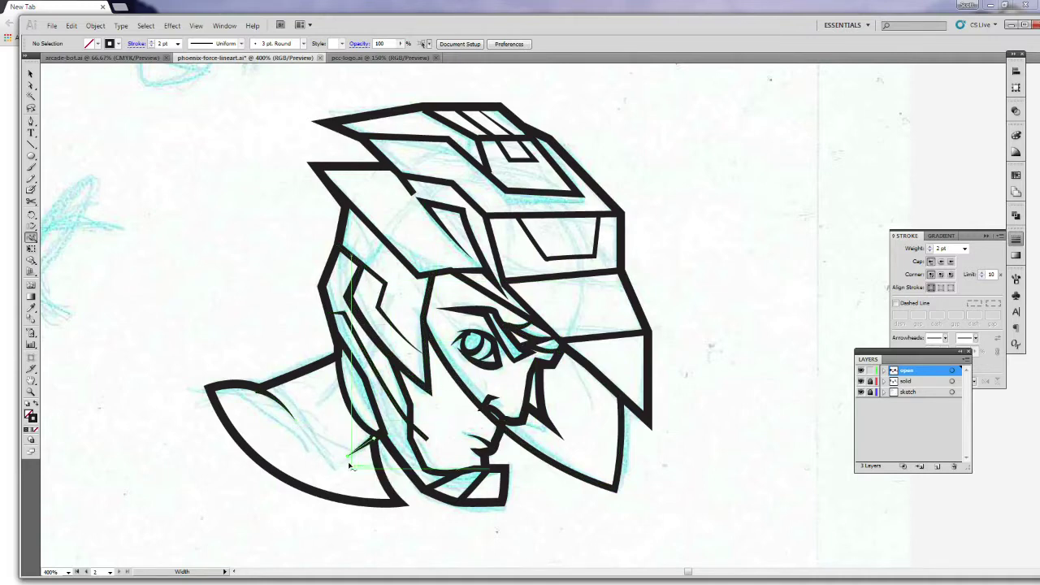
Step: Taper the helmet's front panel, crest and side lines and adjust the jaw line's thickness with the Width tool
{"action": "left_click_drag", "start_coordinate": [622, 216], "coordinate": [622, 214]}
{"action": "left_click_drag", "start_coordinate": [643, 330], "coordinate": [639, 337]}
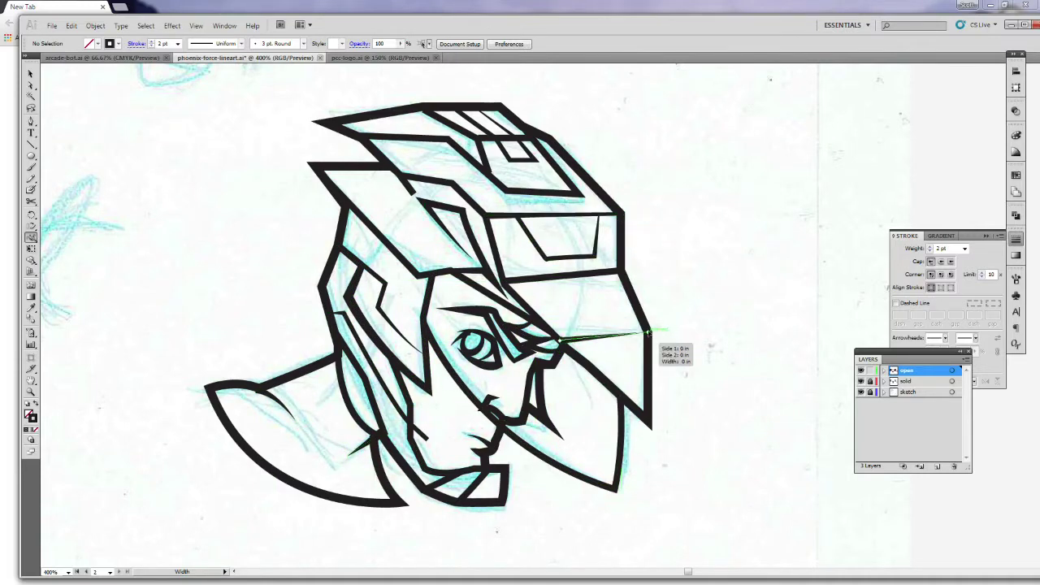
{"action": "left_click_drag", "start_coordinate": [479, 139], "coordinate": [478, 138]}
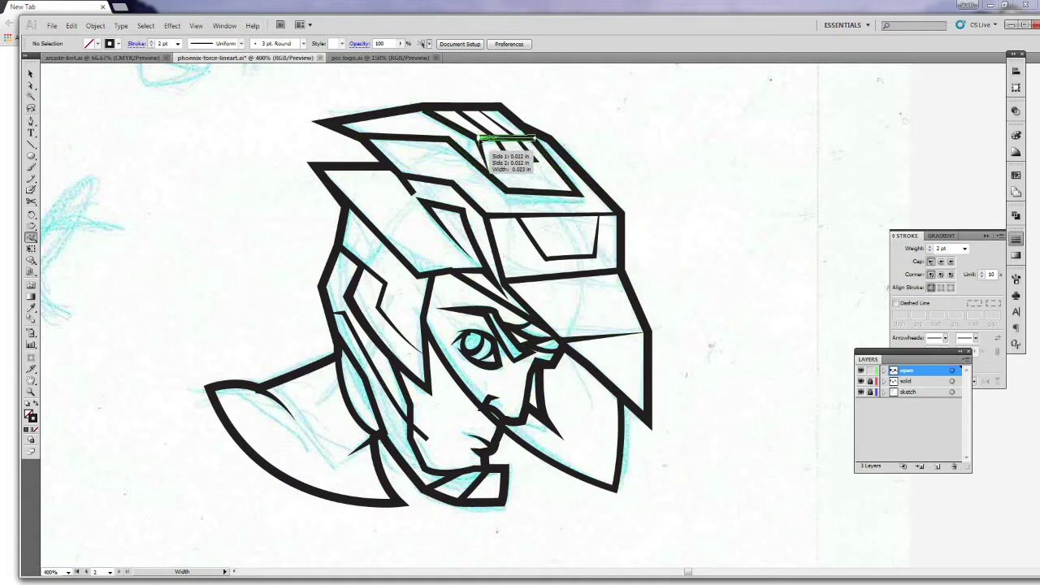
{"action": "left_click_drag", "start_coordinate": [363, 136], "coordinate": [357, 136]}
{"action": "left_click_drag", "start_coordinate": [412, 194], "coordinate": [413, 195]}
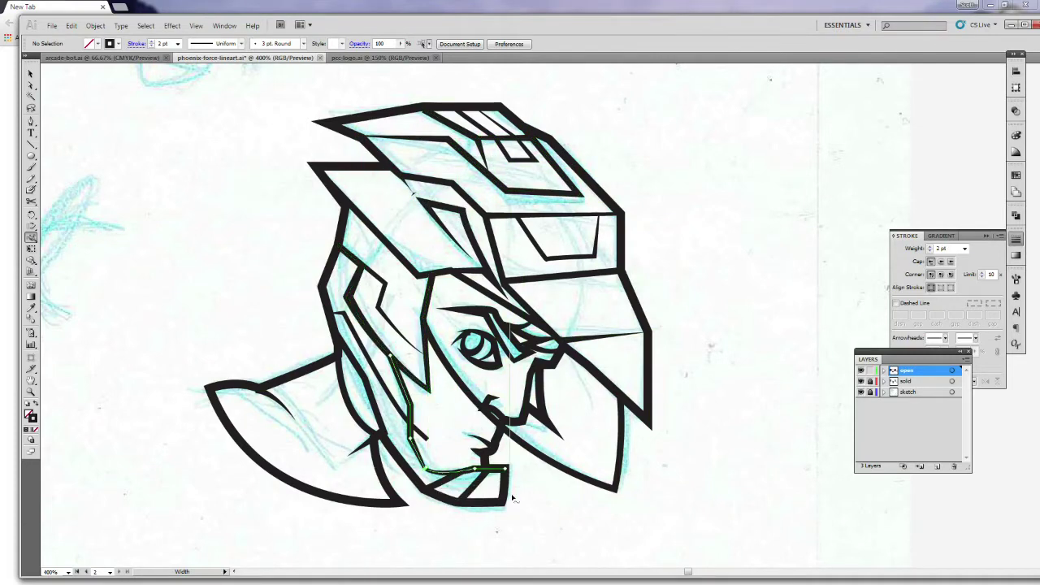
{"action": "left_click_drag", "start_coordinate": [490, 469], "coordinate": [469, 472]}
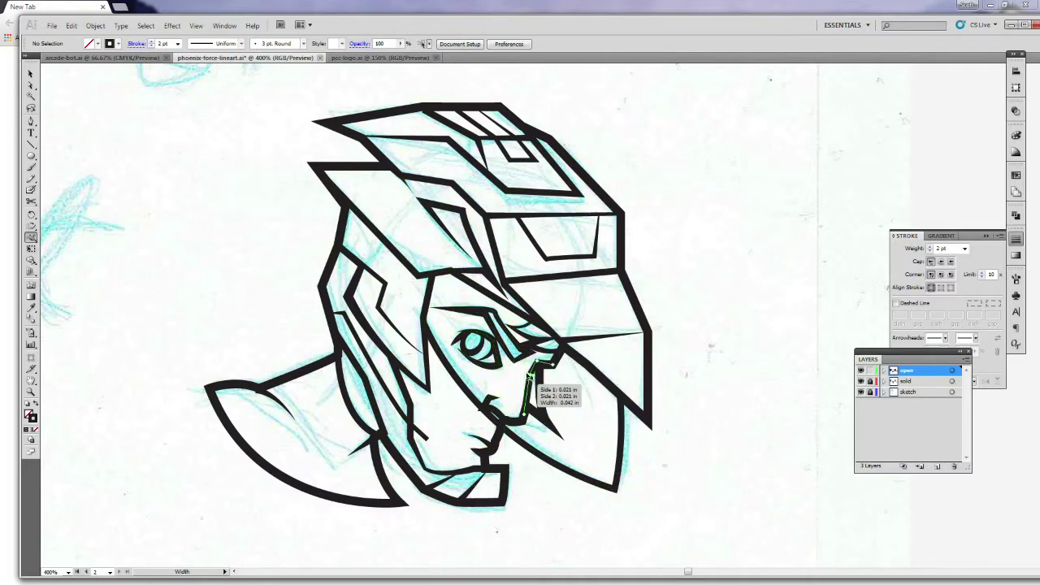
Step: Delete the short stray line end beside the jaw
{"action": "key", "text": "v"}
{"action": "left_click", "coordinate": [427, 440]}
{"action": "key", "text": "Delete"}
{"action": "key", "text": "v"}
Step: Close the phoenix-force-lineart.ai document
{"action": "key", "text": "ctrl+w"}
{"action": "left_click", "coordinate": [596, 323]}
{"action": "left_click", "coordinate": [53, 26]}
{"action": "left_click", "coordinate": [86, 48]}
{"action": "key", "text": "Escape"}
{"action": "key", "text": "c"}
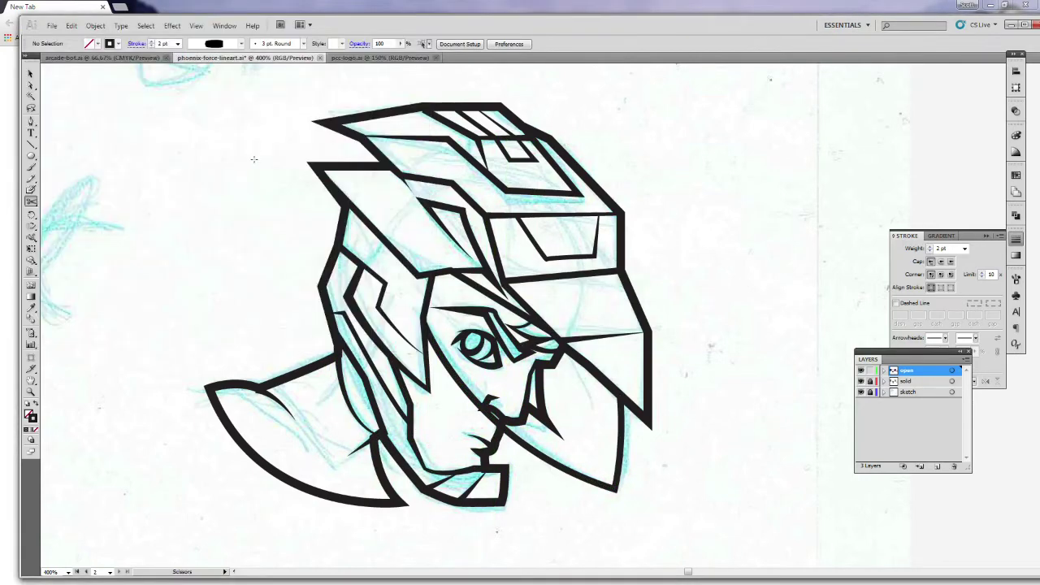
{"action": "key", "text": "ctrl+w"}
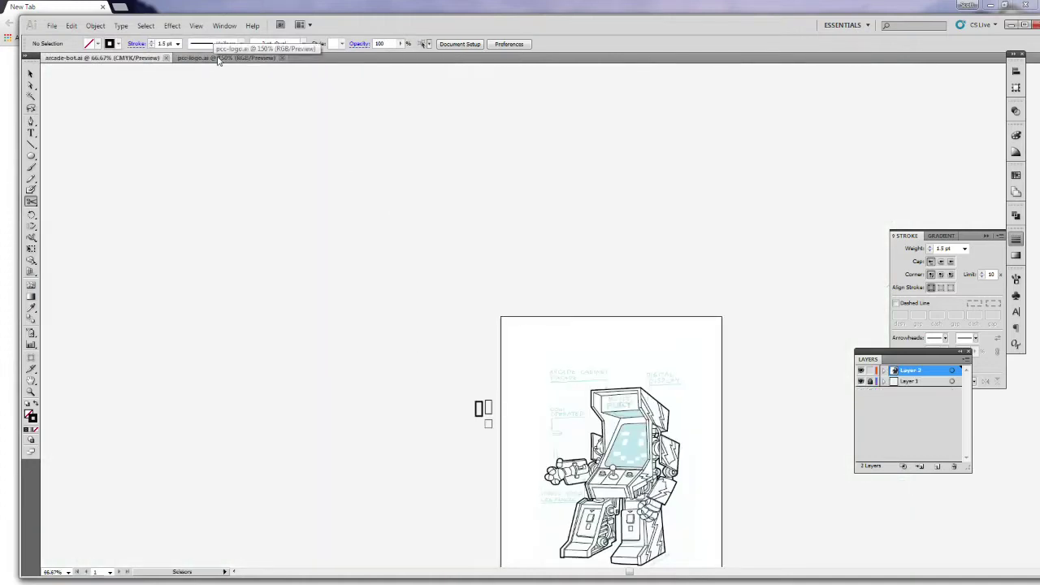
Step: Reopen the phoenix-force-lineart.ai document
{"action": "key", "text": "ctrl+o"}
{"action": "left_click", "coordinate": [162, 93]}
{"action": "left_click", "coordinate": [399, 244]}
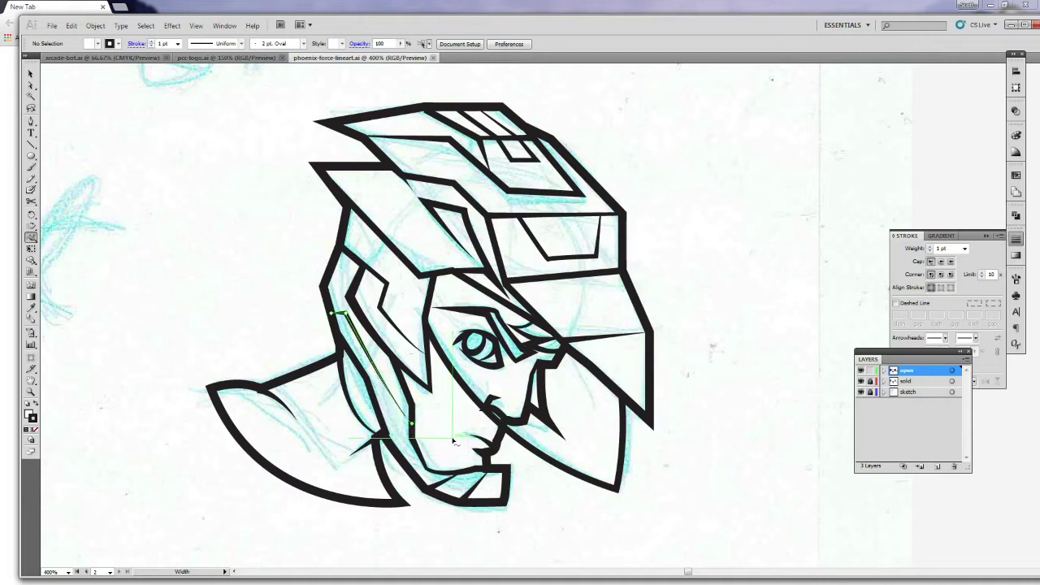
Step: Move the shoulder crease line about 0.08 in toward the shoulder's outer edge and nudge the collar crease line against the collar outline
{"action": "key", "text": "v"}
{"action": "left_click", "coordinate": [297, 406]}
{"action": "left_click_drag", "start_coordinate": [281, 400], "coordinate": [273, 400]}
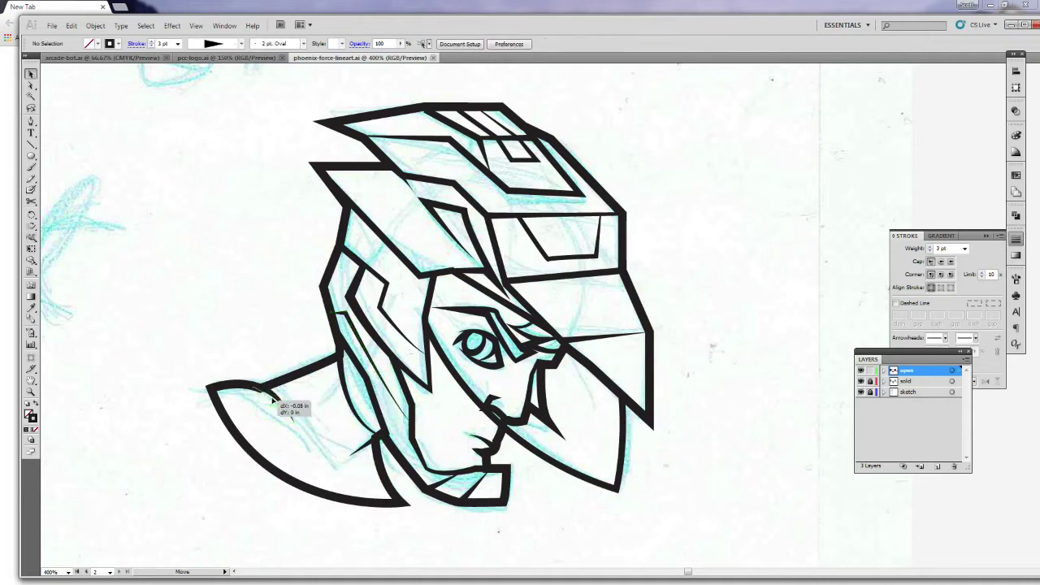
{"action": "left_click_drag", "start_coordinate": [369, 441], "coordinate": [371, 440]}
{"action": "left_click_drag", "start_coordinate": [373, 437], "coordinate": [377, 433]}
{"action": "left_click_drag", "start_coordinate": [381, 423], "coordinate": [380, 430]}
{"action": "left_click", "coordinate": [800, 215]}
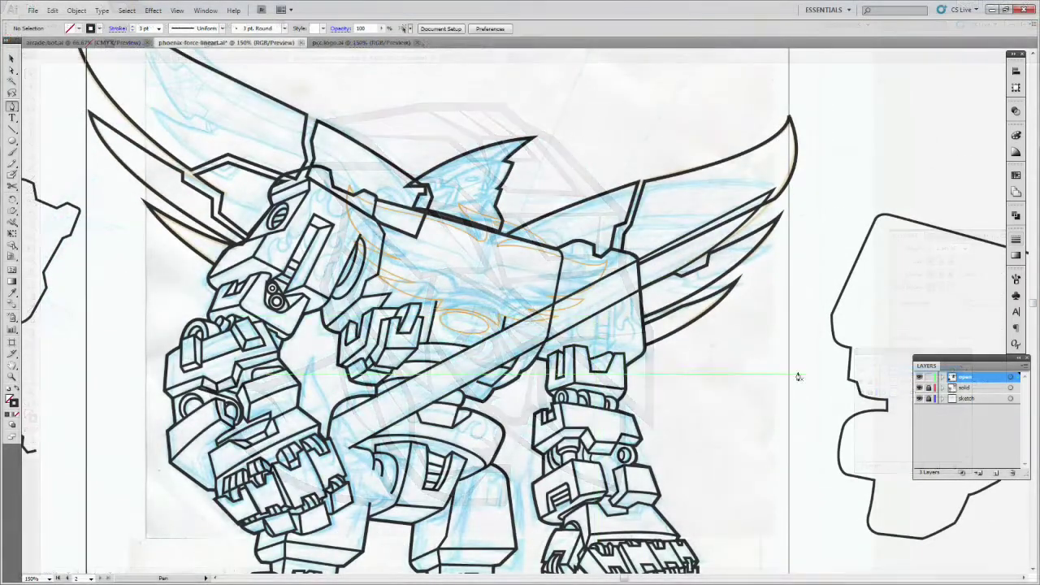
Step: Draw the recessed panel edge on the robot's upper arm below the sword and a short line across the shoulder-top notch
{"action": "left_click", "coordinate": [595, 344]}
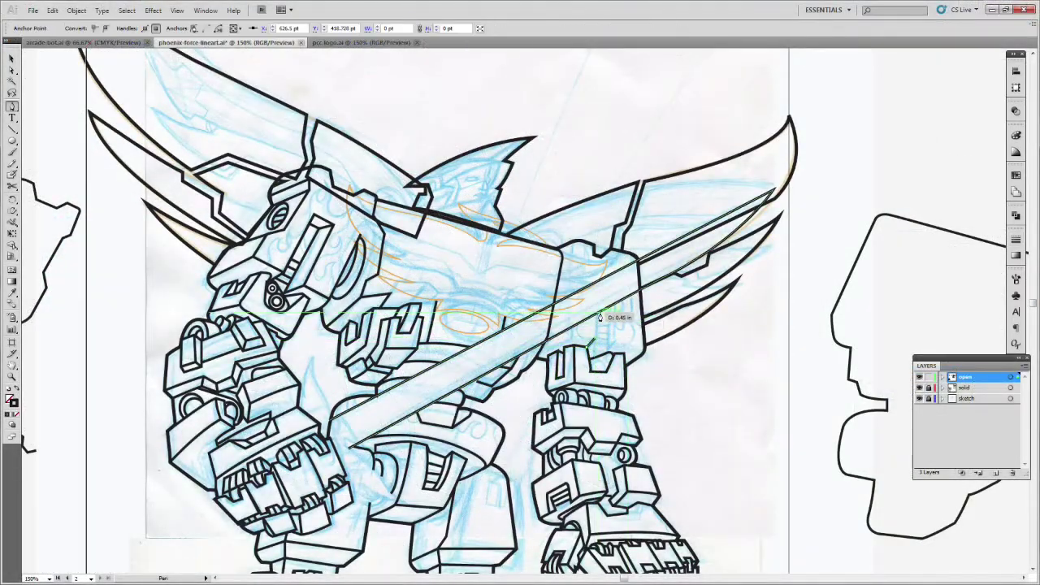
{"action": "left_click_drag", "start_coordinate": [615, 313], "coordinate": [576, 329]}
{"action": "left_click_drag", "start_coordinate": [599, 255], "coordinate": [631, 255]}
{"action": "left_click", "coordinate": [611, 250]}
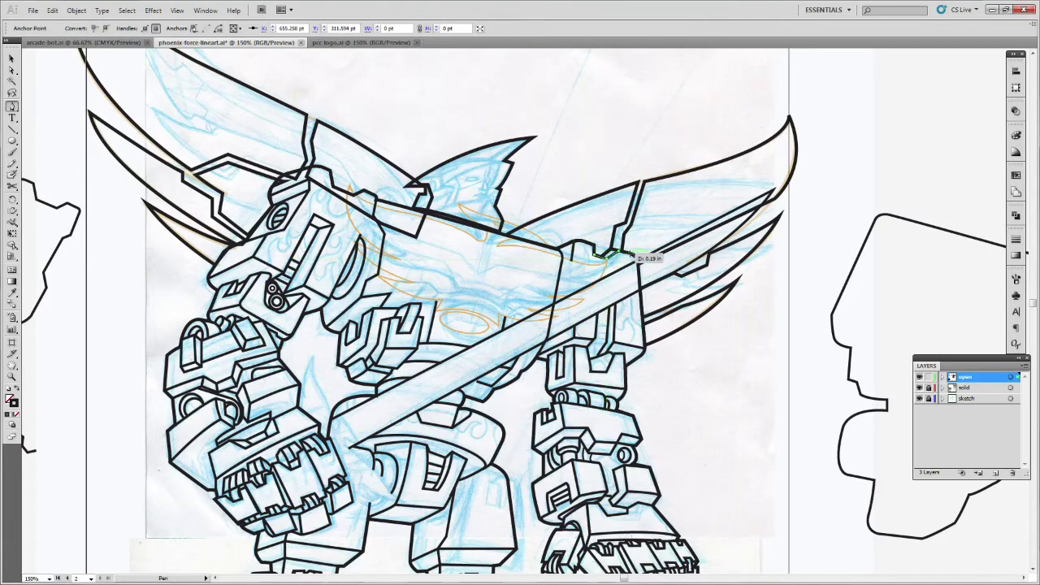
Step: Add the short depth edges of the recessed slot on the upper arm below the sword with the Pen tool
{"action": "scroll", "coordinate": [631, 257], "scroll_direction": "down", "scroll_amount": 3}
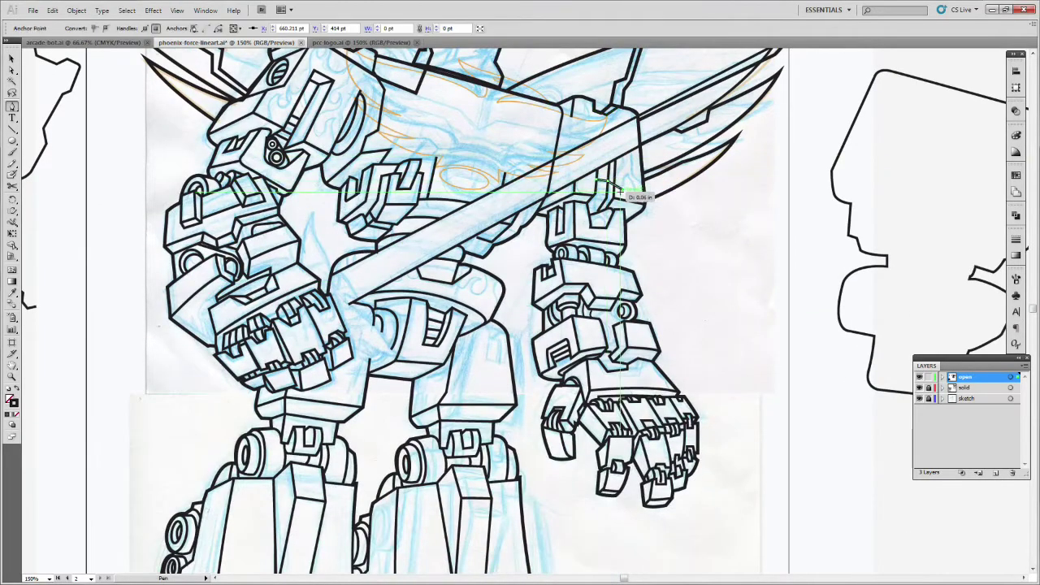
{"action": "left_click_drag", "start_coordinate": [625, 189], "coordinate": [605, 187]}
{"action": "key", "text": "ctrl+shift+a"}
{"action": "left_click", "coordinate": [598, 194]}
{"action": "left_click", "coordinate": [607, 200]}
{"action": "key", "text": "ctrl+shift+a"}
{"action": "left_click", "coordinate": [599, 195]}
{"action": "left_click", "coordinate": [597, 180]}
{"action": "key", "text": "ctrl+shift+a"}
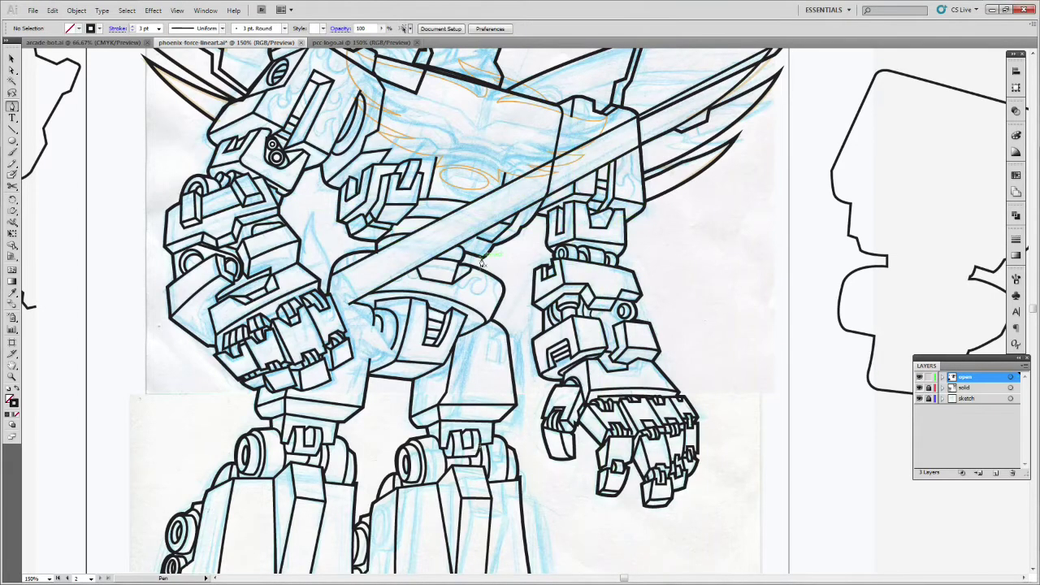
Step: Trace the flame-shaped upper edge of the chest trim and split its path near the chest's upper corner with the Scissors tool
{"action": "scroll", "coordinate": [482, 263], "scroll_direction": "up", "scroll_amount": 6}
{"action": "left_click", "coordinate": [350, 203]}
{"action": "left_click_drag", "start_coordinate": [392, 222], "coordinate": [426, 228]}
{"action": "left_click_drag", "start_coordinate": [486, 257], "coordinate": [486, 260]}
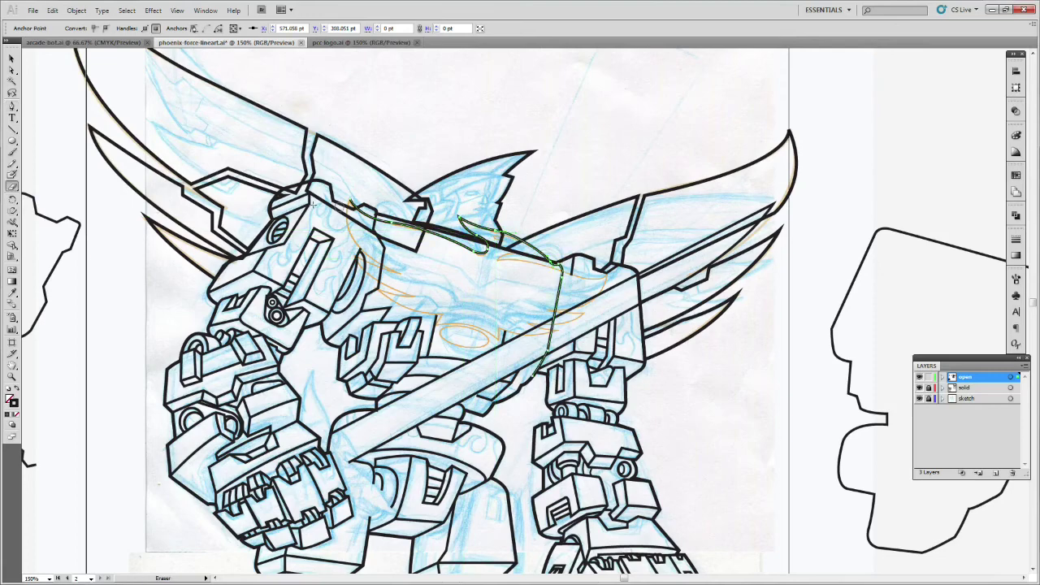
{"action": "left_click_drag", "start_coordinate": [14, 188], "coordinate": [49, 200]}
{"action": "left_click", "coordinate": [550, 261]}
{"action": "key", "text": "ctrl+shift+a"}
{"action": "left_click", "coordinate": [12, 377]}
{"action": "left_click", "coordinate": [557, 254]}
{"action": "left_click", "coordinate": [12, 107]}
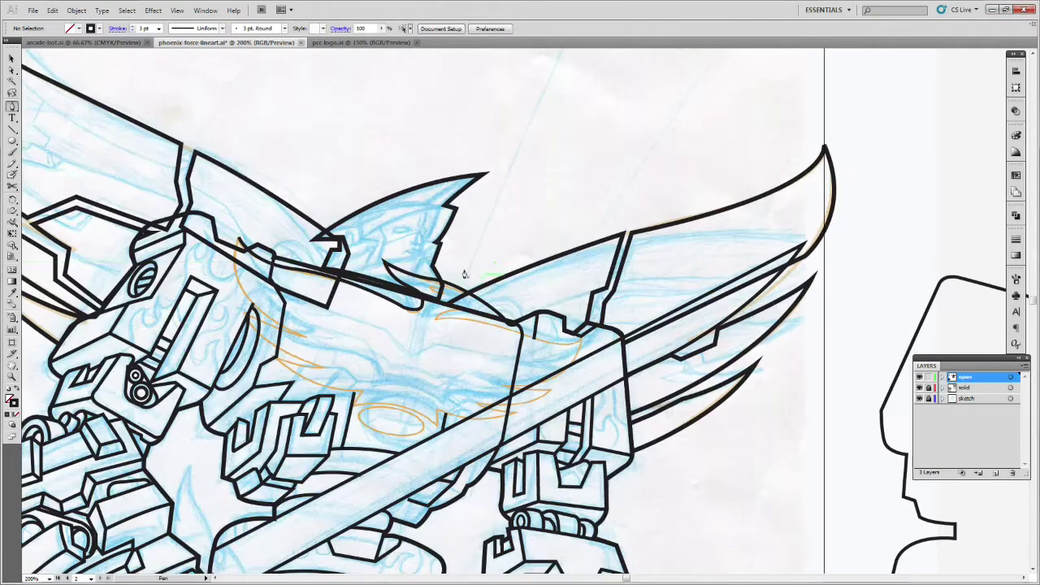
Step: Continue the chest trim outline to its pointed tip by the far shoulder and curve it back toward the waist
{"action": "left_click", "coordinate": [505, 321]}
{"action": "left_click_drag", "start_coordinate": [583, 336], "coordinate": [595, 328]}
{"action": "left_click", "coordinate": [56, 13]}
{"action": "left_click", "coordinate": [468, 5]}
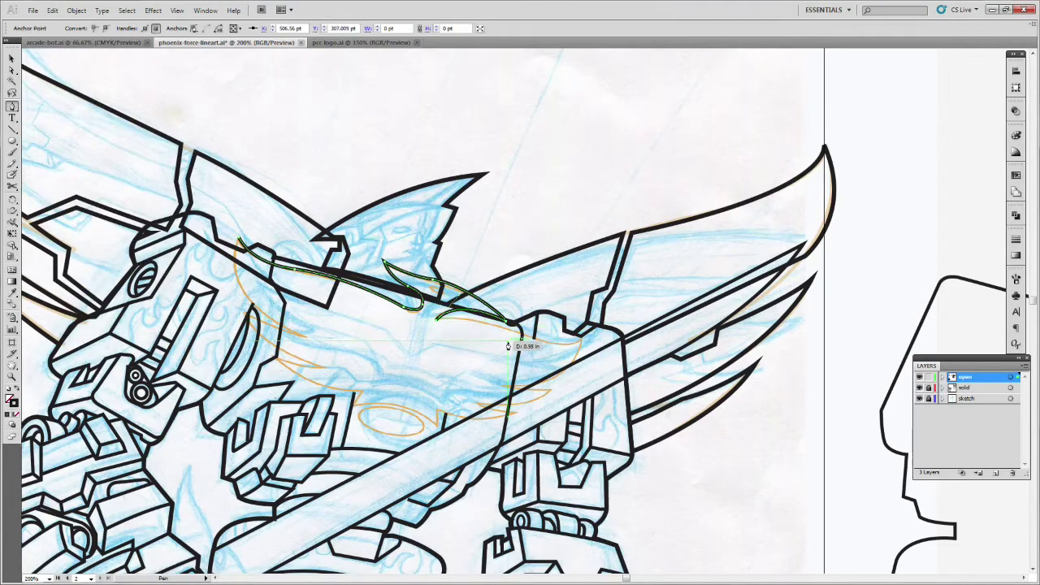
{"action": "left_click", "coordinate": [584, 341]}
{"action": "left_click_drag", "start_coordinate": [504, 387], "coordinate": [310, 410]}
Step: Trace the jagged, feathered lower edge of the chest trim and close the outline at its starting tip
{"action": "left_click", "coordinate": [504, 386]}
{"action": "left_click", "coordinate": [550, 390]}
{"action": "left_click", "coordinate": [477, 404]}
{"action": "left_click", "coordinate": [517, 413]}
{"action": "left_click", "coordinate": [437, 412]}
{"action": "left_click", "coordinate": [437, 425]}
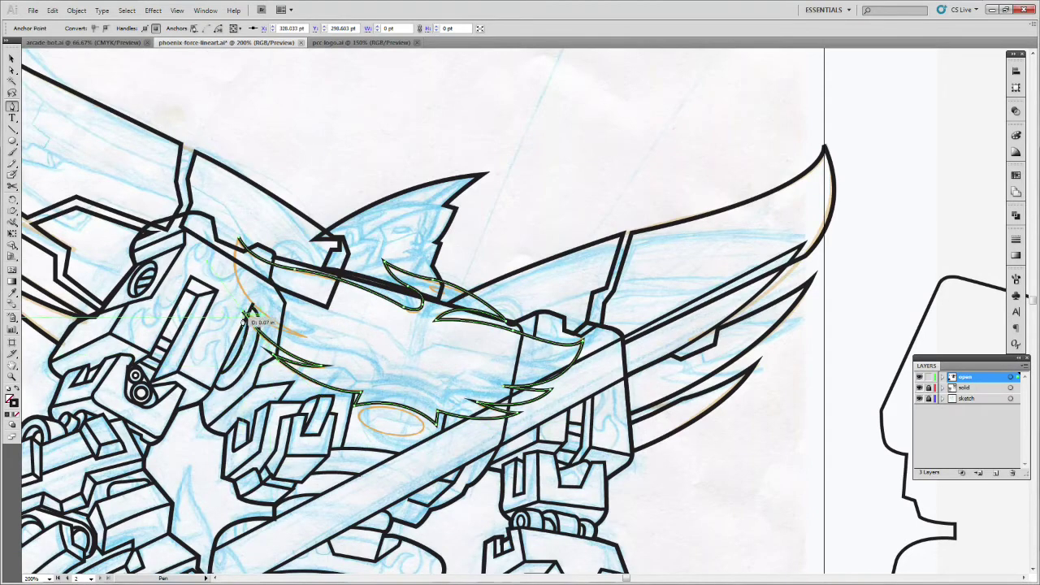
{"action": "left_click_drag", "start_coordinate": [238, 239], "coordinate": [262, 170]}
{"action": "left_click", "coordinate": [14, 58]}
{"action": "left_click", "coordinate": [97, 73]}
Step: Draw an ellipse about 63 × 33 pt over the oval below the chest trim
{"action": "key", "text": "l"}
{"action": "left_click_drag", "start_coordinate": [354, 408], "coordinate": [424, 441]}
{"action": "key", "text": "v"}
{"action": "key", "text": "ctrl+shift+b"}
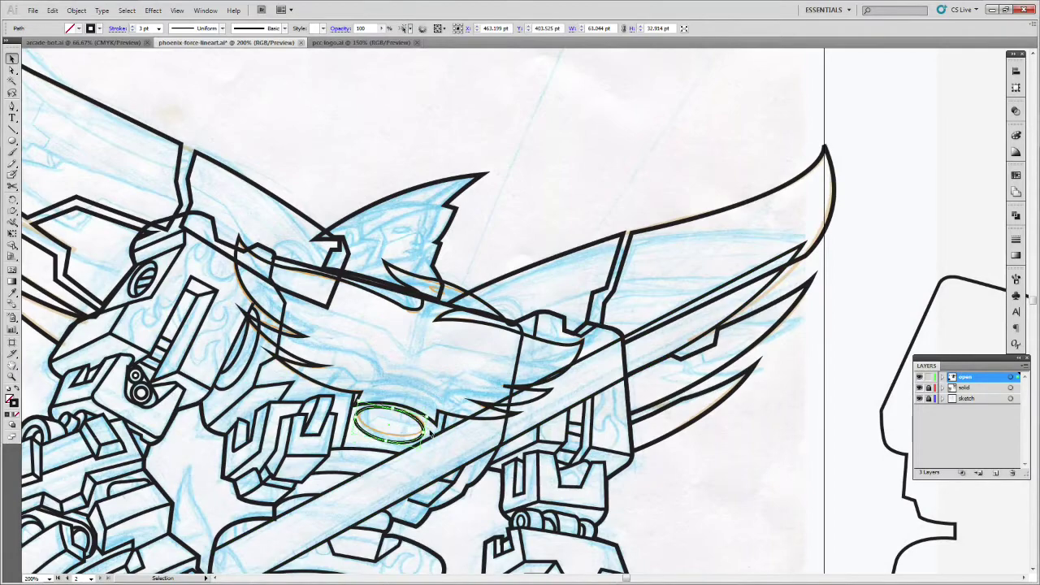
{"action": "left_click", "coordinate": [556, 210]}
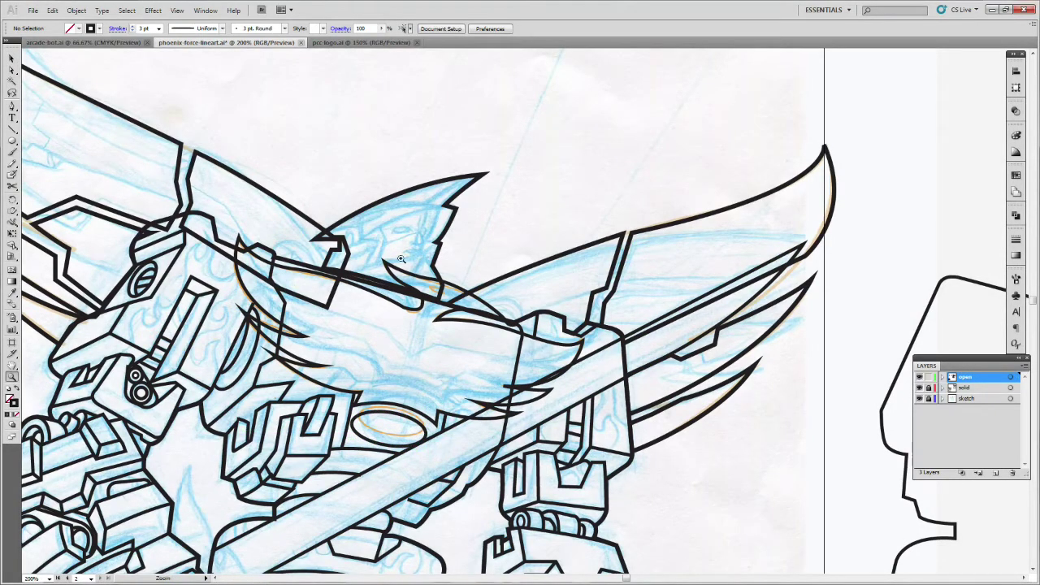
Step: Trace the robot's jaw line curving down to the neck and add the short line beneath the chin
{"action": "left_click", "coordinate": [400, 259]}
{"action": "key", "text": "p"}
{"action": "left_click", "coordinate": [451, 329]}
{"action": "left_click_drag", "start_coordinate": [497, 314], "coordinate": [519, 312]}
{"action": "left_click", "coordinate": [583, 344]}
{"action": "left_click", "coordinate": [598, 320], "text": "ctrl"}
{"action": "left_click", "coordinate": [556, 307]}
{"action": "left_click", "coordinate": [545, 334]}
{"action": "left_click", "coordinate": [615, 316], "text": "ctrl"}
Step: Trace the angled side edge of the face and the parallel edge of the helmet's cheek guard
{"action": "left_click", "coordinate": [492, 315]}
{"action": "left_click", "coordinate": [501, 284]}
{"action": "left_click", "coordinate": [494, 261]}
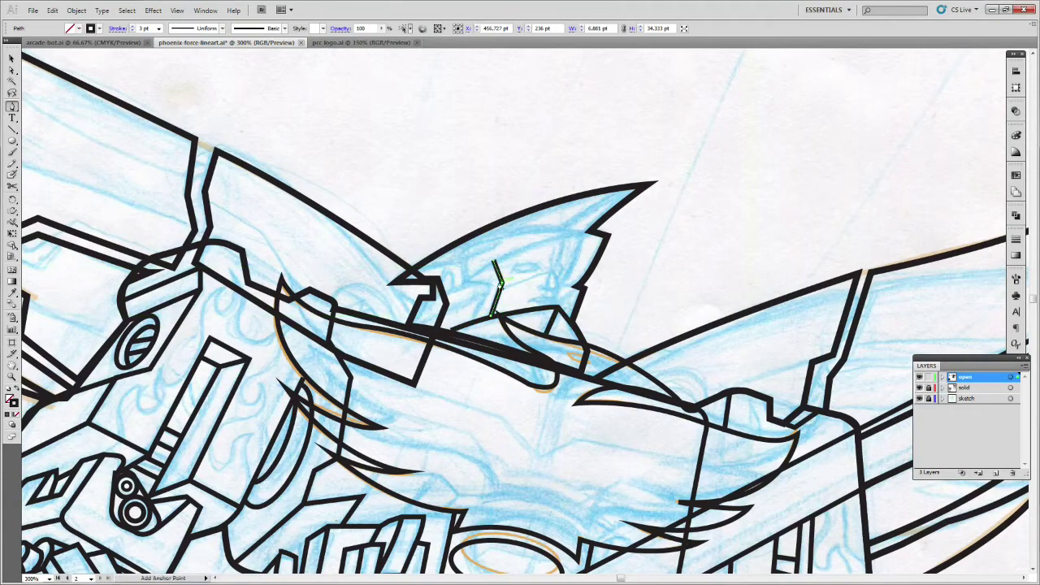
{"action": "left_click", "coordinate": [543, 329], "text": "ctrl"}
{"action": "left_click", "coordinate": [473, 322]}
{"action": "left_click", "coordinate": [490, 285]}
{"action": "left_click", "coordinate": [468, 279]}
{"action": "left_click", "coordinate": [631, 289], "text": "ctrl"}
Step: Trace the curved line across the face from the cheek edge to the nose
{"action": "left_click", "coordinate": [501, 289]}
{"action": "left_click", "coordinate": [549, 274]}
{"action": "left_click", "coordinate": [562, 284]}
{"action": "left_click", "coordinate": [649, 301], "text": "ctrl"}
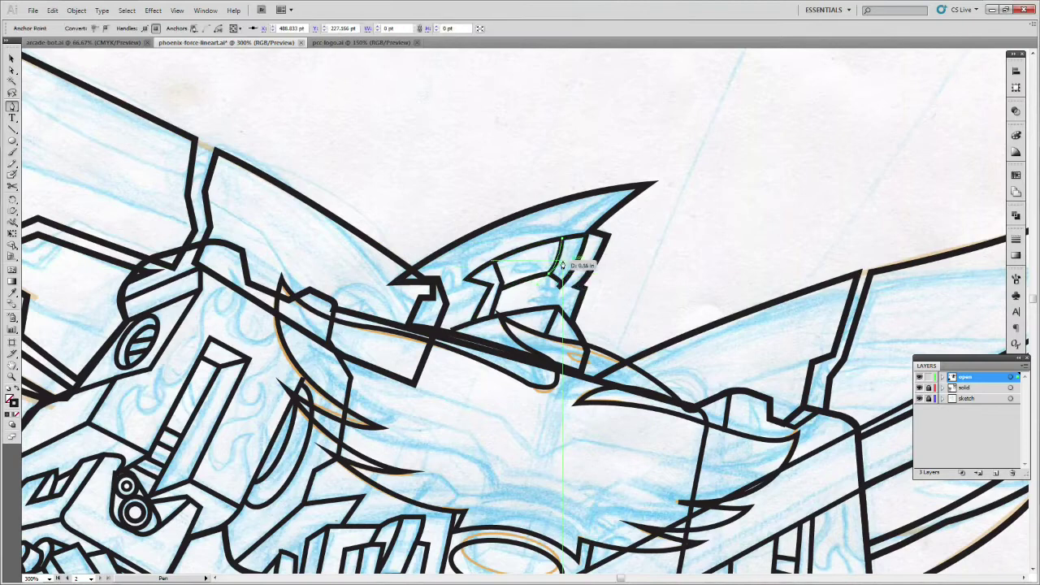
{"action": "left_click", "coordinate": [646, 296]}
{"action": "key", "text": "ctrl+z"}
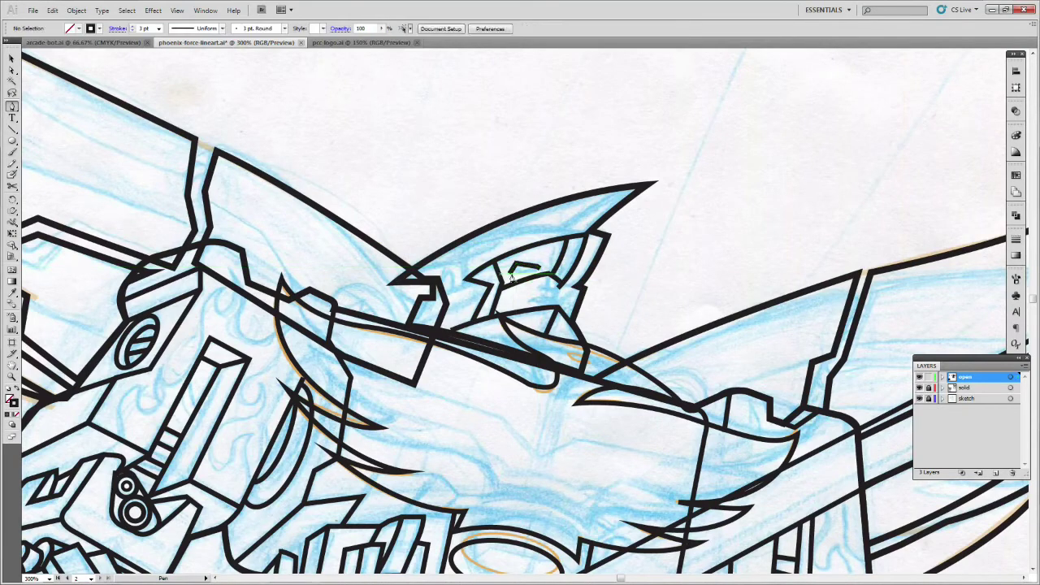
Step: Set the stroke weight of the face's eye outline to 2 pt
{"action": "left_click", "coordinate": [1017, 241]}
{"action": "key", "text": "v"}
{"action": "left_click", "coordinate": [930, 251]}
{"action": "left_click", "coordinate": [715, 244]}
Step: Trace the nose with short 2 pt lines along its bridge, base and side
{"action": "key", "text": "p"}
{"action": "left_click", "coordinate": [546, 273]}
{"action": "left_click", "coordinate": [545, 289]}
{"action": "key", "text": "p"}
{"action": "left_click", "coordinate": [545, 289]}
{"action": "left_click", "coordinate": [556, 291]}
{"action": "key", "text": "p"}
{"action": "left_click", "coordinate": [556, 280]}
{"action": "left_click", "coordinate": [556, 291]}
Step: Trace the mouth and the far edge of the face with 2 pt lines
{"action": "key", "text": "p"}
{"action": "left_click", "coordinate": [562, 306]}
{"action": "key", "text": "ctrl+z"}
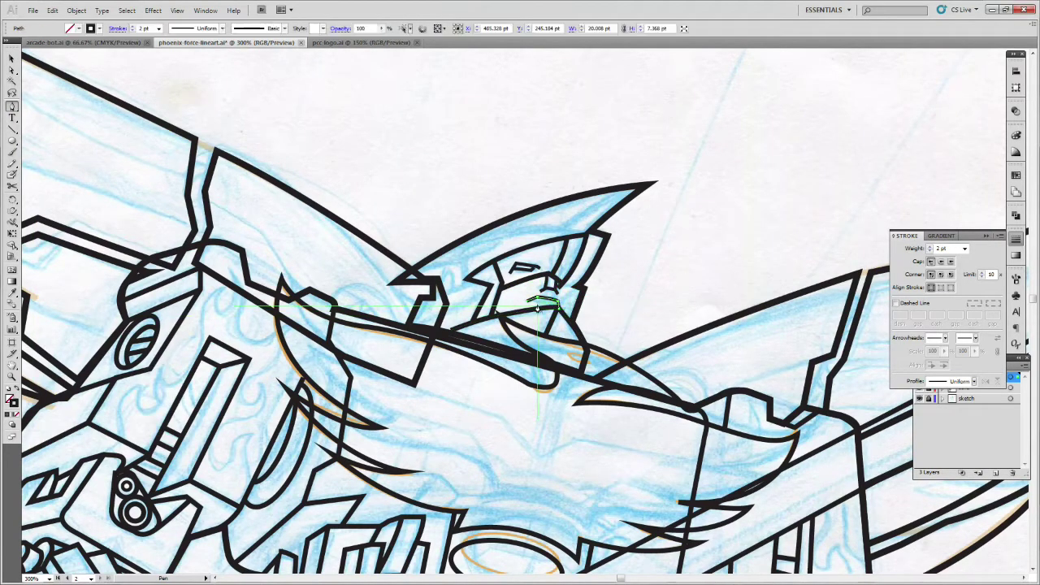
{"action": "left_click", "coordinate": [562, 311], "text": "ctrl"}
{"action": "left_click", "coordinate": [533, 300]}
{"action": "left_click", "coordinate": [614, 315]}
{"action": "key", "text": "ctrl+z"}
{"action": "left_click", "coordinate": [561, 310]}
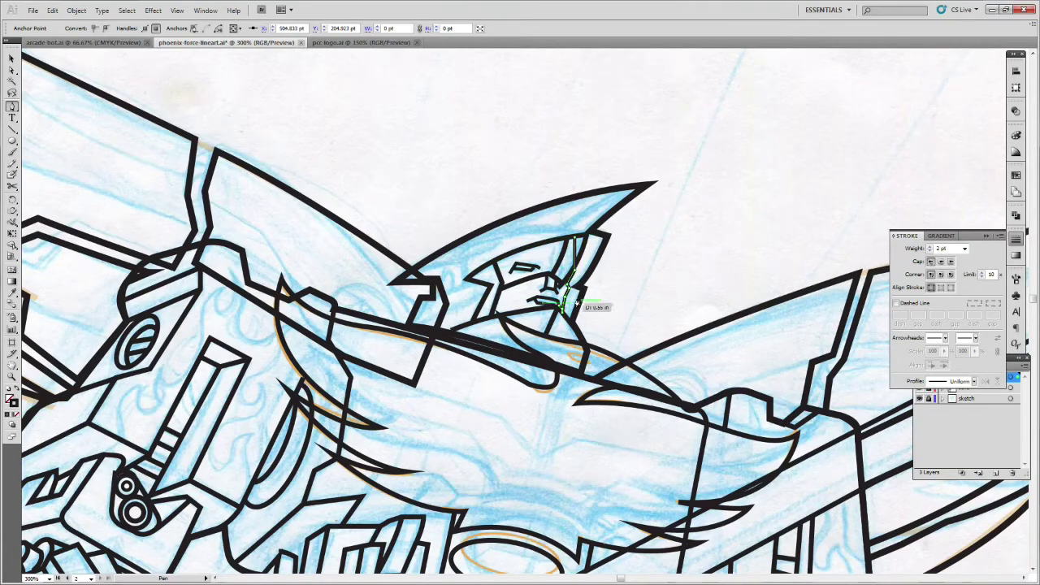
{"action": "left_click", "coordinate": [470, 273]}
{"action": "key", "text": "v"}
{"action": "left_click", "coordinate": [577, 388]}
Step: Trace the small far eye beside the nose with a 2 pt line
{"action": "left_click_drag", "start_coordinate": [566, 276], "coordinate": [575, 284]}
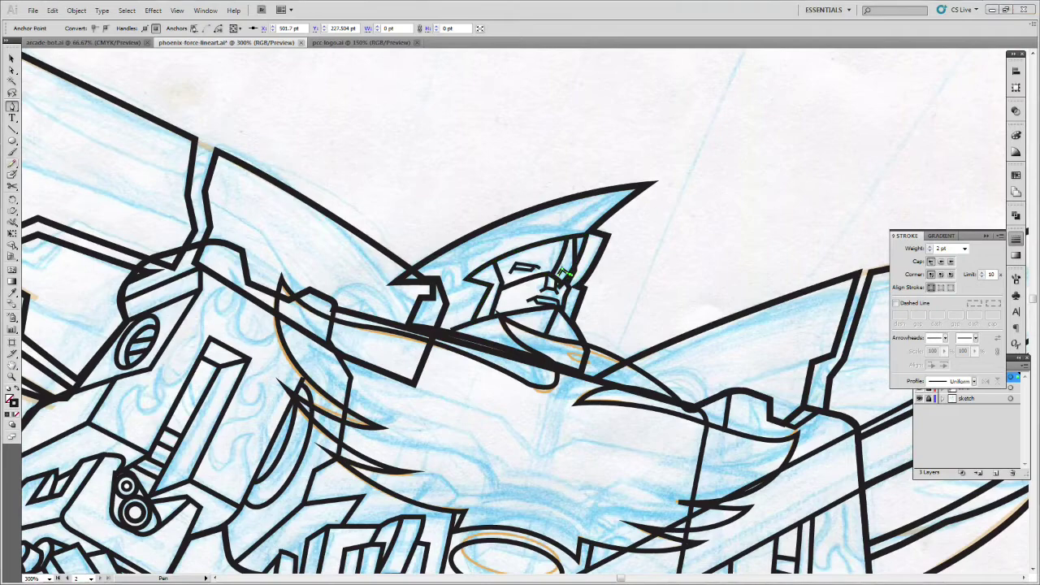
{"action": "key", "text": "ctrl+z"}
{"action": "left_click", "coordinate": [569, 278]}
{"action": "key", "text": "ctrl+z"}
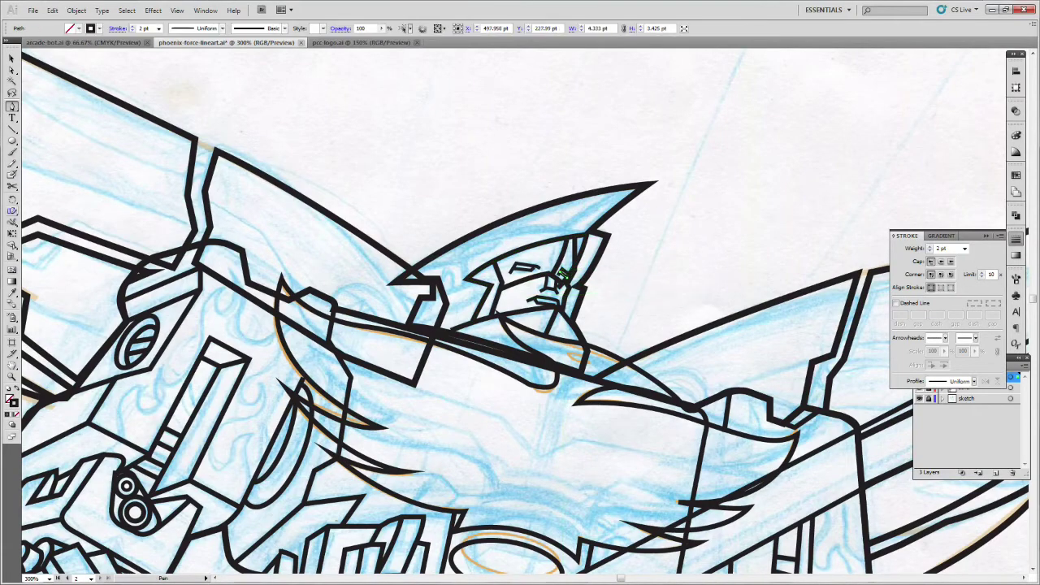
{"action": "left_click", "coordinate": [572, 278], "text": "ctrl"}
{"action": "left_click", "coordinate": [535, 313], "text": "ctrl"}
{"action": "key", "text": "a"}
{"action": "left_click", "coordinate": [481, 305]}
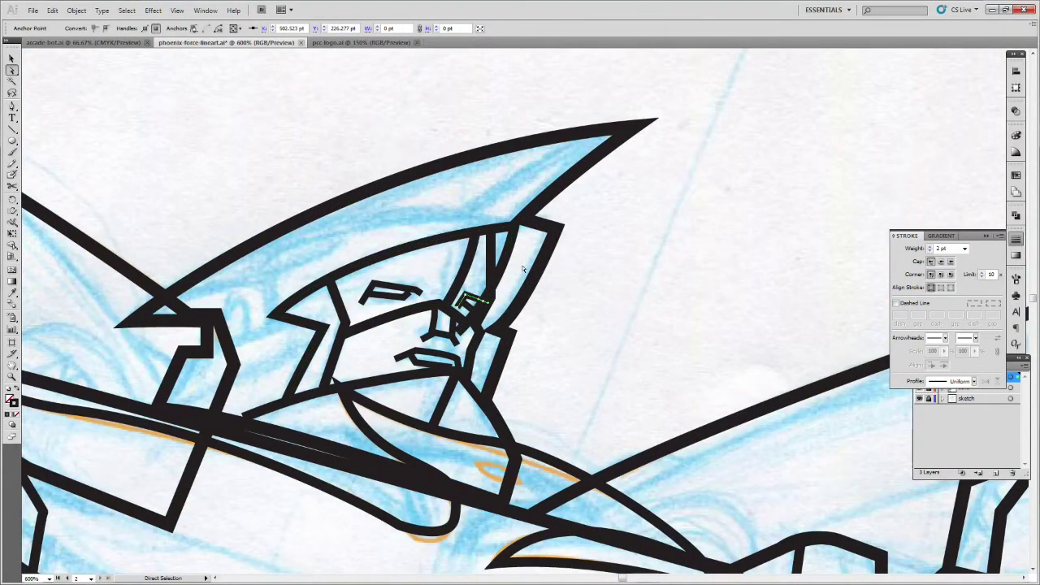
Step: Draw two nested 2 pt ellipses for the ear disc on the side of the helmet
{"action": "left_click", "coordinate": [12, 140]}
{"action": "left_click_drag", "start_coordinate": [230, 296], "coordinate": [253, 343]}
{"action": "key", "text": "v"}
{"action": "left_click", "coordinate": [274, 301]}
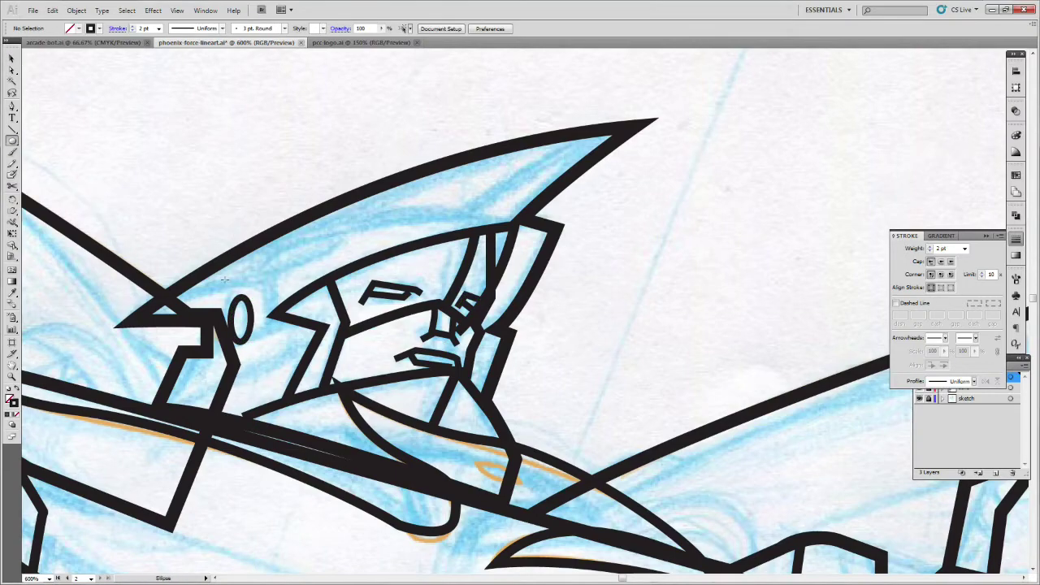
{"action": "left_click", "coordinate": [260, 284]}
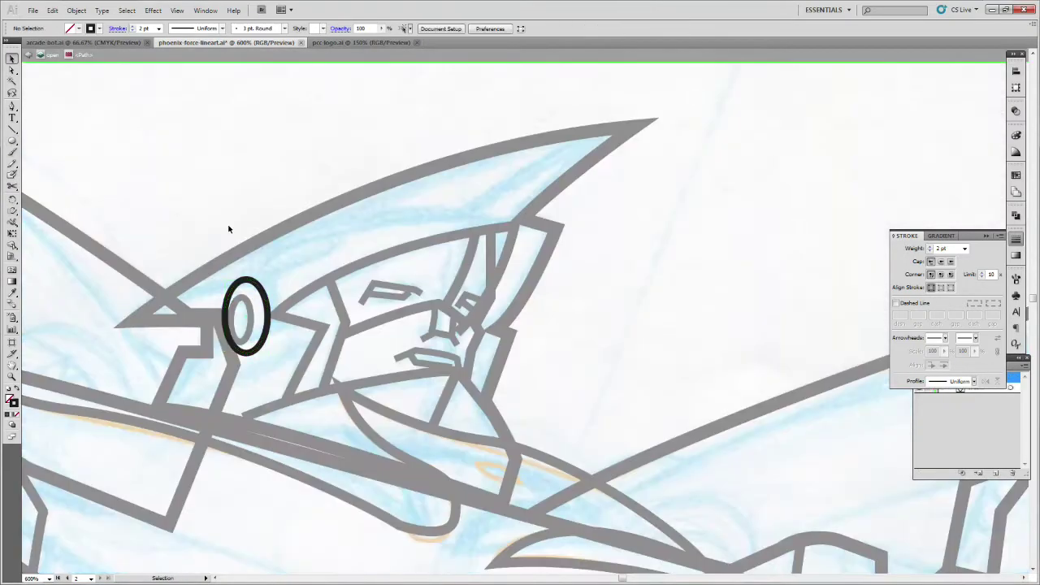
Step: Trace the helmet's curved rim band from the ear disc across the brow to the far edge
{"action": "key", "text": "p"}
{"action": "left_click_drag", "start_coordinate": [274, 274], "coordinate": [292, 260]}
{"action": "left_click", "coordinate": [262, 269]}
{"action": "left_click_drag", "start_coordinate": [294, 242], "coordinate": [342, 234]}
{"action": "left_click_drag", "start_coordinate": [516, 221], "coordinate": [571, 227]}
Step: Trace the inner ridge line of the crest from its tip and the short edge running from the ear disc to the brow
{"action": "key", "text": "p"}
{"action": "left_click", "coordinate": [622, 131]}
{"action": "left_click_drag", "start_coordinate": [475, 217], "coordinate": [440, 247]}
{"action": "key", "text": "p"}
{"action": "left_click", "coordinate": [269, 270]}
{"action": "left_click", "coordinate": [314, 259]}
{"action": "left_click", "coordinate": [343, 239]}
Step: Add a line across the helmet's cheek guard and a short line across the far cheek
{"action": "key", "text": "p"}
{"action": "left_click", "coordinate": [226, 384]}
{"action": "left_click", "coordinate": [312, 349]}
{"action": "key", "text": "p"}
{"action": "left_click", "coordinate": [502, 353]}
{"action": "left_click", "coordinate": [470, 366]}
Step: Place a matching pair of 4 pt circles, about 48 × 46 pt, over the chest's two upper corners
{"action": "key", "text": "z"}
{"action": "left_click", "coordinate": [532, 330], "text": "alt"}
{"action": "left_click", "coordinate": [532, 341], "text": "alt"}
{"action": "left_click", "coordinate": [531, 370], "text": "alt"}
{"action": "left_click", "coordinate": [528, 407], "text": "alt"}
{"action": "mouse_move", "coordinate": [370, 199]}
{"action": "left_mouse_down"}
{"action": "mouse_move", "coordinate": [406, 244]}
{"action": "mouse_move", "coordinate": [560, 266]}
{"action": "left_mouse_up"}
{"action": "key", "text": "ctrl+shift+a"}
{"action": "mouse_move", "coordinate": [563, 242]}
{"action": "left_mouse_down"}
{"action": "mouse_move", "coordinate": [556, 237]}
{"action": "mouse_move", "coordinate": [562, 250]}
{"action": "left_mouse_up"}
{"action": "key", "text": "ctrl+shift+a"}
{"action": "left_click_drag", "start_coordinate": [565, 253], "coordinate": [561, 255]}
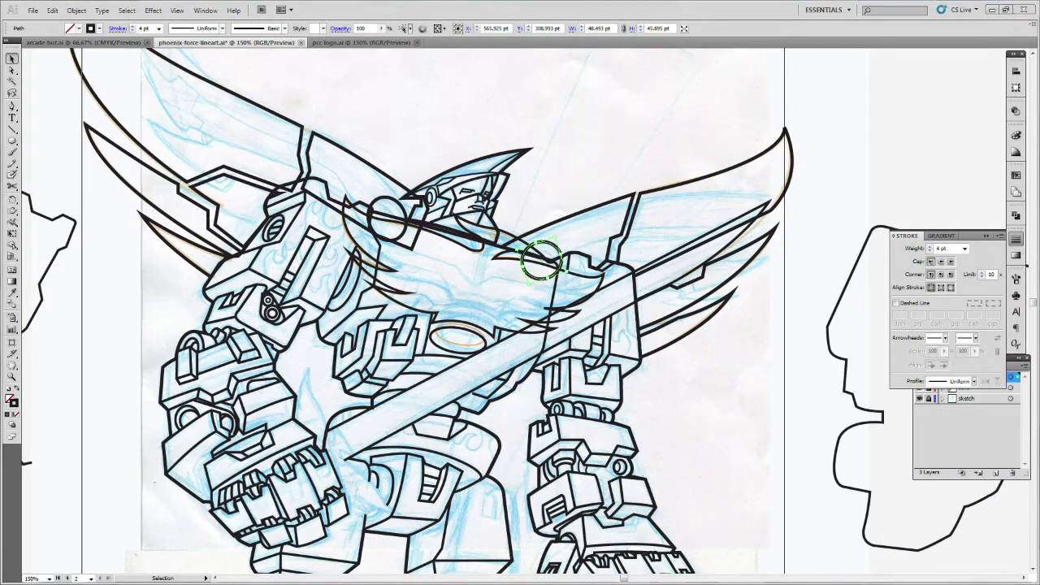
Step: Add a smaller inner circle to each chest-corner circle and center it inside the outer ring
{"action": "left_click", "coordinate": [620, 252]}
{"action": "left_click_drag", "start_coordinate": [560, 262], "coordinate": [594, 221]}
{"action": "left_click_drag", "start_coordinate": [589, 215], "coordinate": [554, 260]}
{"action": "left_click", "coordinate": [589, 223]}
{"action": "left_click_drag", "start_coordinate": [406, 223], "coordinate": [399, 177]}
{"action": "left_click_drag", "start_coordinate": [391, 176], "coordinate": [395, 231]}
{"action": "left_click_drag", "start_coordinate": [402, 205], "coordinate": [399, 214]}
Step: Cut the chest-corner circles where they meet the chest's upper edge and delete the arcs below it
{"action": "key", "text": "z"}
{"action": "left_click", "coordinate": [414, 235]}
{"action": "left_click", "coordinate": [522, 307]}
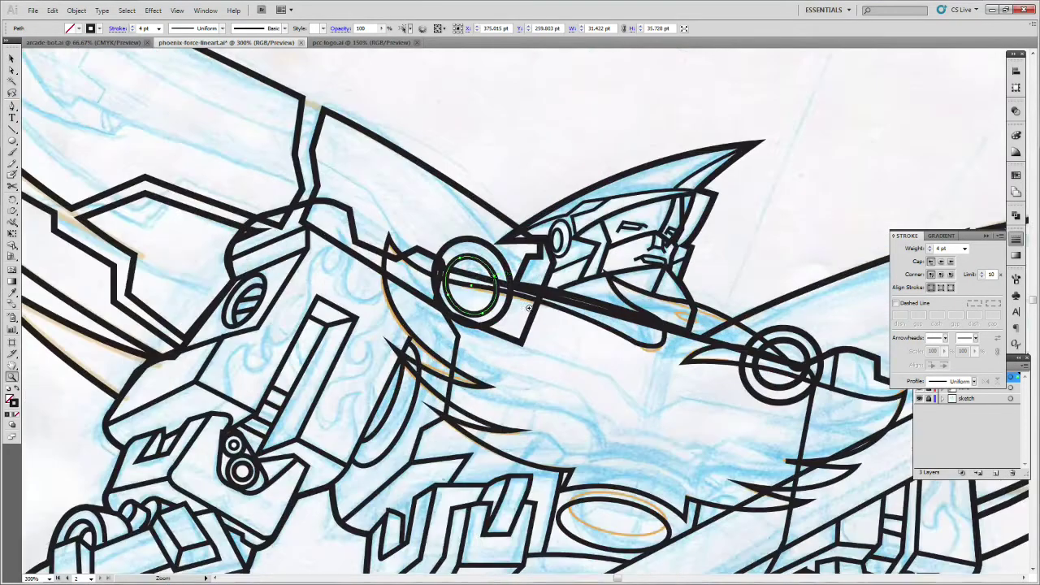
{"action": "key", "text": "c"}
{"action": "left_click", "coordinate": [437, 275]}
{"action": "left_click", "coordinate": [808, 367]}
{"action": "key", "text": "v"}
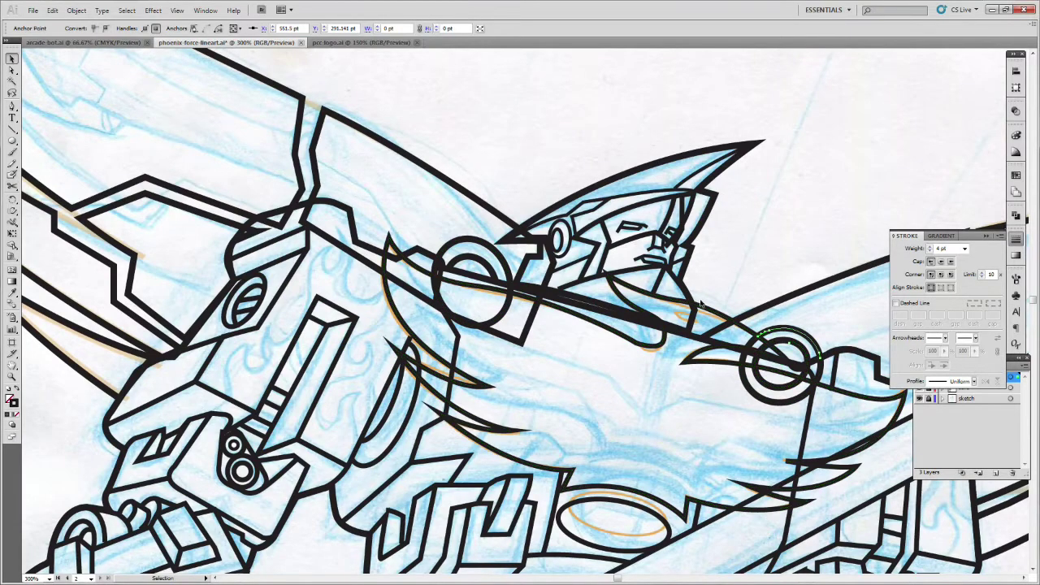
{"action": "left_click", "coordinate": [784, 400]}
{"action": "key", "text": "Delete"}
{"action": "left_click", "coordinate": [780, 386]}
{"action": "key", "text": "Delete"}
{"action": "left_click", "coordinate": [497, 317]}
{"action": "key", "text": "Delete"}
Step: Draw 2 pt angular panel lines across the outer and inner sections of the upper right wing
{"action": "key", "text": "z"}
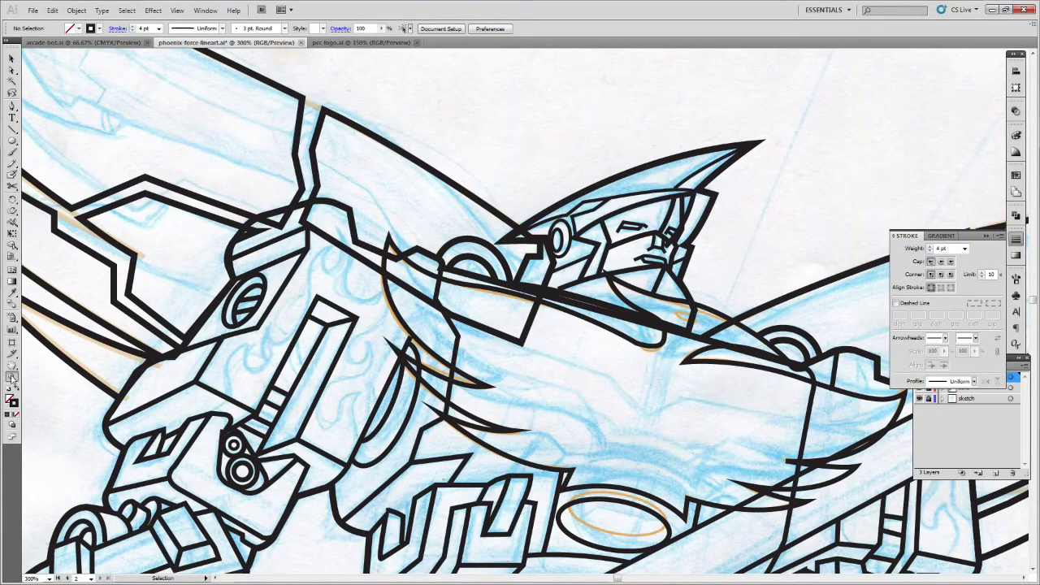
{"action": "left_click", "coordinate": [640, 309], "text": "alt"}
{"action": "left_click", "coordinate": [640, 309], "text": "alt"}
{"action": "key", "text": "i"}
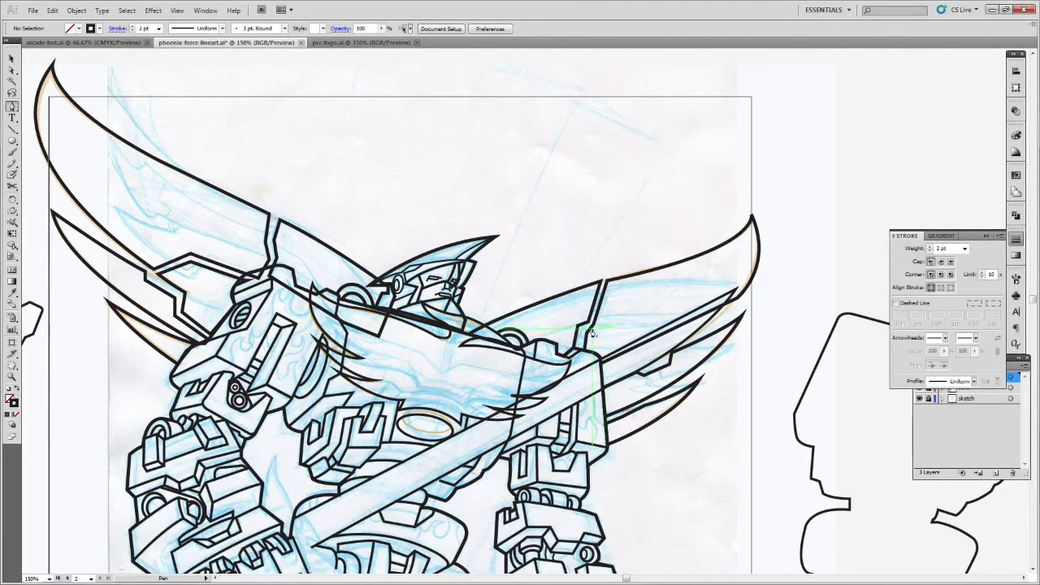
{"action": "left_click", "coordinate": [593, 325]}
{"action": "left_click", "coordinate": [691, 294]}
{"action": "left_click", "coordinate": [698, 298]}
{"action": "left_click", "coordinate": [754, 272]}
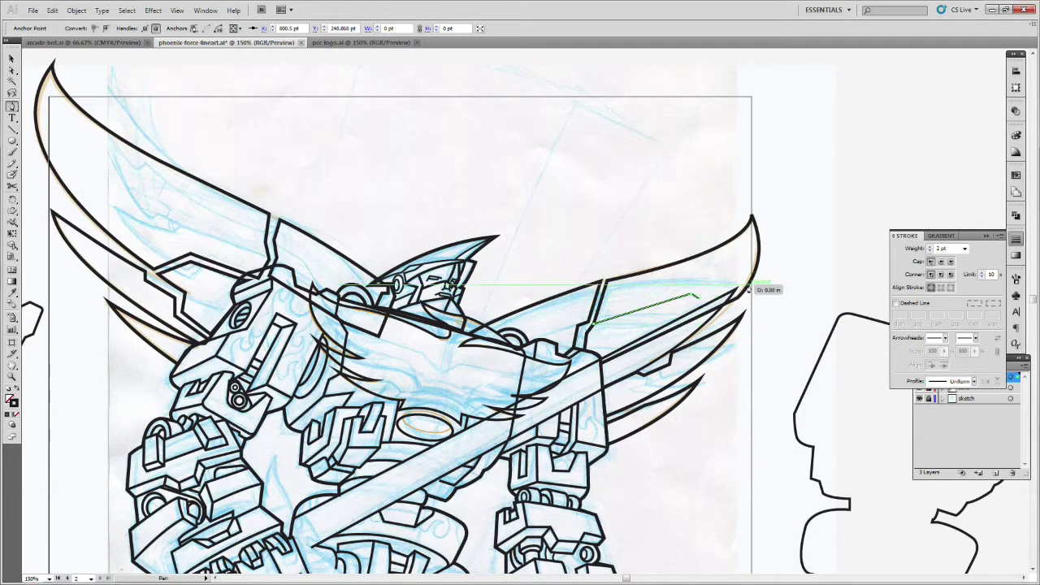
{"action": "left_click", "coordinate": [576, 326]}
Step: Add a short bent 2 pt detail line to the right wing's middle feather
{"action": "key", "text": "p"}
{"action": "left_click", "coordinate": [659, 369]}
{"action": "left_click", "coordinate": [663, 378]}
{"action": "left_click", "coordinate": [700, 366]}
Step: Draw 2 pt angular panel lines along the inner and outer sections of the upper left wing
{"action": "key", "text": "p"}
{"action": "left_click", "coordinate": [274, 242]}
{"action": "left_click", "coordinate": [303, 256]}
{"action": "left_click", "coordinate": [322, 292]}
{"action": "key", "text": "p"}
{"action": "left_click", "coordinate": [270, 259]}
{"action": "left_click", "coordinate": [169, 215]}
{"action": "left_click", "coordinate": [135, 221]}
{"action": "left_click", "coordinate": [37, 125]}
Step: Add two bent 2 pt detail lines to the left wing's middle feather, inside and outside its notched edge
{"action": "key", "text": "p"}
{"action": "left_click", "coordinate": [185, 292]}
{"action": "left_click", "coordinate": [211, 304]}
{"action": "left_click", "coordinate": [217, 316]}
{"action": "left_click", "coordinate": [225, 317]}
{"action": "key", "text": "p"}
{"action": "left_click", "coordinate": [146, 280]}
{"action": "left_click", "coordinate": [147, 300]}
{"action": "left_click", "coordinate": [204, 342]}
Step: Add a bent 2 pt detail line to the lowest feather of the right wing and of the left wing
{"action": "key", "text": "p"}
{"action": "left_click", "coordinate": [654, 402]}
{"action": "left_click", "coordinate": [647, 418]}
{"action": "left_click", "coordinate": [606, 433]}
{"action": "key", "text": "p"}
{"action": "left_click", "coordinate": [164, 341]}
{"action": "left_click", "coordinate": [185, 353]}
{"action": "key", "text": "p"}
Step: Trace the sketched flame pattern in 2 pt curves around the raised bar on the left shoulder
{"action": "left_click_drag", "start_coordinate": [1034, 301], "coordinate": [1034, 306]}
{"action": "left_click", "coordinate": [12, 376]}
{"action": "left_click", "coordinate": [304, 149]}
{"action": "left_click", "coordinate": [474, 294], "text": "ctrl"}
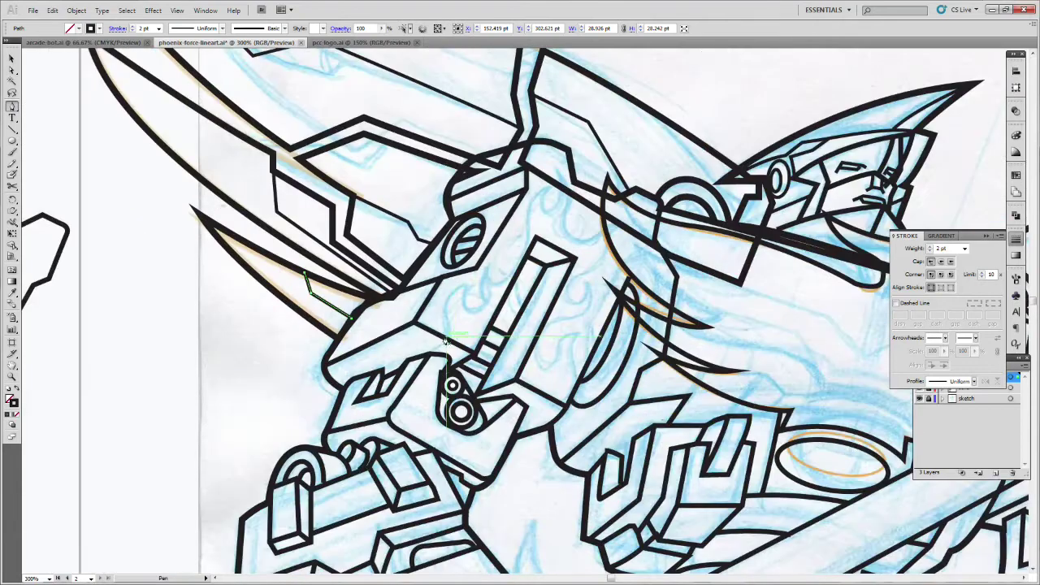
{"action": "left_click_drag", "start_coordinate": [526, 226], "coordinate": [562, 242]}
{"action": "left_click", "coordinate": [594, 289]}
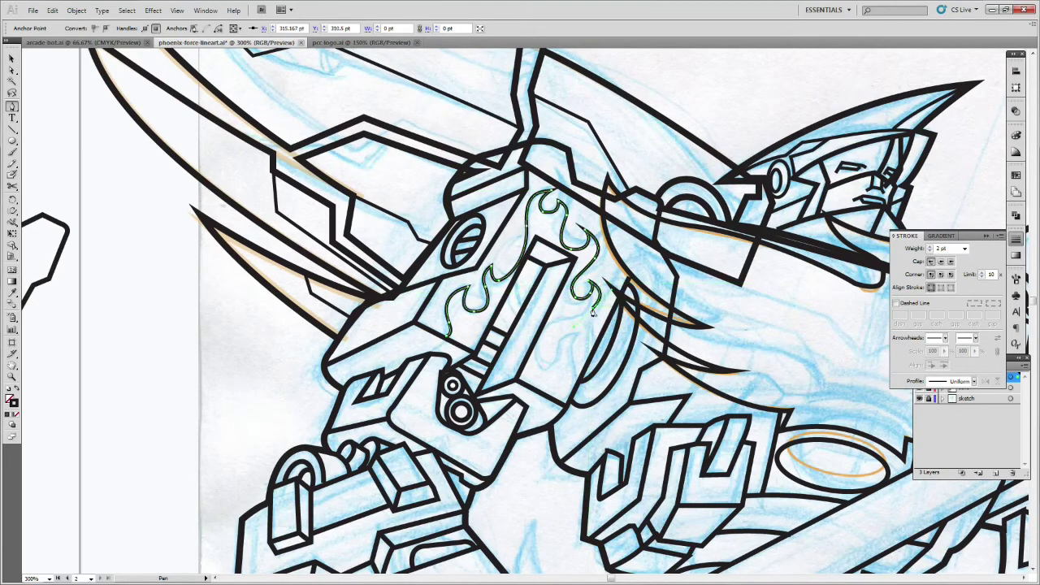
{"action": "left_click_drag", "start_coordinate": [543, 354], "coordinate": [586, 438]}
{"action": "key", "text": "ctrl+z"}
Step: Trace the small flame curl on the left shoulder's lower face, starting from the end of the main flame
{"action": "left_click", "coordinate": [254, 278], "text": "ctrl"}
{"action": "left_click", "coordinate": [446, 335]}
{"action": "left_click_drag", "start_coordinate": [415, 340], "coordinate": [402, 324]}
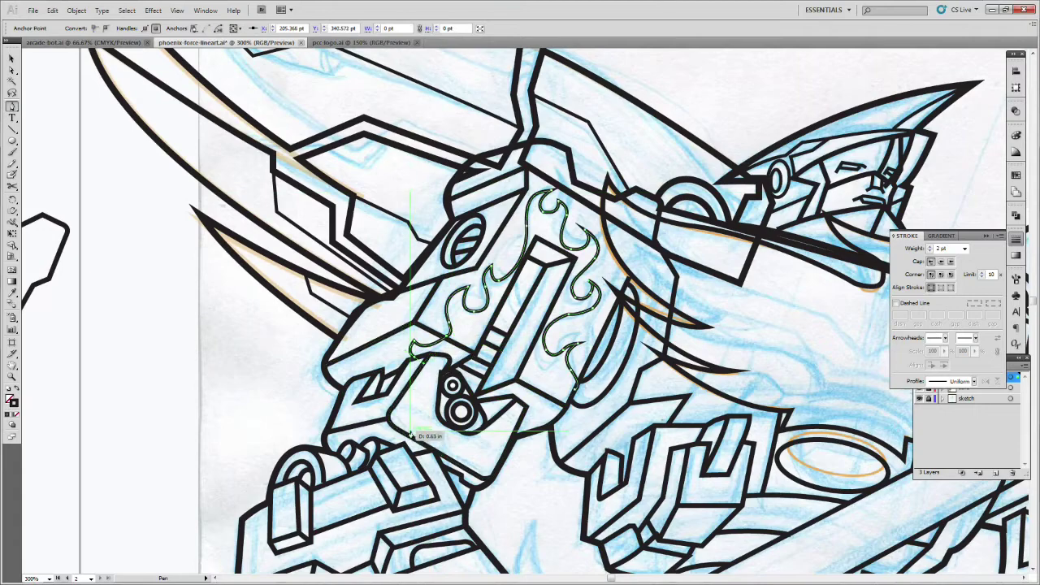
{"action": "left_click", "coordinate": [378, 358], "text": "ctrl"}
Step: Trace the 2 pt flame shapes on the right upper arm's outer panel, below and above the sword
{"action": "left_click_drag", "start_coordinate": [796, 324], "coordinate": [130, 160]}
{"action": "left_click_drag", "start_coordinate": [501, 333], "coordinate": [499, 274]}
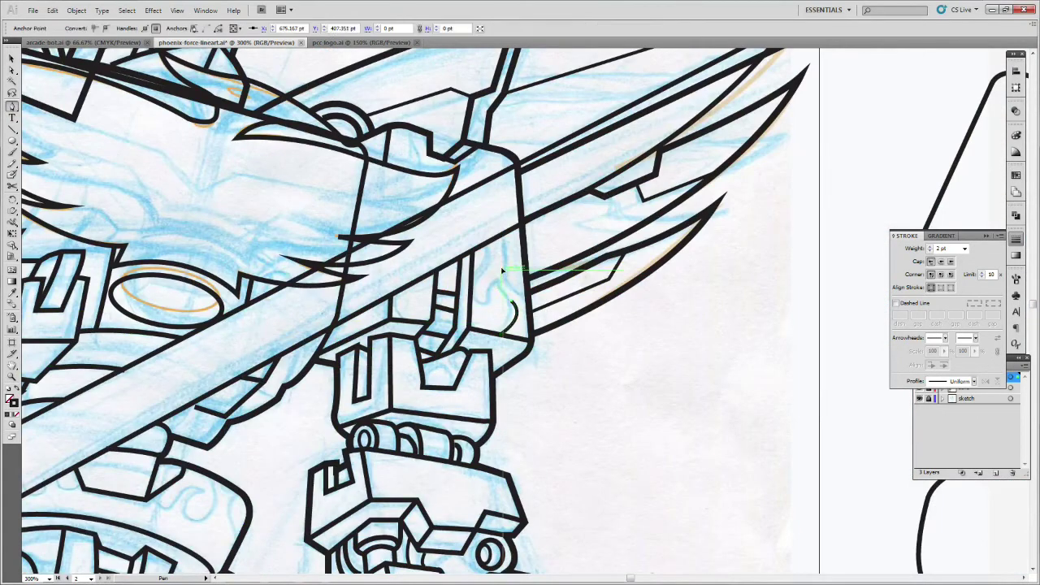
{"action": "left_click_drag", "start_coordinate": [492, 219], "coordinate": [492, 218]}
{"action": "left_click", "coordinate": [575, 257], "text": "ctrl"}
{"action": "left_click", "coordinate": [477, 182]}
{"action": "mouse_move", "coordinate": [484, 154]}
{"action": "left_mouse_down"}
{"action": "mouse_move", "coordinate": [492, 150]}
{"action": "mouse_move", "coordinate": [481, 184]}
{"action": "left_mouse_up"}
{"action": "left_click", "coordinate": [561, 265], "text": "ctrl"}
Step: Trace the small flames on the right shoulder's cap and on the upper arm's inner panel
{"action": "left_click", "coordinate": [404, 170]}
{"action": "left_click_drag", "start_coordinate": [411, 154], "coordinate": [408, 148]}
{"action": "left_click", "coordinate": [408, 152], "text": "ctrl"}
{"action": "left_click_drag", "start_coordinate": [407, 302], "coordinate": [411, 305]}
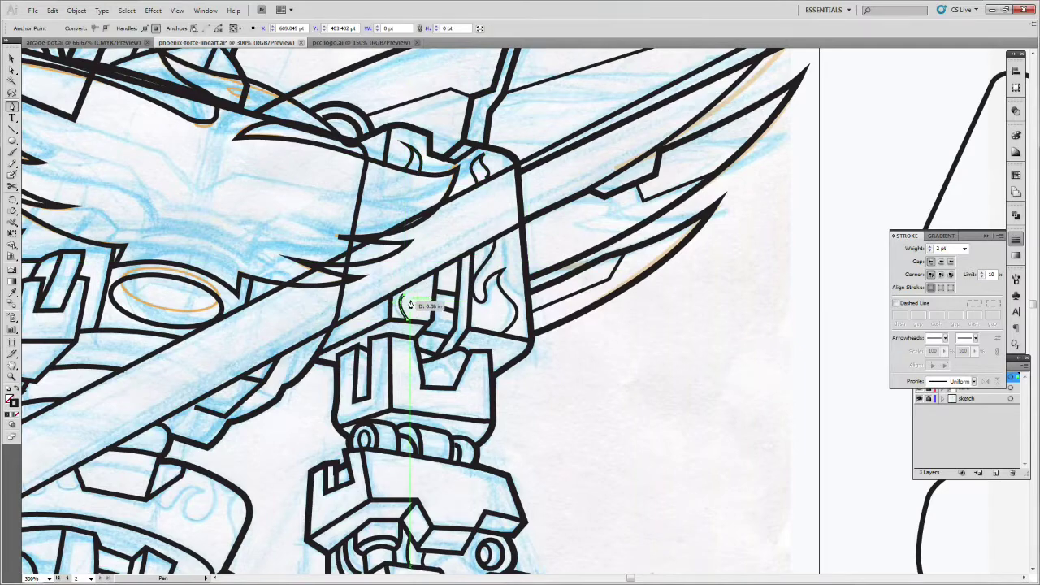
{"action": "key", "text": "ctrl+z"}
Step: Trace the large 2 pt flame curl on the right end of the robot's waist band
{"action": "key", "text": "z"}
{"action": "left_click", "coordinate": [476, 276], "text": "alt"}
{"action": "left_click", "coordinate": [476, 276], "text": "alt"}
{"action": "left_click", "coordinate": [449, 435]}
{"action": "left_click", "coordinate": [455, 354]}
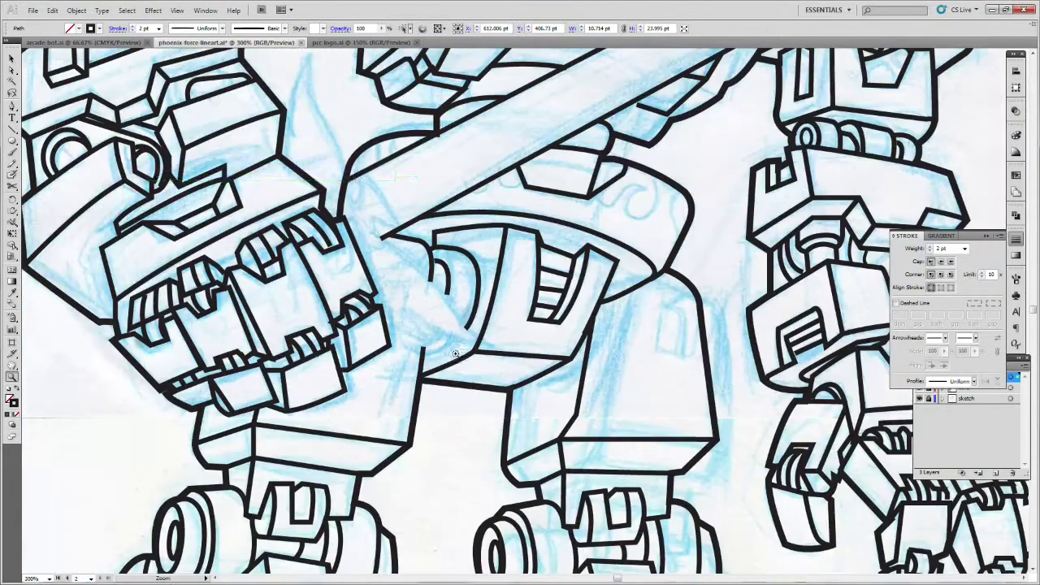
{"action": "left_click_drag", "start_coordinate": [615, 203], "coordinate": [622, 196]}
{"action": "mouse_move", "coordinate": [649, 190]}
{"action": "left_mouse_down"}
{"action": "mouse_move", "coordinate": [662, 193]}
{"action": "mouse_move", "coordinate": [660, 228]}
{"action": "left_mouse_up"}
{"action": "mouse_move", "coordinate": [658, 204]}
{"action": "left_mouse_down"}
{"action": "mouse_move", "coordinate": [663, 188]}
{"action": "mouse_move", "coordinate": [687, 195]}
{"action": "left_mouse_up"}
{"action": "left_click", "coordinate": [695, 194], "text": "ctrl"}
Step: Add the remaining flame curls at the waist band's right edge, beneath the sword blade and at its left end
{"action": "left_click", "coordinate": [667, 183]}
{"action": "left_click", "coordinate": [700, 199], "text": "ctrl"}
{"action": "left_click", "coordinate": [688, 211]}
{"action": "left_click_drag", "start_coordinate": [672, 246], "coordinate": [684, 258]}
{"action": "left_click", "coordinate": [691, 262], "text": "ctrl"}
{"action": "left_click_drag", "start_coordinate": [521, 177], "coordinate": [498, 177]}
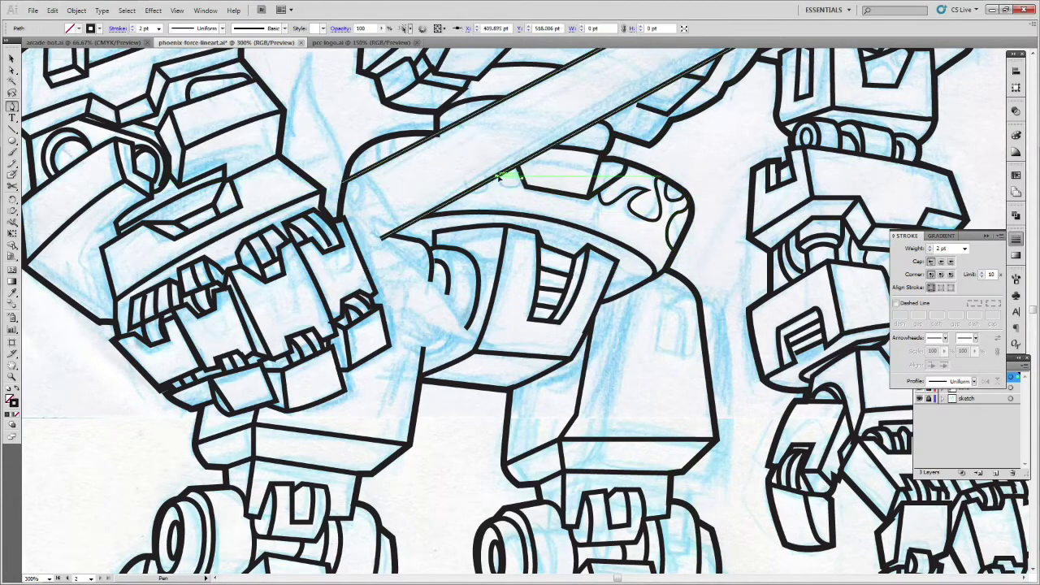
{"action": "left_click_drag", "start_coordinate": [398, 142], "coordinate": [386, 162]}
Step: Draw a 3 pt curved strap detail with an inner line at the top of the right thigh
{"action": "key", "text": "i"}
{"action": "left_click", "coordinate": [366, 360]}
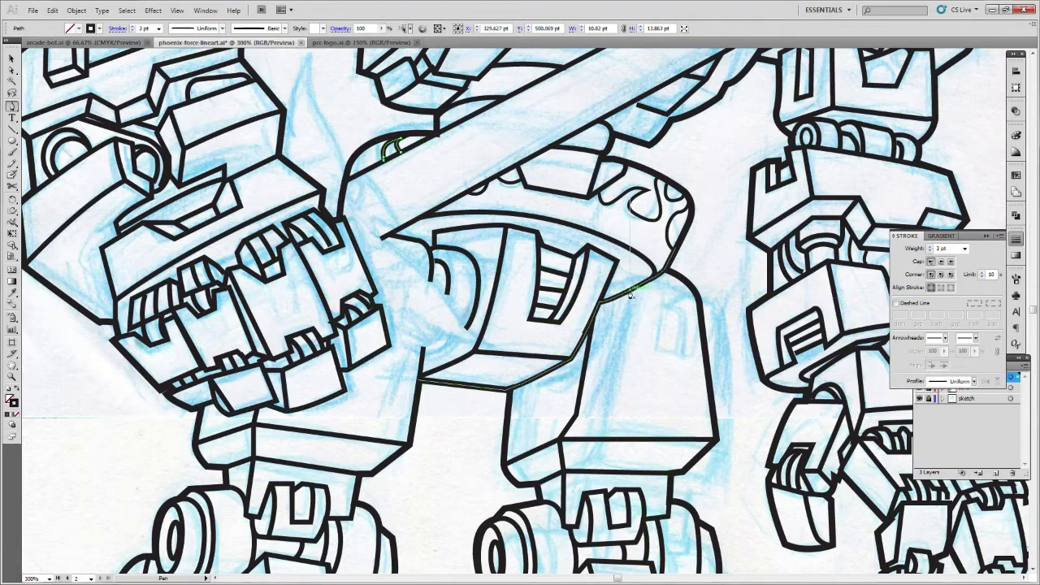
{"action": "left_click", "coordinate": [630, 290]}
{"action": "left_click", "coordinate": [636, 333]}
{"action": "left_click", "coordinate": [675, 335]}
{"action": "mouse_move", "coordinate": [671, 272]}
{"action": "left_mouse_down"}
{"action": "mouse_move", "coordinate": [691, 288]}
{"action": "mouse_move", "coordinate": [631, 278]}
{"action": "left_mouse_up"}
{"action": "key", "text": "ctrl+z"}
{"action": "left_click", "coordinate": [661, 332]}
Step: Trace the sword guard's flame-shaped upper prong and the curls at the blade's base with a 3 pt stroke
{"action": "key", "text": "p"}
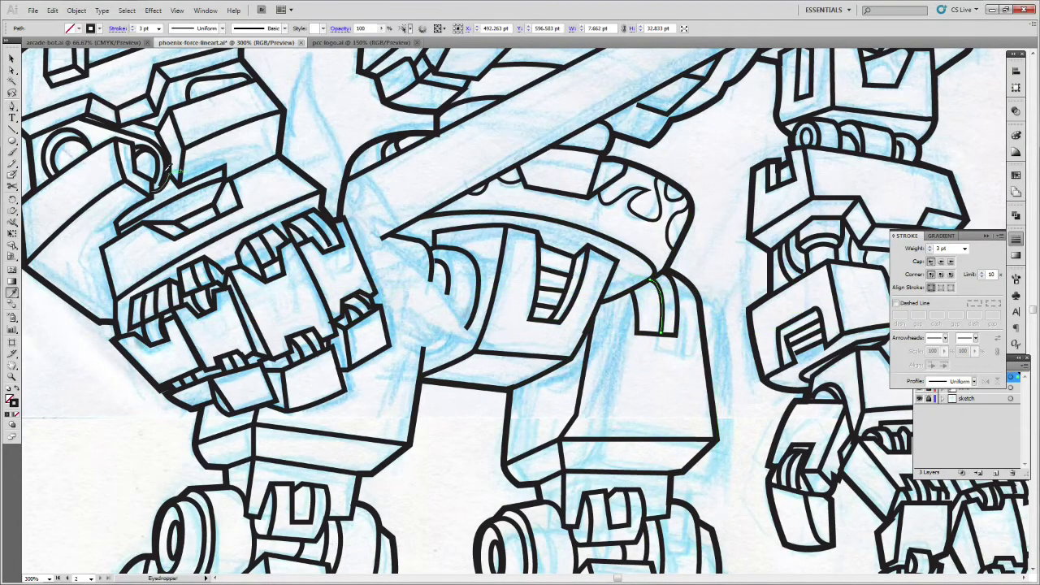
{"action": "scroll", "coordinate": [168, 168], "scroll_direction": "up", "scroll_amount": 6}
{"action": "key", "text": "p"}
{"action": "left_click", "coordinate": [288, 238]}
{"action": "left_click", "coordinate": [289, 213]}
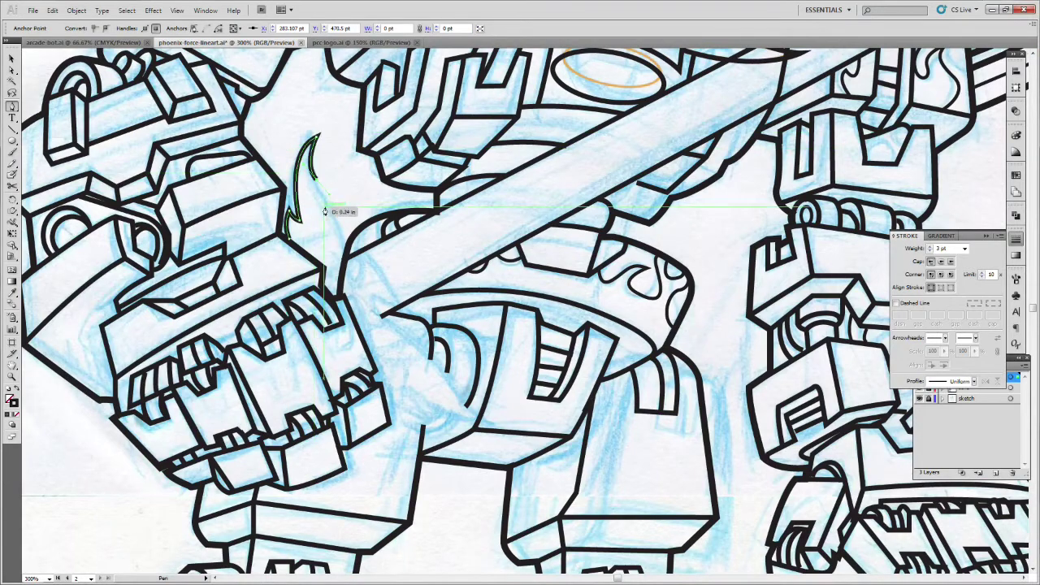
{"action": "key", "text": "ctrl+z"}
{"action": "key", "text": "ctrl+z"}
{"action": "left_click", "coordinate": [390, 316]}
{"action": "left_click_drag", "start_coordinate": [373, 297], "coordinate": [371, 302]}
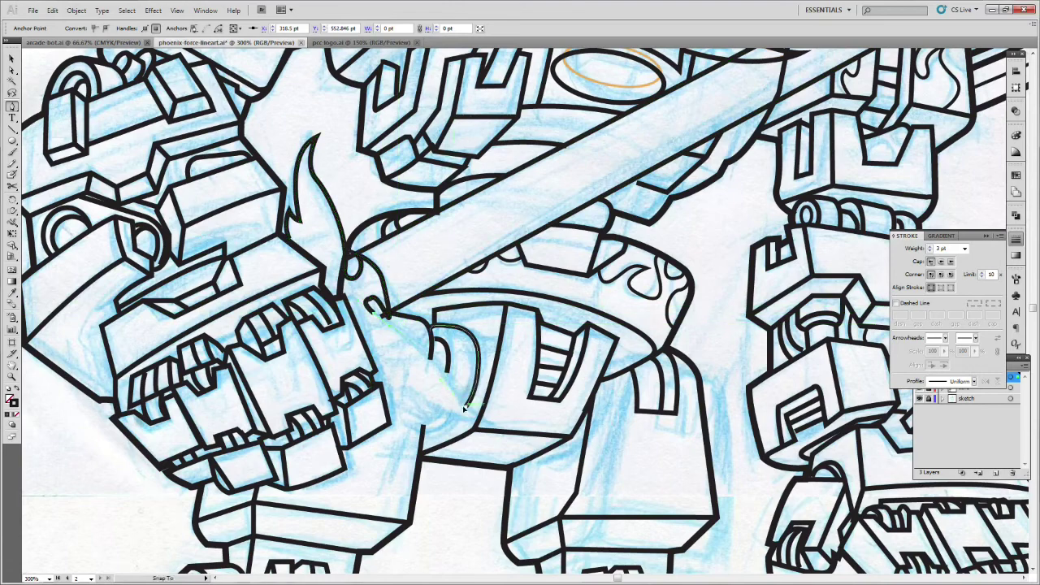
Step: Trace the sword guard's pointed lower prong down across the hip to finish the guard's outline
{"action": "left_click_drag", "start_coordinate": [452, 396], "coordinate": [481, 422]}
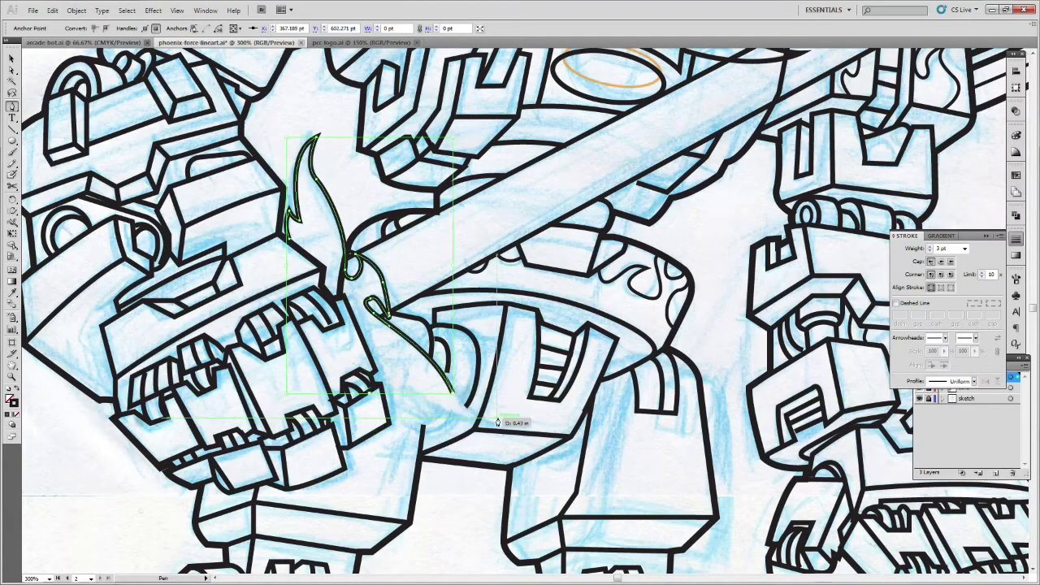
{"action": "left_click_drag", "start_coordinate": [381, 385], "coordinate": [396, 390]}
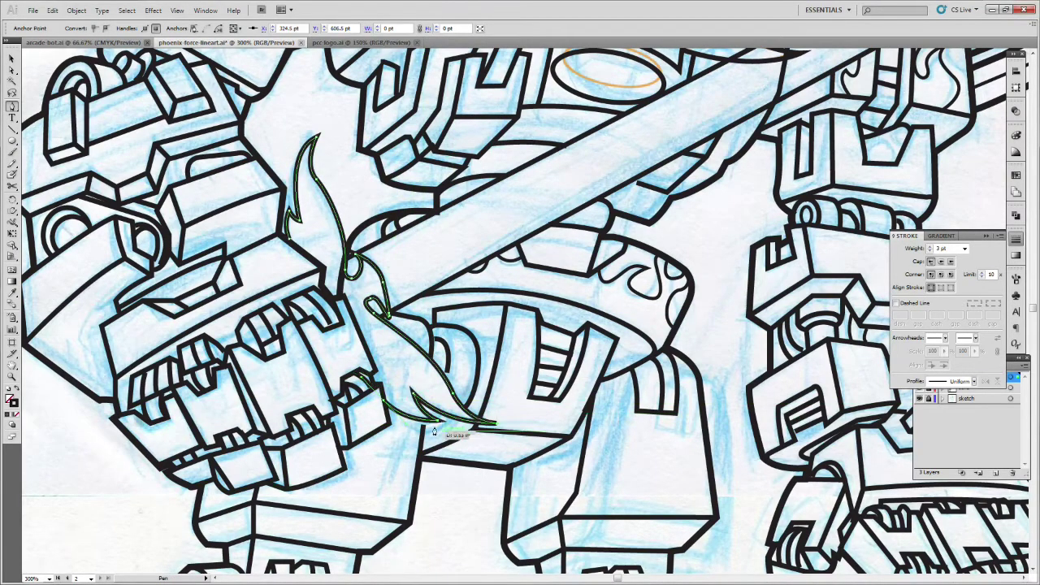
{"action": "key", "text": "v"}
{"action": "left_click", "coordinate": [560, 427]}
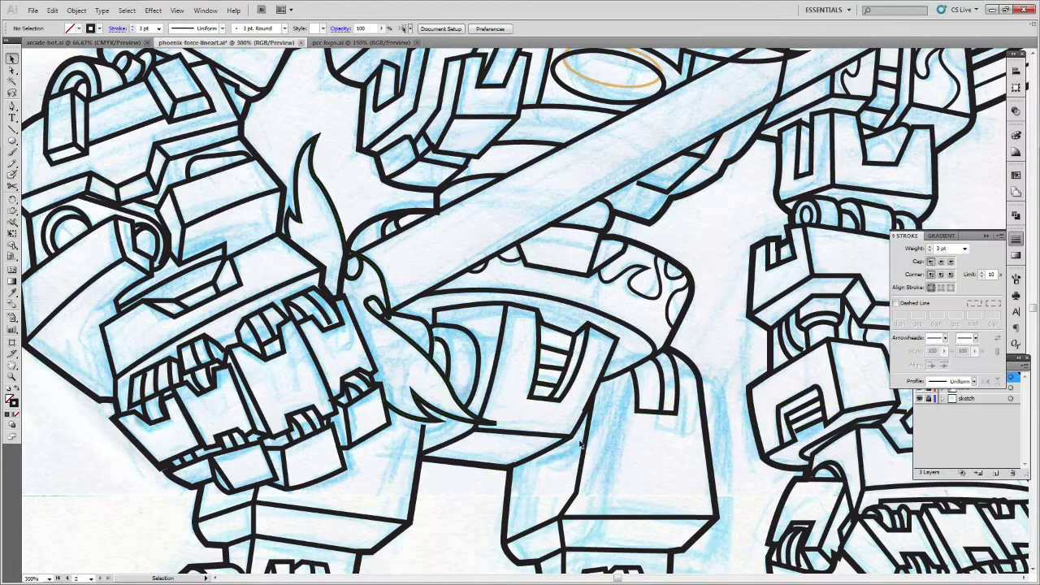
Step: Add 3 pt curved lines under the pelvis and a small arc inside the hip joint beside the sword guard
{"action": "left_click", "coordinate": [425, 427]}
{"action": "left_click_drag", "start_coordinate": [455, 421], "coordinate": [475, 411]}
{"action": "left_click", "coordinate": [539, 453]}
{"action": "left_click_drag", "start_coordinate": [584, 414], "coordinate": [599, 398]}
{"action": "left_click", "coordinate": [517, 464]}
{"action": "left_click_drag", "start_coordinate": [580, 441], "coordinate": [580, 442]}
{"action": "left_click_drag", "start_coordinate": [441, 371], "coordinate": [445, 382]}
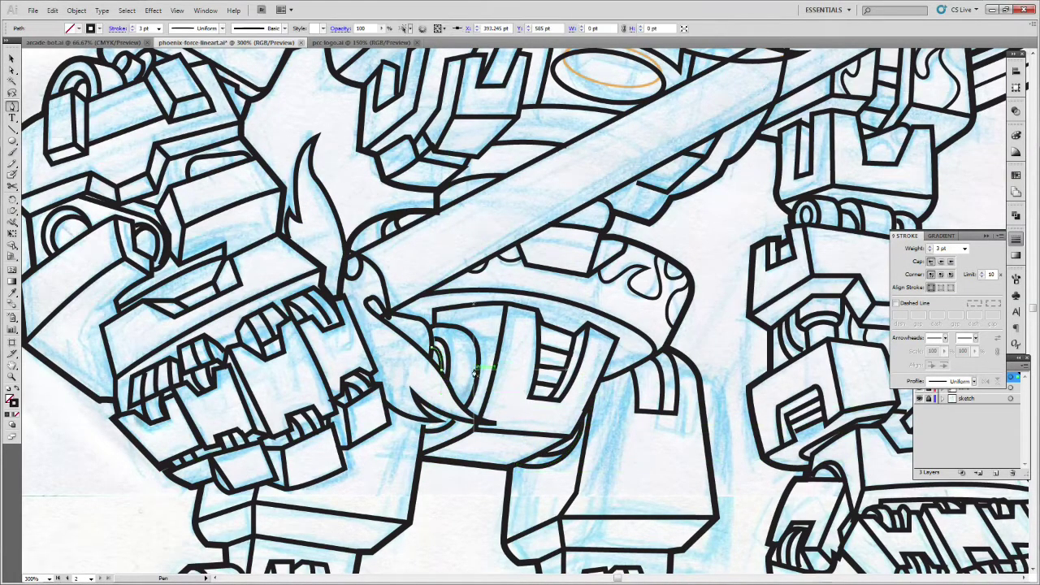
Step: Draw a stepped 2 pt panel line across the front face of the right thigh
{"action": "left_click_drag", "start_coordinate": [580, 520], "coordinate": [603, 439]}
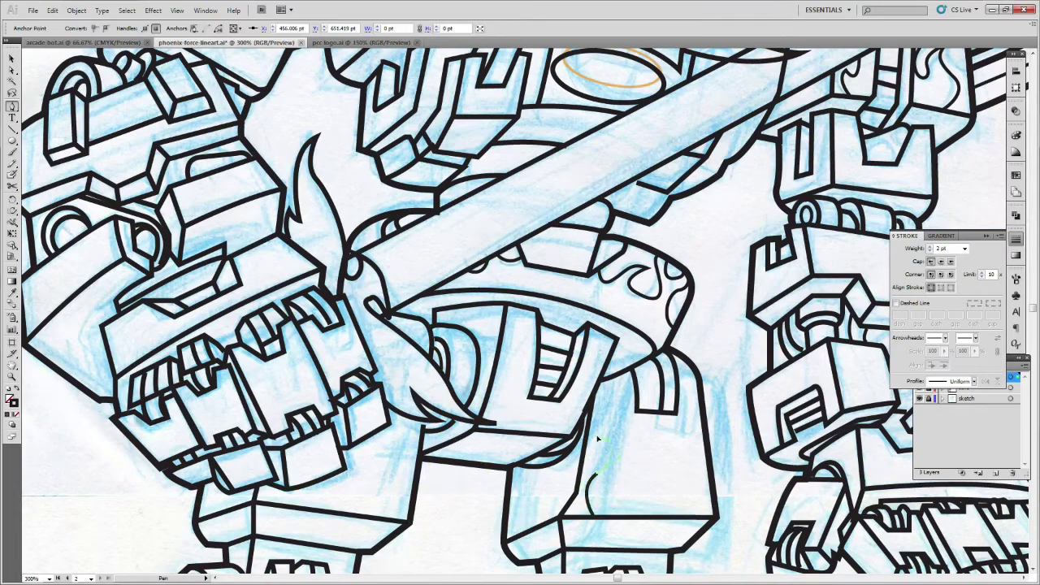
{"action": "key", "text": "ctrl+z"}
{"action": "left_click", "coordinate": [584, 464]}
{"action": "left_click", "coordinate": [680, 466]}
{"action": "left_click", "coordinate": [684, 477]}
{"action": "left_click", "coordinate": [709, 477]}
Step: Add a matching stepped 2 pt panel line to the left thigh and to the right thigh's side face
{"action": "left_click", "coordinate": [344, 467]}
{"action": "left_click", "coordinate": [381, 470]}
{"action": "left_click", "coordinate": [389, 463]}
{"action": "left_click", "coordinate": [421, 465]}
{"action": "left_click", "coordinate": [744, 507], "text": "ctrl"}
{"action": "left_click", "coordinate": [584, 466]}
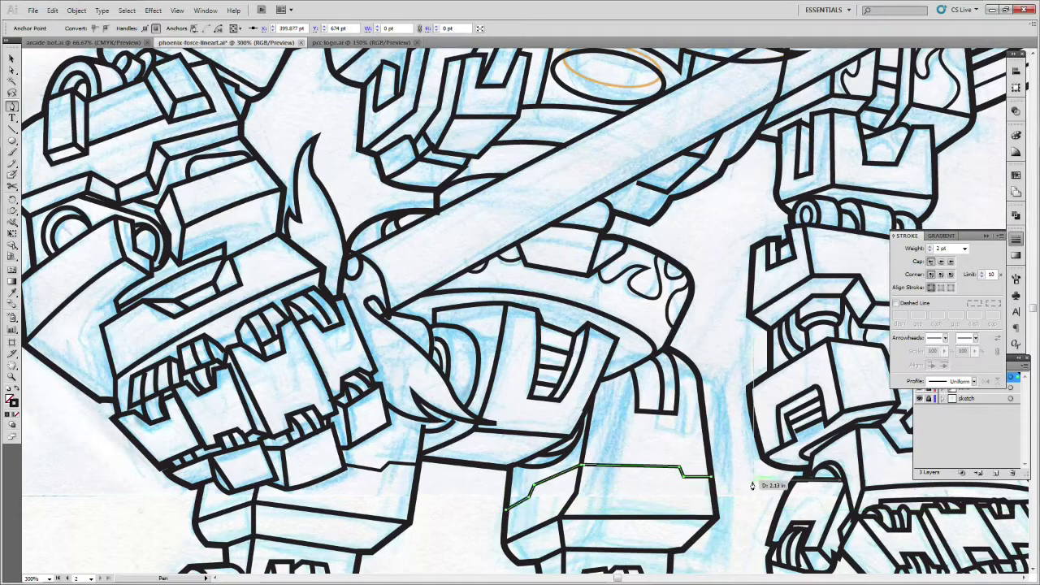
Step: Draw a notched 2 pt panel line across the left forearm's wrist section above the fist
{"action": "key", "text": "p"}
{"action": "left_click", "coordinate": [116, 382]}
{"action": "left_click", "coordinate": [76, 347]}
{"action": "left_click", "coordinate": [80, 332]}
{"action": "left_click", "coordinate": [73, 324]}
{"action": "left_click", "coordinate": [128, 271]}
Step: Draw a stepped 2 pt panel line across the boxy block on the left forearm
{"action": "key", "text": "p"}
{"action": "left_click", "coordinate": [182, 242]}
{"action": "left_click", "coordinate": [233, 225]}
{"action": "left_click", "coordinate": [239, 231]}
{"action": "left_click", "coordinate": [276, 217]}
{"action": "key", "text": "z"}
{"action": "left_click", "coordinate": [572, 361], "text": "alt"}
{"action": "left_click", "coordinate": [585, 374], "text": "alt"}
{"action": "left_click", "coordinate": [620, 416], "text": "alt"}
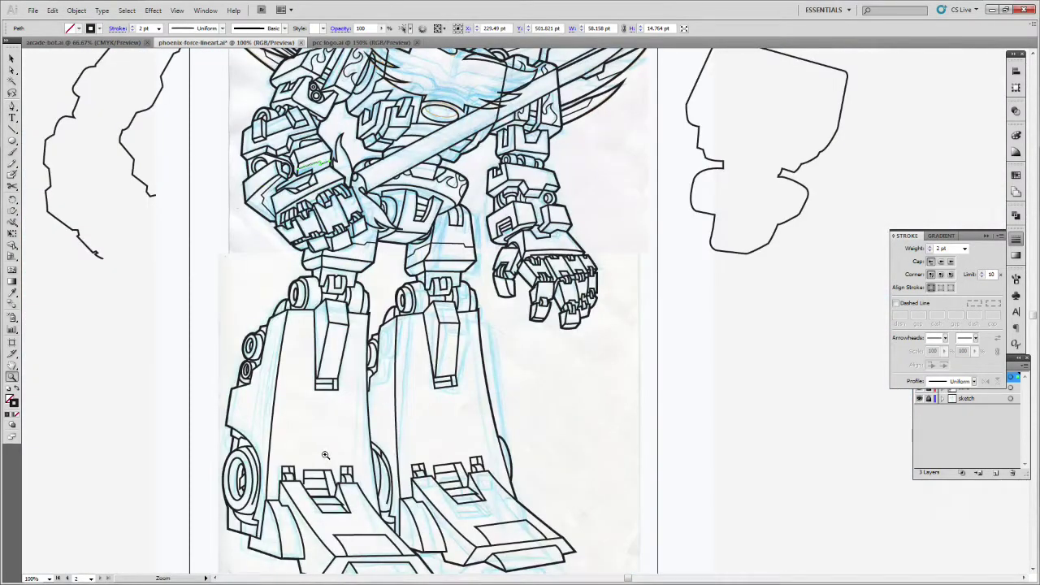
Step: Draw a curling two-tongued 2 pt flame outline up the left side of the left shin, ending at the knee plate
{"action": "left_click", "coordinate": [415, 404]}
{"action": "left_click", "coordinate": [416, 403]}
{"action": "scroll", "coordinate": [410, 398], "scroll_direction": "up", "scroll_amount": 6}
{"action": "key", "text": "p"}
{"action": "left_click", "coordinate": [391, 403]}
{"action": "left_click_drag", "start_coordinate": [386, 339], "coordinate": [414, 312]}
{"action": "left_click_drag", "start_coordinate": [404, 266], "coordinate": [386, 255]}
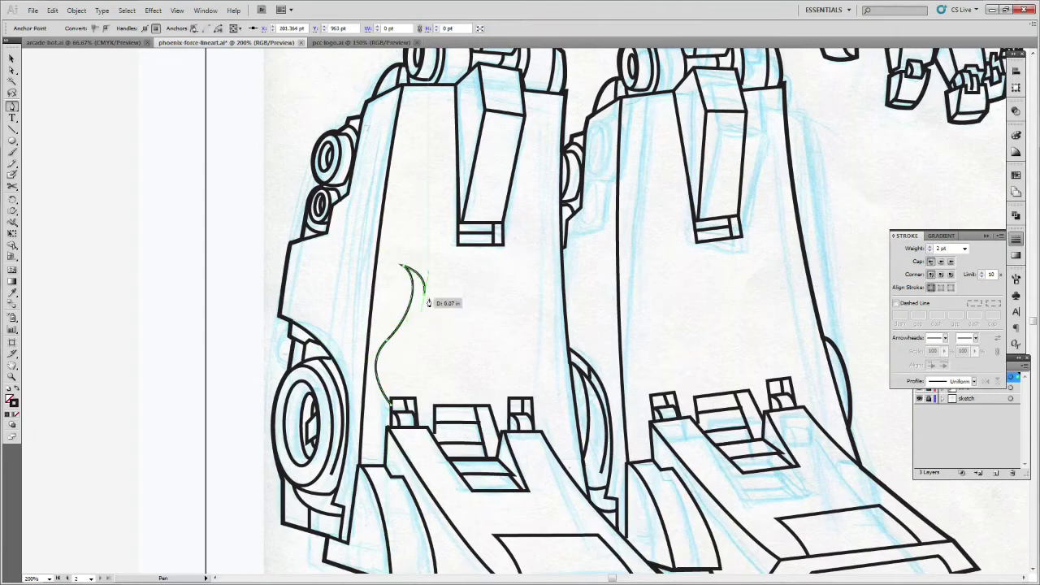
{"action": "left_click_drag", "start_coordinate": [429, 327], "coordinate": [430, 275]}
{"action": "left_click_drag", "start_coordinate": [437, 185], "coordinate": [480, 154]}
{"action": "left_click", "coordinate": [444, 161]}
{"action": "left_click_drag", "start_coordinate": [449, 194], "coordinate": [437, 207]}
{"action": "left_click_drag", "start_coordinate": [442, 251], "coordinate": [461, 233]}
{"action": "left_click", "coordinate": [446, 228]}
Step: Draw a matching 2 pt flame outline with two tongues up the right side of the left shin
{"action": "left_click", "coordinate": [510, 355], "text": "ctrl"}
{"action": "left_click_drag", "start_coordinate": [555, 446], "coordinate": [555, 399]}
{"action": "left_click_drag", "start_coordinate": [541, 363], "coordinate": [501, 339]}
{"action": "left_click_drag", "start_coordinate": [534, 290], "coordinate": [553, 274]}
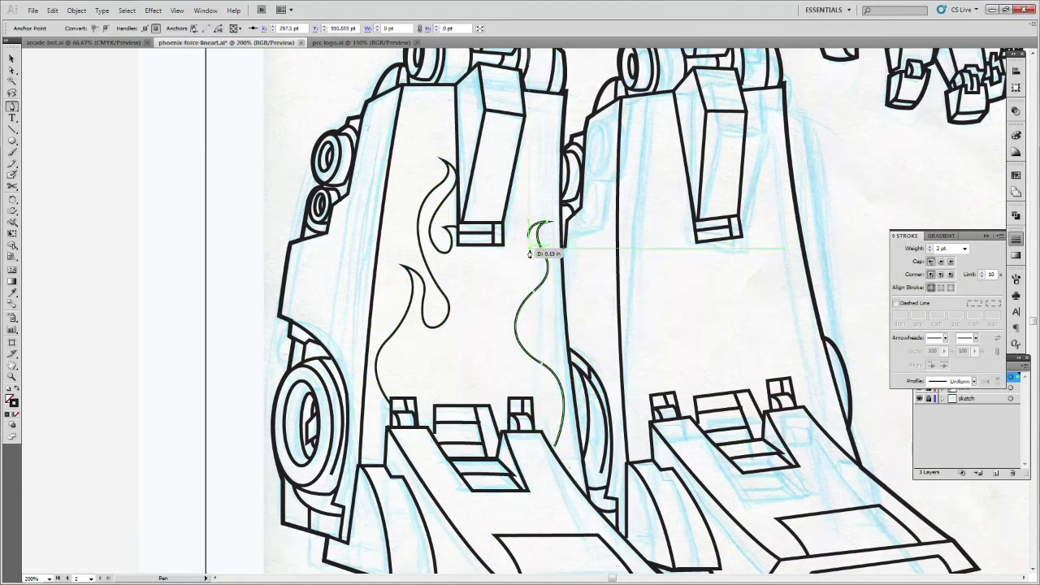
{"action": "left_click", "coordinate": [545, 115]}
{"action": "left_click_drag", "start_coordinate": [522, 127], "coordinate": [529, 162]}
{"action": "left_click", "coordinate": [620, 306], "text": "ctrl"}
{"action": "left_click_drag", "start_coordinate": [507, 202], "coordinate": [481, 214]}
{"action": "key", "text": "ctrl+z"}
{"action": "key", "text": "ctrl+z"}
{"action": "left_click", "coordinate": [519, 148]}
Step: Draw a 2 pt flame outline with curled tongues up the left side of the right shin to its knee plate
{"action": "key", "text": "p"}
{"action": "left_click", "coordinate": [647, 277]}
{"action": "left_click_drag", "start_coordinate": [645, 229], "coordinate": [678, 262]}
{"action": "key", "text": "ctrl+z"}
{"action": "left_click", "coordinate": [667, 295]}
{"action": "key", "text": "ctrl+z"}
{"action": "key", "text": "Delete"}
{"action": "key", "text": "ctrl+z"}
{"action": "left_click", "coordinate": [692, 304]}
{"action": "key", "text": "ctrl+z"}
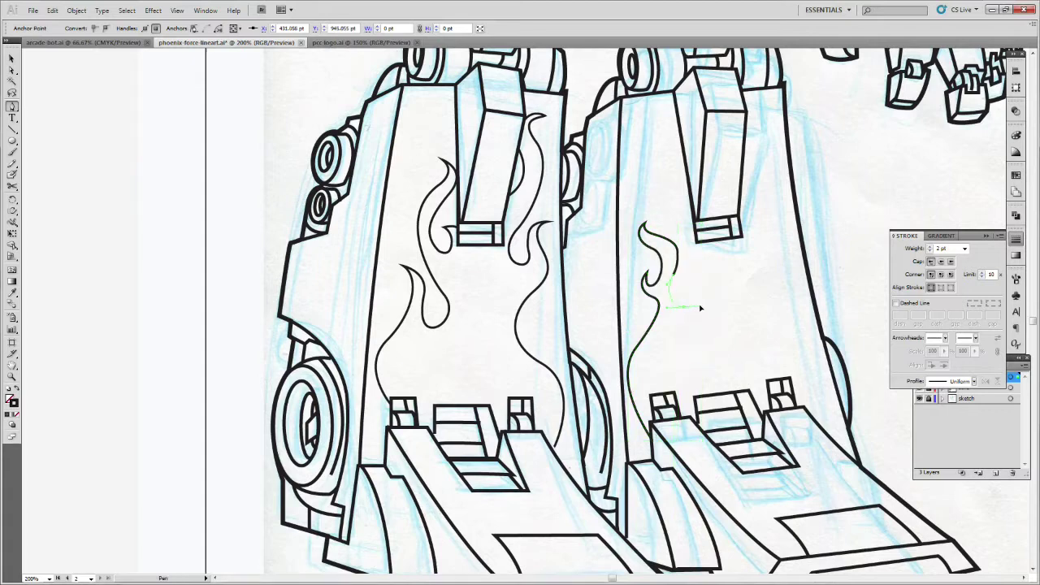
{"action": "left_click_drag", "start_coordinate": [666, 165], "coordinate": [739, 320]}
Step: Draw a 2 pt flame outline from the right side of the right shin's knee plate down to the ankle
{"action": "key", "text": "p"}
{"action": "left_click", "coordinate": [741, 231]}
{"action": "mouse_move", "coordinate": [758, 188]}
{"action": "left_mouse_down"}
{"action": "mouse_move", "coordinate": [747, 163]}
{"action": "mouse_move", "coordinate": [764, 169]}
{"action": "left_mouse_up"}
{"action": "left_click", "coordinate": [765, 120]}
{"action": "key", "text": "p"}
{"action": "mouse_move", "coordinate": [759, 269]}
{"action": "left_mouse_down"}
{"action": "mouse_move", "coordinate": [786, 333]}
{"action": "mouse_move", "coordinate": [775, 365]}
{"action": "left_mouse_up"}
{"action": "left_click_drag", "start_coordinate": [810, 414], "coordinate": [789, 434]}
{"action": "key", "text": "v"}
{"action": "left_click", "coordinate": [191, 91]}
Step: Draw a stepped 2 pt panel line down the outer side face of the left shin
{"action": "left_click", "coordinate": [14, 108]}
{"action": "left_click", "coordinate": [307, 328]}
{"action": "left_click", "coordinate": [315, 269]}
{"action": "left_click", "coordinate": [342, 259]}
{"action": "left_click", "coordinate": [376, 99]}
{"action": "left_click", "coordinate": [837, 206], "text": "ctrl"}
Step: Draw a stepped 2 pt panel line down the left side face of the right shin to the ankle wheel
{"action": "left_click", "coordinate": [603, 108]}
{"action": "left_click", "coordinate": [599, 221]}
{"action": "left_click", "coordinate": [587, 249]}
{"action": "left_click", "coordinate": [583, 354]}
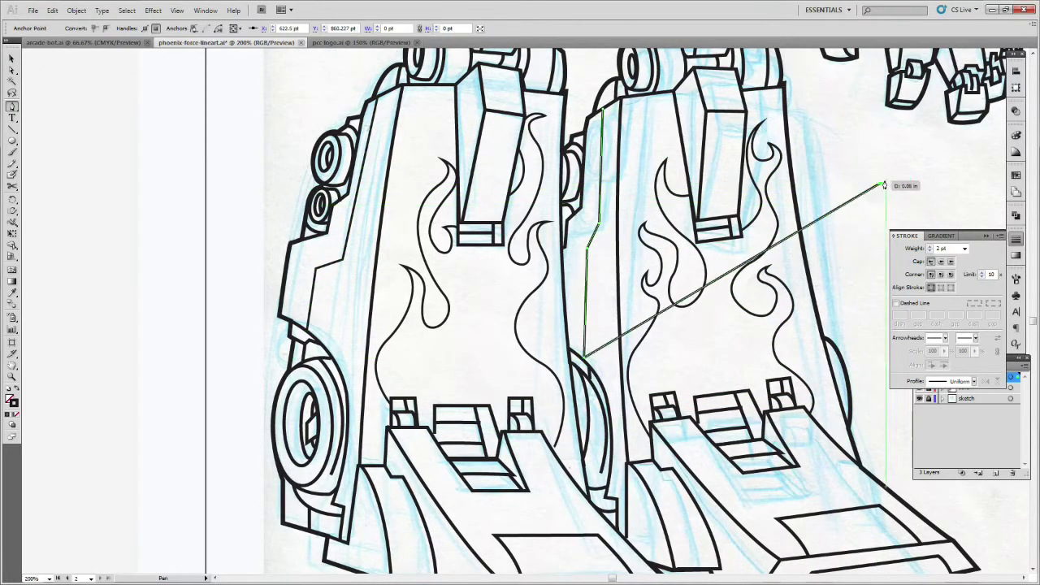
Step: Draw 2 pt panel lines on the left foot's side plate and across the top of the foot
{"action": "left_click_drag", "start_coordinate": [1034, 322], "coordinate": [1034, 327]}
{"action": "left_click", "coordinate": [368, 426]}
{"action": "left_click", "coordinate": [370, 366]}
{"action": "left_click", "coordinate": [382, 356]}
{"action": "left_click", "coordinate": [417, 358]}
{"action": "left_click", "coordinate": [417, 325]}
{"action": "left_click", "coordinate": [456, 319]}
{"action": "left_click", "coordinate": [518, 317]}
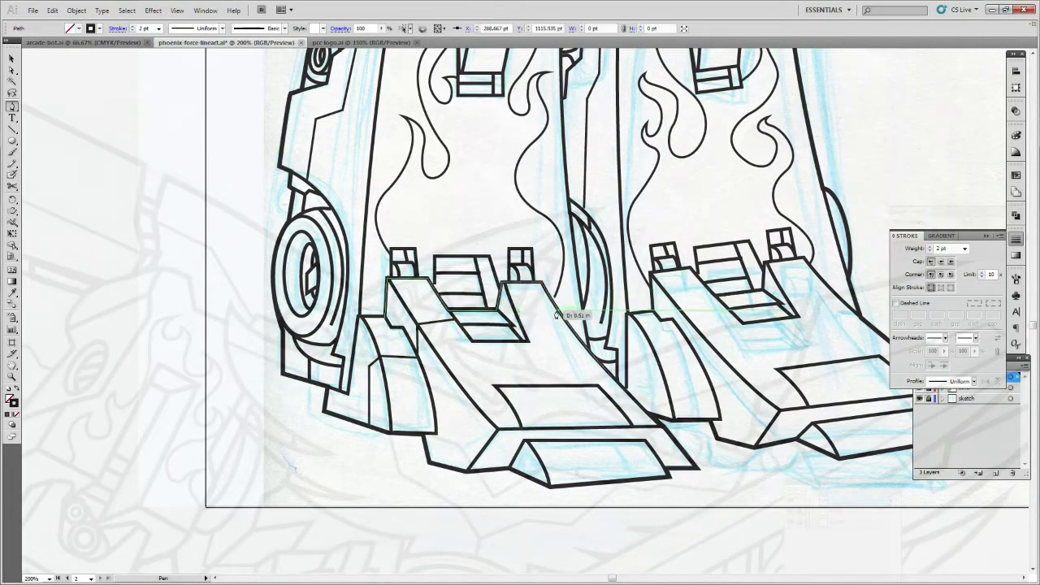
Step: Draw matching 2 pt panel lines across the top of the right foot and on its side plate
{"action": "left_click", "coordinate": [800, 293]}
{"action": "left_click", "coordinate": [832, 286]}
{"action": "left_click", "coordinate": [685, 311]}
{"action": "left_click", "coordinate": [683, 335]}
{"action": "left_click", "coordinate": [650, 343]}
{"action": "left_click", "coordinate": [650, 363]}
{"action": "left_click", "coordinate": [641, 371]}
{"action": "left_click", "coordinate": [644, 410]}
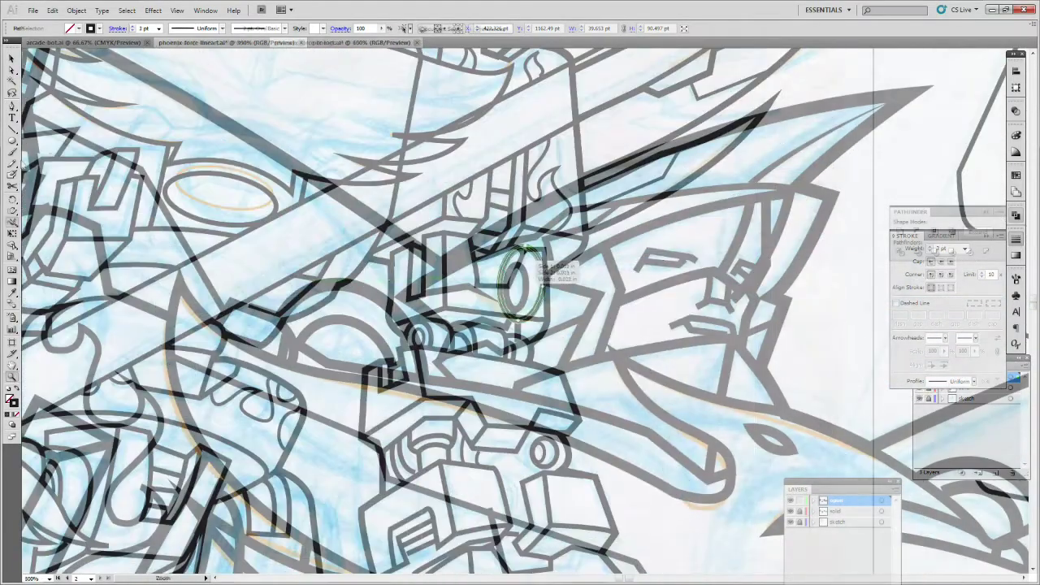
Step: Taper the lower end of the angled panel line on the left wing's inner section with the Width tool
{"action": "left_click_drag", "start_coordinate": [482, 261], "coordinate": [529, 302]}
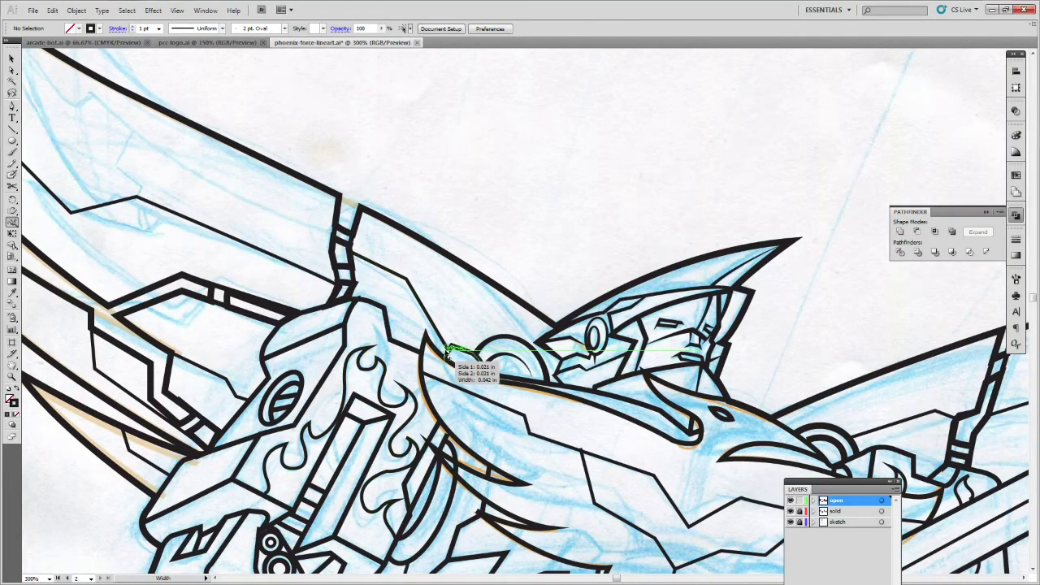
{"action": "left_click", "coordinate": [426, 288]}
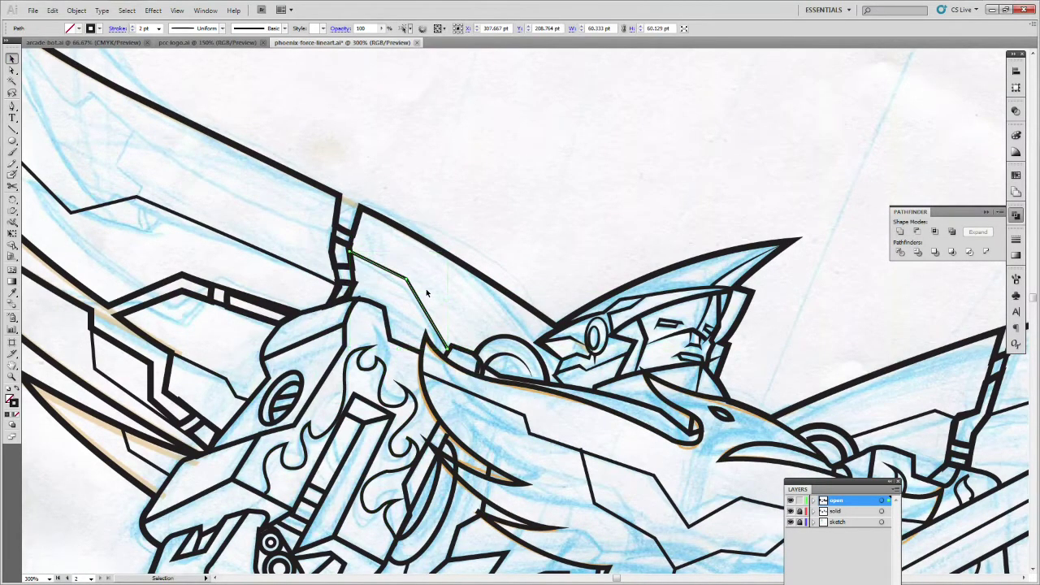
{"action": "key", "text": "shift+s"}
{"action": "key", "text": "shift+w"}
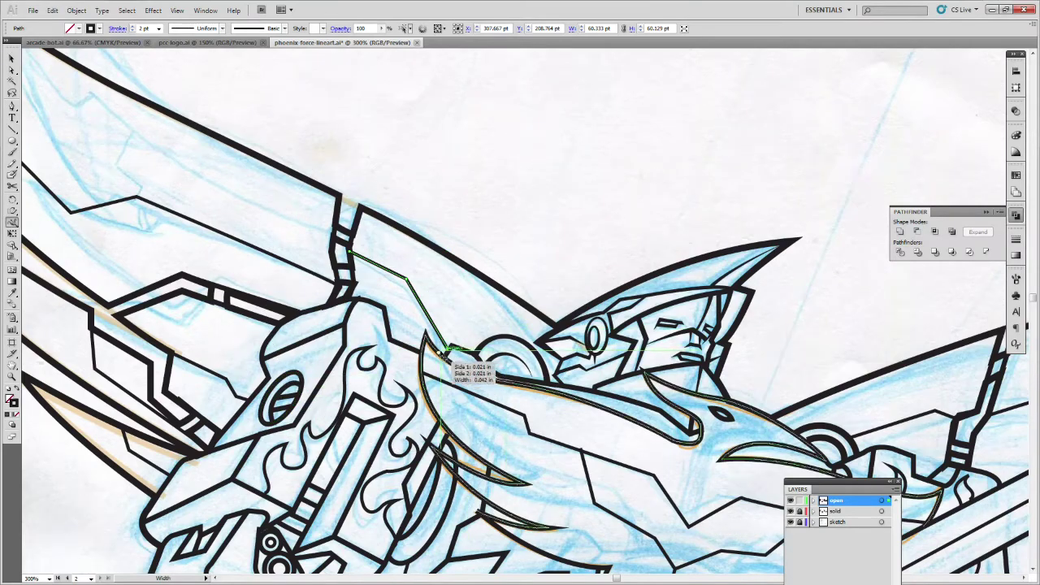
{"action": "left_click_drag", "start_coordinate": [444, 350], "coordinate": [447, 349]}
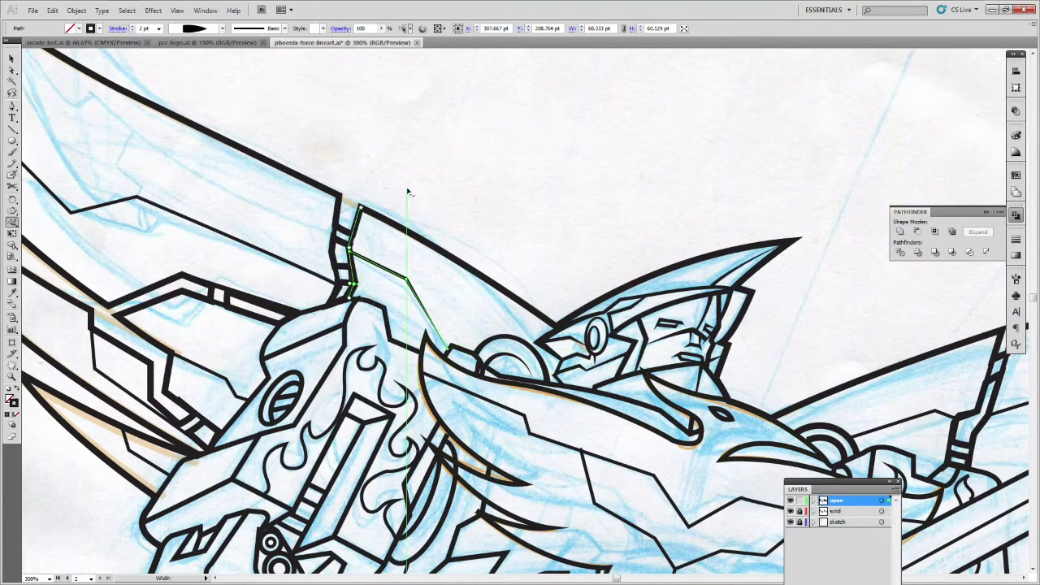
{"action": "left_click", "coordinate": [691, 421]}
Step: Taper the open ends of the chest panel lines and the short waist line below them with the Width tool
{"action": "left_click_drag", "start_coordinate": [616, 578], "coordinate": [628, 579]}
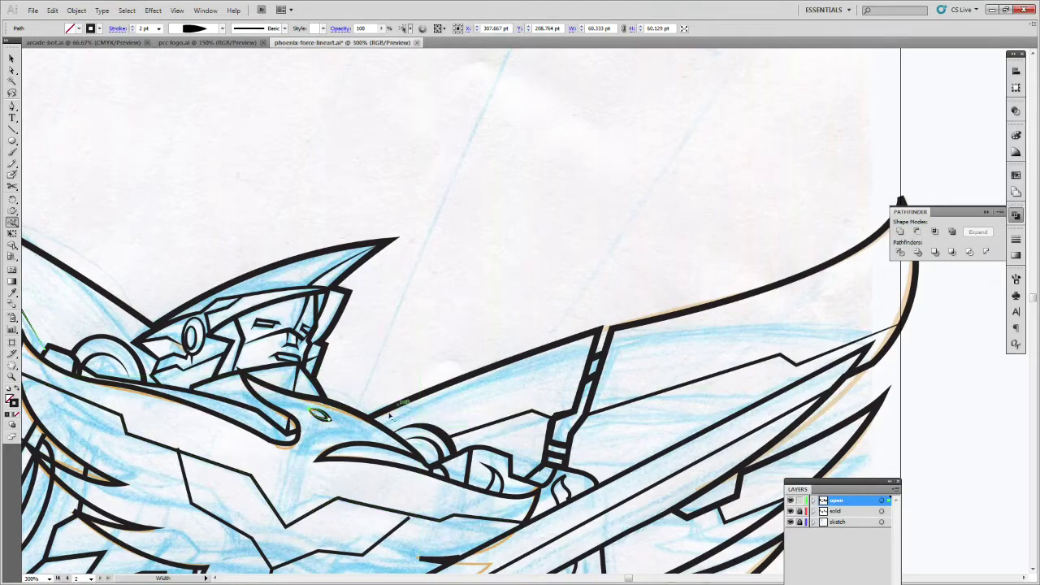
{"action": "scroll", "coordinate": [1033, 300], "scroll_direction": "down", "scroll_amount": 3}
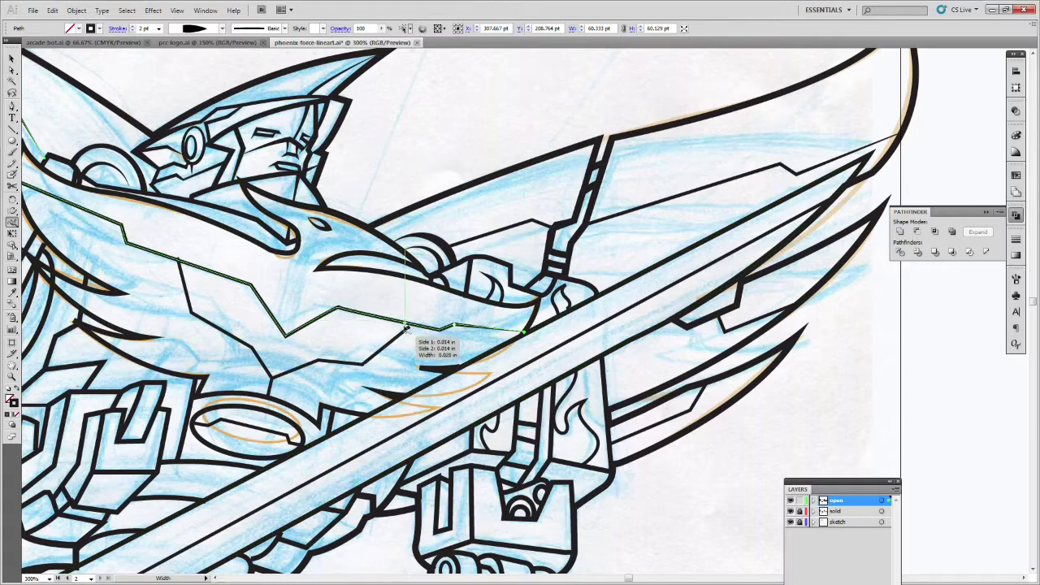
{"action": "scroll", "coordinate": [411, 327], "scroll_direction": "left", "scroll_amount": 4}
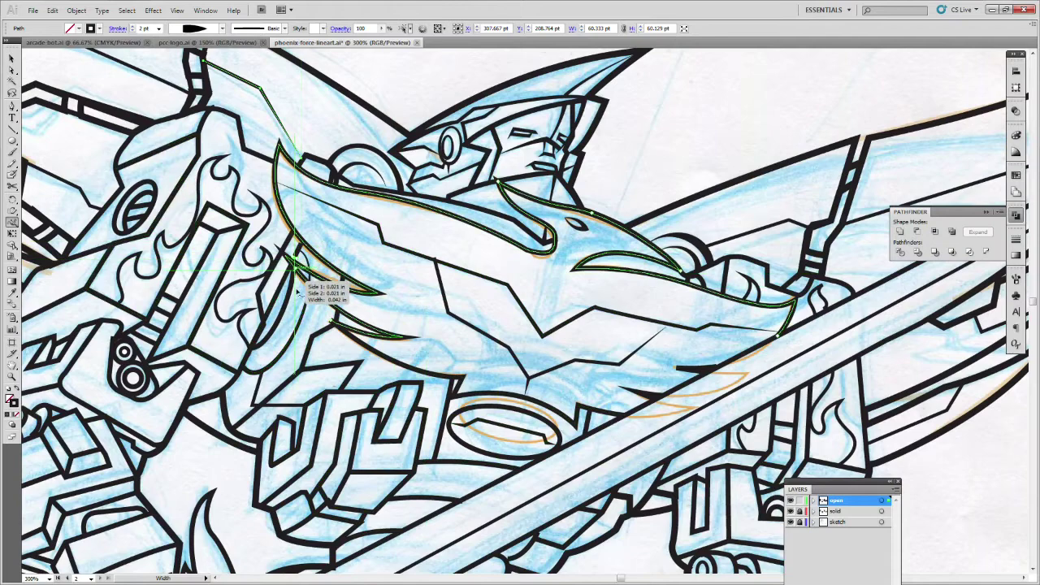
{"action": "left_click", "coordinate": [253, 404]}
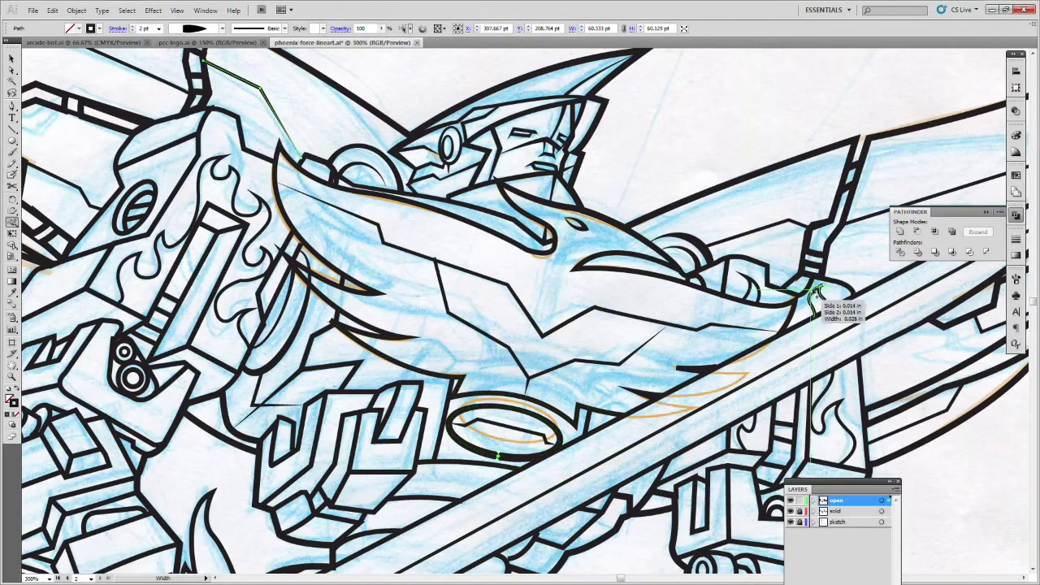
Step: Taper the short inner line on the right shoulder and the curved waist line with the Width tool
{"action": "key", "text": "v"}
{"action": "key", "text": "shift+w"}
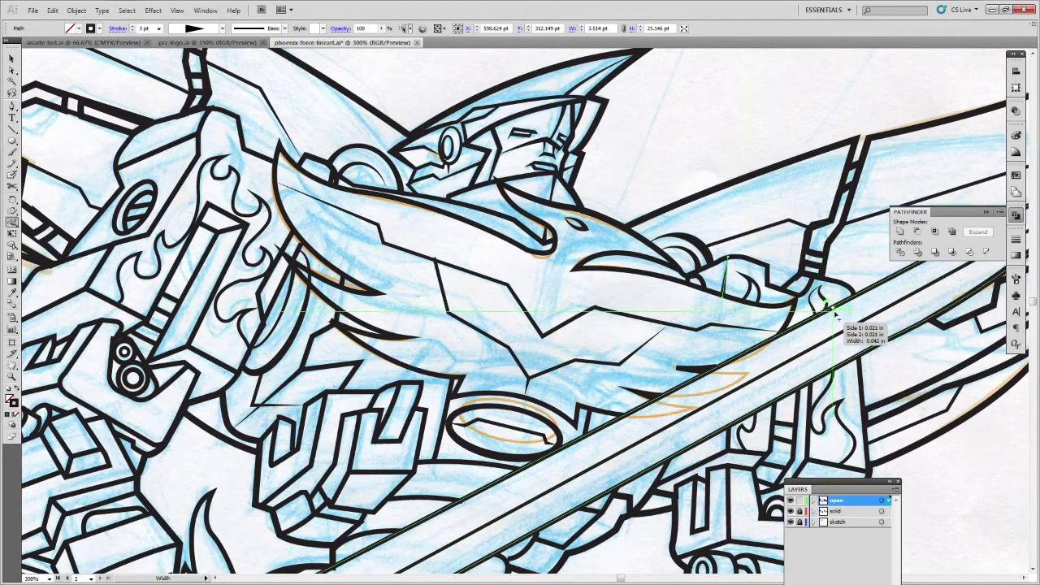
{"action": "scroll", "coordinate": [772, 410], "scroll_direction": "right", "scroll_amount": 4}
{"action": "scroll", "coordinate": [853, 244], "scroll_direction": "left", "scroll_amount": 1}
{"action": "left_click_drag", "start_coordinate": [871, 197], "coordinate": [846, 268]}
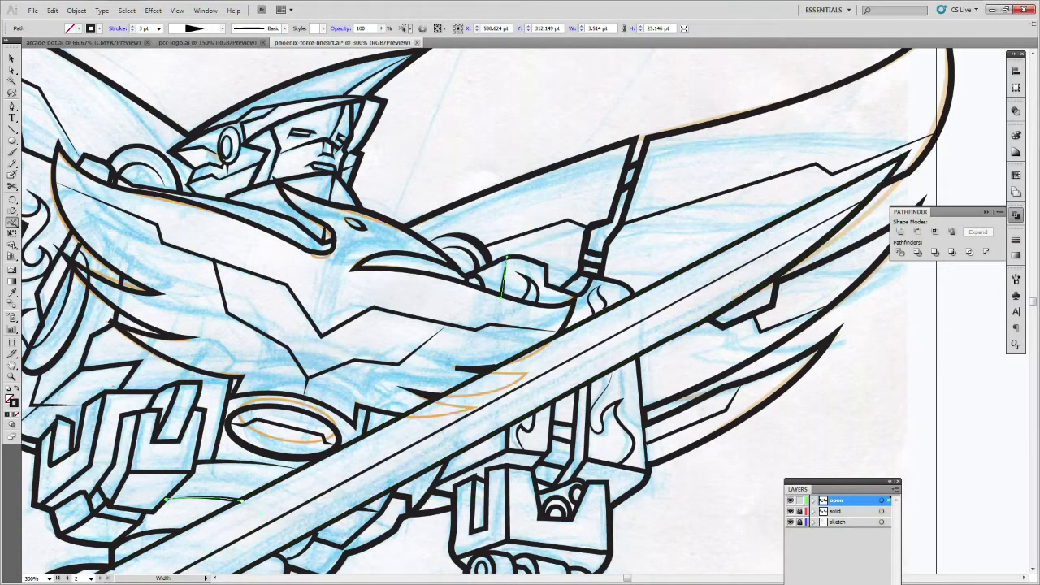
Step: Vary the stroke widths of the detail lines from the left shoulder across to the right upper arm
{"action": "left_click", "coordinate": [12, 376]}
{"action": "left_click", "coordinate": [505, 377], "text": "alt"}
{"action": "left_click", "coordinate": [495, 348], "text": "alt"}
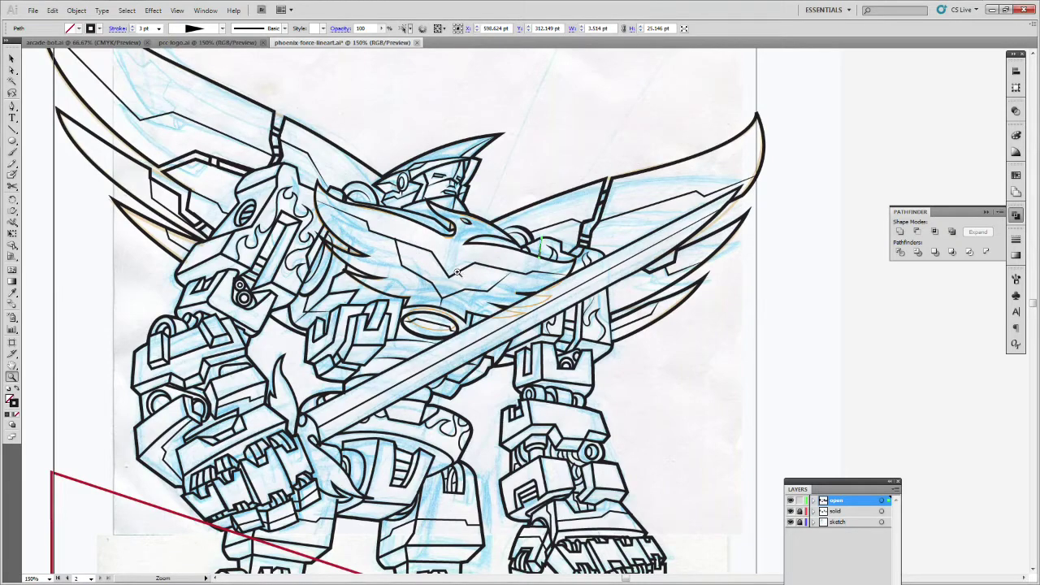
{"action": "left_click", "coordinate": [433, 264], "text": "ctrl"}
{"action": "left_click", "coordinate": [430, 268], "text": "ctrl"}
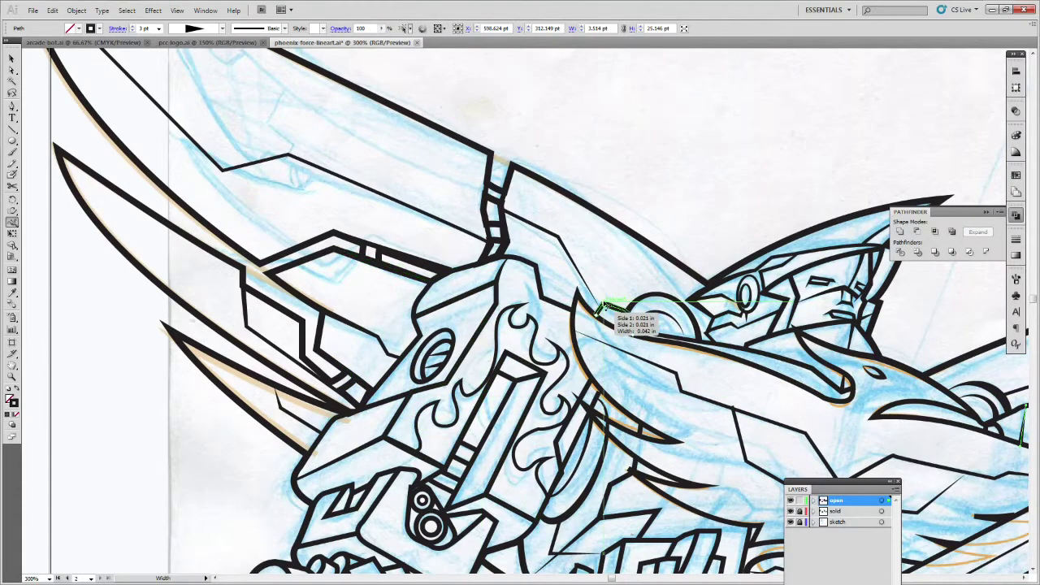
{"action": "left_click_drag", "start_coordinate": [611, 578], "coordinate": [629, 579]}
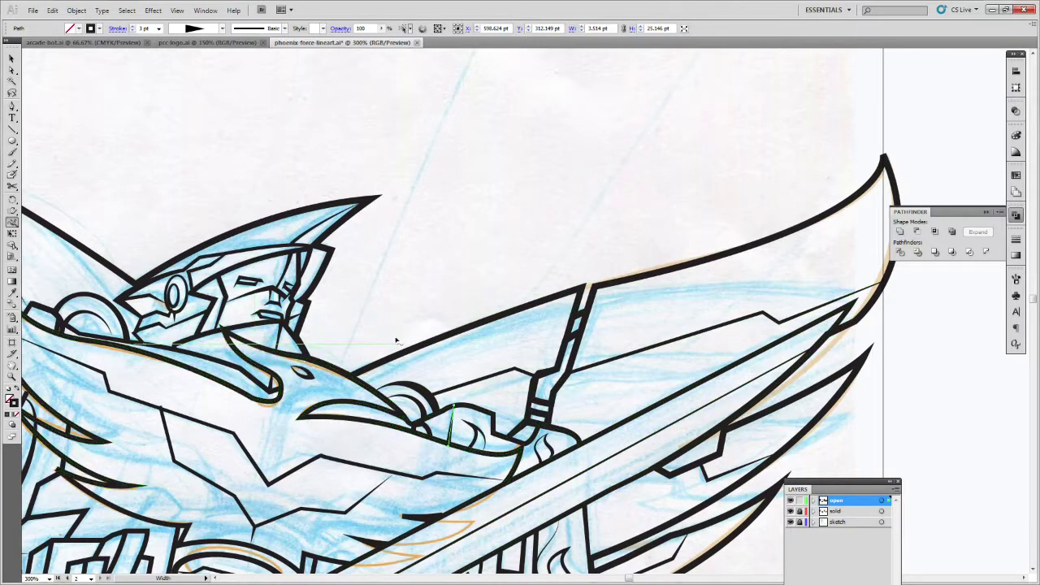
{"action": "scroll", "coordinate": [268, 357], "scroll_direction": "down", "scroll_amount": 3}
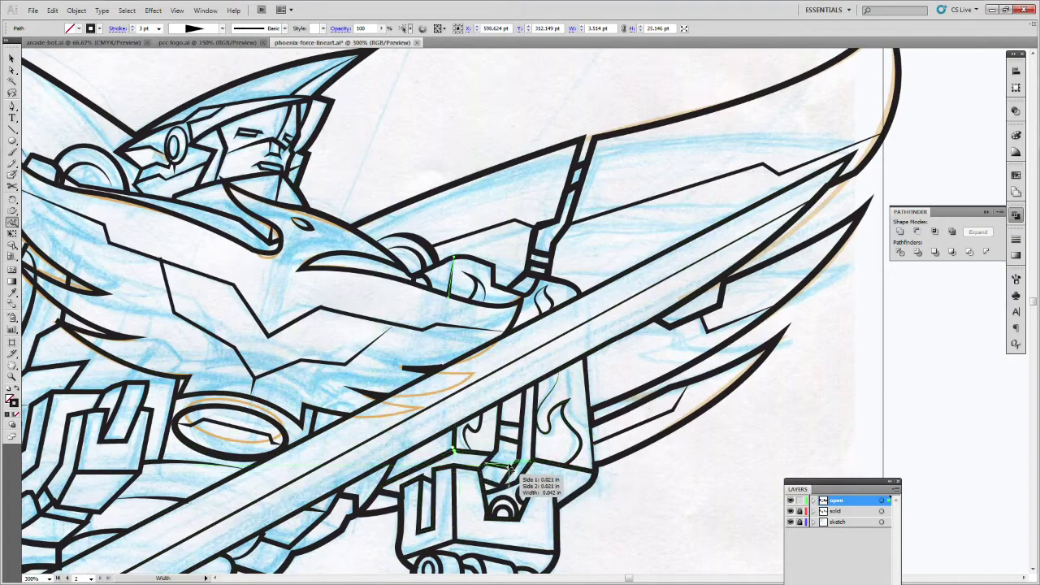
{"action": "scroll", "coordinate": [820, 427], "scroll_direction": "down", "scroll_amount": 3}
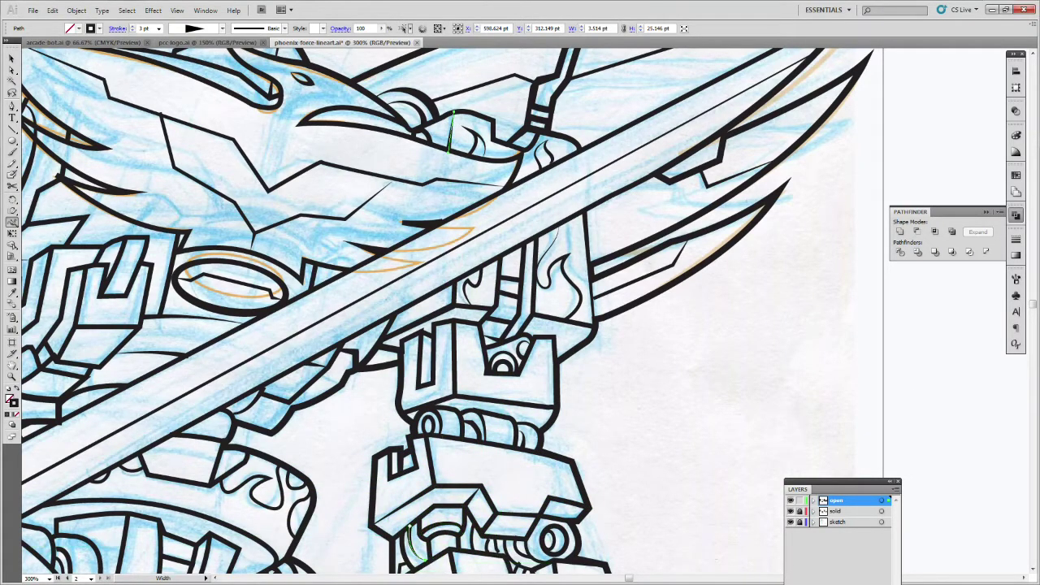
Step: Taper the inner edges of the right forearm's blocks and the upper arm's lower edge, undoing unwanted width changes
{"action": "scroll", "coordinate": [451, 147], "scroll_direction": "down", "scroll_amount": 3}
{"action": "mouse_move", "coordinate": [572, 403]}
{"action": "left_mouse_down"}
{"action": "mouse_move", "coordinate": [550, 395]}
{"action": "mouse_move", "coordinate": [505, 409]}
{"action": "left_mouse_up"}
{"action": "left_click_drag", "start_coordinate": [552, 436], "coordinate": [539, 457]}
{"action": "left_click_drag", "start_coordinate": [415, 499], "coordinate": [404, 511]}
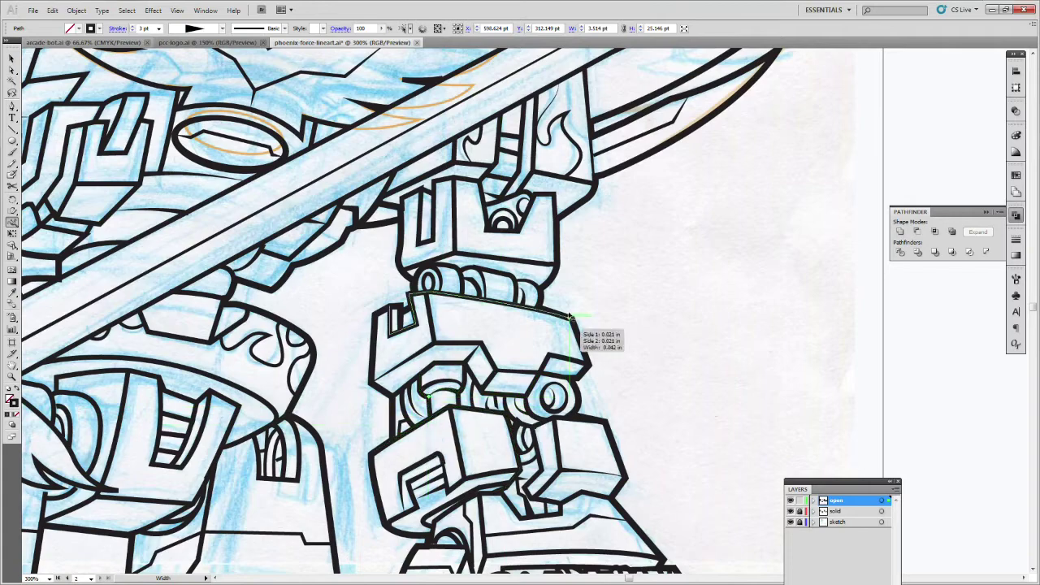
{"action": "left_click", "coordinate": [52, 10]}
{"action": "left_click", "coordinate": [90, 23]}
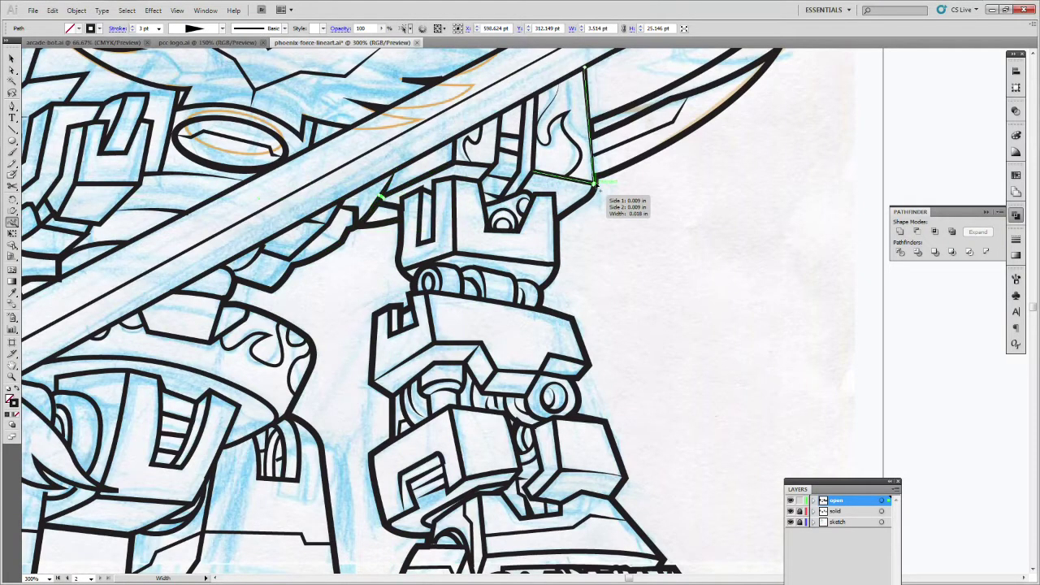
{"action": "double_click", "coordinate": [533, 172]}
{"action": "key", "text": "Escape"}
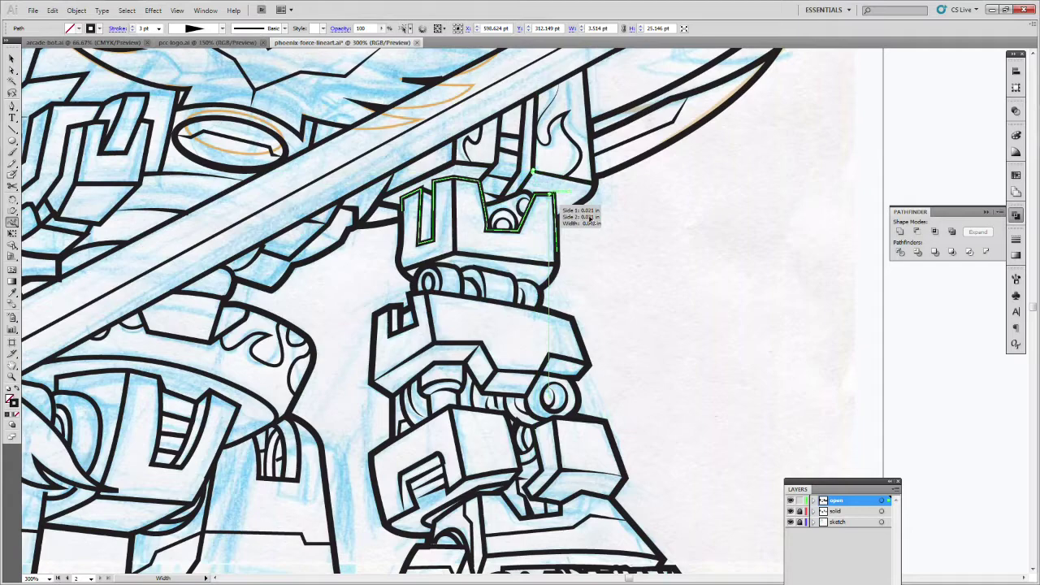
{"action": "left_click", "coordinate": [53, 11]}
Step: Try to taper the short upper edge of the raised plate on the left upper arm
{"action": "left_click_drag", "start_coordinate": [629, 578], "coordinate": [617, 578]}
{"action": "left_click", "coordinate": [1033, 54]}
{"action": "scroll", "coordinate": [347, 236], "scroll_direction": "up", "scroll_amount": 4}
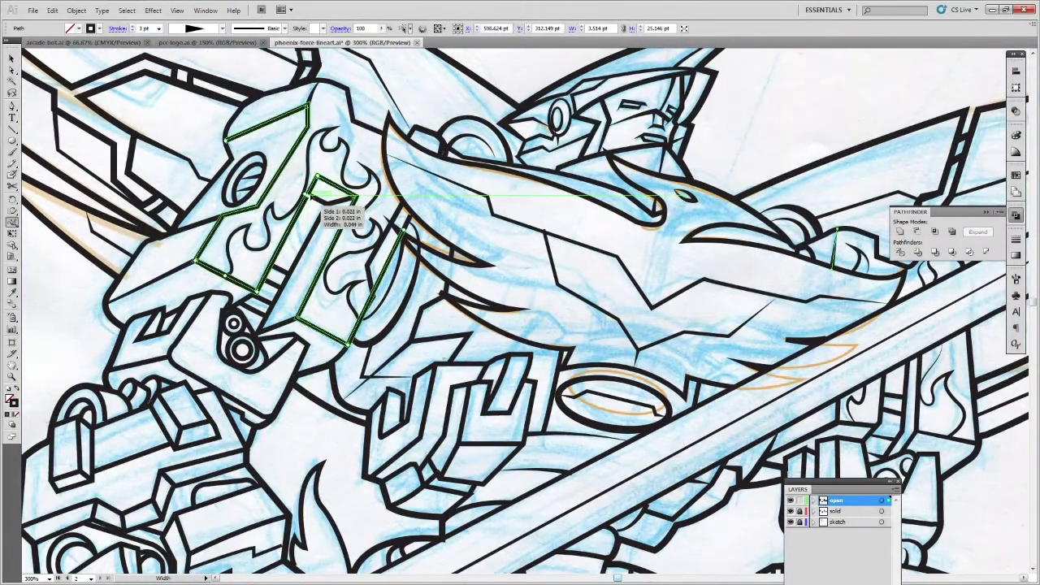
{"action": "key", "text": "v"}
{"action": "key", "text": "shift+w"}
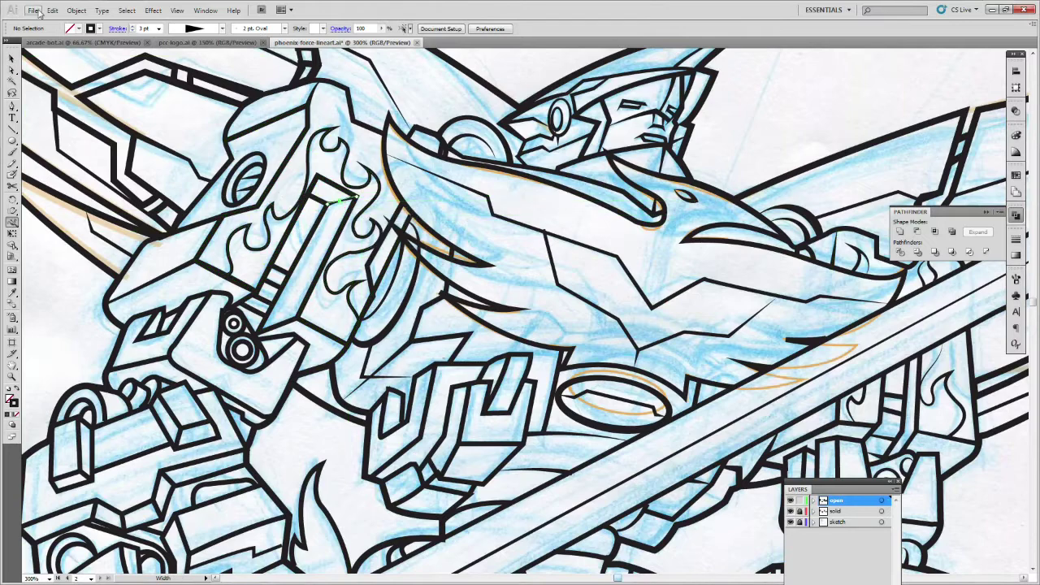
{"action": "left_click", "coordinate": [52, 9]}
{"action": "left_click", "coordinate": [100, 22]}
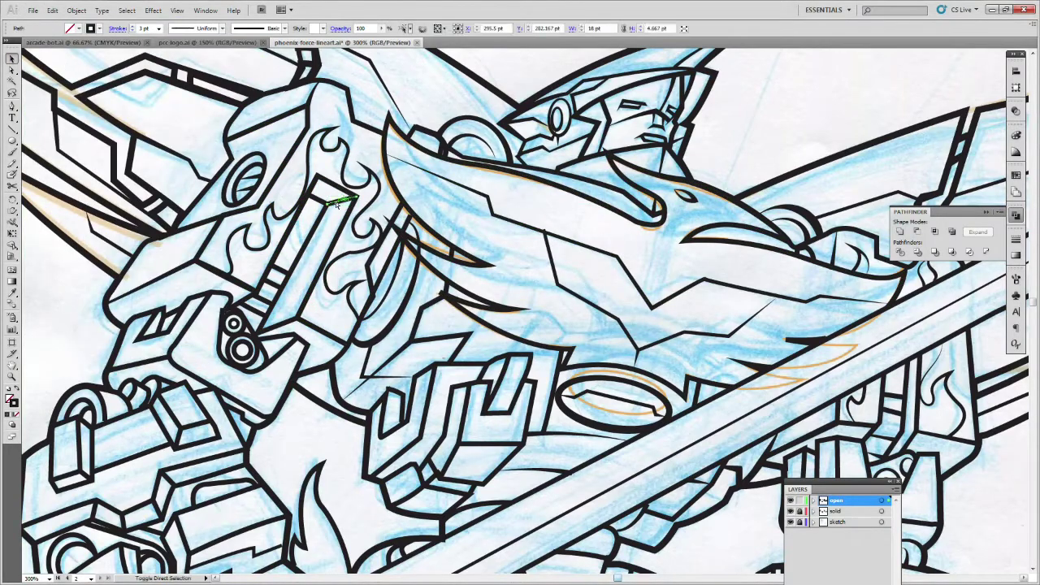
Step: Taper the three short slat lines beside the left upper arm's raised plate, and undo the last width change
{"action": "mouse_move", "coordinate": [305, 245]}
{"action": "left_mouse_down"}
{"action": "mouse_move", "coordinate": [235, 213]}
{"action": "mouse_move", "coordinate": [355, 203]}
{"action": "mouse_move", "coordinate": [290, 276]}
{"action": "left_mouse_up"}
{"action": "key", "text": "v"}
{"action": "left_click", "coordinate": [286, 273]}
{"action": "left_click", "coordinate": [276, 285], "text": "shift"}
{"action": "left_click", "coordinate": [265, 300], "text": "shift"}
{"action": "key", "text": "shift+w"}
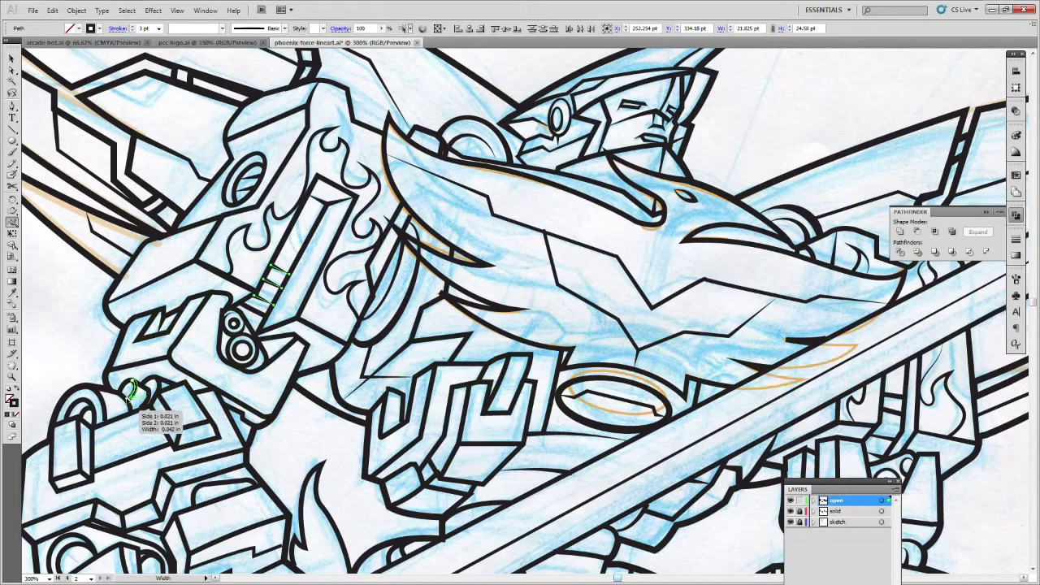
{"action": "left_click", "coordinate": [53, 10]}
{"action": "left_click", "coordinate": [66, 23]}
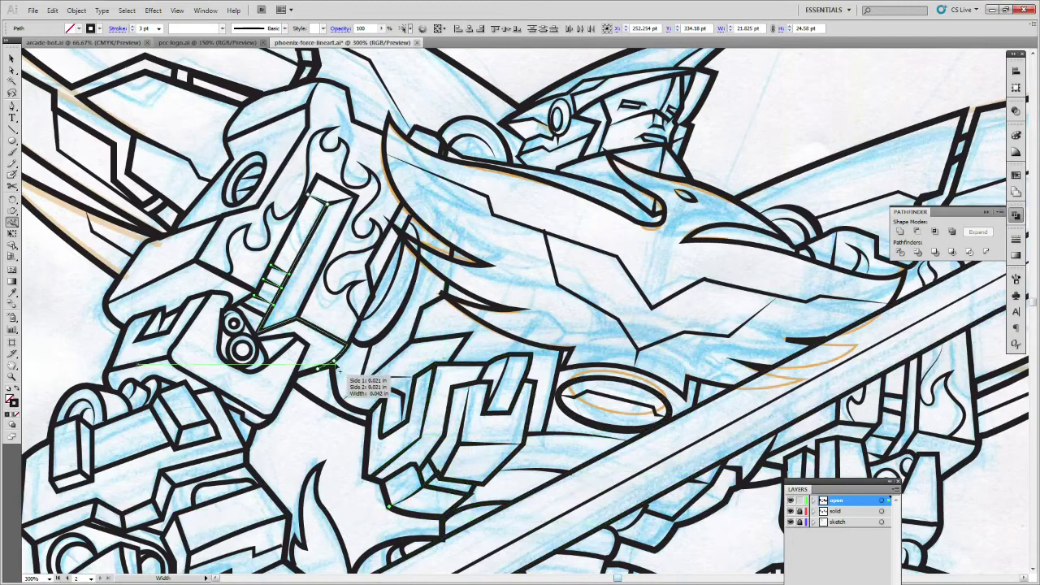
Step: Taper the two short band lines between the flame panels on the right upper arm with the Width tool
{"action": "key", "text": "v"}
{"action": "left_click", "coordinate": [878, 317]}
{"action": "key", "text": "ctrl+shift+a"}
{"action": "key", "text": "shift+w"}
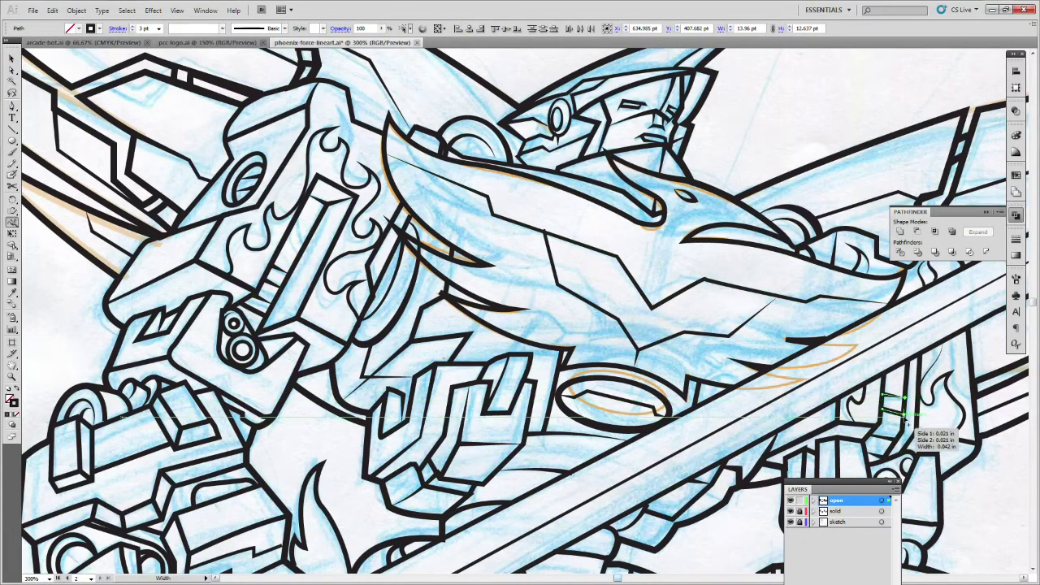
Step: Taper the inner detail lines of the right thigh, knee joint and shin plate with the Width tool
{"action": "left_click_drag", "start_coordinate": [617, 578], "coordinate": [626, 578]}
{"action": "left_click_drag", "start_coordinate": [1033, 302], "coordinate": [1034, 307]}
{"action": "scroll", "coordinate": [1033, 309], "scroll_direction": "down", "scroll_amount": 4}
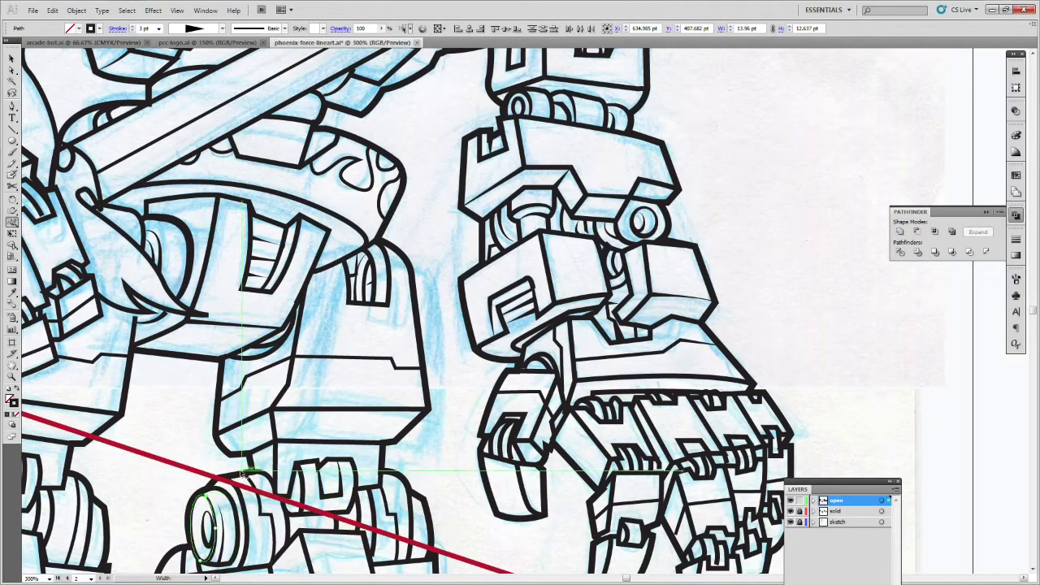
{"action": "scroll", "coordinate": [358, 497], "scroll_direction": "down", "scroll_amount": 5}
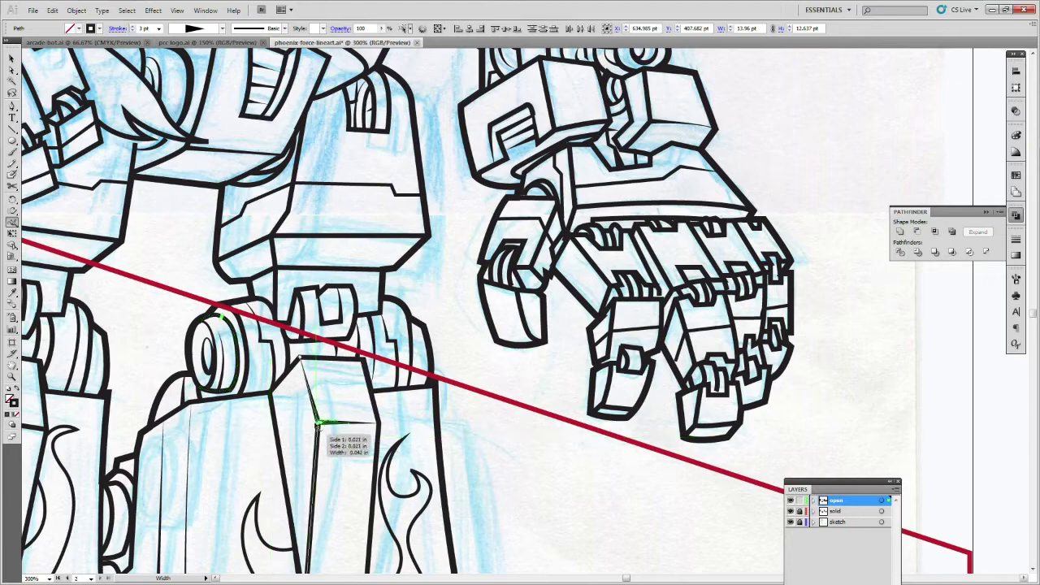
Step: Taper the detail lines on the right hand's finger joints with the Width tool, and undo the last width change
{"action": "scroll", "coordinate": [588, 333], "scroll_direction": "up", "scroll_amount": 3}
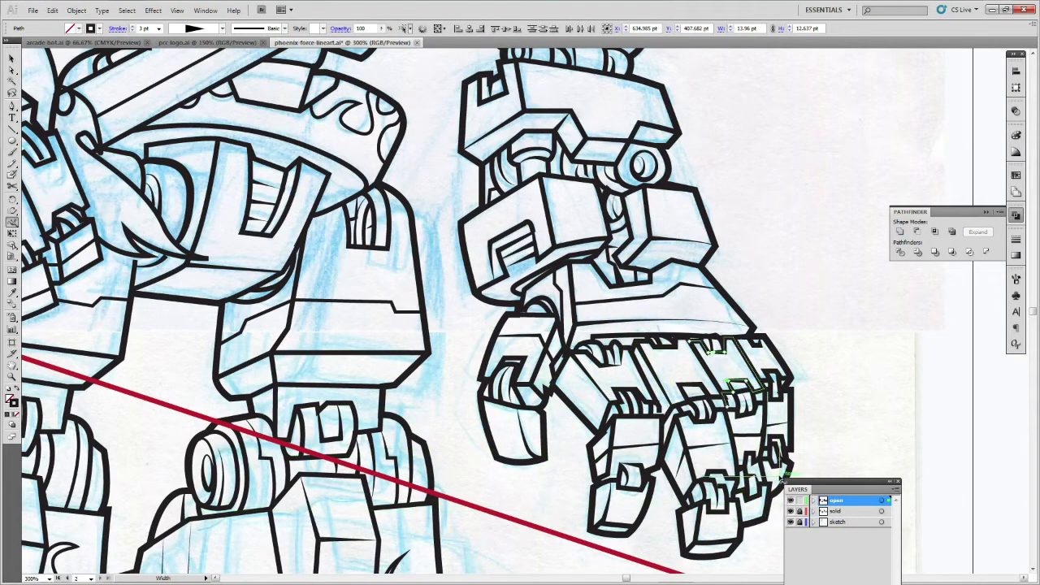
{"action": "left_click_drag", "start_coordinate": [837, 482], "coordinate": [920, 461]}
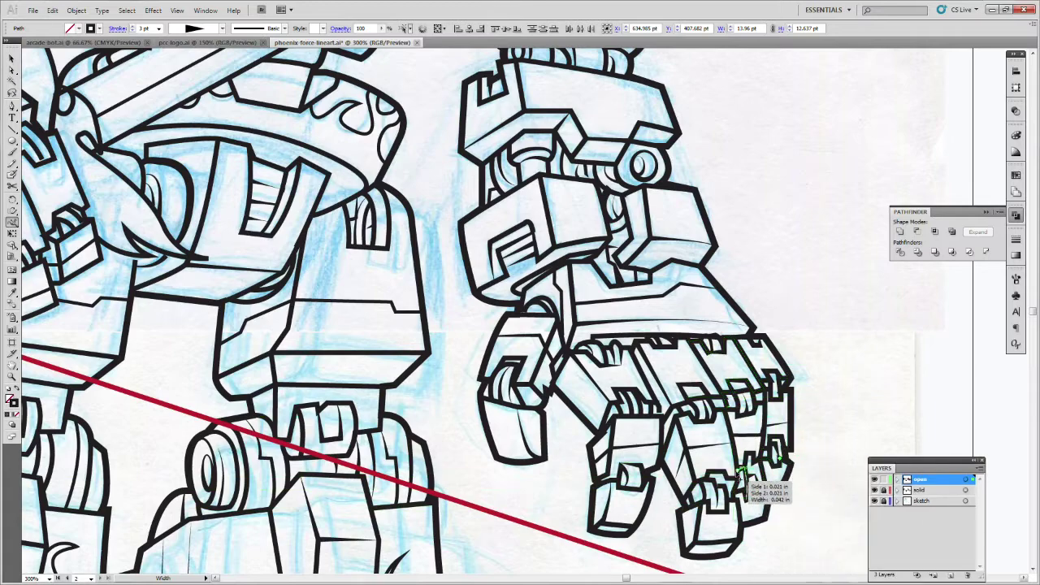
{"action": "left_click", "coordinate": [52, 11]}
{"action": "left_click", "coordinate": [57, 24]}
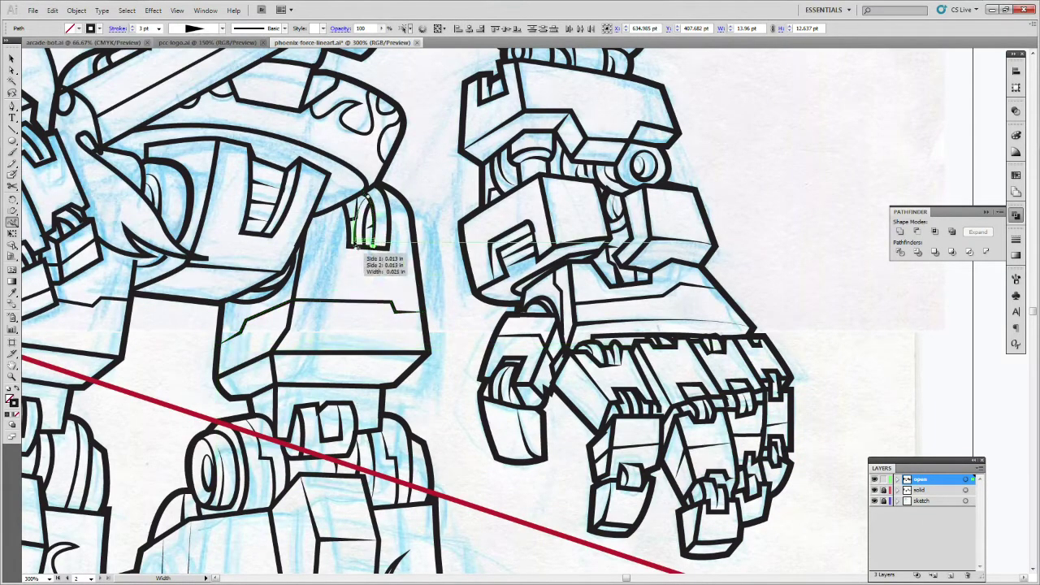
Step: Taper the detail lines on the sword hand's finger joints and knuckle plates with the Width tool
{"action": "scroll", "coordinate": [460, 535], "scroll_direction": "left", "scroll_amount": 5}
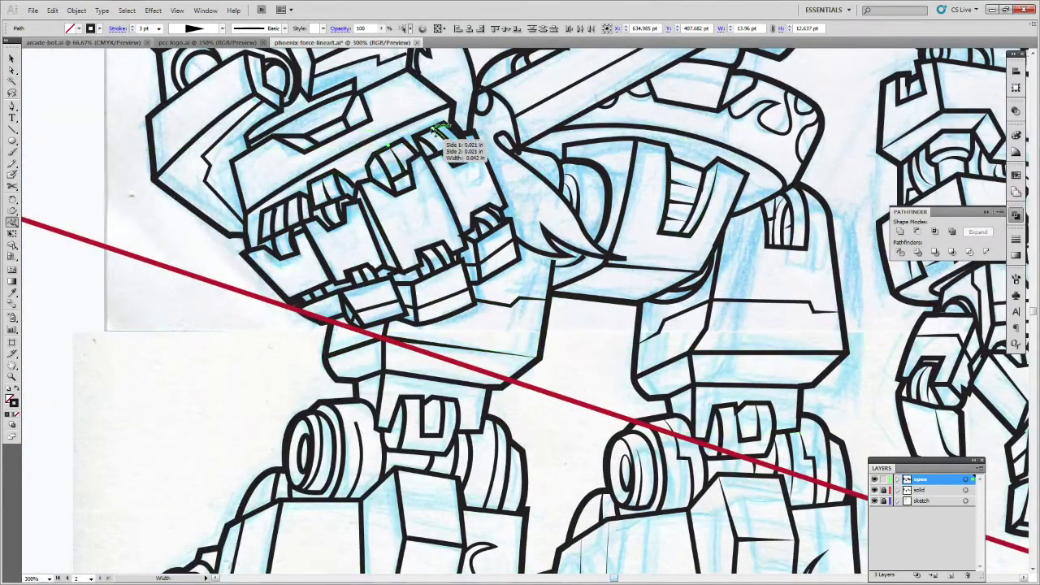
{"action": "scroll", "coordinate": [346, 113], "scroll_direction": "up", "scroll_amount": 5}
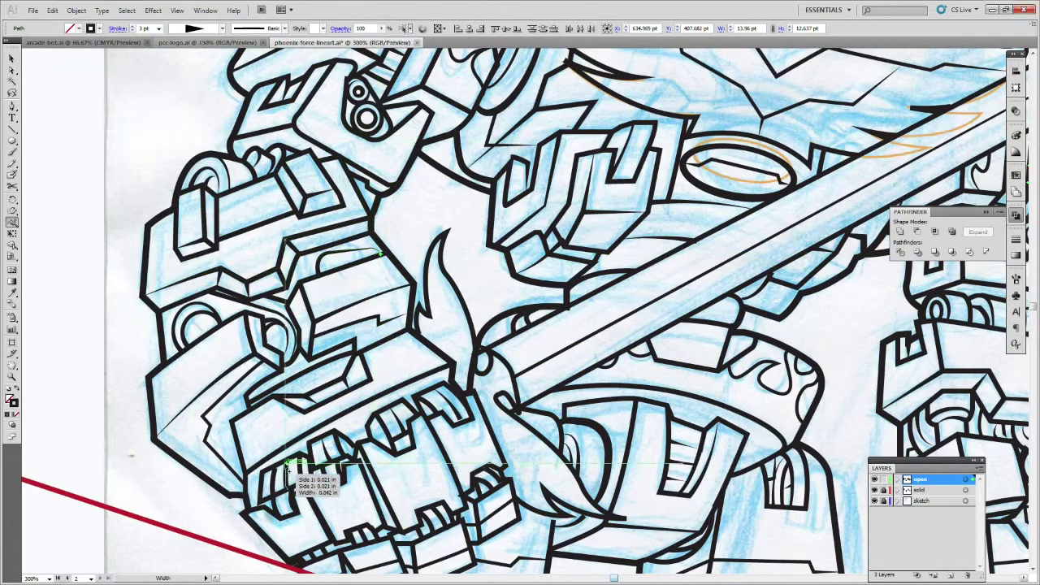
{"action": "scroll", "coordinate": [475, 262], "scroll_direction": "down", "scroll_amount": 5}
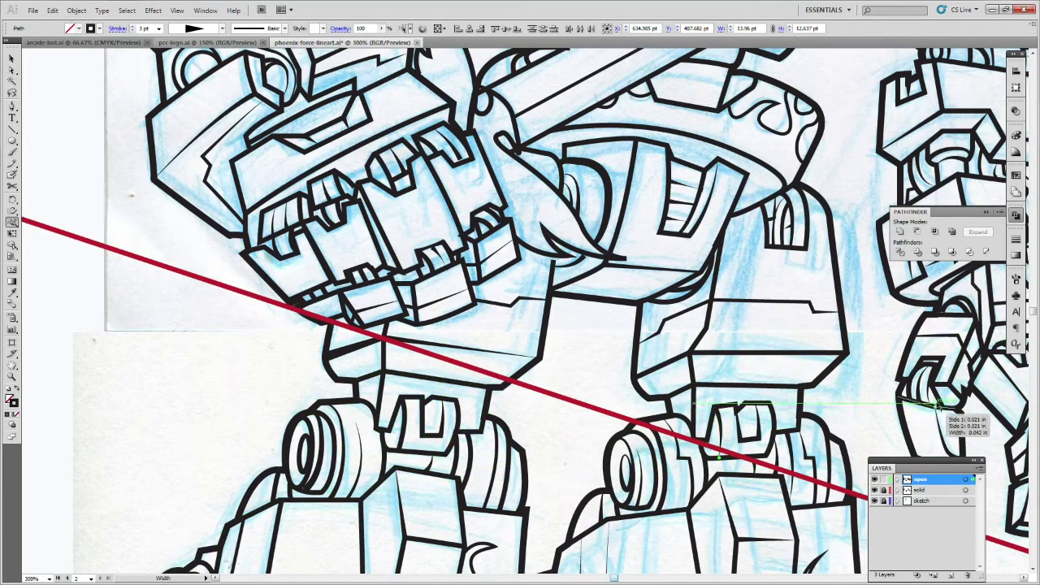
Step: Taper the panel line and wheel arcs along the outer sides of both shins
{"action": "left_click_drag", "start_coordinate": [1033, 312], "coordinate": [1032, 319]}
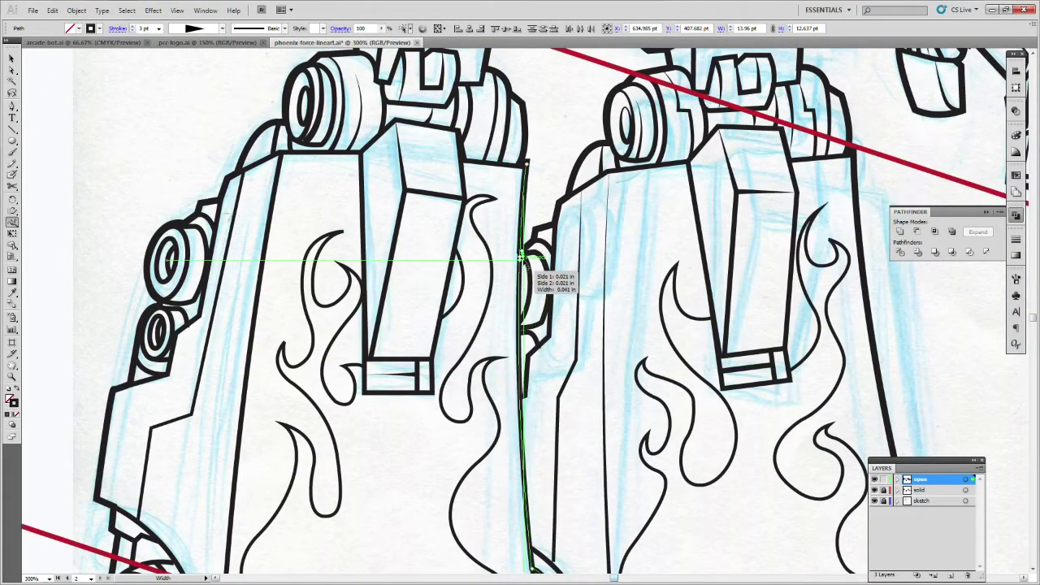
{"action": "key", "text": "v"}
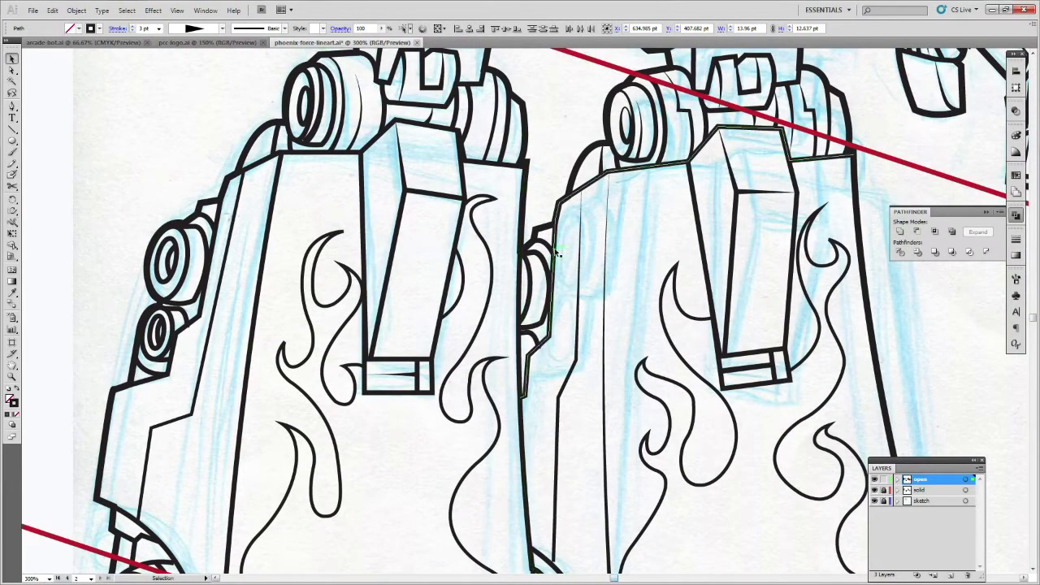
{"action": "left_click", "coordinate": [557, 250]}
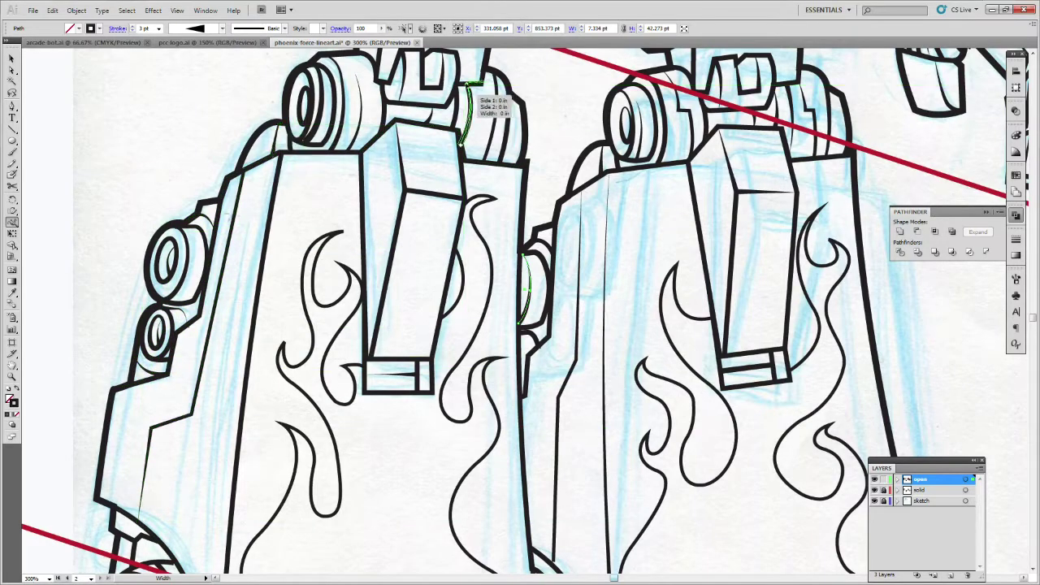
Step: Taper the inner lines of the left leg's large wheel, ankle hinge slats and foot panels
{"action": "scroll", "coordinate": [520, 346], "scroll_direction": "down", "scroll_amount": 5}
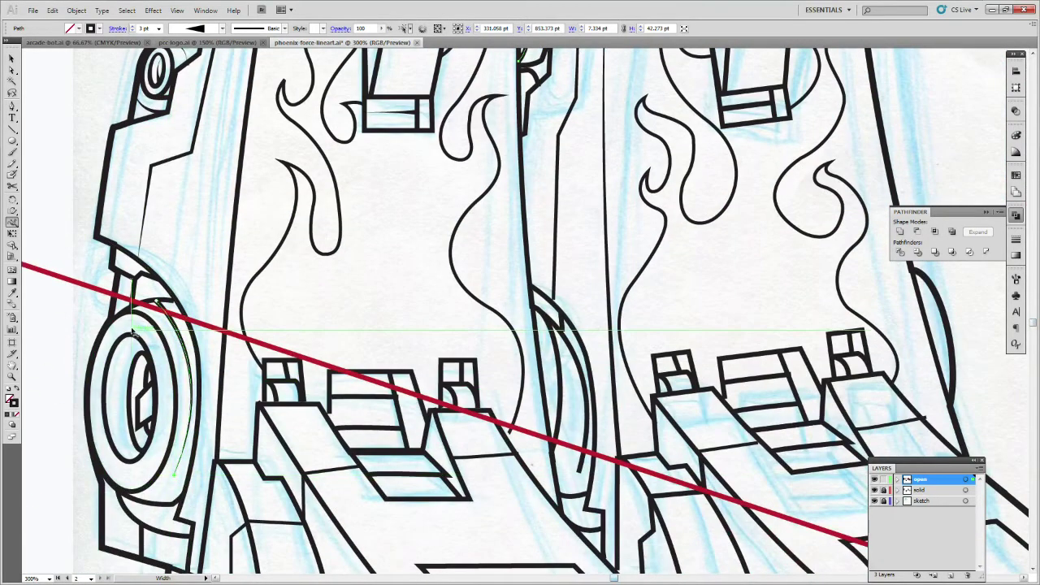
{"action": "double_click", "coordinate": [138, 490]}
{"action": "left_click", "coordinate": [588, 281]}
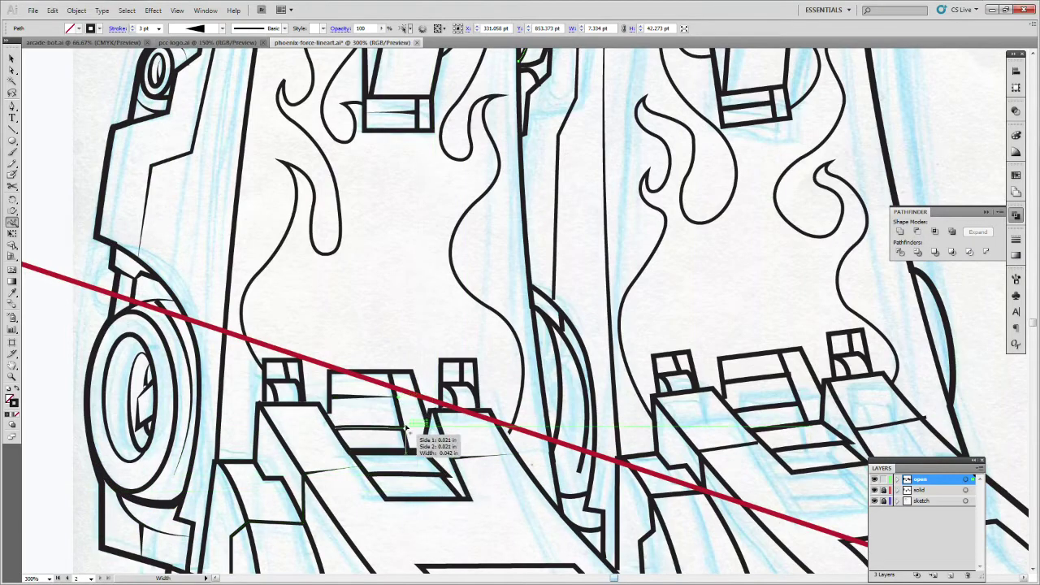
{"action": "scroll", "coordinate": [675, 365], "scroll_direction": "down", "scroll_amount": 5}
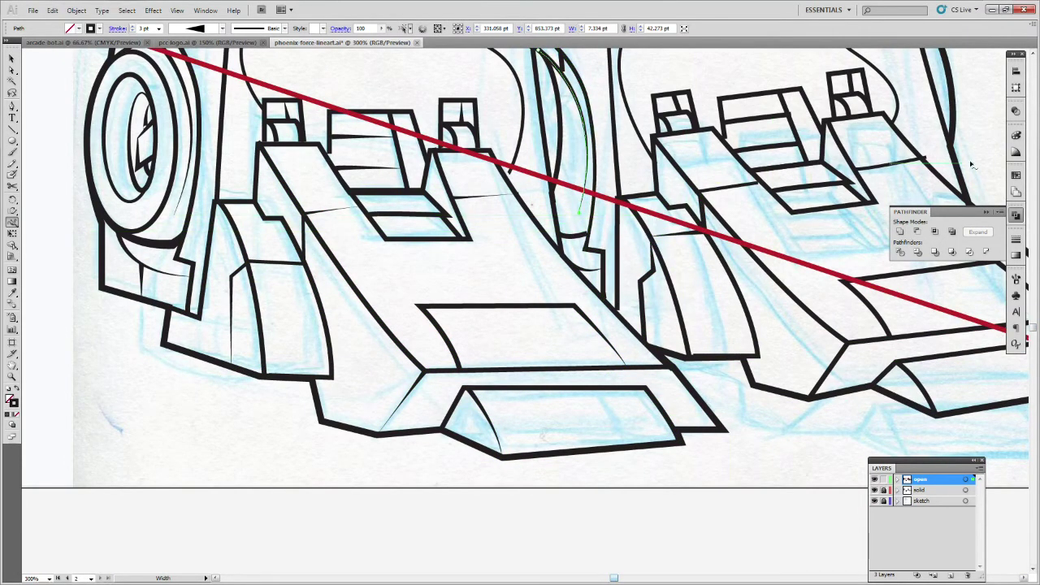
Step: Taper the ankle hinge slats and foot panel lines of the leg on the right
{"action": "scroll", "coordinate": [912, 144], "scroll_direction": "up", "scroll_amount": 5}
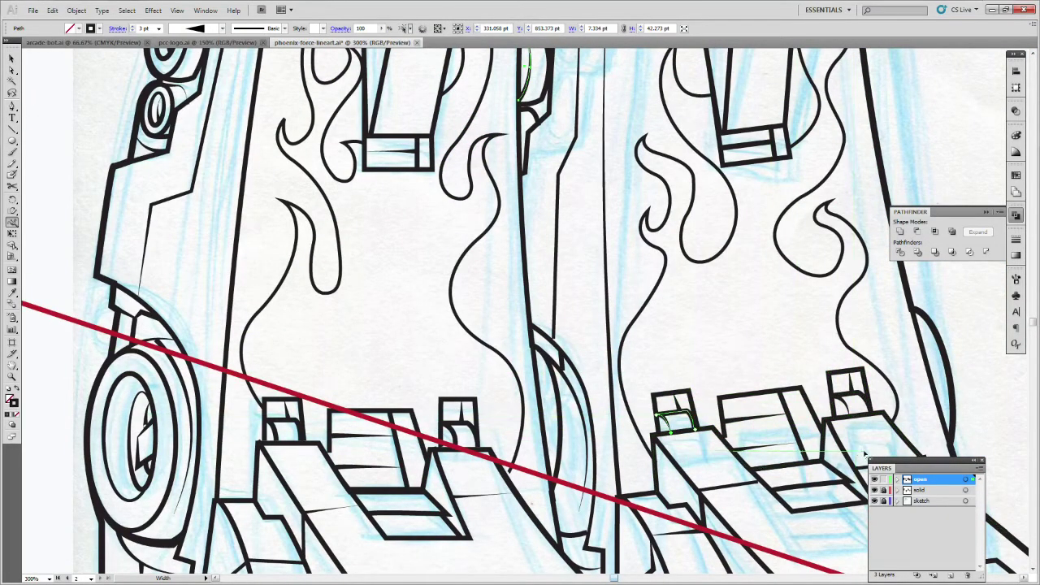
{"action": "left_click_drag", "start_coordinate": [613, 577], "coordinate": [620, 577]}
{"action": "left_click_drag", "start_coordinate": [1033, 323], "coordinate": [1035, 326]}
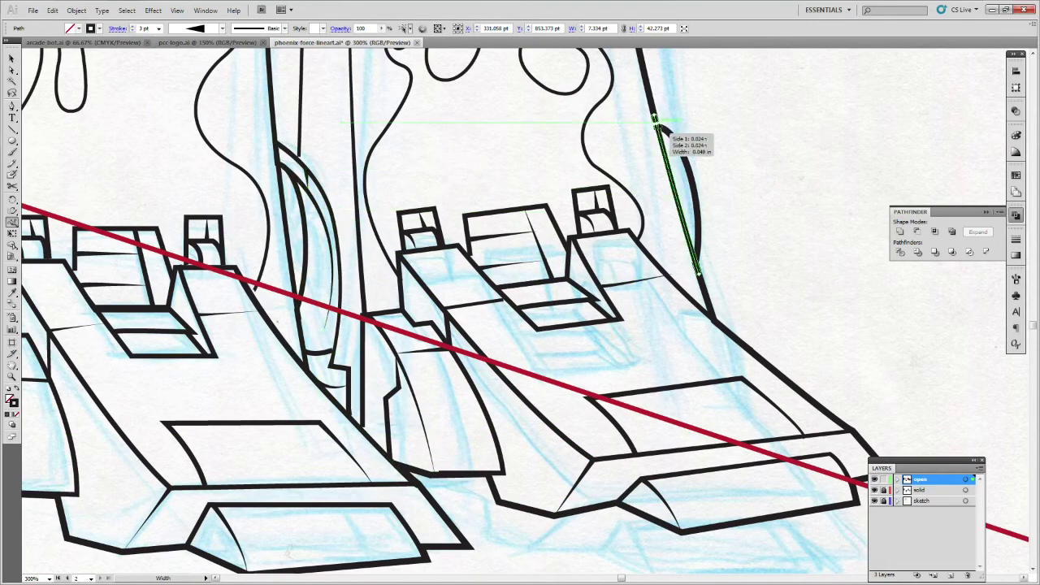
Step: Adjust the stroke width of the angled band line on the thigh cuff just below the sword hand
{"action": "key", "text": "z"}
{"action": "left_click", "coordinate": [495, 236], "text": "alt"}
{"action": "left_click", "coordinate": [494, 238], "text": "alt"}
{"action": "left_click", "coordinate": [488, 240], "text": "alt"}
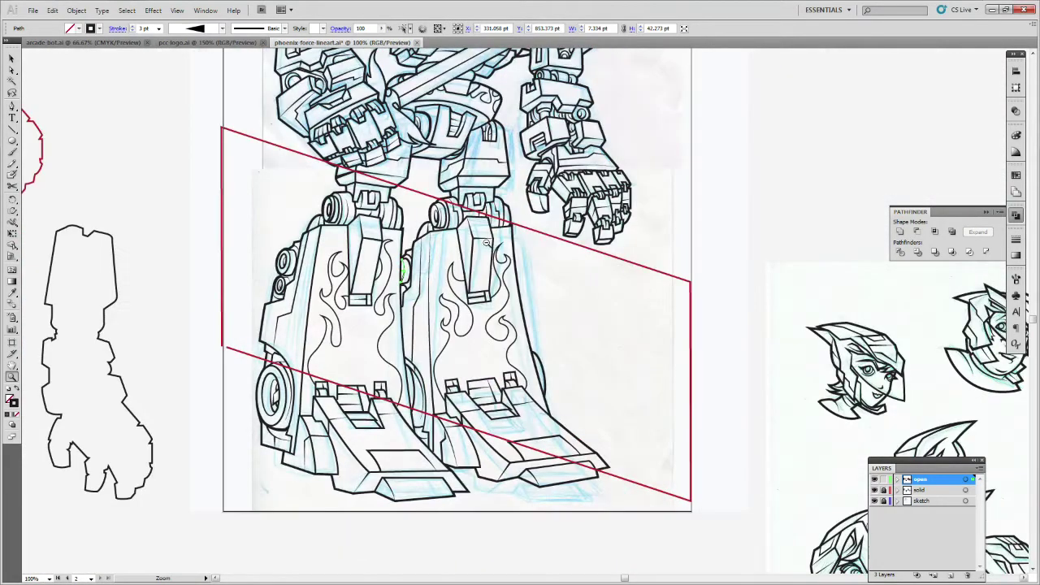
{"action": "left_click", "coordinate": [483, 215]}
{"action": "left_click", "coordinate": [483, 215]}
{"action": "left_click", "coordinate": [483, 215]}
{"action": "left_click", "coordinate": [482, 216]}
{"action": "key", "text": "shift+w"}
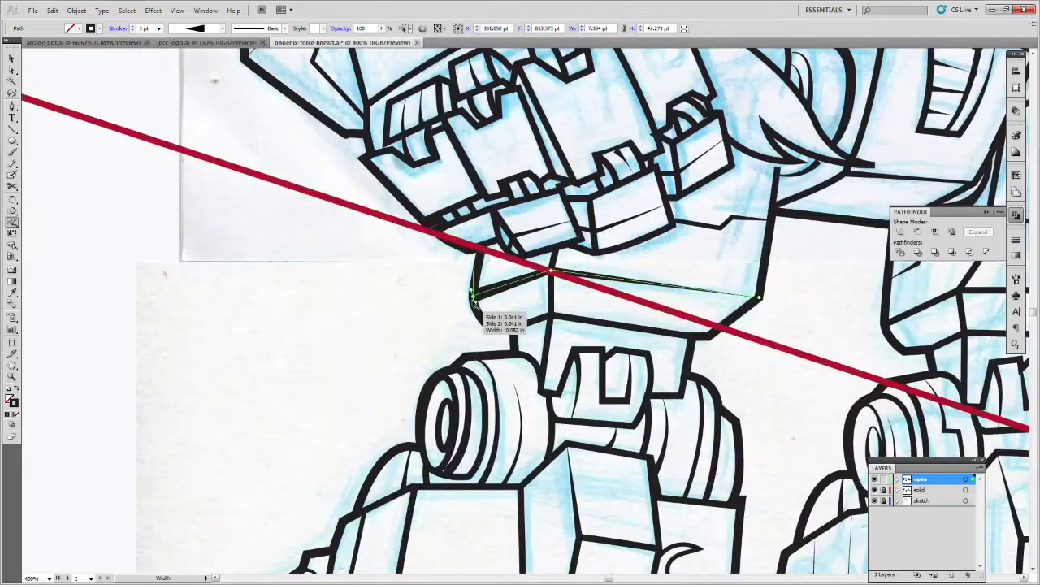
Step: Taper the curved panel line on the forearm plate above the sword hand with the Width tool
{"action": "left_click", "coordinate": [12, 376]}
{"action": "left_click", "coordinate": [714, 240], "text": "alt"}
{"action": "left_click", "coordinate": [714, 240], "text": "alt"}
{"action": "left_click", "coordinate": [710, 242], "text": "alt"}
{"action": "left_click", "coordinate": [704, 248], "text": "alt"}
{"action": "left_click", "coordinate": [369, 313]}
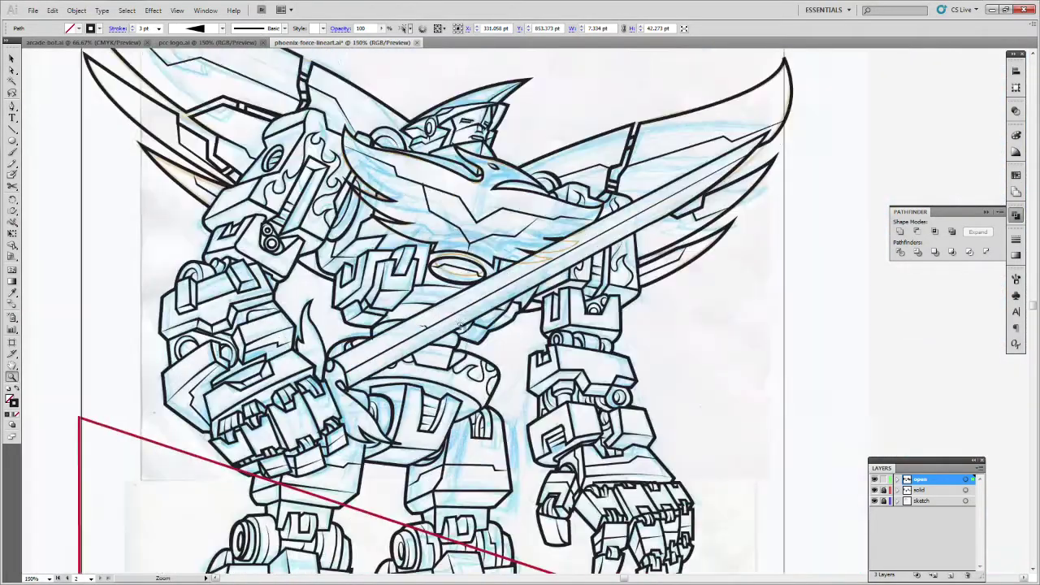
{"action": "left_click", "coordinate": [463, 317]}
{"action": "key", "text": "shift+w"}
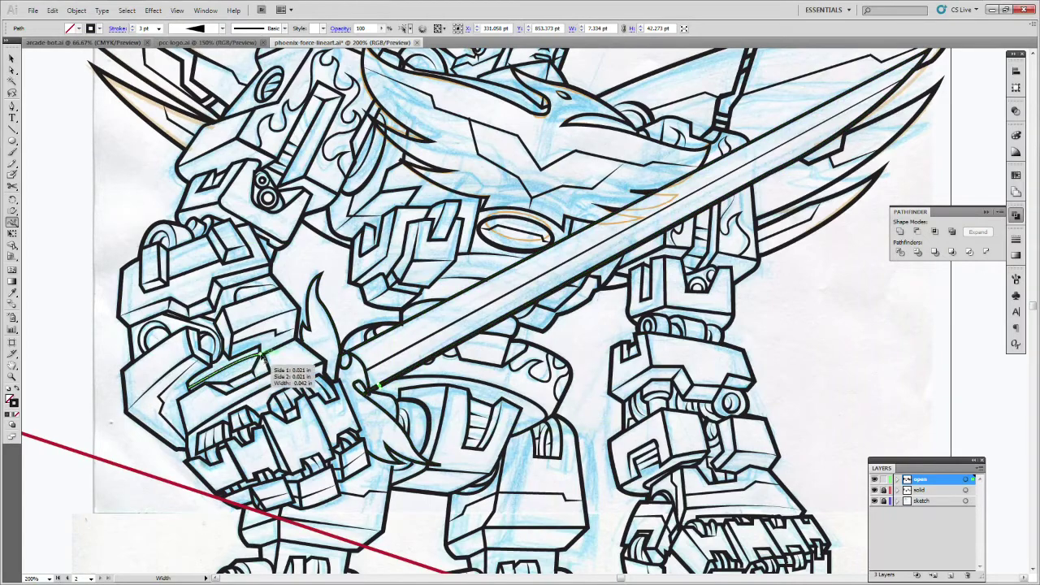
Step: Examine the line weights on the legs, waist and sword arm for strokes that still need tapering
{"action": "double_click", "coordinate": [12, 375]}
{"action": "left_click_drag", "start_coordinate": [481, 464], "coordinate": [536, 297]}
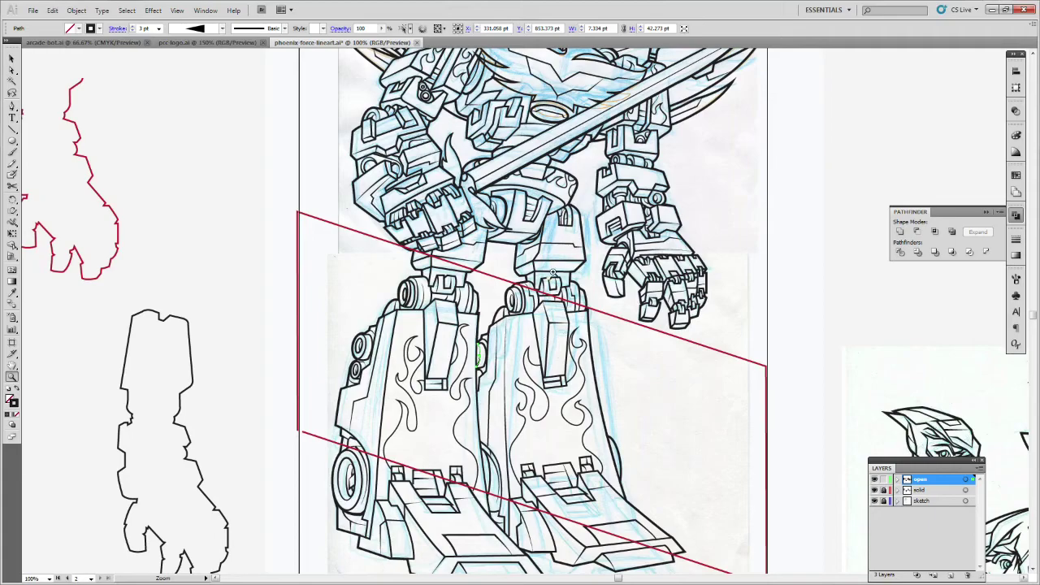
{"action": "left_click", "coordinate": [521, 321]}
{"action": "left_click", "coordinate": [524, 318]}
{"action": "left_click", "coordinate": [531, 310]}
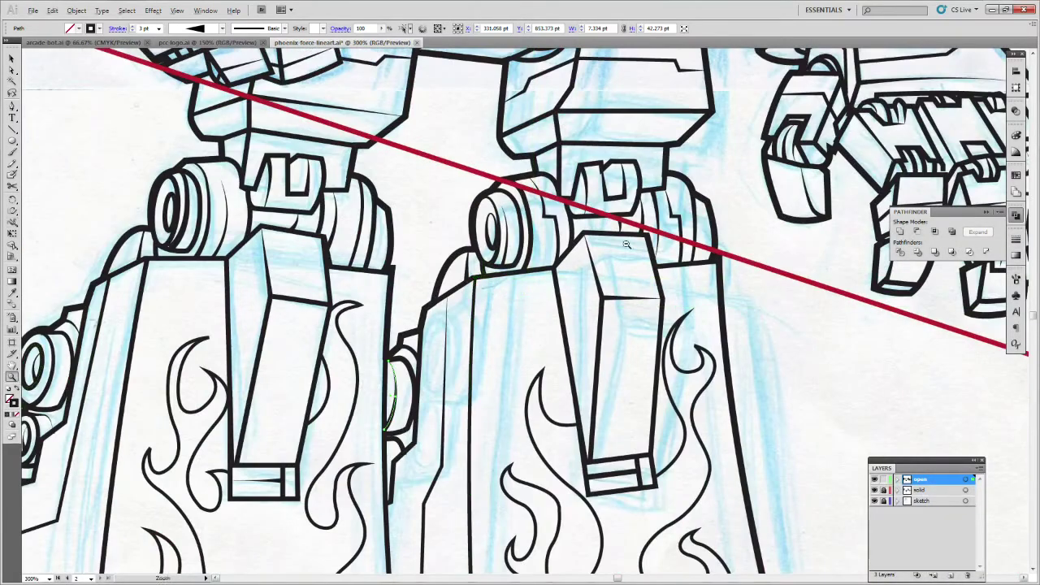
{"action": "double_click", "coordinate": [12, 376]}
{"action": "left_click_drag", "start_coordinate": [490, 75], "coordinate": [376, 123]}
{"action": "left_click", "coordinate": [425, 199], "text": "alt"}
{"action": "left_click", "coordinate": [496, 339]}
{"action": "left_click", "coordinate": [503, 344]}
{"action": "left_click", "coordinate": [560, 264]}
{"action": "left_click", "coordinate": [554, 294]}
{"action": "key", "text": "shift+w"}
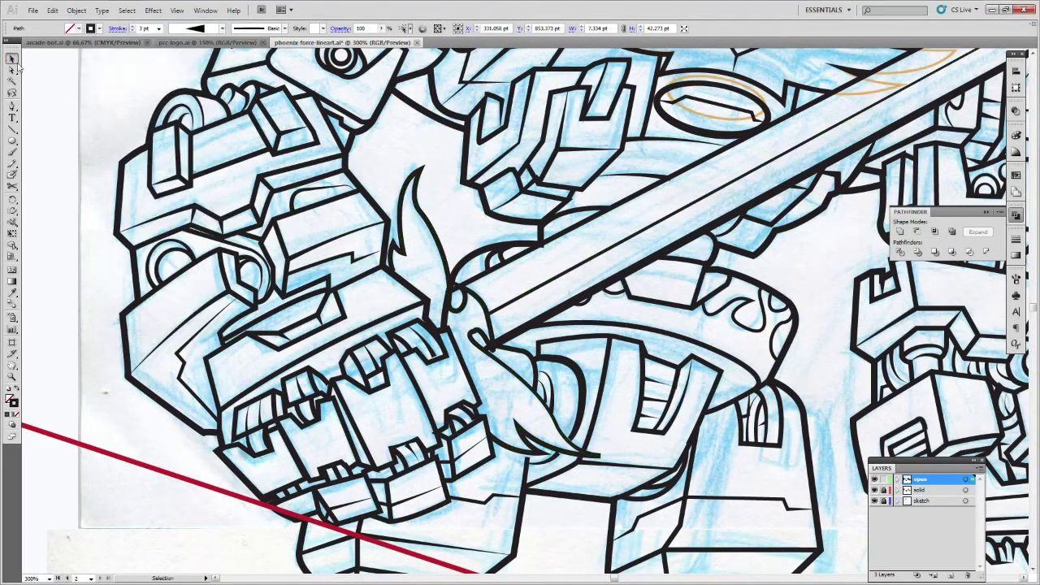
{"action": "key", "text": "v"}
{"action": "left_click", "coordinate": [446, 341]}
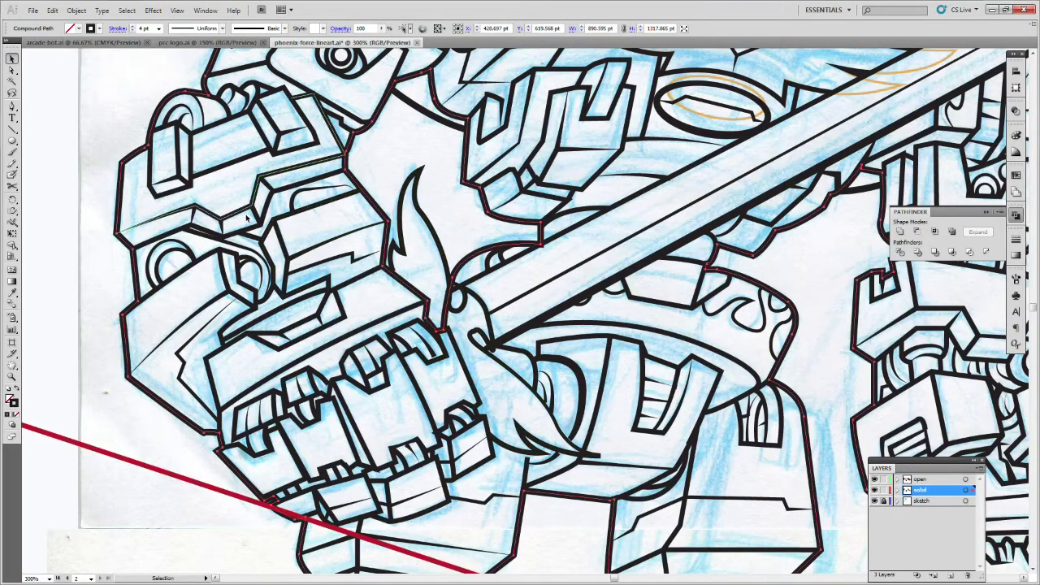
{"action": "key", "text": "c"}
{"action": "left_click", "coordinate": [423, 293]}
{"action": "key", "text": "Return"}
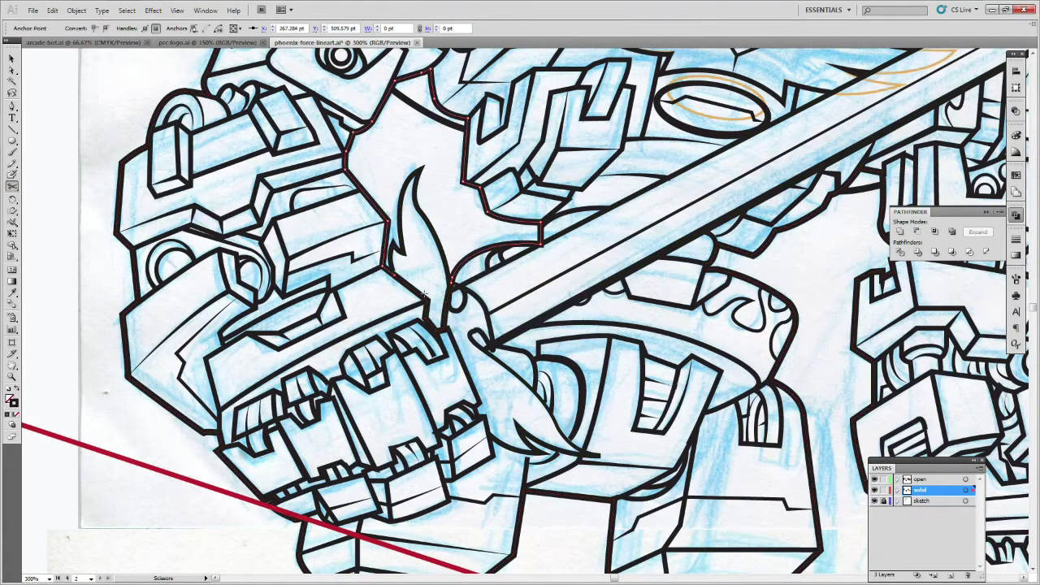
{"action": "double_click", "coordinate": [478, 361]}
{"action": "key", "text": "i"}
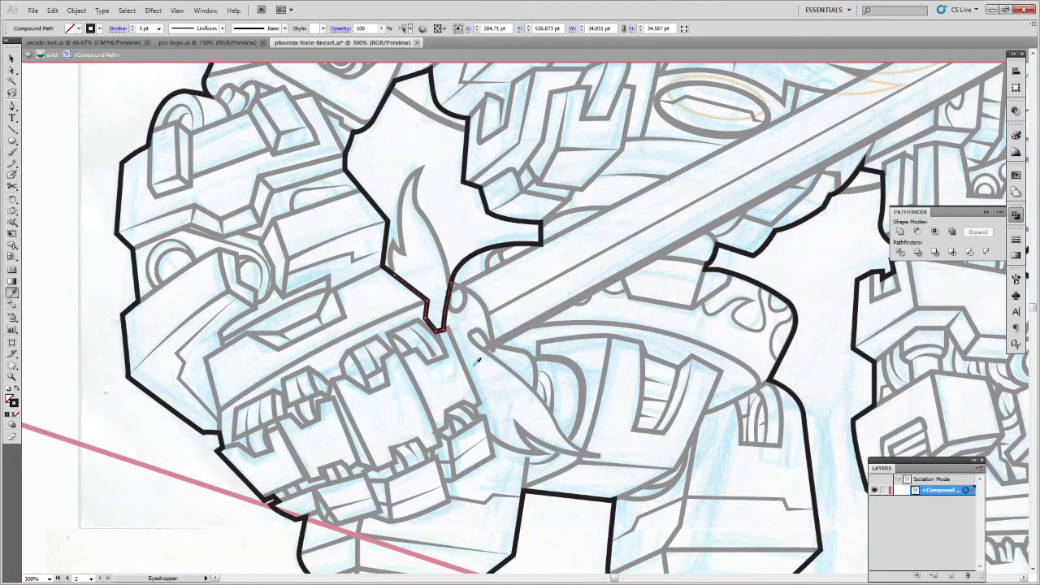
{"action": "left_click", "coordinate": [29, 55]}
{"action": "left_click", "coordinate": [54, 10]}
{"action": "left_click", "coordinate": [61, 23]}
{"action": "left_click", "coordinate": [29, 55]}
{"action": "double_click", "coordinate": [387, 239]}
{"action": "key", "text": "Escape"}
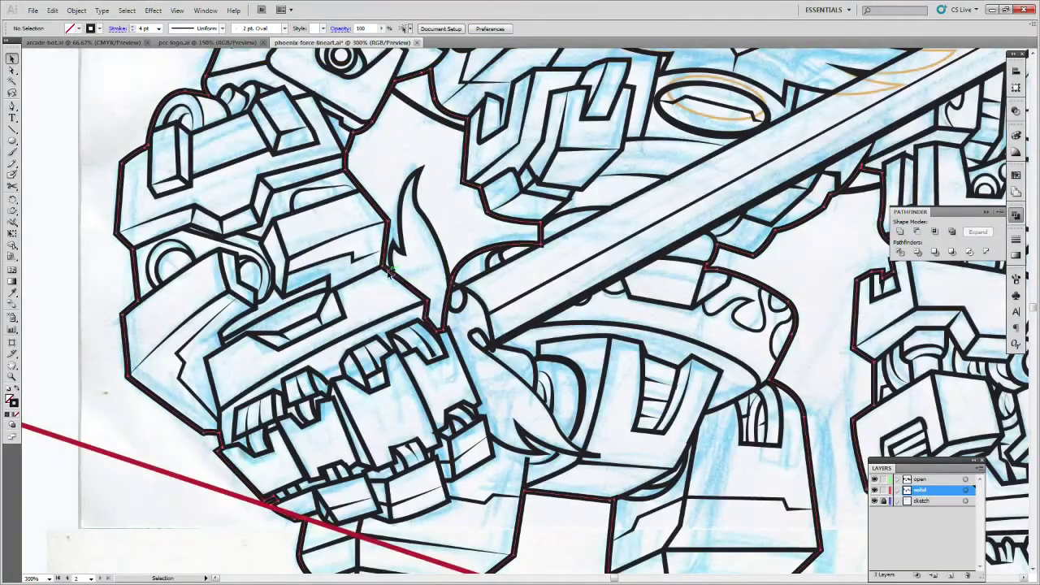
Step: Cut the solid outline with the Scissors tool where the hilt flame meets the forearm and the sword blade
{"action": "key", "text": "shift+e"}
{"action": "left_click_drag", "start_coordinate": [12, 187], "coordinate": [49, 200]}
{"action": "left_click", "coordinate": [451, 282]}
{"action": "left_click", "coordinate": [522, 327]}
{"action": "left_click", "coordinate": [453, 281]}
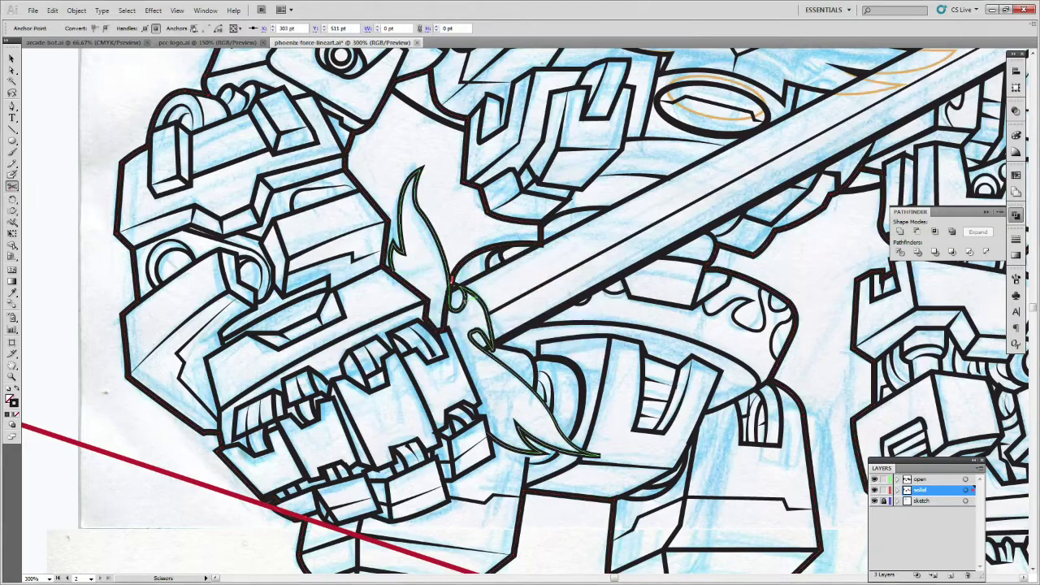
{"action": "left_click", "coordinate": [465, 342]}
{"action": "left_click", "coordinate": [389, 272]}
{"action": "left_click", "coordinate": [505, 326]}
{"action": "left_click", "coordinate": [390, 271]}
{"action": "key", "text": "ctrl+shift+a"}
{"action": "left_click", "coordinate": [52, 11]}
{"action": "left_click", "coordinate": [12, 58]}
{"action": "left_click", "coordinate": [390, 272]}
{"action": "key", "text": "p"}
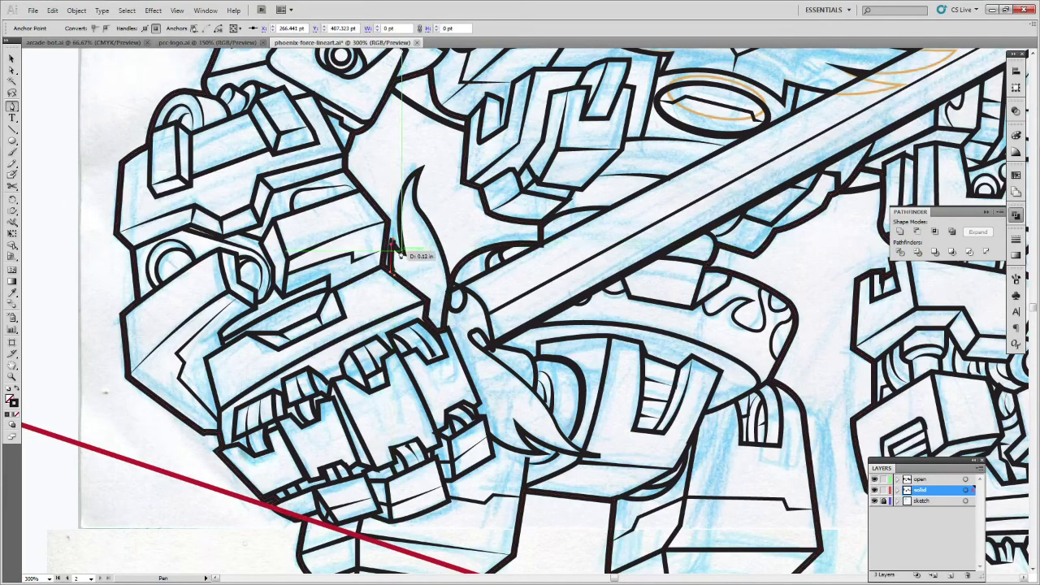
{"action": "left_click", "coordinate": [421, 168]}
{"action": "left_click", "coordinate": [51, 11]}
{"action": "left_click", "coordinate": [65, 23]}
{"action": "left_click_drag", "start_coordinate": [429, 227], "coordinate": [440, 242]}
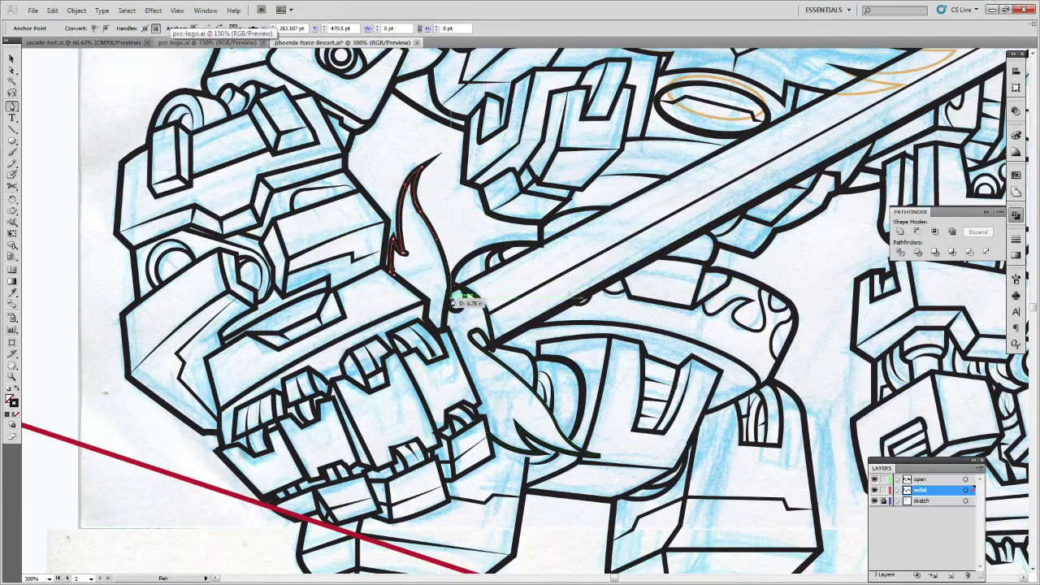
{"action": "left_click_drag", "start_coordinate": [453, 302], "coordinate": [456, 300]}
{"action": "left_click", "coordinate": [389, 270]}
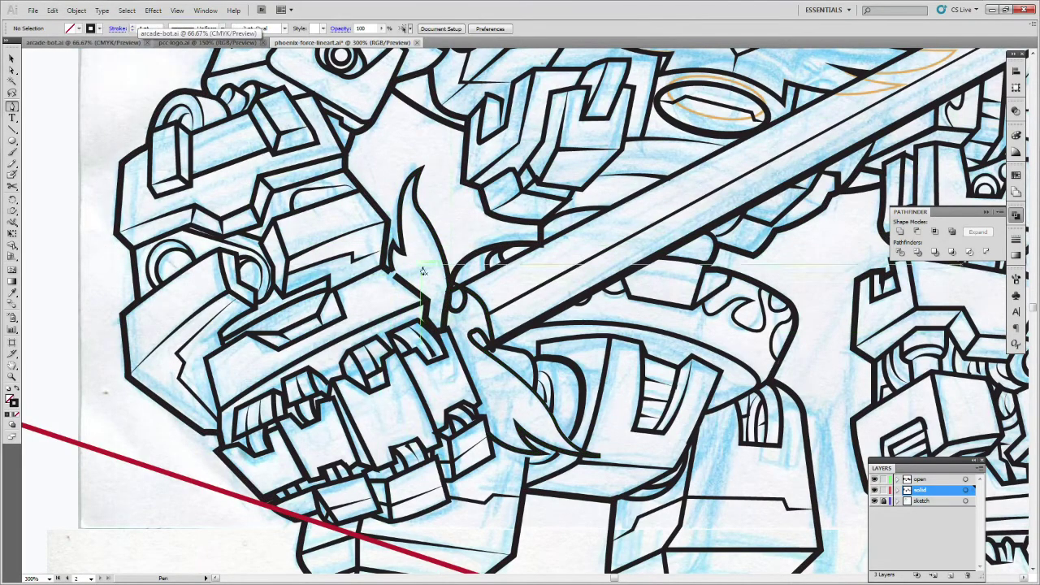
Step: Trace the hilt flame's notch, tip and outer curve with the Pen tool, joining the open ends of the solid outline
{"action": "left_click", "coordinate": [389, 271]}
{"action": "left_click", "coordinate": [393, 241]}
{"action": "left_click", "coordinate": [404, 253]}
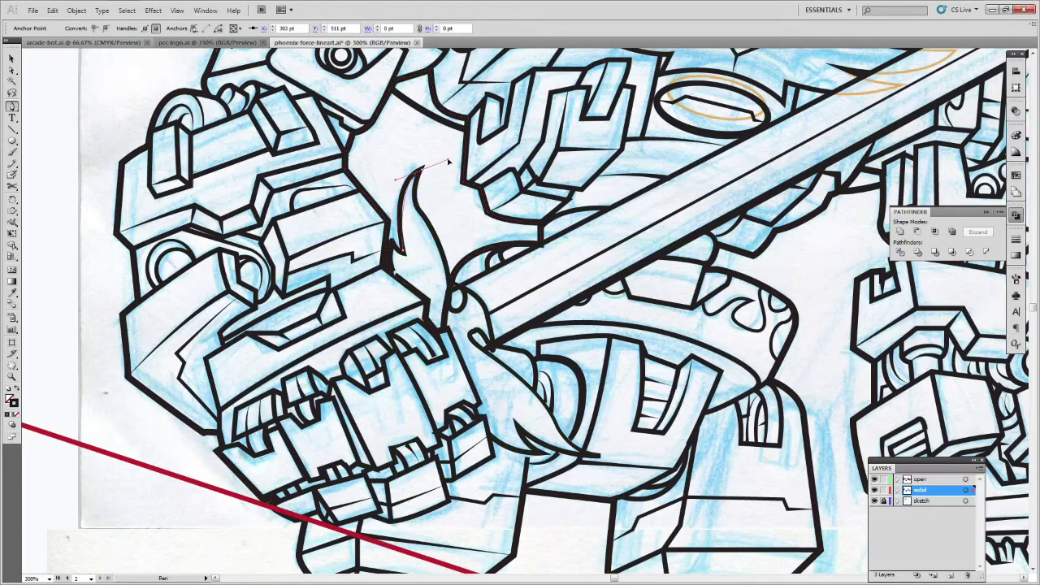
{"action": "left_click_drag", "start_coordinate": [453, 280], "coordinate": [458, 301]}
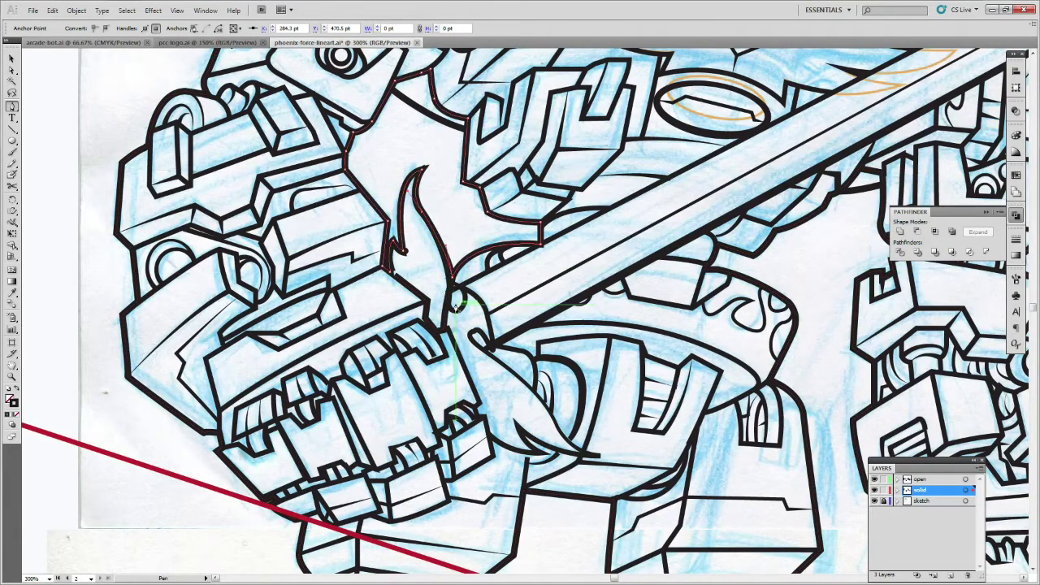
{"action": "key", "text": "v"}
{"action": "left_click", "coordinate": [81, 84]}
Step: Delete the leftover outline segment along the forearm edge beneath the hilt flame
{"action": "left_click", "coordinate": [407, 255]}
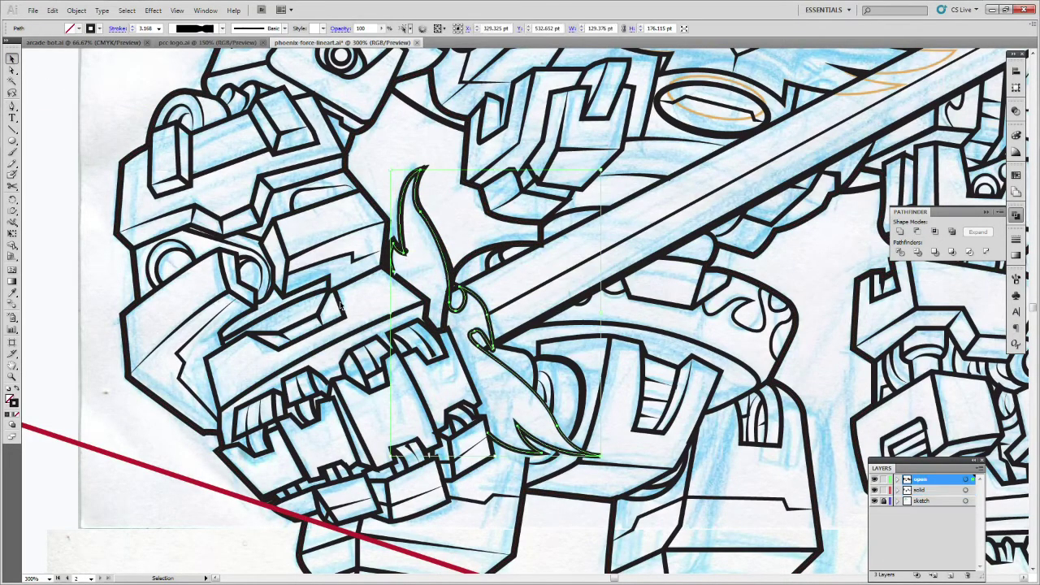
{"action": "left_click", "coordinate": [119, 233]}
{"action": "key", "text": "c"}
{"action": "left_click", "coordinate": [395, 274]}
{"action": "left_click", "coordinate": [452, 276]}
{"action": "key", "text": "v"}
{"action": "double_click", "coordinate": [422, 294]}
{"action": "key", "text": "Delete"}
Step: Lock the open layer and align the solid outline's anchor point at the flame's notch using Direct Selection
{"action": "double_click", "coordinate": [466, 228]}
{"action": "left_click", "coordinate": [439, 237]}
{"action": "left_click", "coordinate": [466, 218]}
{"action": "left_click", "coordinate": [396, 247]}
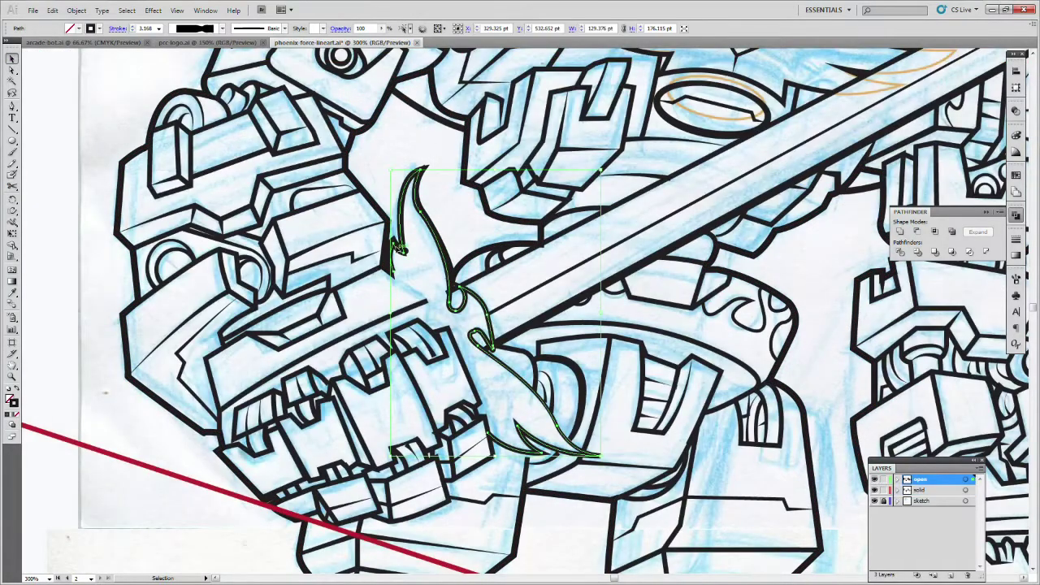
{"action": "key", "text": "a"}
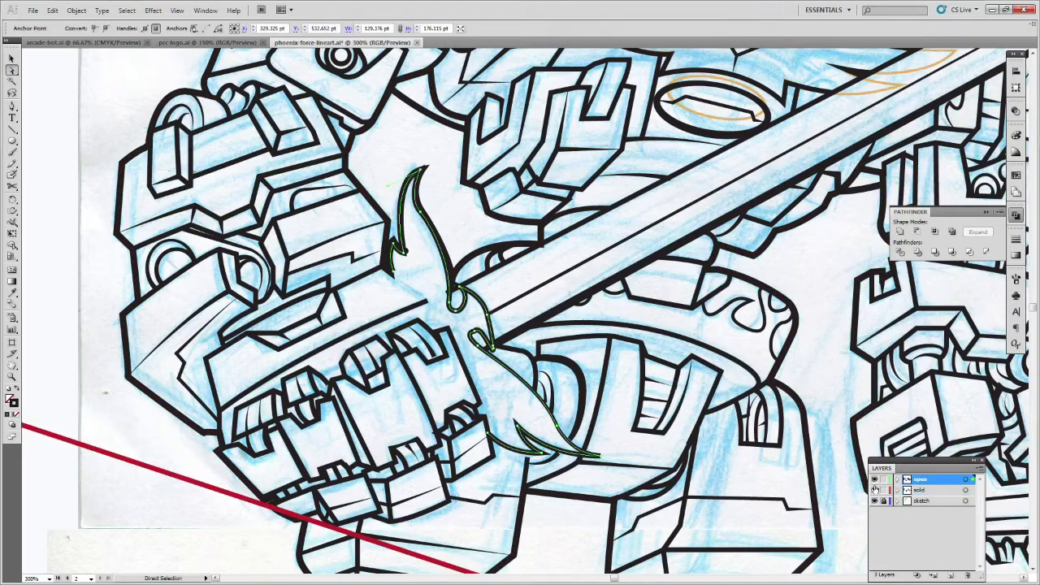
{"action": "left_click", "coordinate": [413, 260]}
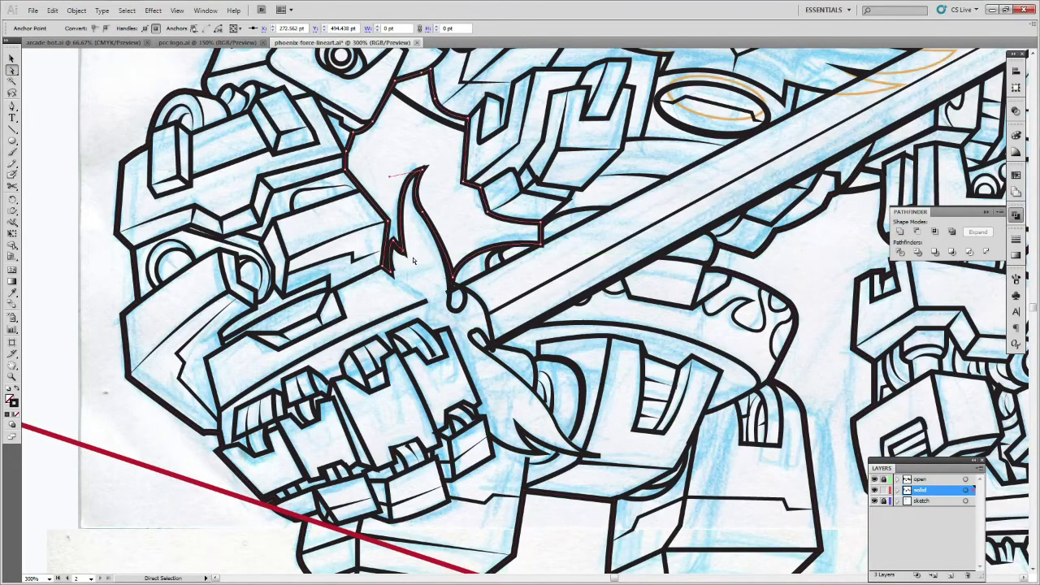
{"action": "key", "text": "v"}
{"action": "left_click", "coordinate": [87, 88]}
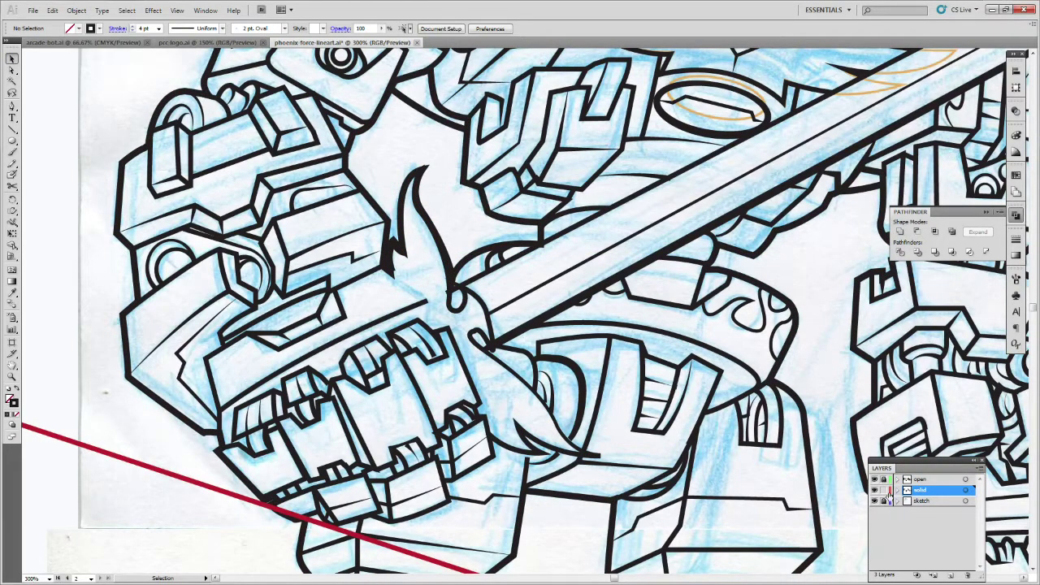
Step: On the open layer, restore the forearm edge beneath the flame and remove the duplicate upper flame from the hilt path
{"action": "left_click", "coordinate": [426, 300]}
{"action": "key", "text": "v"}
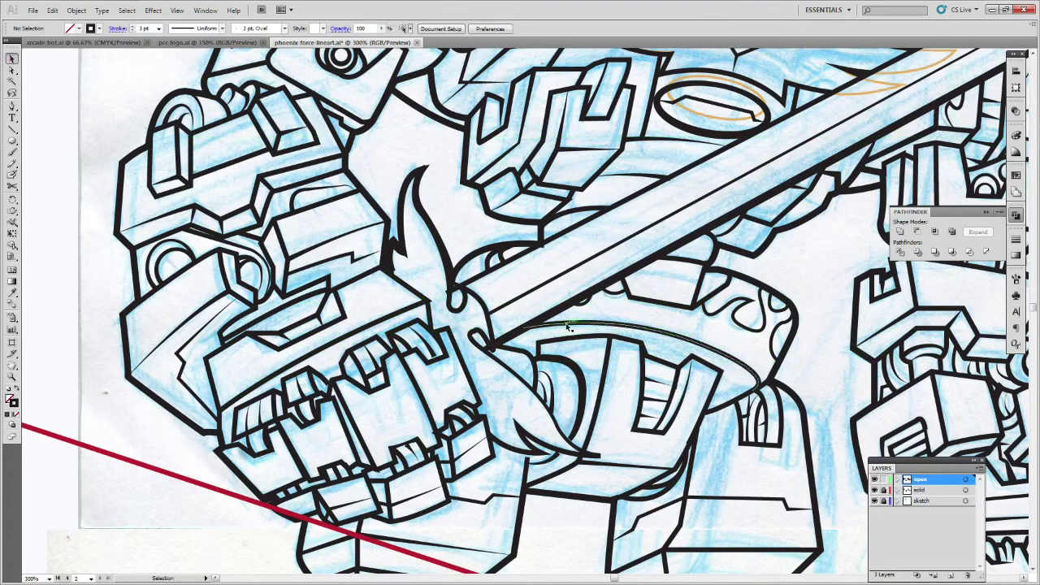
{"action": "left_click", "coordinate": [418, 172]}
{"action": "key", "text": "v"}
{"action": "left_click", "coordinate": [567, 354]}
{"action": "key", "text": "shift+w"}
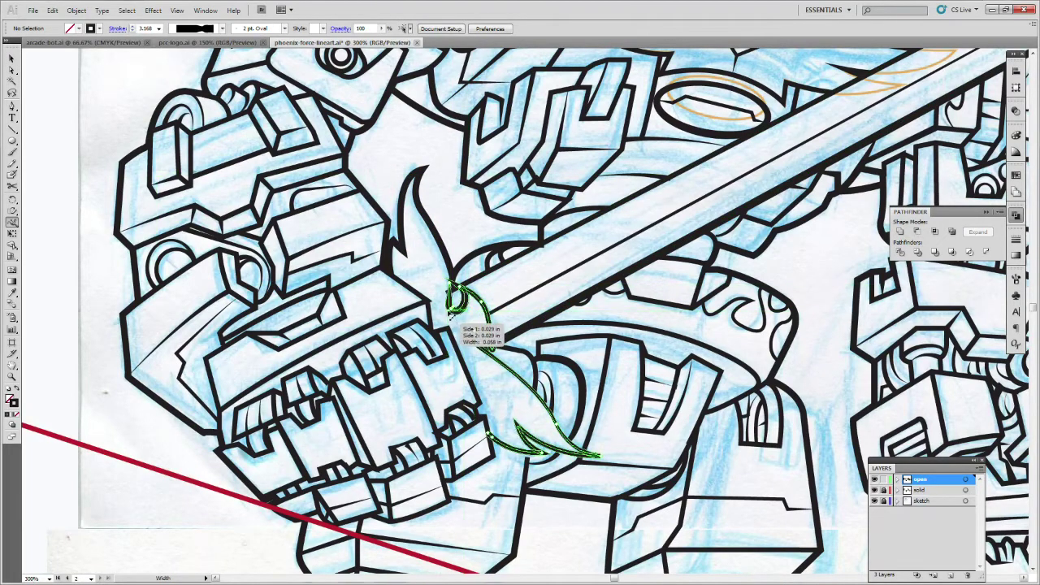
Step: Adjust the stroke width of the round knee joint's disc outline with the Width tool
{"action": "key", "text": "v"}
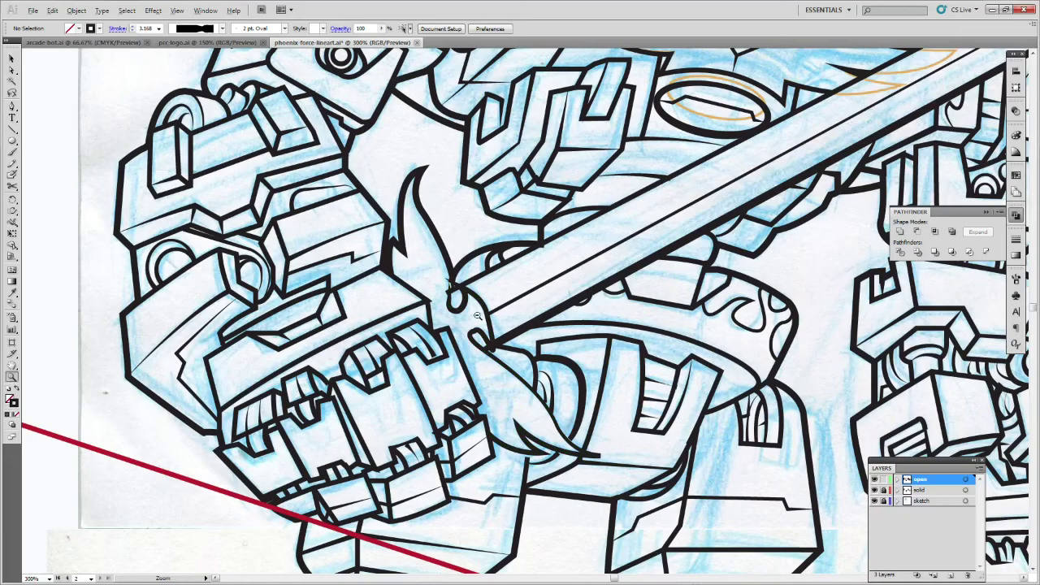
{"action": "double_click", "coordinate": [13, 376]}
{"action": "left_click_drag", "start_coordinate": [1032, 302], "coordinate": [1032, 307]}
{"action": "left_click", "coordinate": [362, 445]}
{"action": "left_click", "coordinate": [543, 333]}
{"action": "left_click", "coordinate": [509, 264]}
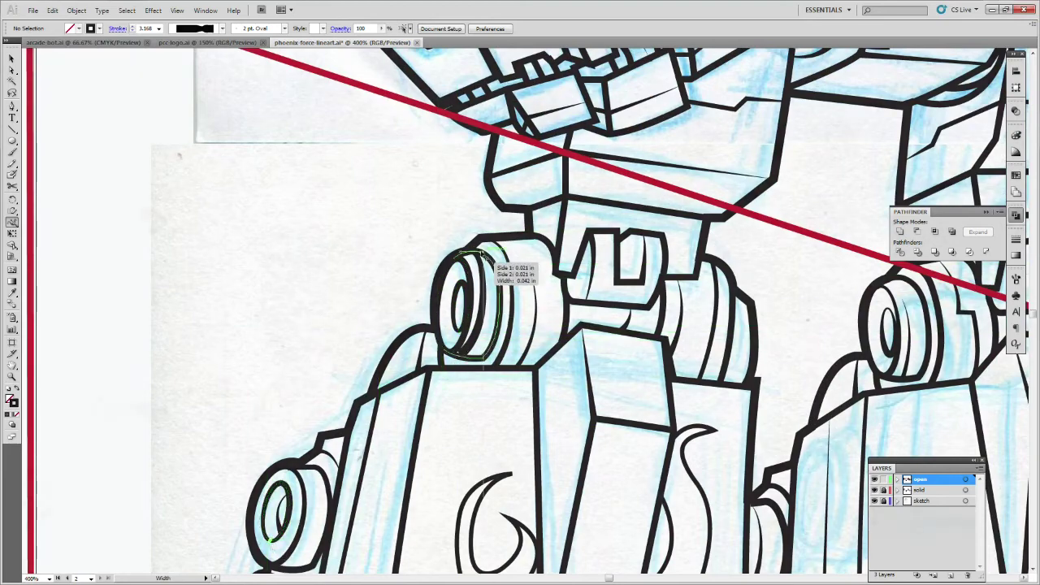
Step: Examine the robot's complete line art across the whole artboard
{"action": "key", "text": "z"}
{"action": "left_click", "coordinate": [656, 326], "text": "alt"}
{"action": "left_click", "coordinate": [657, 327], "text": "alt"}
{"action": "left_click", "coordinate": [657, 327], "text": "alt"}
{"action": "left_click", "coordinate": [668, 332], "text": "alt"}
{"action": "left_click", "coordinate": [524, 341], "text": "alt"}
{"action": "left_click", "coordinate": [524, 341], "text": "alt"}
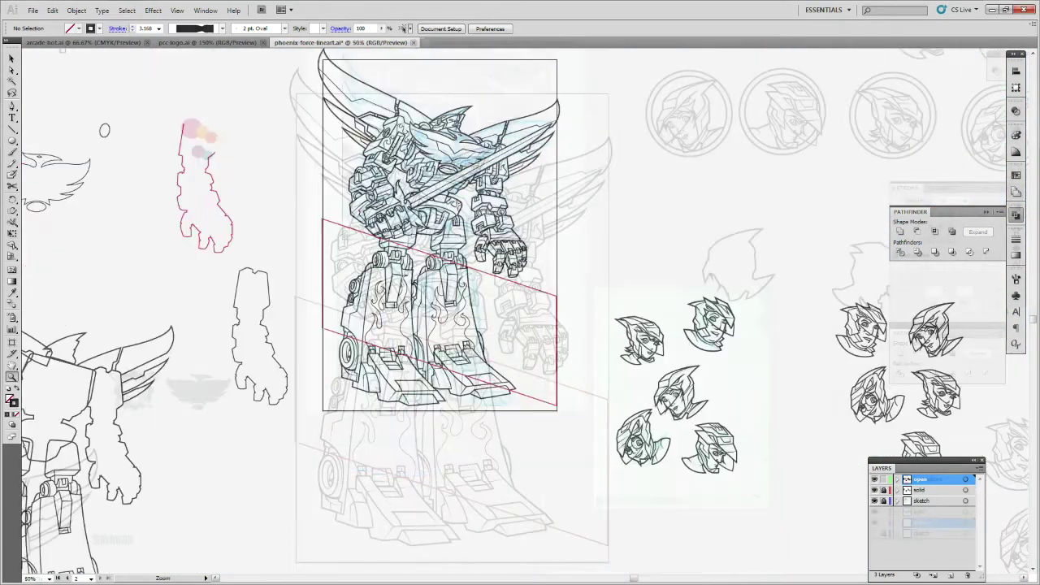
{"action": "left_click", "coordinate": [468, 203]}
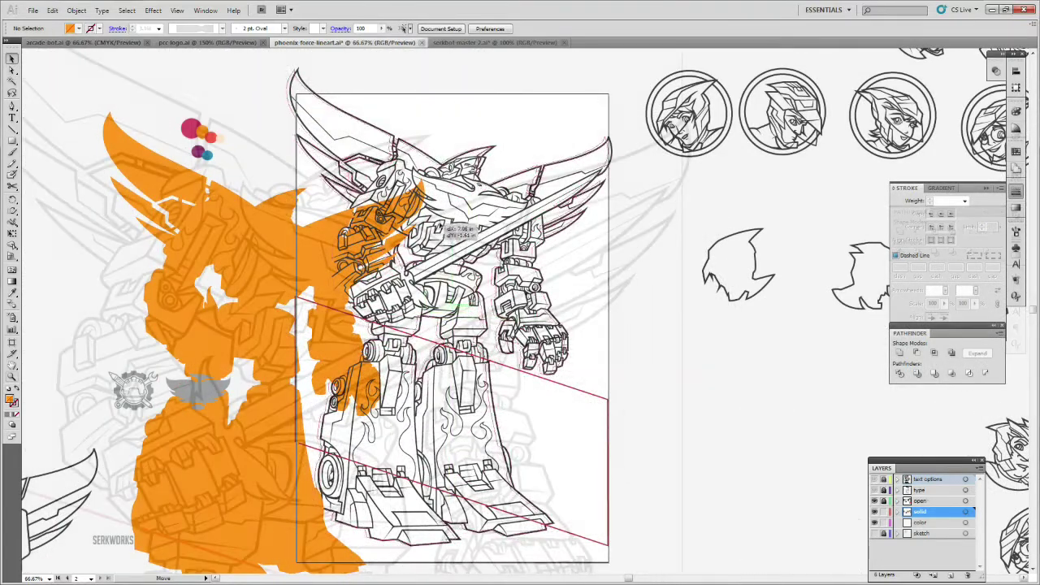
Step: Align the orange silhouette with the robot's line art and move it to the color layer
{"action": "left_click_drag", "start_coordinate": [447, 225], "coordinate": [452, 229]}
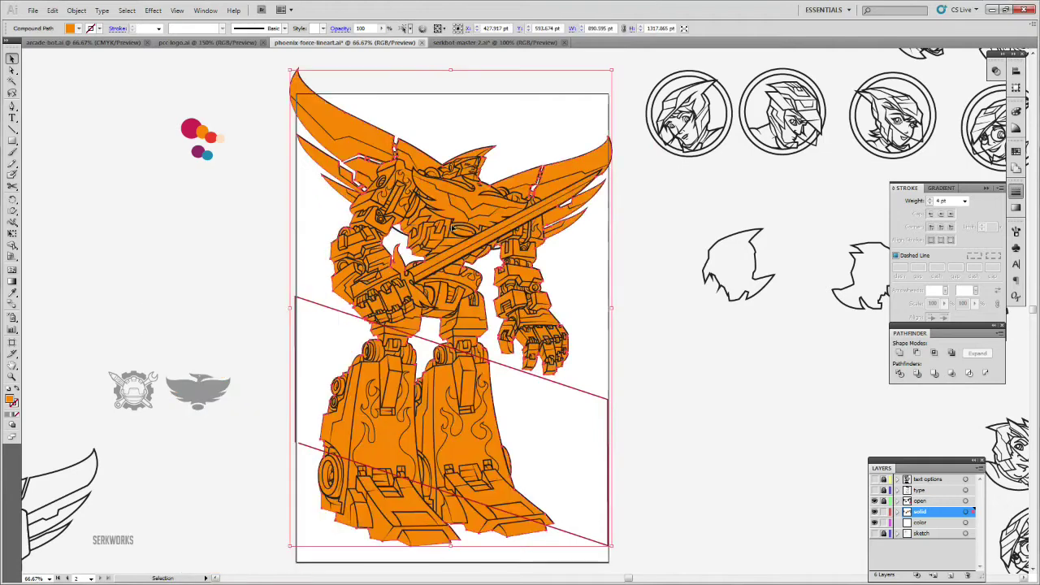
{"action": "left_click_drag", "start_coordinate": [973, 525], "coordinate": [969, 523]}
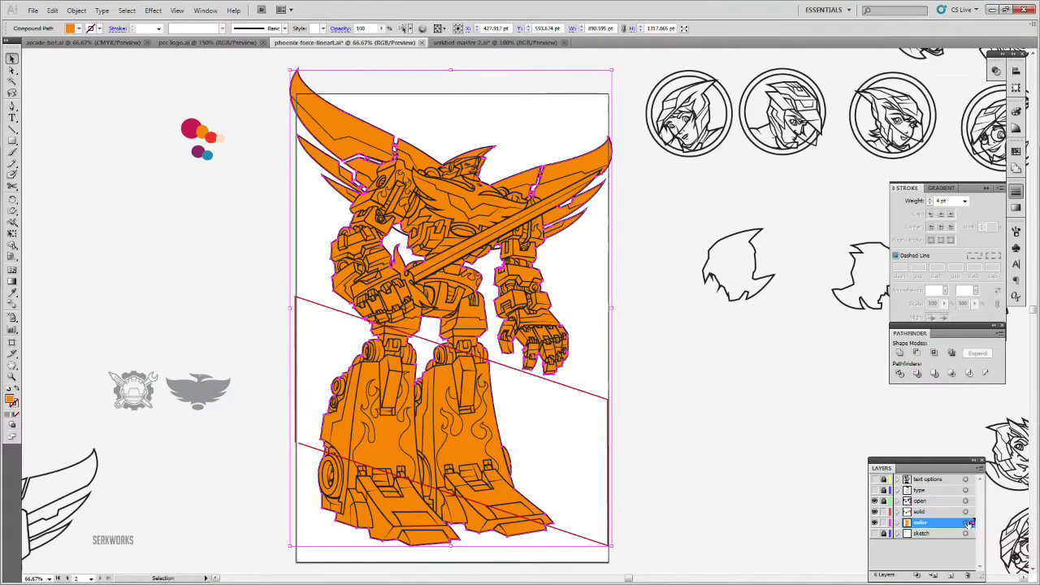
{"action": "left_click", "coordinate": [803, 475]}
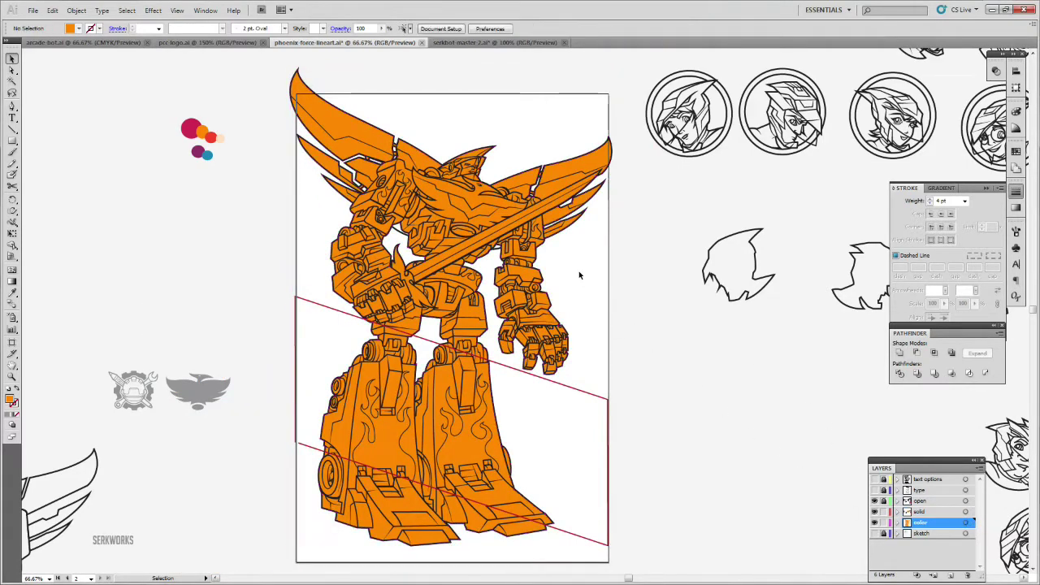
Step: Place a copy of the orange silhouette offset down and to the right, and fill it with the light peach palette colour
{"action": "left_click", "coordinate": [501, 274]}
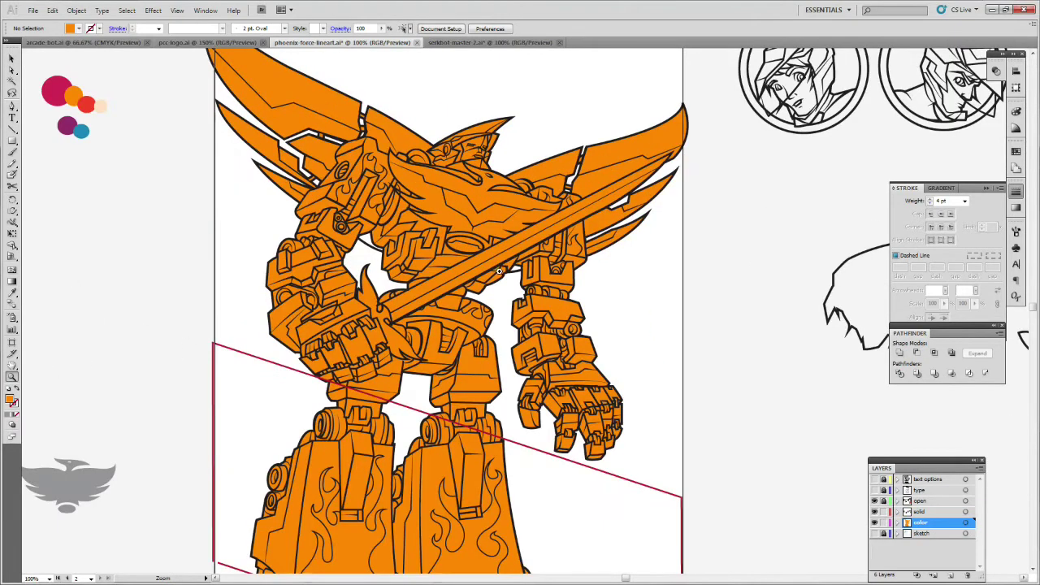
{"action": "left_click", "coordinate": [474, 217]}
{"action": "left_click_drag", "start_coordinate": [471, 219], "coordinate": [548, 255]}
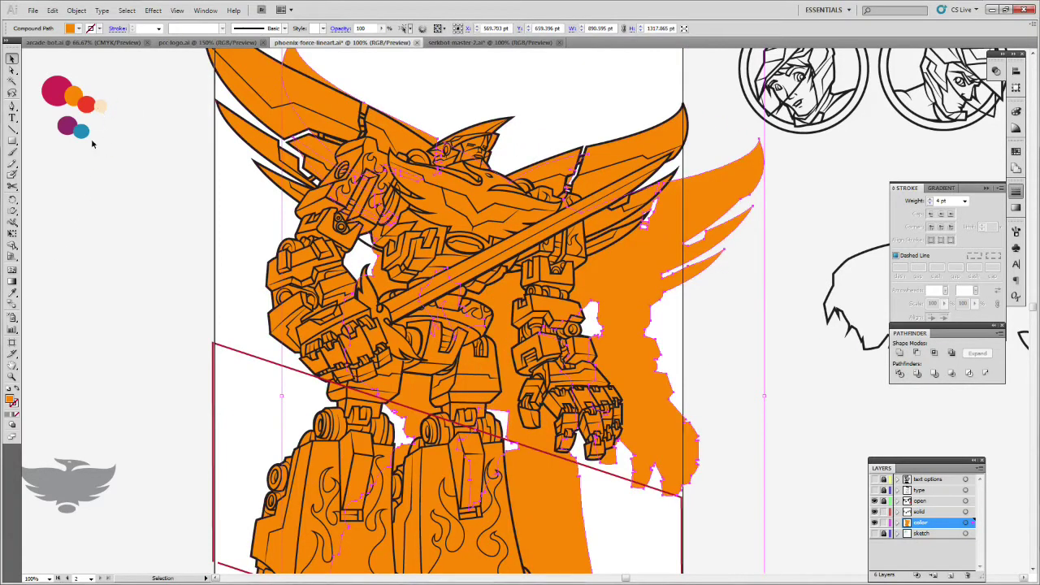
{"action": "left_click", "coordinate": [106, 107]}
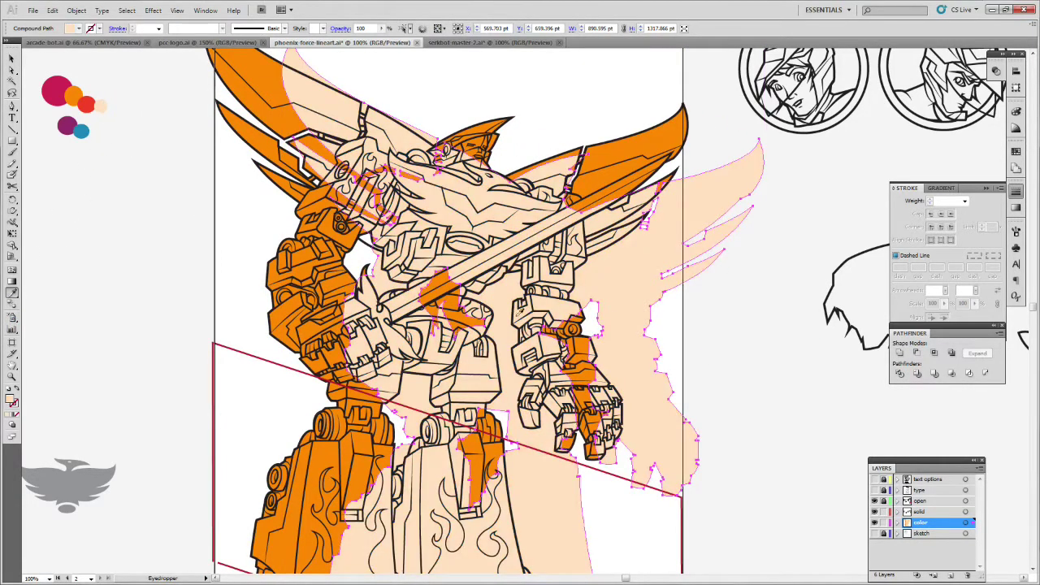
Step: Swap the silhouette copy's fill and stroke so the peach colour outlines it with no fill
{"action": "left_click", "coordinate": [1014, 153]}
{"action": "left_click", "coordinate": [1000, 149]}
{"action": "left_click", "coordinate": [934, 152]}
{"action": "left_click", "coordinate": [617, 251]}
{"action": "left_click", "coordinate": [15, 402]}
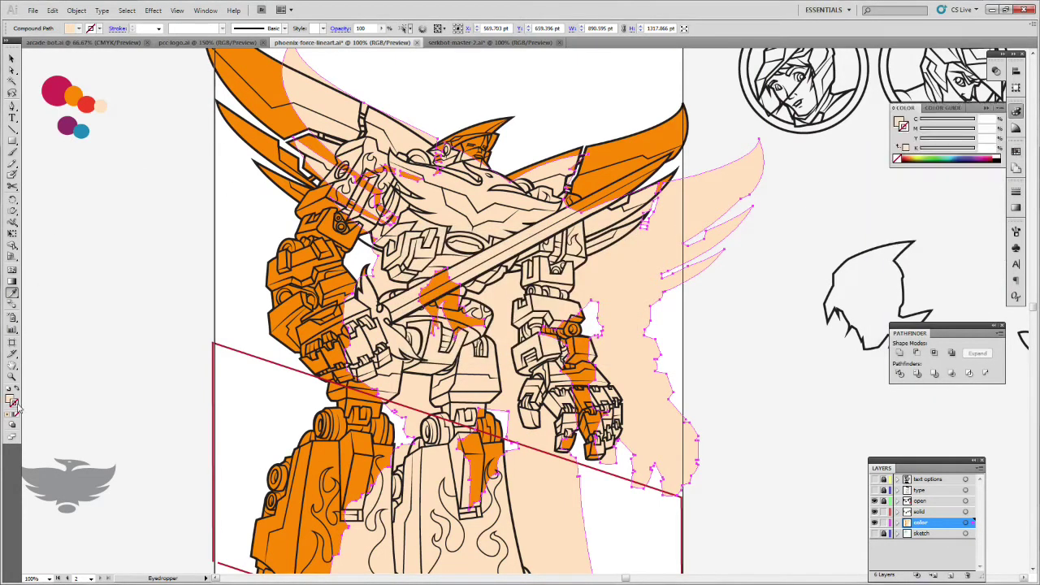
{"action": "left_click", "coordinate": [15, 391]}
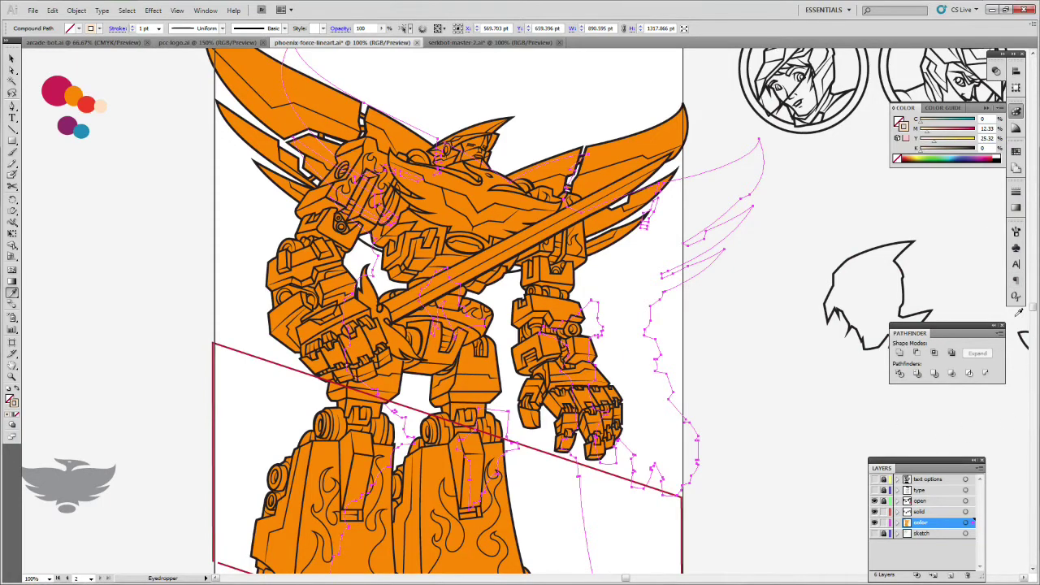
Step: Set the peach outline's stroke weight to 16 pt
{"action": "left_click", "coordinate": [1016, 193]}
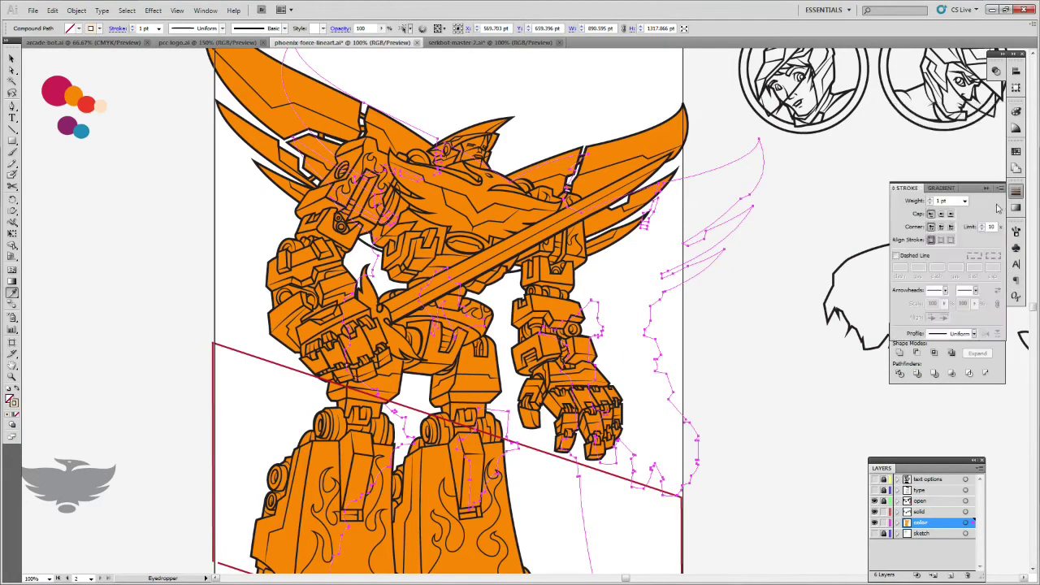
{"action": "left_click", "coordinate": [931, 199]}
{"action": "left_click", "coordinate": [931, 199]}
{"action": "left_click", "coordinate": [931, 199]}
{"action": "left_click", "coordinate": [931, 199]}
{"action": "left_click", "coordinate": [931, 199]}
{"action": "left_click", "coordinate": [931, 199]}
{"action": "left_click", "coordinate": [931, 199]}
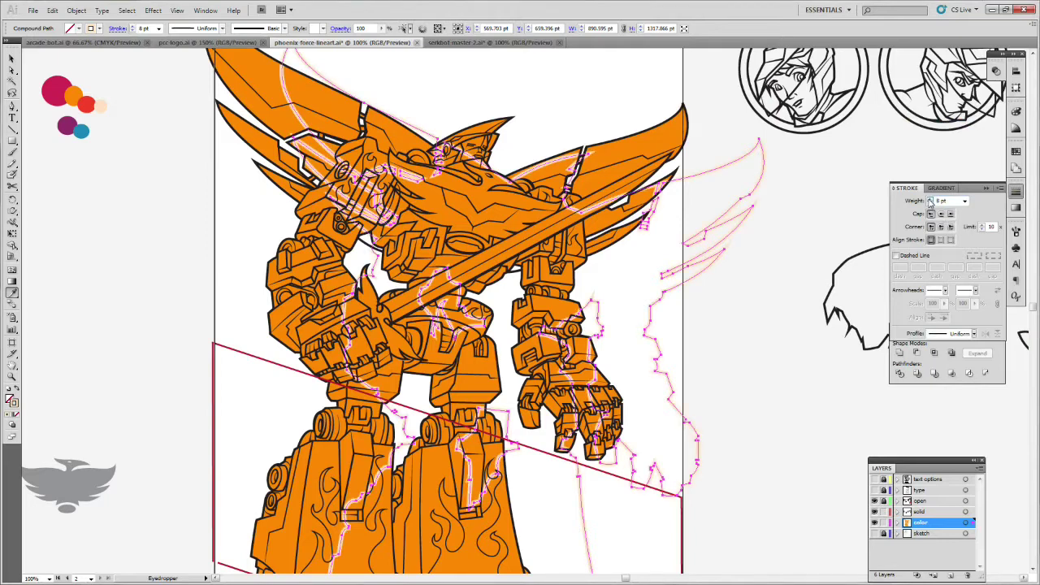
{"action": "left_click", "coordinate": [931, 199]}
{"action": "left_click", "coordinate": [930, 199]}
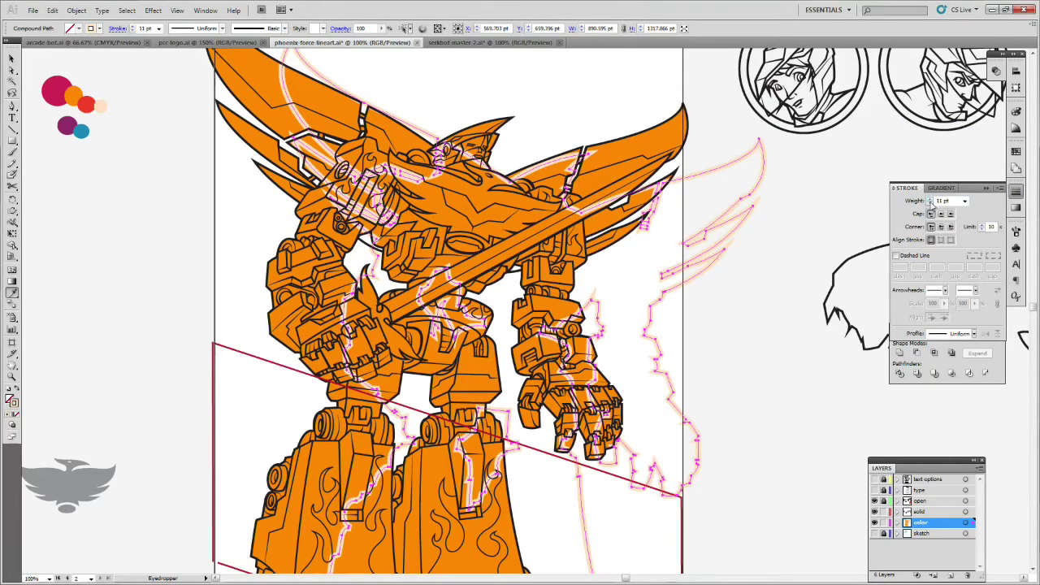
{"action": "left_click", "coordinate": [931, 201]}
{"action": "left_click", "coordinate": [930, 200]}
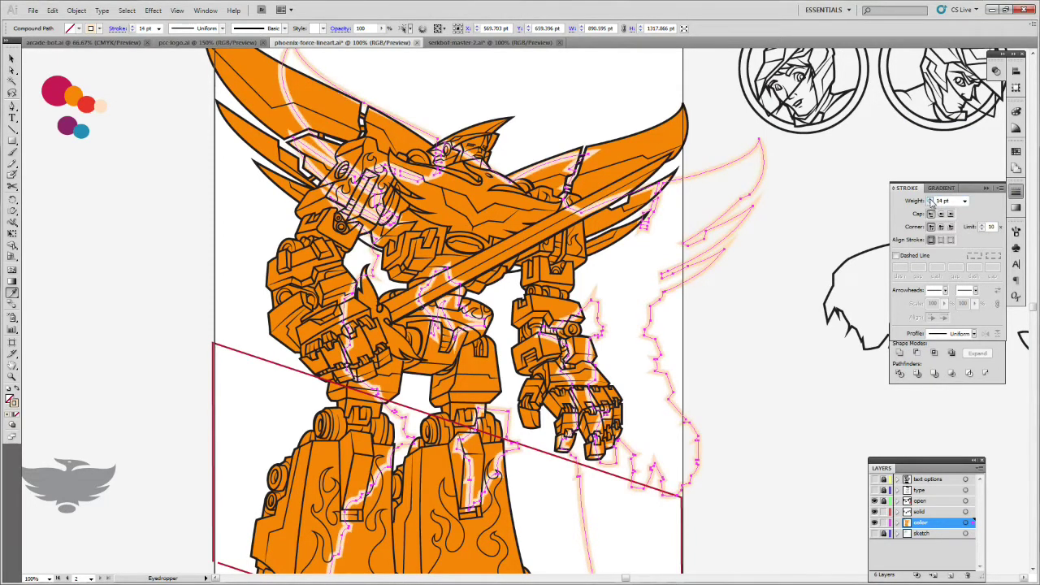
{"action": "left_click", "coordinate": [931, 201]}
{"action": "left_click", "coordinate": [931, 200]}
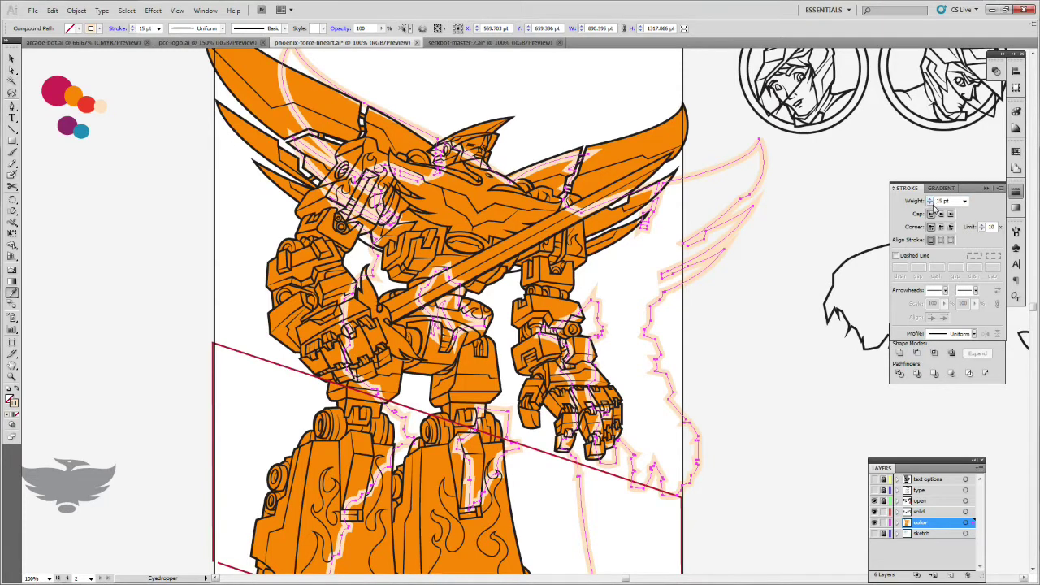
{"action": "left_click", "coordinate": [930, 201]}
Step: Place a spare copy of the peach outline beside the artboard, left of the robot
{"action": "left_click", "coordinate": [11, 59]}
{"action": "left_click", "coordinate": [767, 177]}
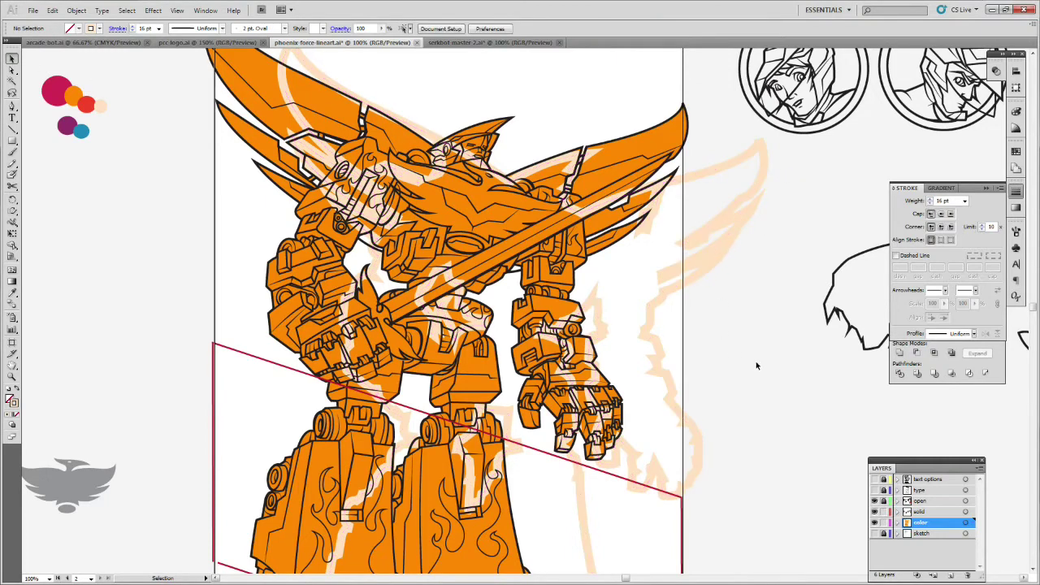
{"action": "left_click_drag", "start_coordinate": [714, 261], "coordinate": [121, 329]}
Step: Try off-white FCF6F0 as the stroke colour of the outline overlapping the robot
{"action": "left_click", "coordinate": [709, 229]}
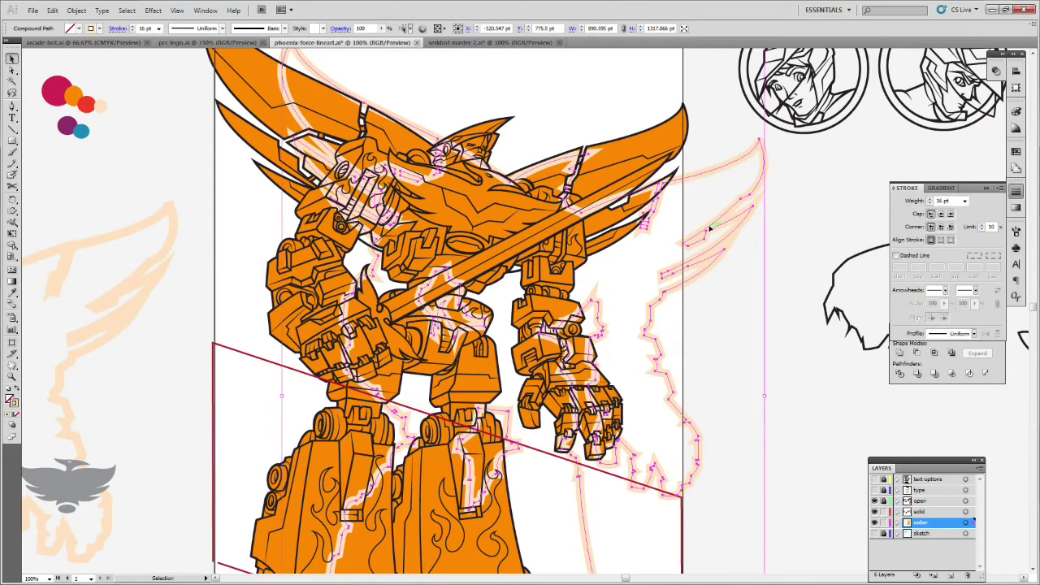
{"action": "left_click", "coordinate": [13, 403]}
{"action": "double_click", "coordinate": [13, 403]}
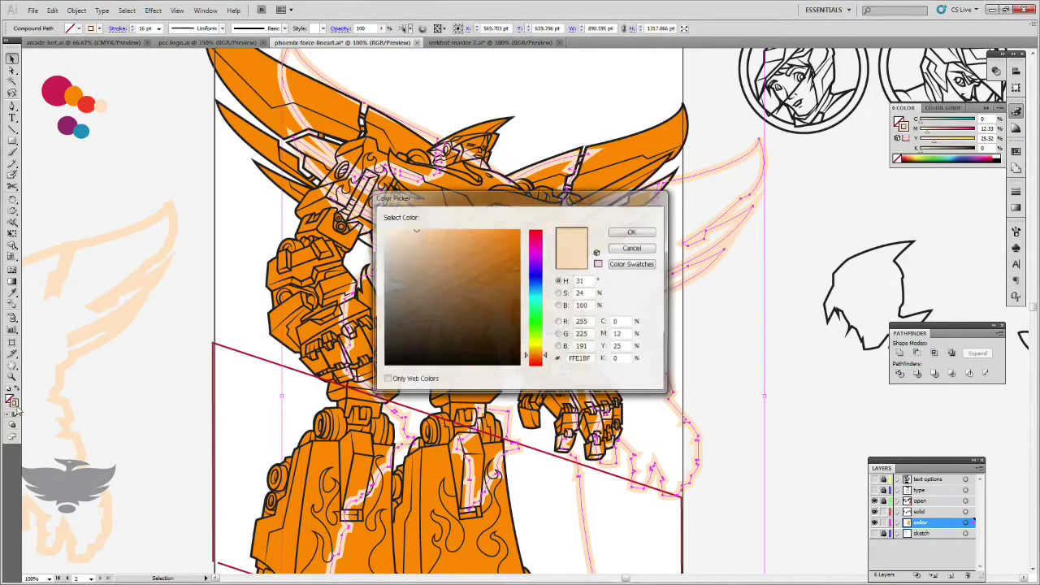
{"action": "left_click", "coordinate": [389, 230]}
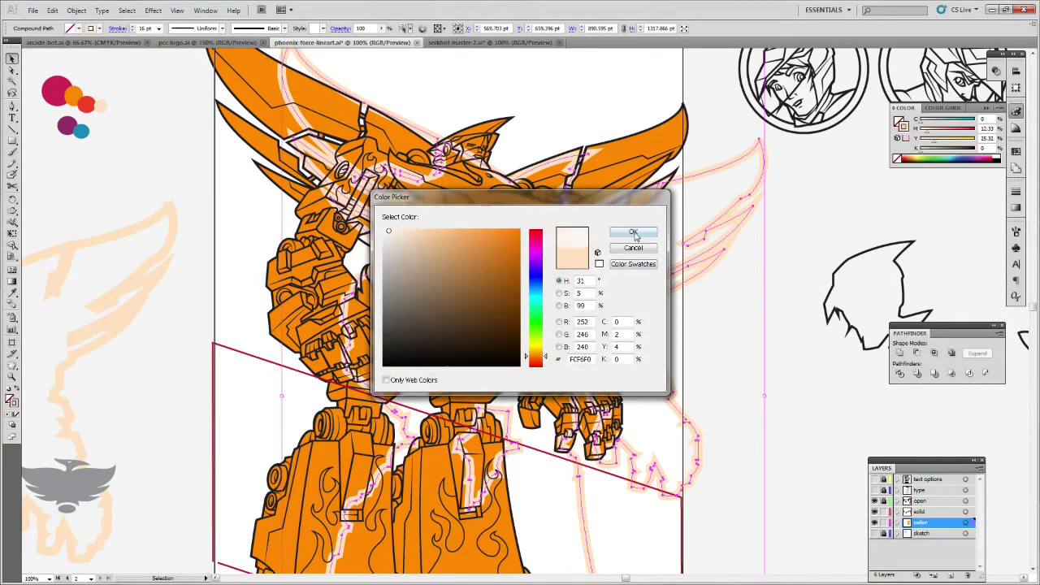
{"action": "left_click", "coordinate": [633, 233]}
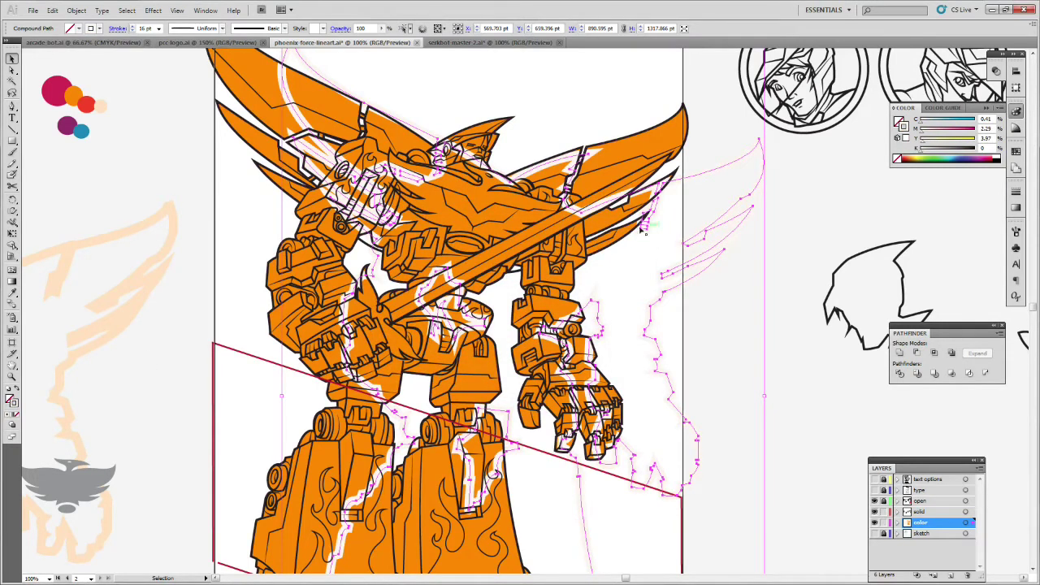
Step: Set the overlapping outline's stroke colour to pale beige F4E1D0
{"action": "double_click", "coordinate": [13, 402]}
{"action": "left_click", "coordinate": [403, 234]}
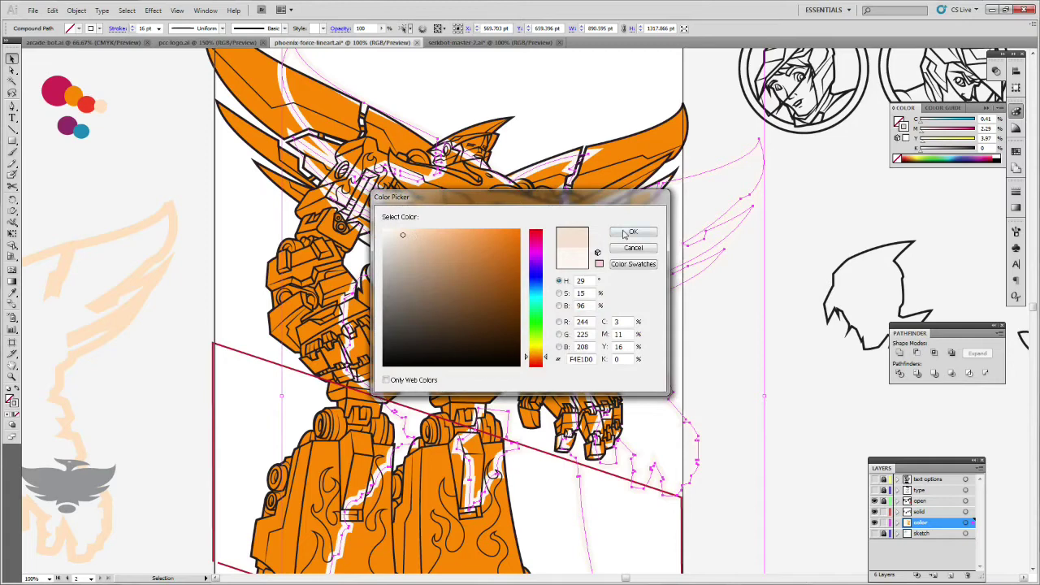
{"action": "left_click", "coordinate": [627, 234]}
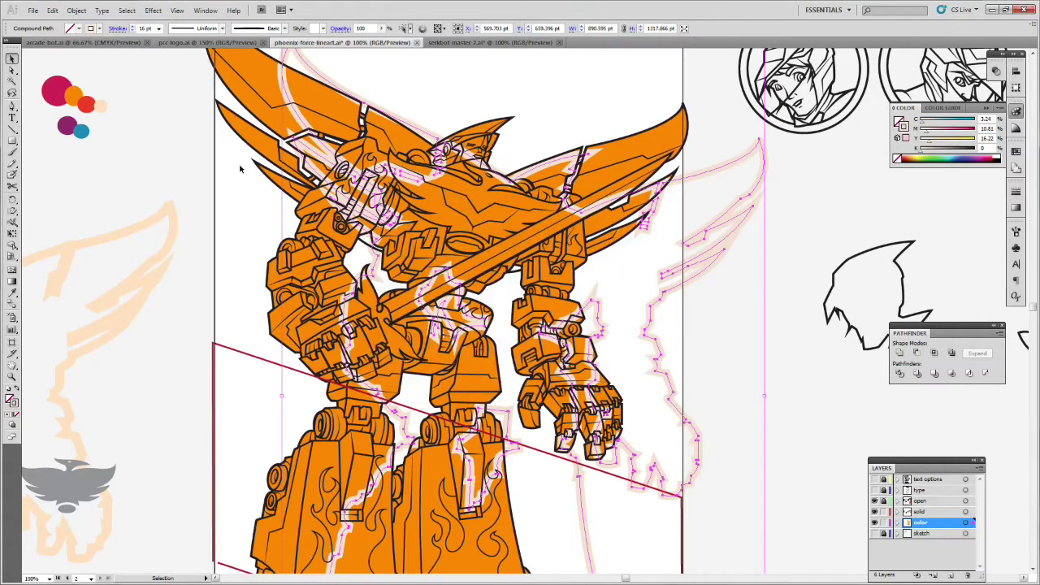
Step: Expand the beige outline's appearance and stroke into filled shapes
{"action": "left_click", "coordinate": [77, 11]}
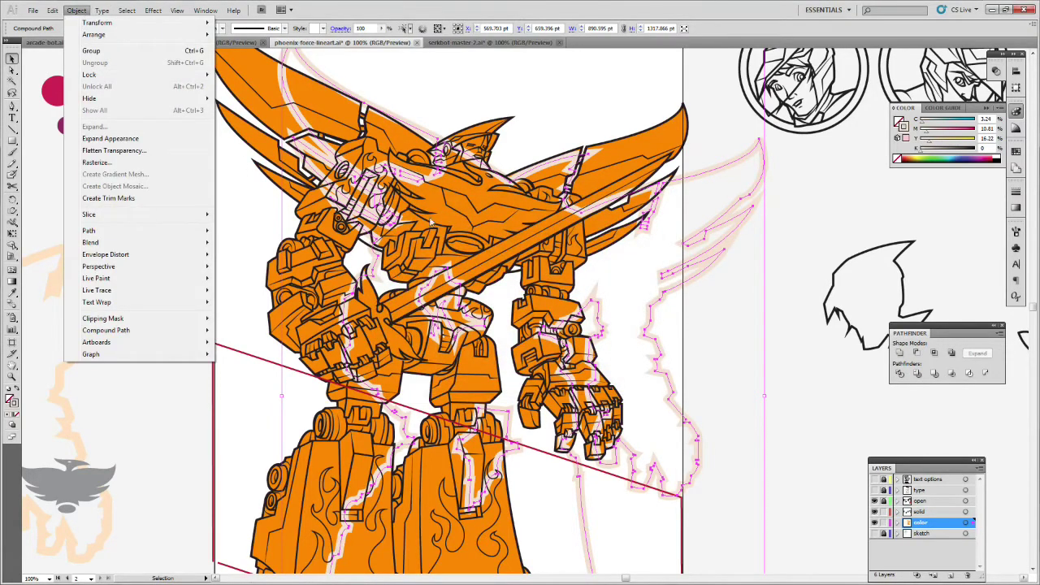
{"action": "left_click", "coordinate": [84, 13]}
{"action": "left_click", "coordinate": [78, 11]}
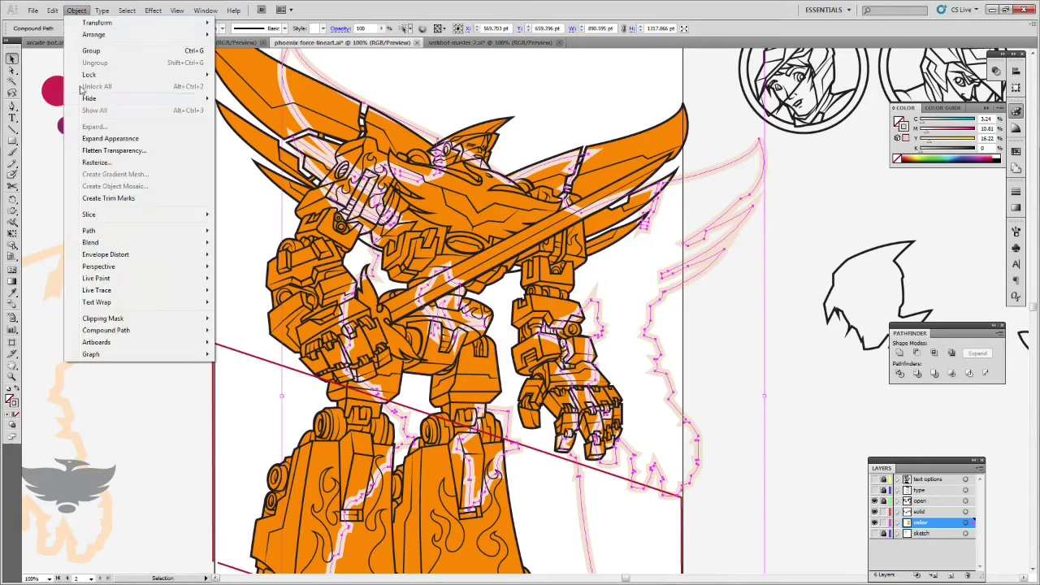
{"action": "left_click", "coordinate": [105, 138]}
{"action": "left_click", "coordinate": [77, 11]}
{"action": "left_click", "coordinate": [98, 128]}
{"action": "left_click", "coordinate": [574, 251]}
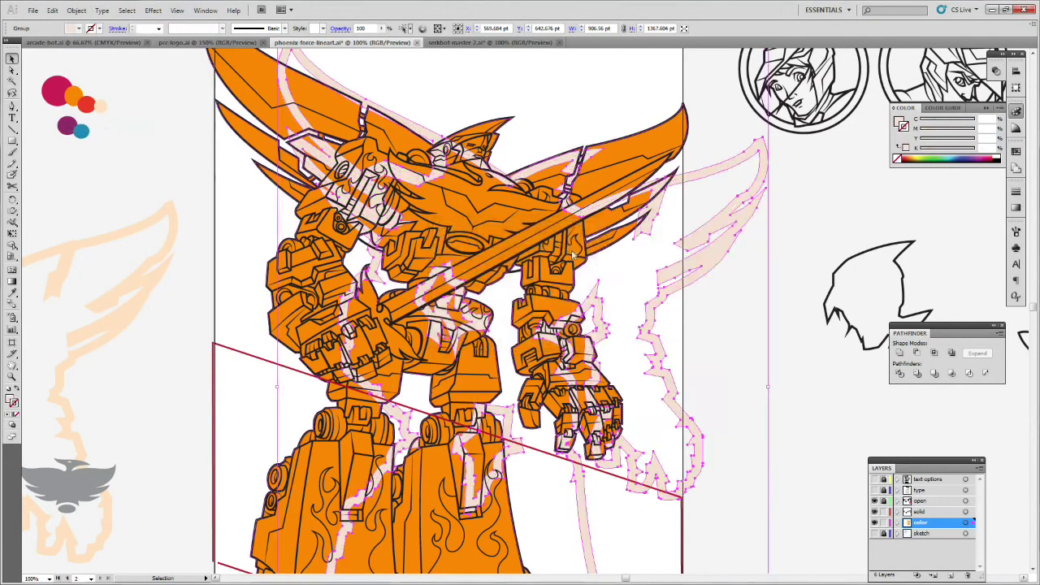
Step: Move the expanded beige outline onto the robot so it forms an even border around the silhouette
{"action": "left_click", "coordinate": [848, 180]}
{"action": "left_click_drag", "start_coordinate": [765, 180], "coordinate": [689, 145]}
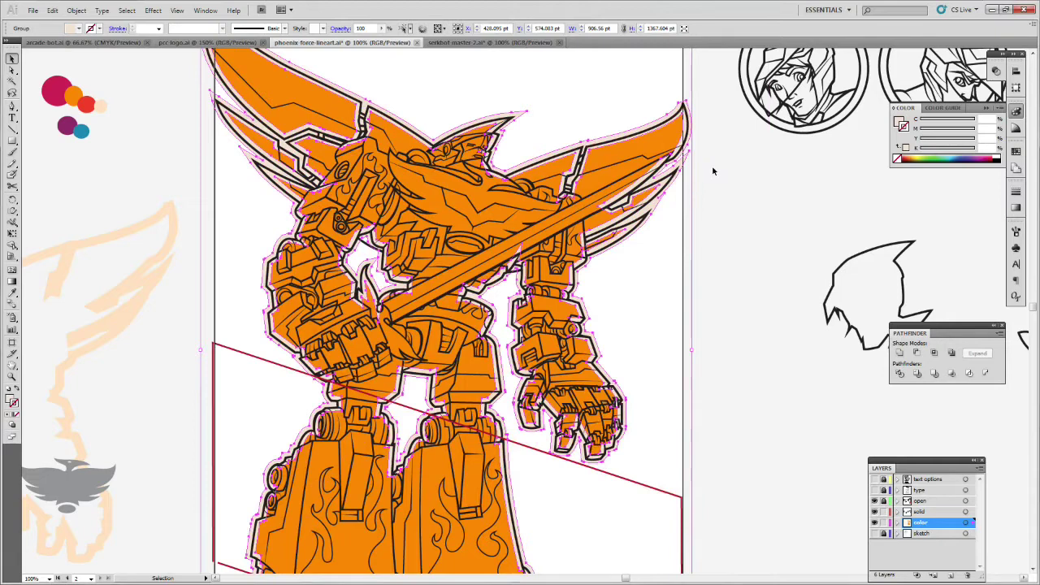
{"action": "key", "text": "Right"}
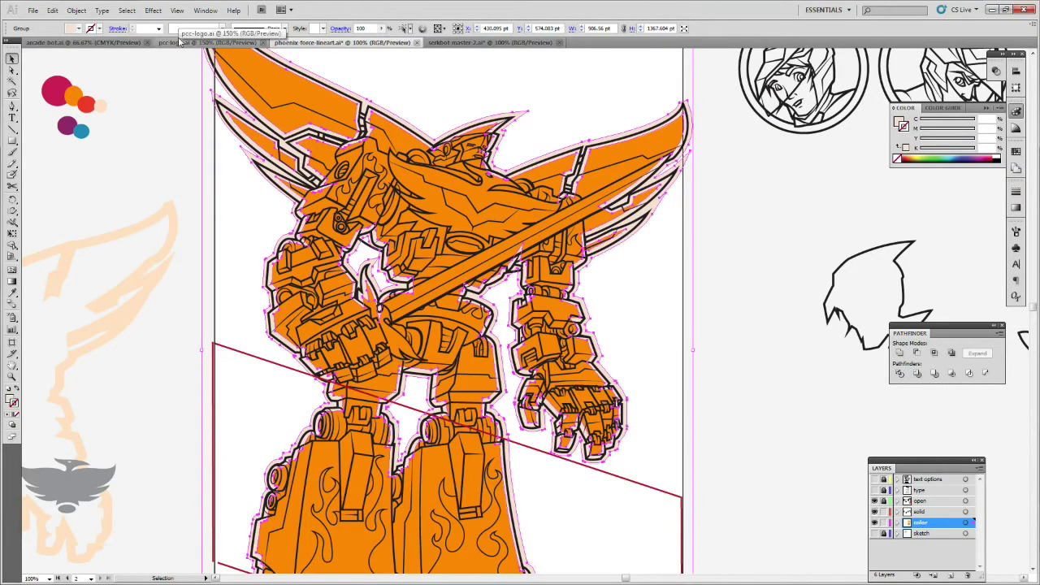
{"action": "left_click", "coordinate": [752, 178]}
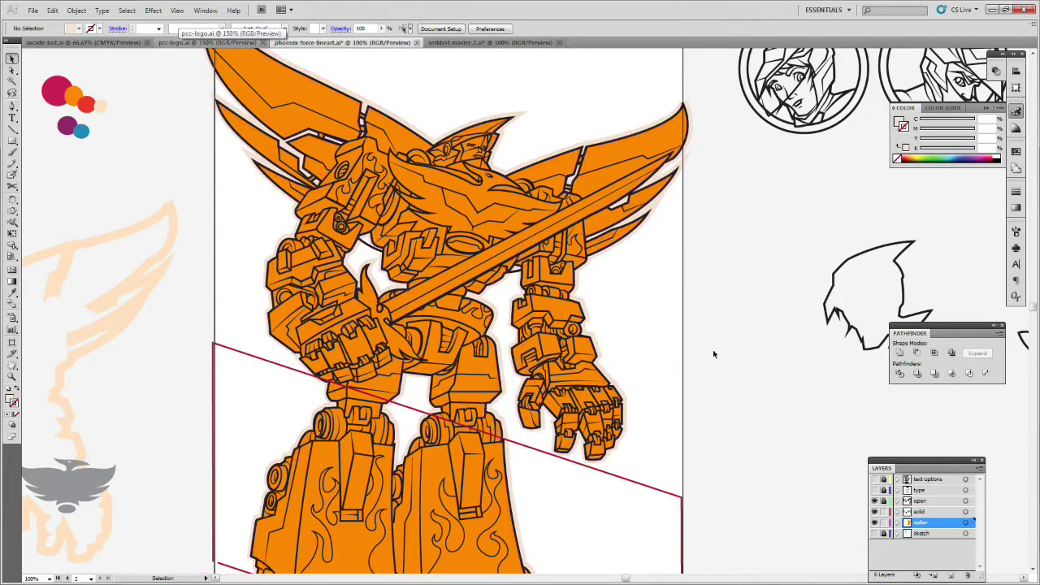
Step: Draw a small curved, pointed beige shape over the blunt border at the right wing's tip with the Pen tool
{"action": "left_click", "coordinate": [13, 376]}
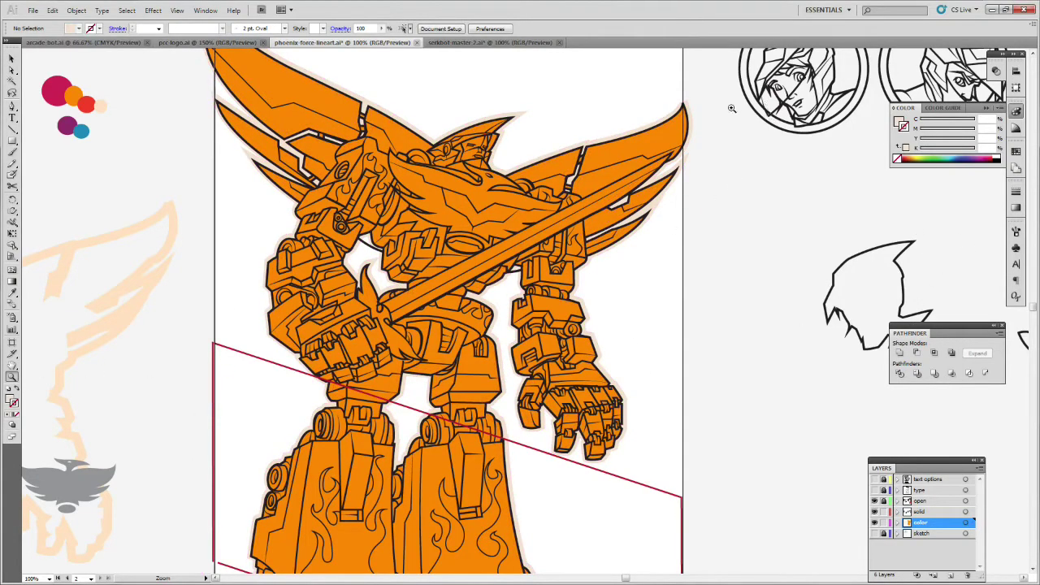
{"action": "left_click", "coordinate": [679, 137]}
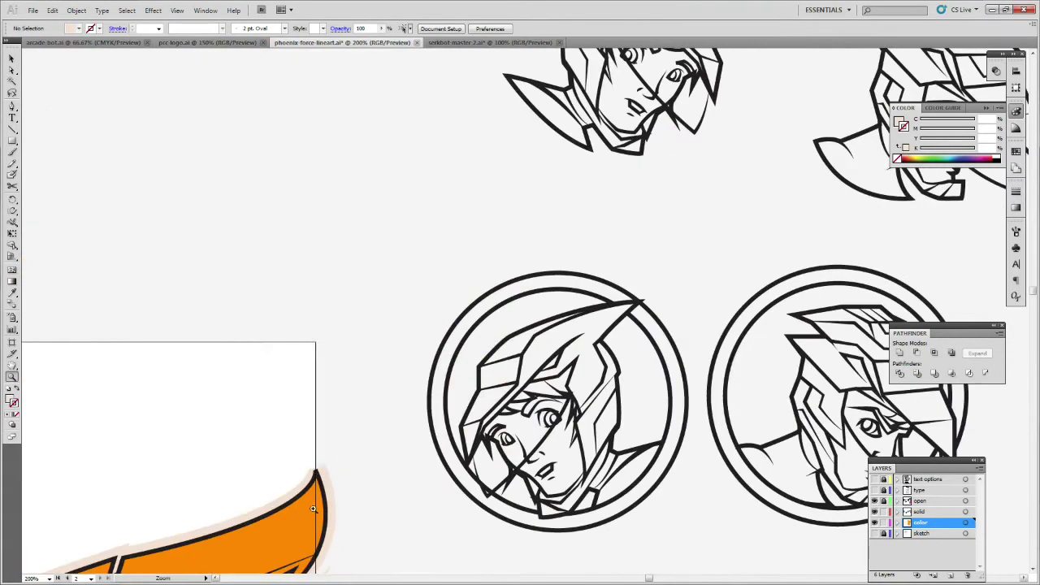
{"action": "left_click", "coordinate": [313, 532]}
{"action": "left_click", "coordinate": [14, 106]}
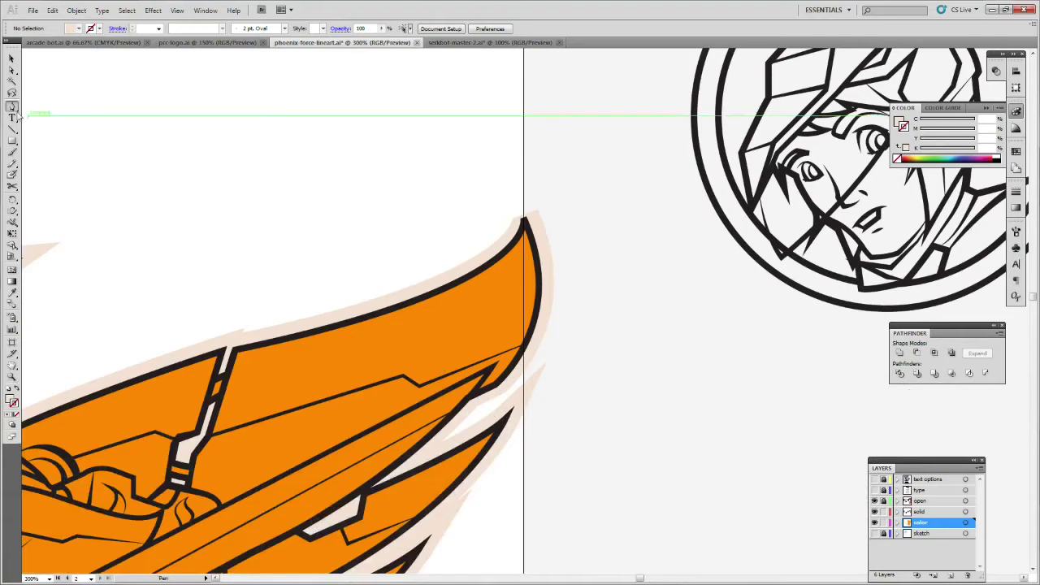
{"action": "left_click", "coordinate": [510, 226]}
{"action": "left_click_drag", "start_coordinate": [513, 223], "coordinate": [506, 168]}
{"action": "left_click", "coordinate": [513, 188]}
{"action": "left_click_drag", "start_coordinate": [538, 212], "coordinate": [549, 245]}
{"action": "left_click", "coordinate": [510, 227]}
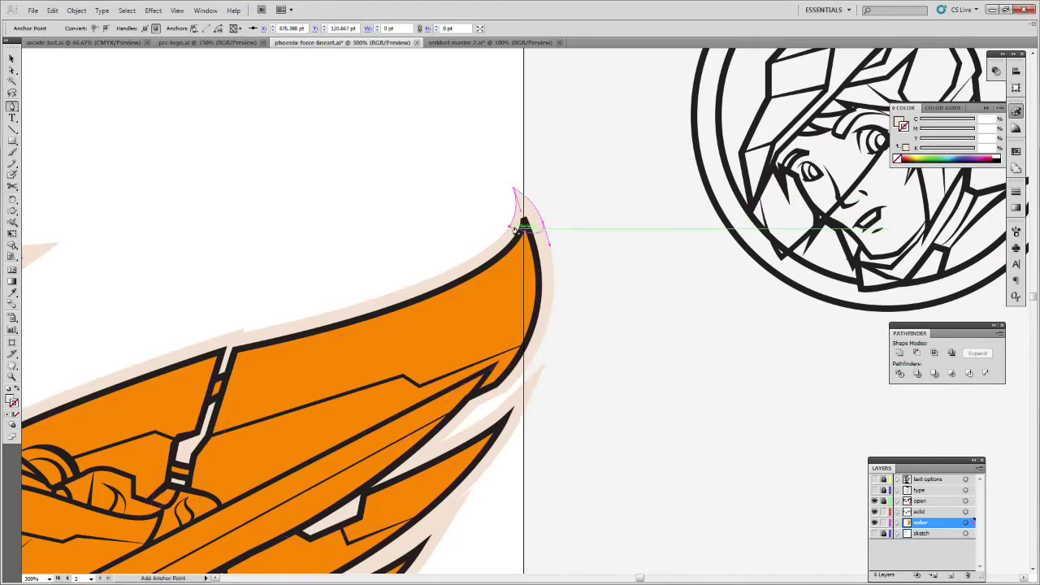
Step: Unite the pointed beige tip shape with the border outline and send the result behind the orange fill
{"action": "key", "text": "v"}
{"action": "left_click", "coordinate": [536, 202]}
{"action": "left_click", "coordinate": [512, 242], "text": "shift"}
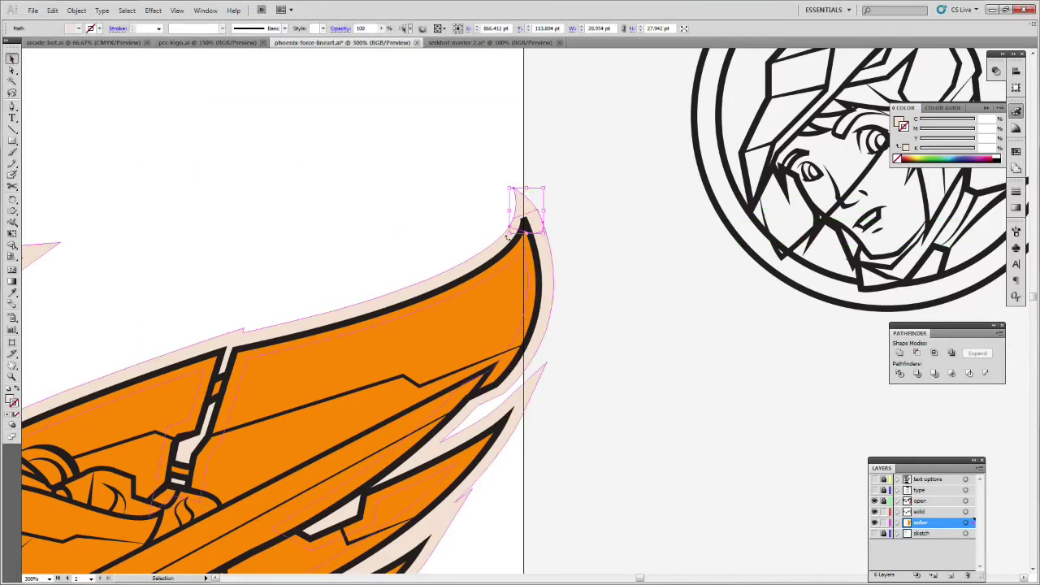
{"action": "left_click", "coordinate": [899, 354]}
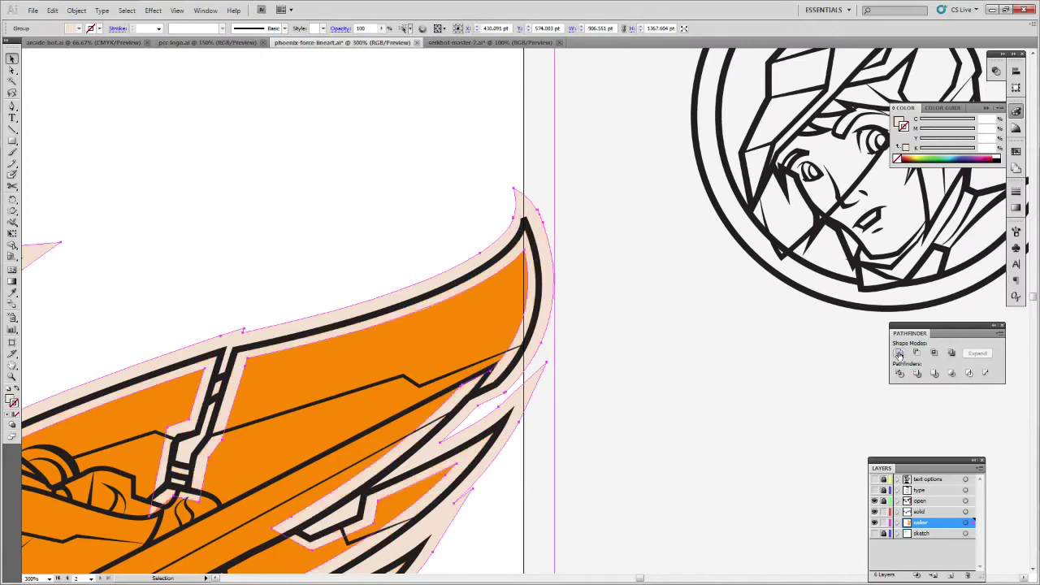
{"action": "key", "text": "ctrl+shift+bracketleft"}
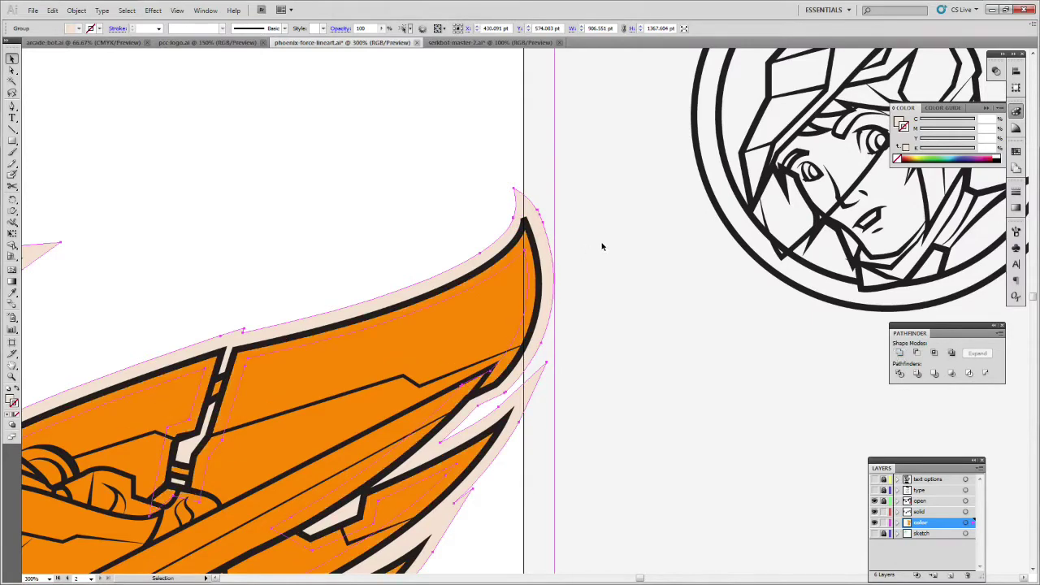
{"action": "left_click", "coordinate": [602, 246]}
Step: Draw a patch in the robot's sampled orange over the white gap between the raised arm and the waist
{"action": "left_click", "coordinate": [12, 375]}
{"action": "left_click", "coordinate": [498, 297], "text": "alt"}
{"action": "left_click", "coordinate": [487, 333], "text": "alt"}
{"action": "left_click", "coordinate": [482, 344], "text": "alt"}
{"action": "left_click", "coordinate": [479, 370], "text": "alt"}
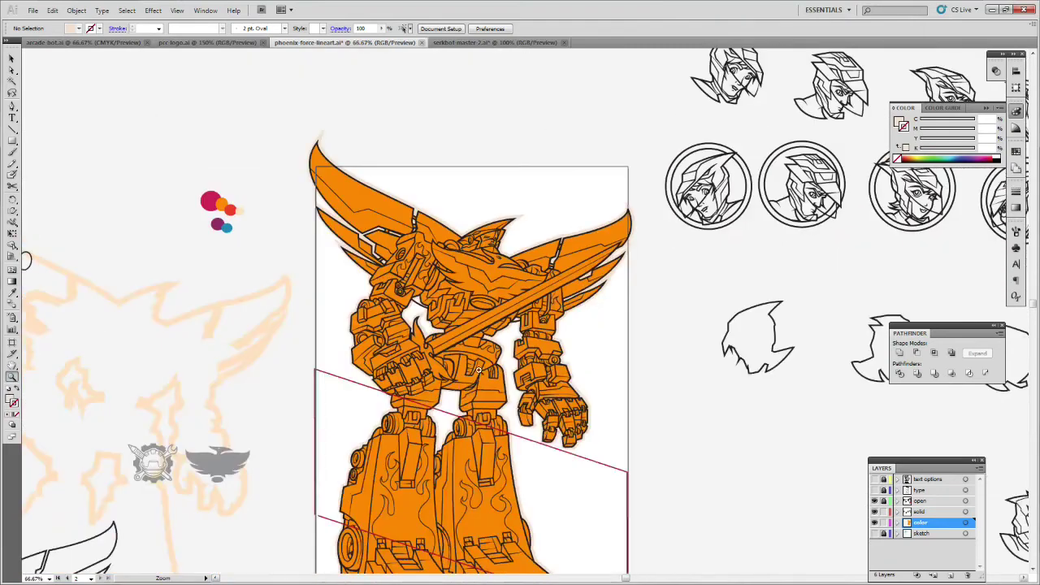
{"action": "left_click", "coordinate": [517, 357]}
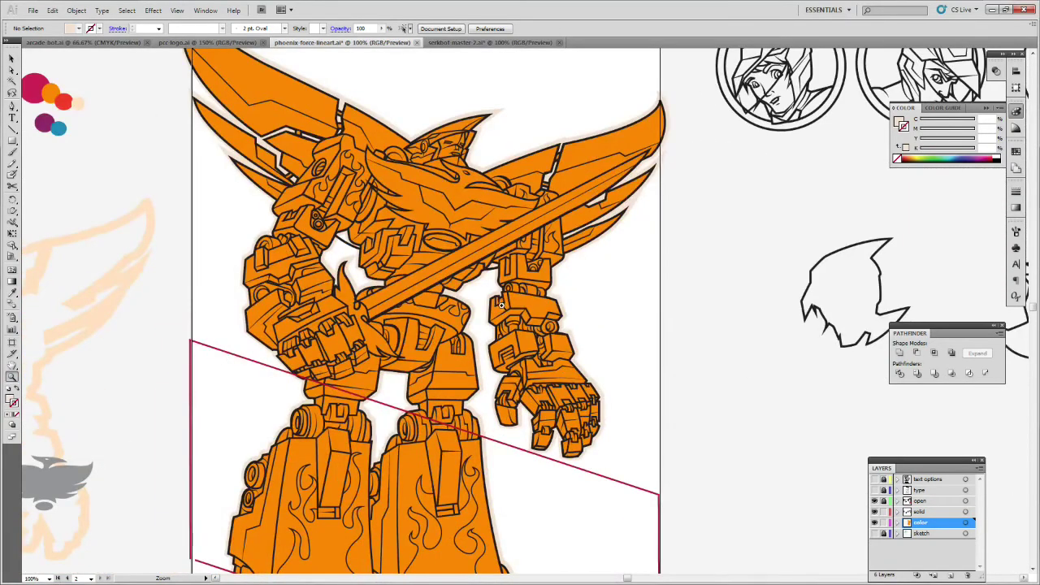
{"action": "left_click", "coordinate": [504, 298]}
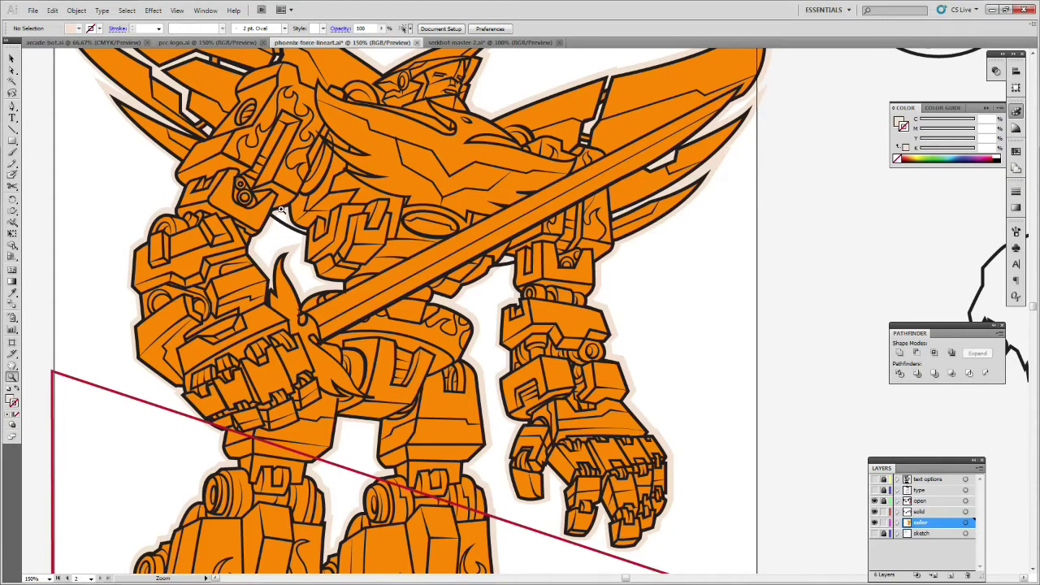
{"action": "left_click", "coordinate": [12, 292]}
{"action": "left_click", "coordinate": [372, 187]}
{"action": "left_click", "coordinate": [12, 106]}
{"action": "left_click_drag", "start_coordinate": [319, 238], "coordinate": [342, 241]}
{"action": "left_click", "coordinate": [334, 209]}
{"action": "left_click", "coordinate": [298, 174]}
{"action": "left_click", "coordinate": [277, 177]}
{"action": "left_click", "coordinate": [265, 212]}
{"action": "left_click", "coordinate": [319, 238]}
Step: Draw a matching orange patch over the gap below the sword beside the lowered arm, and select both patches with the orange base
{"action": "left_click", "coordinate": [492, 265]}
{"action": "left_click", "coordinate": [527, 258]}
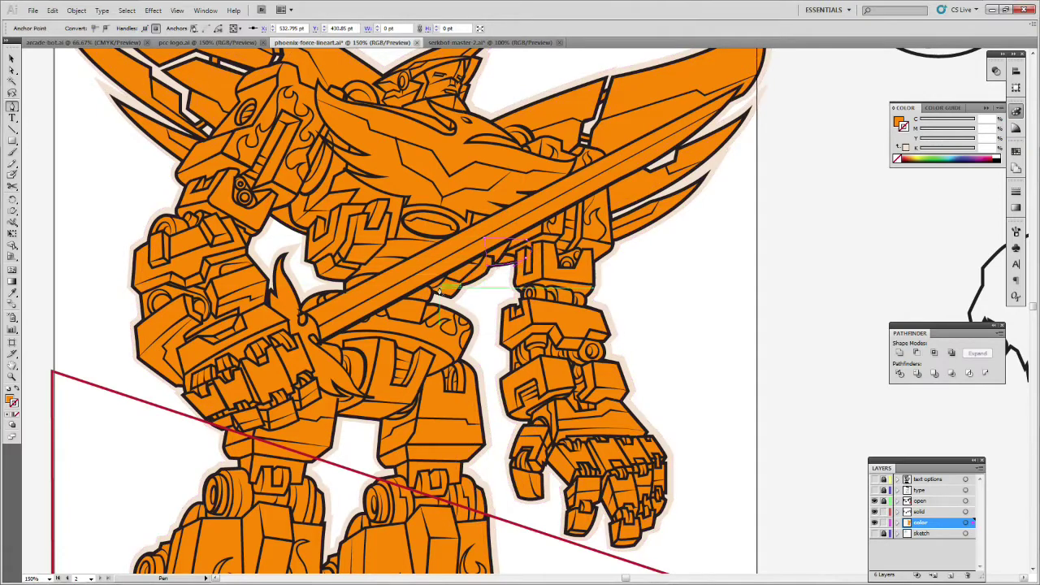
{"action": "key", "text": "v"}
{"action": "left_click", "coordinate": [278, 227]}
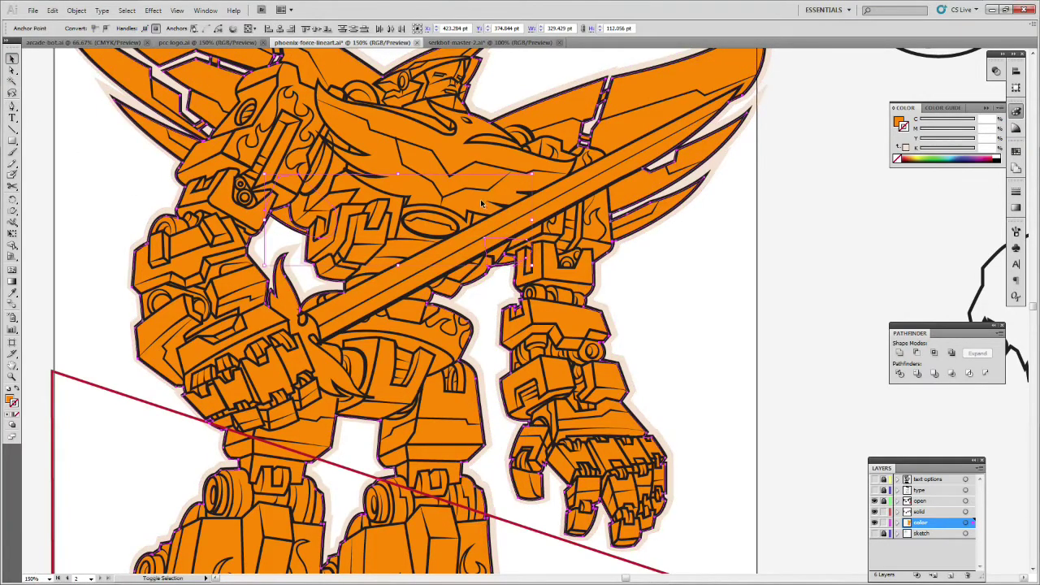
{"action": "left_click", "coordinate": [134, 230]}
Step: Draw a patch in the sampled border beige beneath the new fill between the raised arm and the waist
{"action": "left_click", "coordinate": [13, 292]}
{"action": "left_click", "coordinate": [273, 228]}
{"action": "left_click", "coordinate": [12, 106]}
{"action": "left_click", "coordinate": [268, 224]}
{"action": "left_click_drag", "start_coordinate": [314, 240], "coordinate": [336, 240]}
{"action": "left_click", "coordinate": [327, 225]}
{"action": "left_click_drag", "start_coordinate": [276, 200], "coordinate": [276, 208]}
{"action": "left_click", "coordinate": [268, 223]}
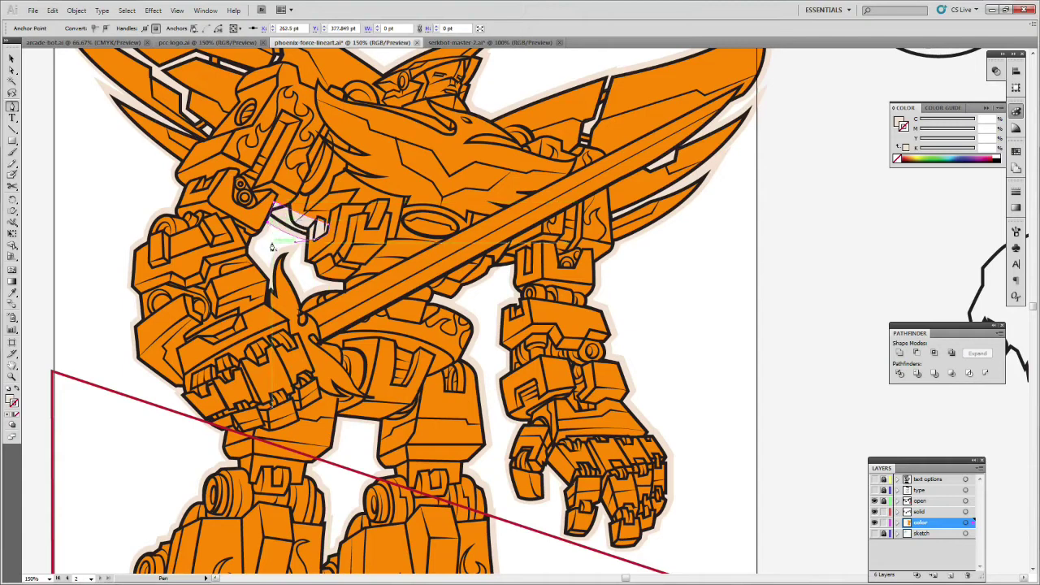
{"action": "left_click_drag", "start_coordinate": [67, 85], "coordinate": [60, 86]}
{"action": "key", "text": "Delete"}
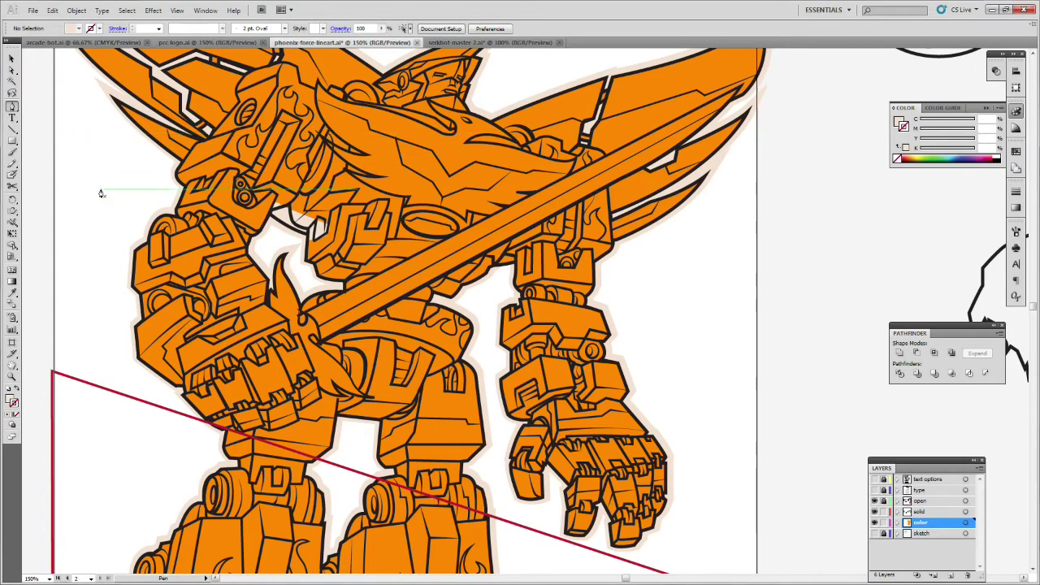
Step: Draw a second beige patch beneath the sword, across the gap between the waist and the lowered arm
{"action": "left_click", "coordinate": [488, 272]}
{"action": "left_click_drag", "start_coordinate": [525, 264], "coordinate": [537, 260]}
{"action": "left_click", "coordinate": [504, 254]}
{"action": "left_click", "coordinate": [489, 258]}
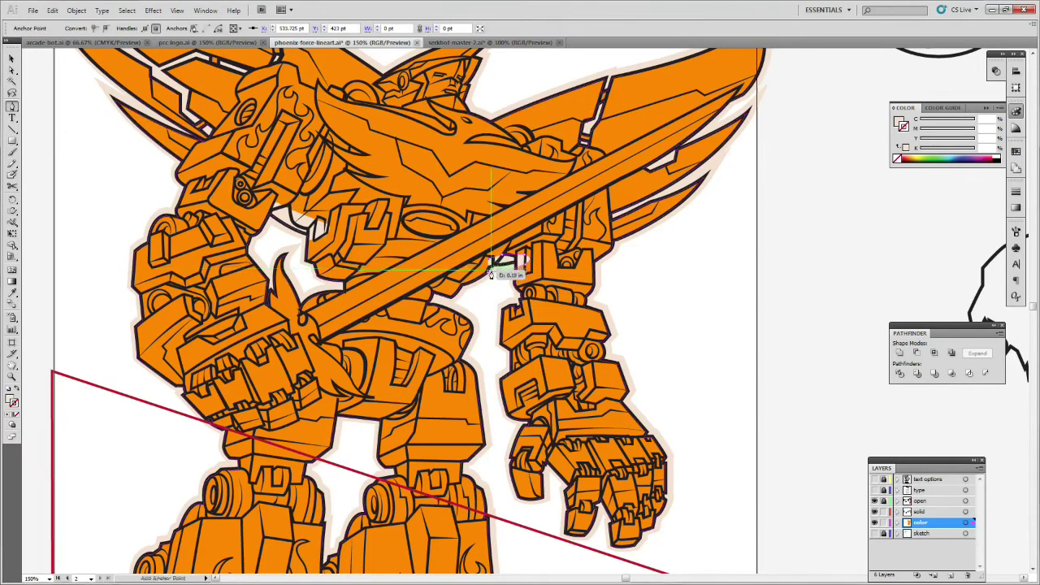
{"action": "left_click", "coordinate": [488, 272]}
Step: Unite both beige patches with the outer border and place the merged shape behind the orange fill
{"action": "key", "text": "v"}
{"action": "left_click", "coordinate": [286, 225], "text": "shift"}
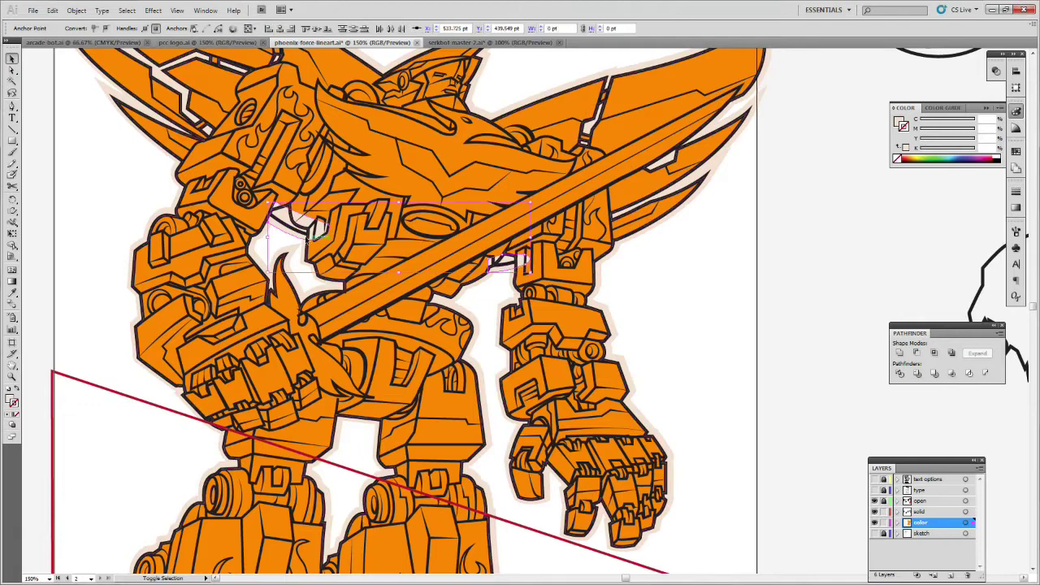
{"action": "left_click", "coordinate": [463, 296], "text": "shift"}
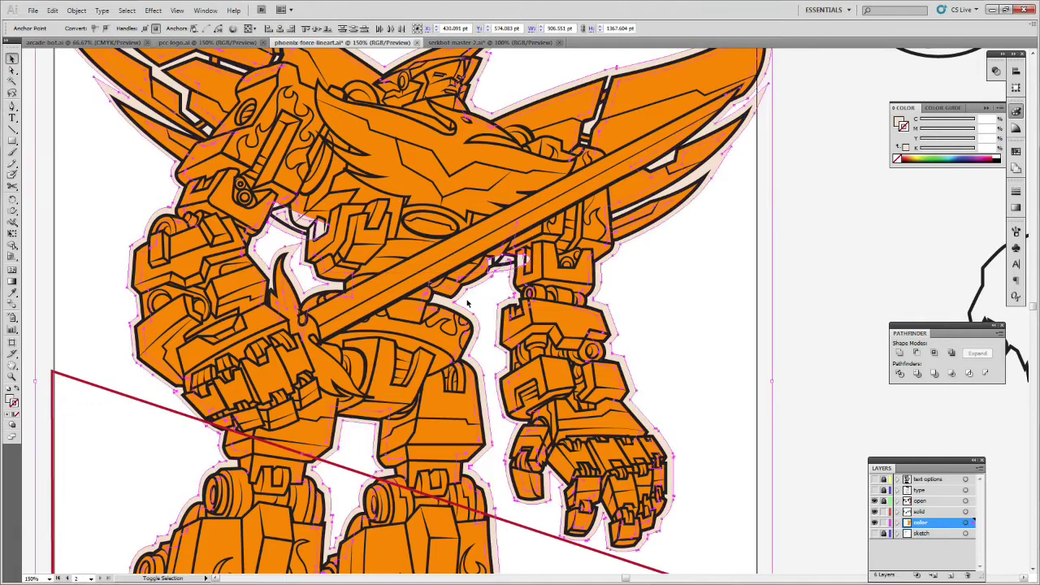
{"action": "left_click", "coordinate": [899, 352]}
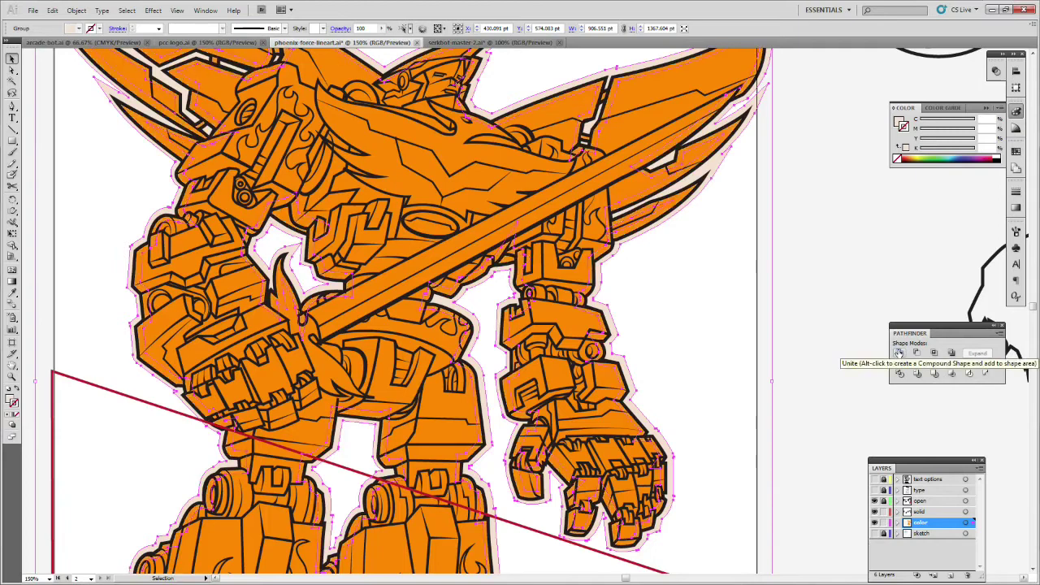
{"action": "left_click", "coordinate": [725, 261]}
Step: Shift the merged beige border about 2.4 pt left and 1.2 pt down to even it around the robot
{"action": "key", "text": "z"}
{"action": "key", "text": "v"}
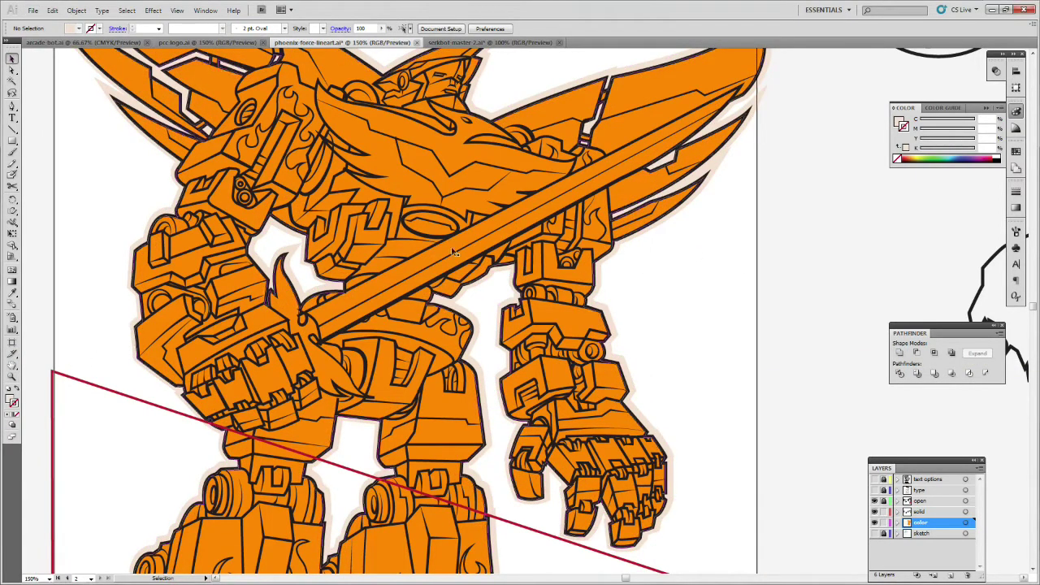
{"action": "left_click_drag", "start_coordinate": [610, 310], "coordinate": [611, 317]}
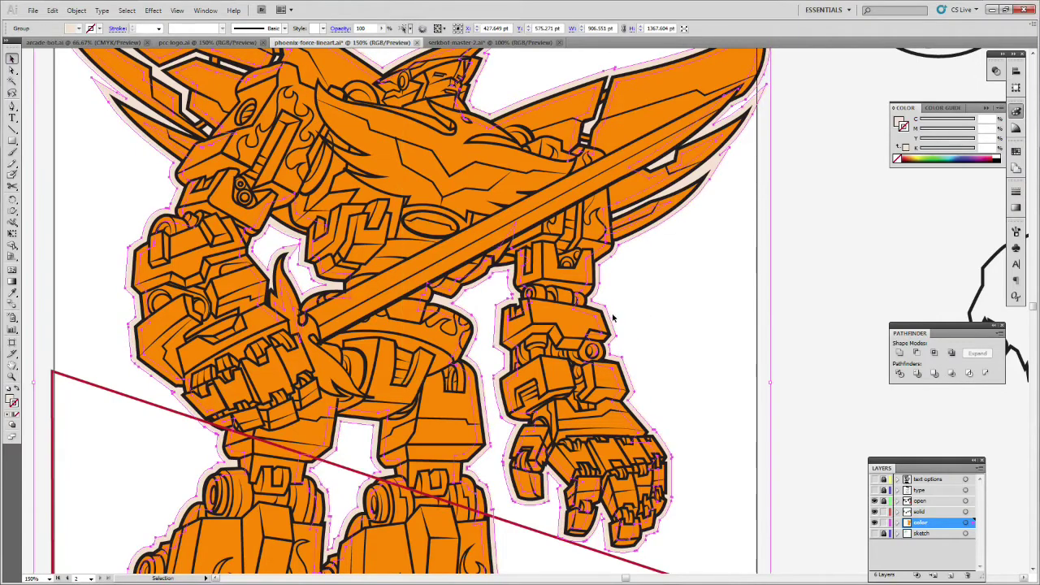
{"action": "left_click", "coordinate": [696, 343]}
{"action": "key", "text": "z"}
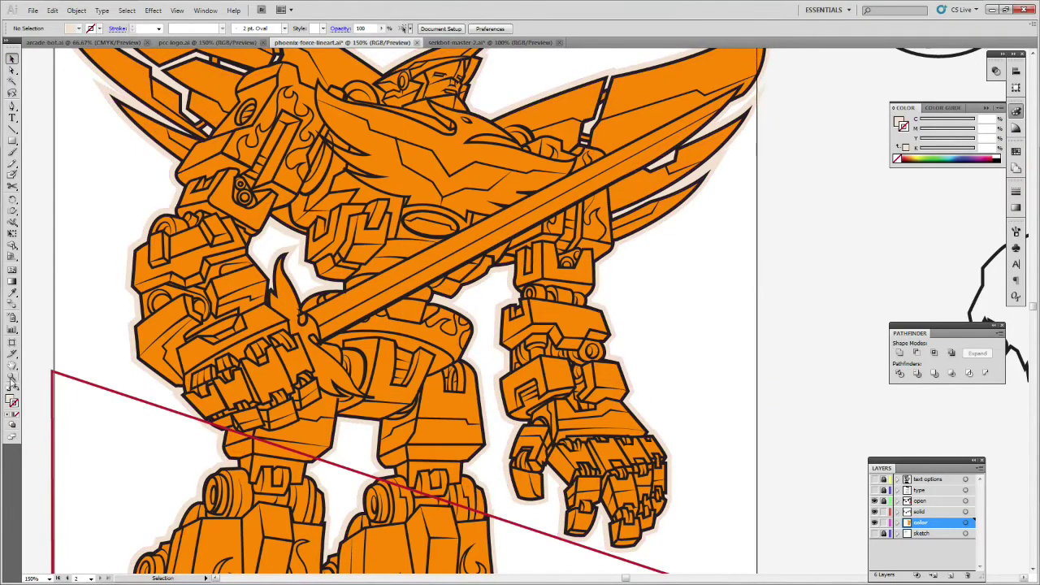
Step: Select the row of five helmeted head silhouettes and fill them with the palette's blue swatch, without a stroke
{"action": "left_click", "coordinate": [563, 246], "text": "alt"}
{"action": "left_click", "coordinate": [578, 274], "text": "alt"}
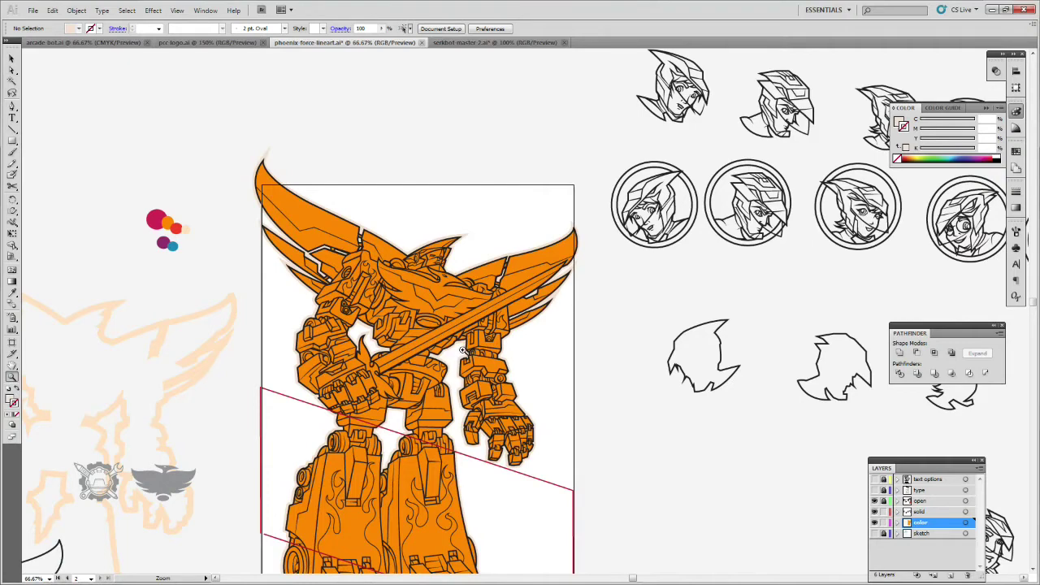
{"action": "left_click", "coordinate": [411, 319]}
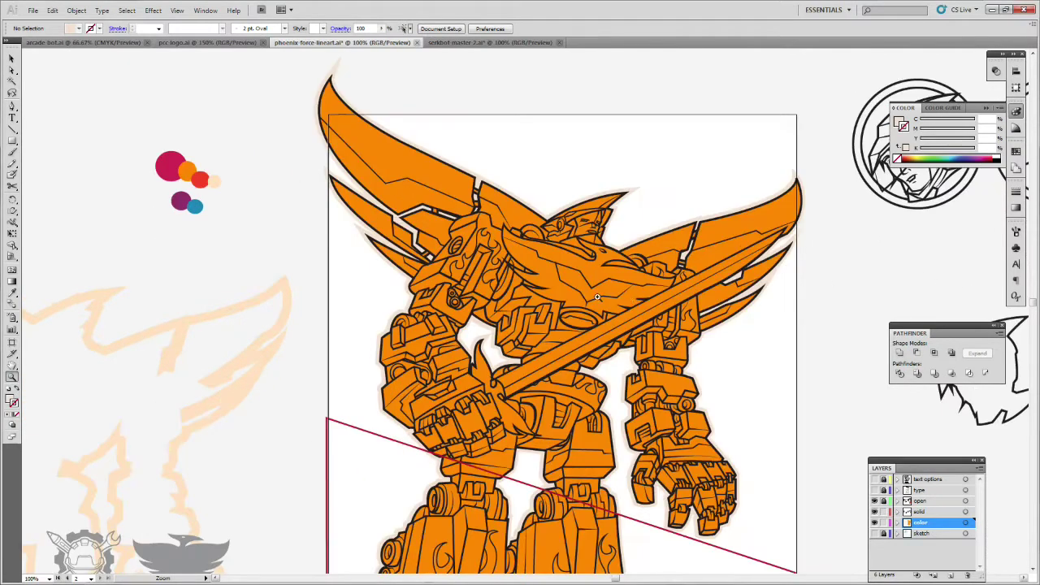
{"action": "left_click", "coordinate": [635, 300]}
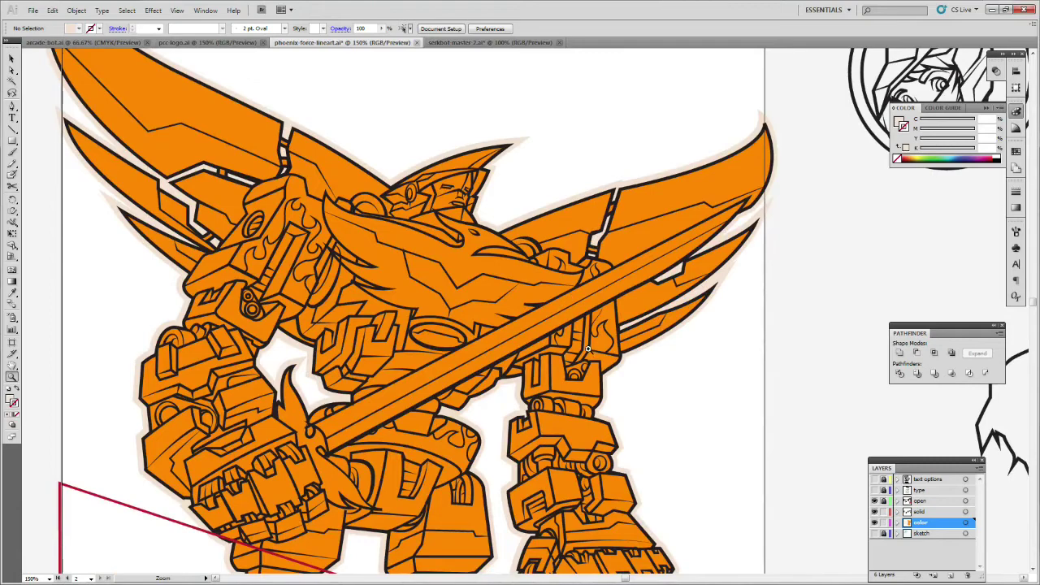
{"action": "left_click", "coordinate": [674, 314], "text": "alt"}
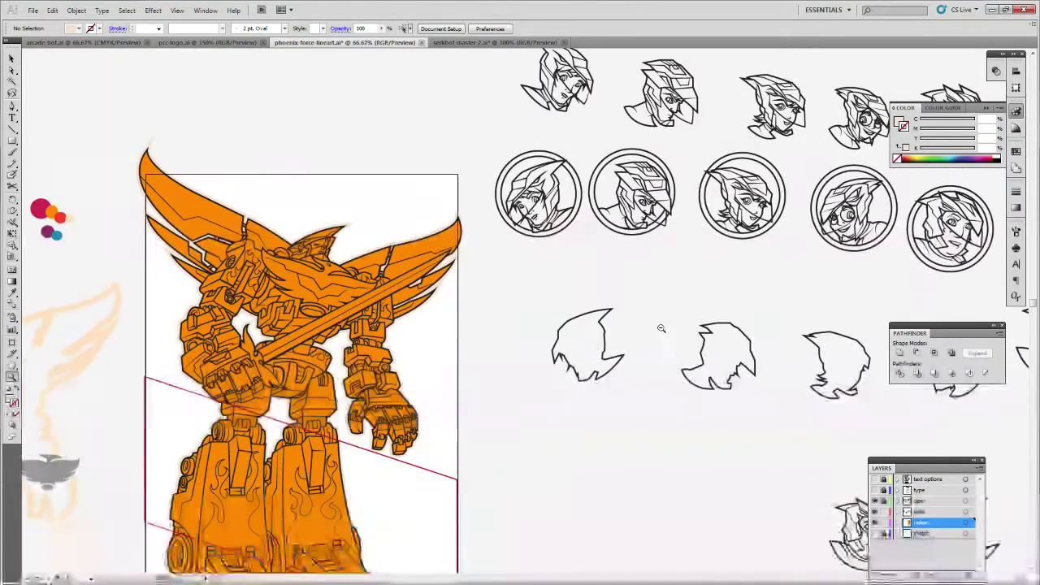
{"action": "left_click", "coordinate": [650, 327], "text": "alt"}
{"action": "key", "text": "v"}
{"action": "left_click_drag", "start_coordinate": [459, 291], "coordinate": [857, 353]}
{"action": "left_click_drag", "start_coordinate": [666, 579], "coordinate": [650, 577]}
{"action": "left_click", "coordinate": [172, 236]}
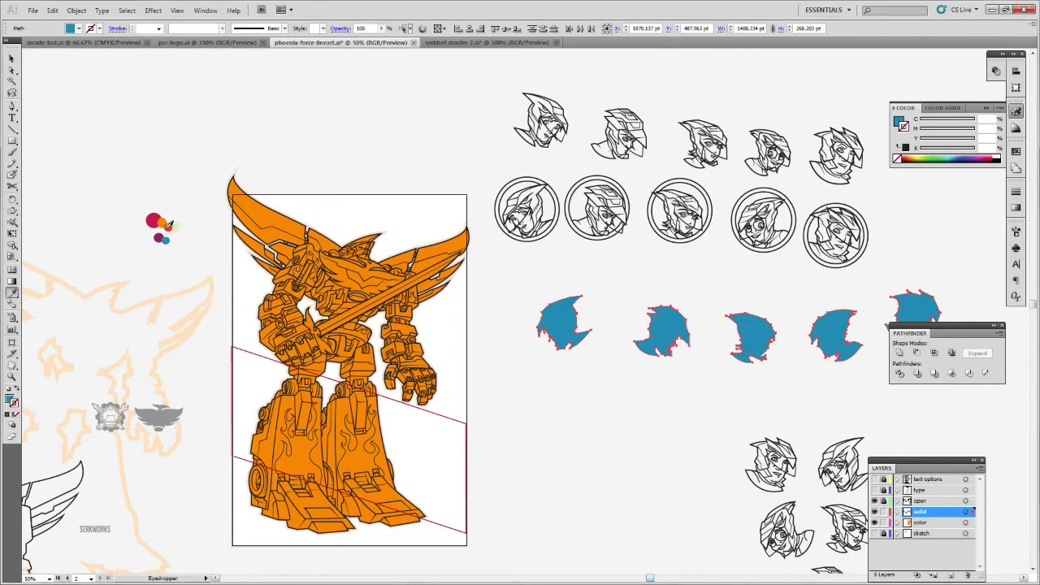
Step: Move the blue silhouettes to the color layer and position the row so the first fits the first circled head
{"action": "left_click", "coordinate": [11, 59]}
{"action": "left_click_drag", "start_coordinate": [969, 512], "coordinate": [969, 522]}
{"action": "left_click_drag", "start_coordinate": [571, 332], "coordinate": [536, 221]}
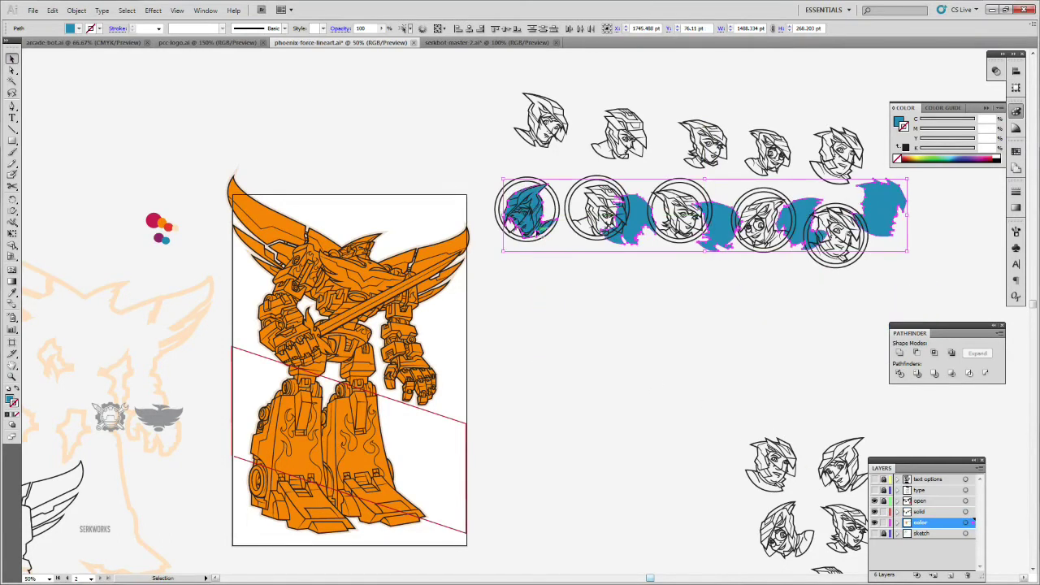
Step: Move the second blue silhouette beneath the line art of the second circled head
{"action": "left_click", "coordinate": [568, 305]}
{"action": "left_click_drag", "start_coordinate": [644, 224], "coordinate": [613, 215]}
{"action": "left_click", "coordinate": [628, 251]}
{"action": "left_click", "coordinate": [12, 376]}
{"action": "left_click", "coordinate": [770, 256]}
{"action": "key", "text": "v"}
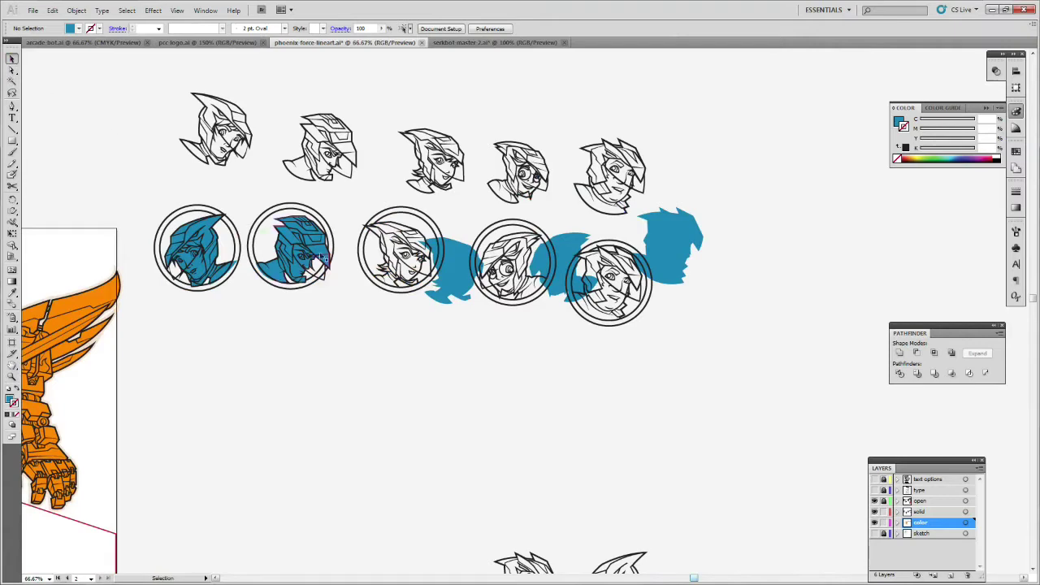
Step: Align the remaining blue fill silhouettes behind the line art of the third, fourth and fifth circular portraits
{"action": "left_click_drag", "start_coordinate": [459, 276], "coordinate": [411, 263]}
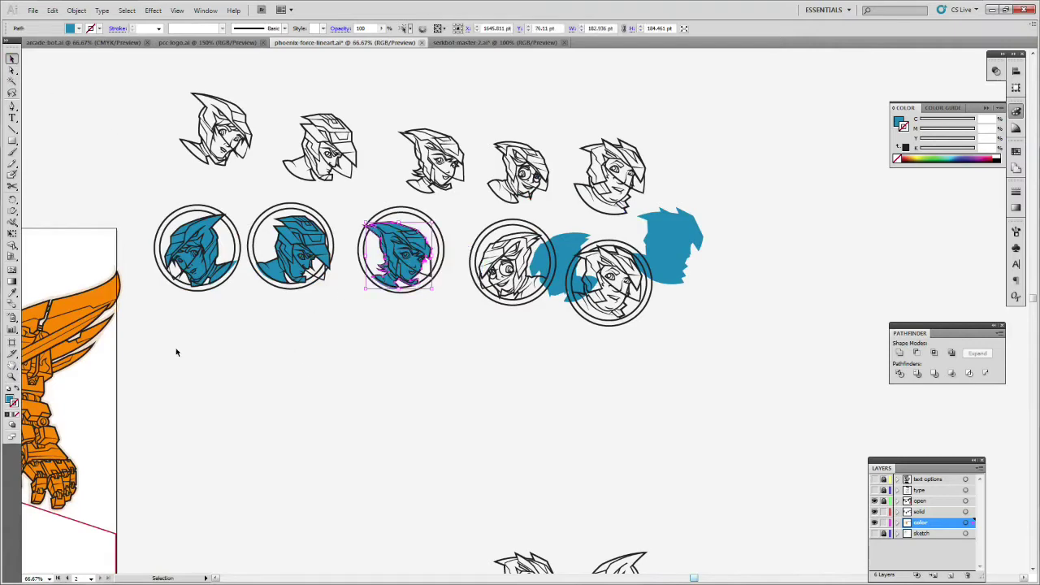
{"action": "left_click", "coordinate": [12, 377]}
{"action": "left_click", "coordinate": [559, 299]}
{"action": "left_click", "coordinate": [12, 57]}
{"action": "left_click", "coordinate": [390, 413]}
{"action": "left_click_drag", "start_coordinate": [531, 246], "coordinate": [456, 251]}
{"action": "left_click", "coordinate": [571, 200]}
{"action": "left_click_drag", "start_coordinate": [692, 225], "coordinate": [594, 283]}
{"action": "left_click", "coordinate": [717, 297]}
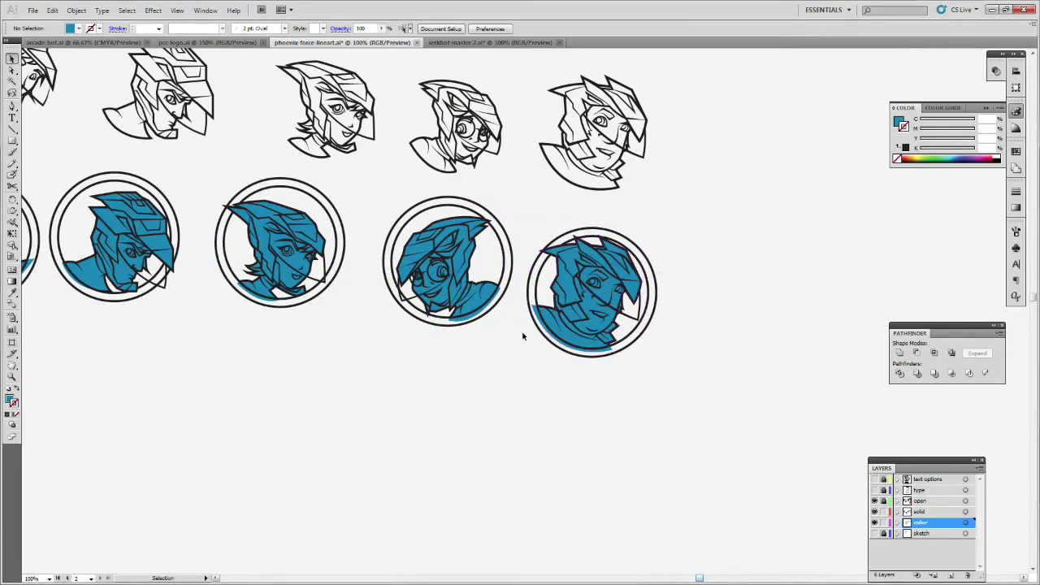
Step: Draw a closed Pen shape along the fifth portrait's inner ring, covering the blue fill that spills past it
{"action": "left_click", "coordinate": [12, 107]}
{"action": "left_click", "coordinate": [533, 305]}
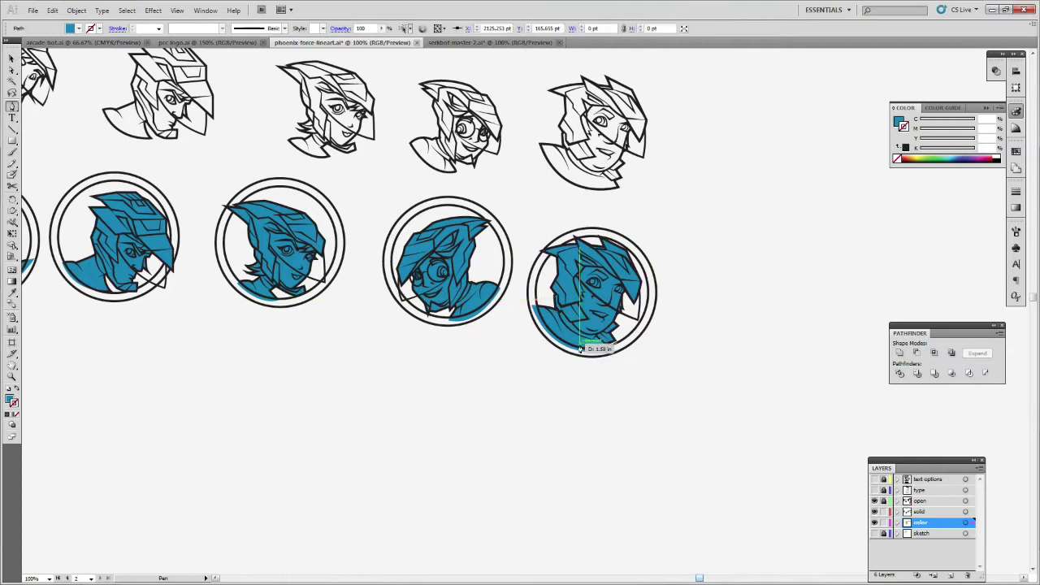
{"action": "left_click_drag", "start_coordinate": [578, 349], "coordinate": [628, 339]}
{"action": "left_click", "coordinate": [630, 359]}
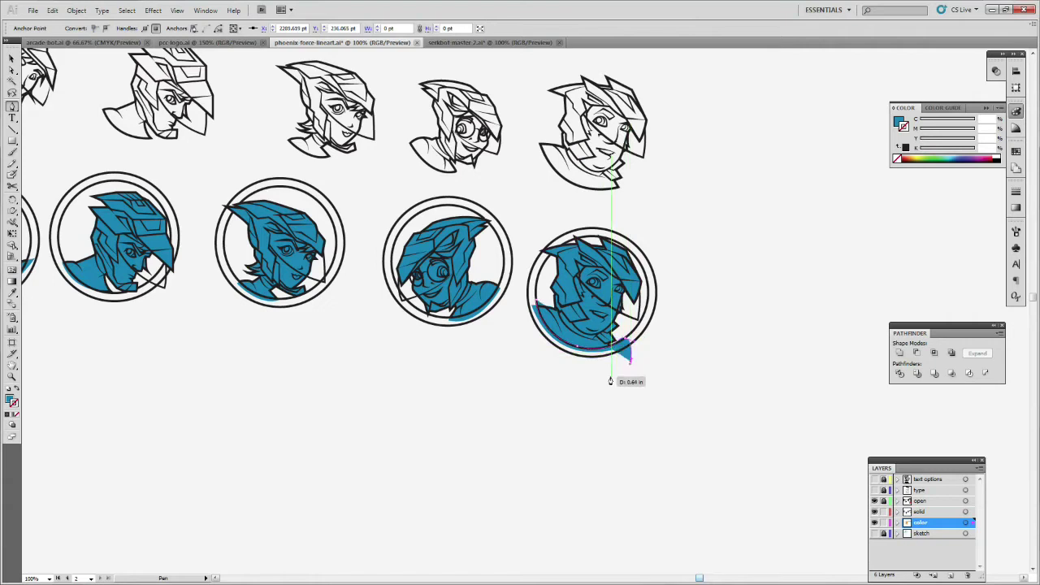
{"action": "left_click", "coordinate": [612, 376]}
{"action": "left_click", "coordinate": [568, 379]}
{"action": "left_click", "coordinate": [518, 368]}
{"action": "left_click", "coordinate": [502, 339]}
{"action": "left_click", "coordinate": [522, 314]}
{"action": "left_click", "coordinate": [519, 300]}
{"action": "left_click", "coordinate": [536, 302]}
Step: Subtract the drawn shape from the fifth portrait's blue silhouette so the shoulder ends at the inner ring
{"action": "key", "text": "v"}
{"action": "left_click", "coordinate": [567, 335], "text": "shift"}
{"action": "left_click", "coordinate": [917, 355]}
{"action": "left_click", "coordinate": [785, 407]}
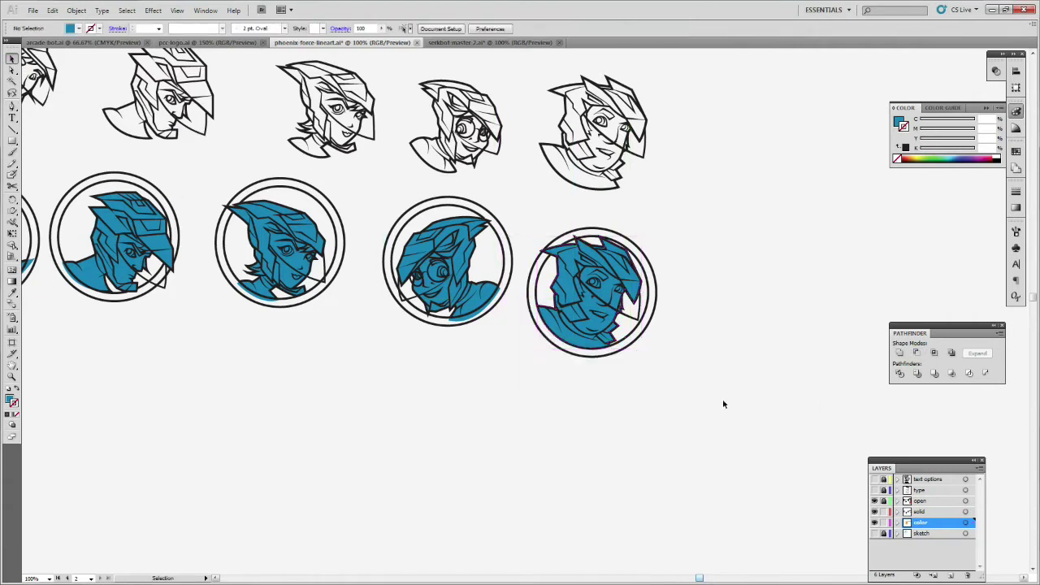
Step: Draw a closed Pen shape over the blue fill spilling past the fourth portrait's inner ring at the shoulder
{"action": "key", "text": "p"}
{"action": "left_click", "coordinate": [444, 317]}
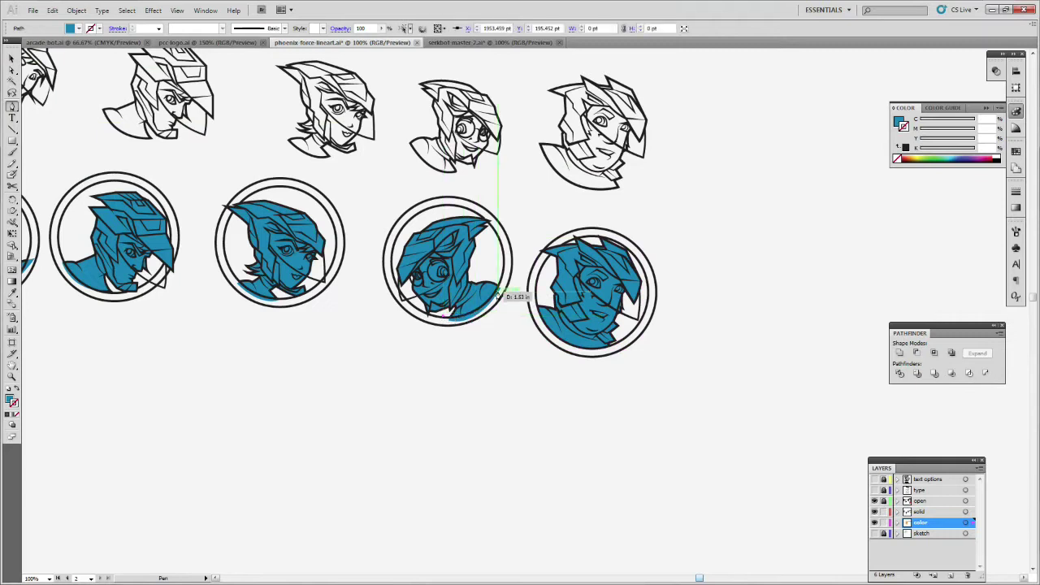
{"action": "key", "text": "ctrl+z"}
{"action": "left_click", "coordinate": [444, 317]}
{"action": "left_click_drag", "start_coordinate": [501, 279], "coordinate": [520, 239]}
{"action": "left_click_drag", "start_coordinate": [507, 324], "coordinate": [432, 336]}
{"action": "left_click", "coordinate": [444, 318]}
Step: Trim the fourth portrait's blue silhouette by subtracting the drawn shape from it
{"action": "key", "text": "v"}
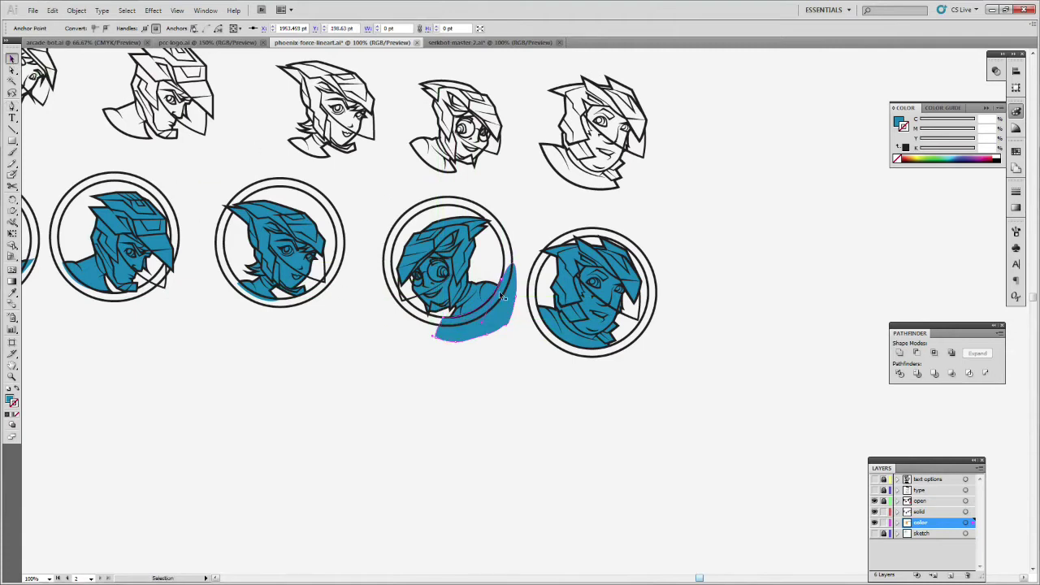
{"action": "left_click", "coordinate": [487, 296], "text": "shift"}
{"action": "left_click", "coordinate": [917, 354]}
{"action": "left_click", "coordinate": [657, 442]}
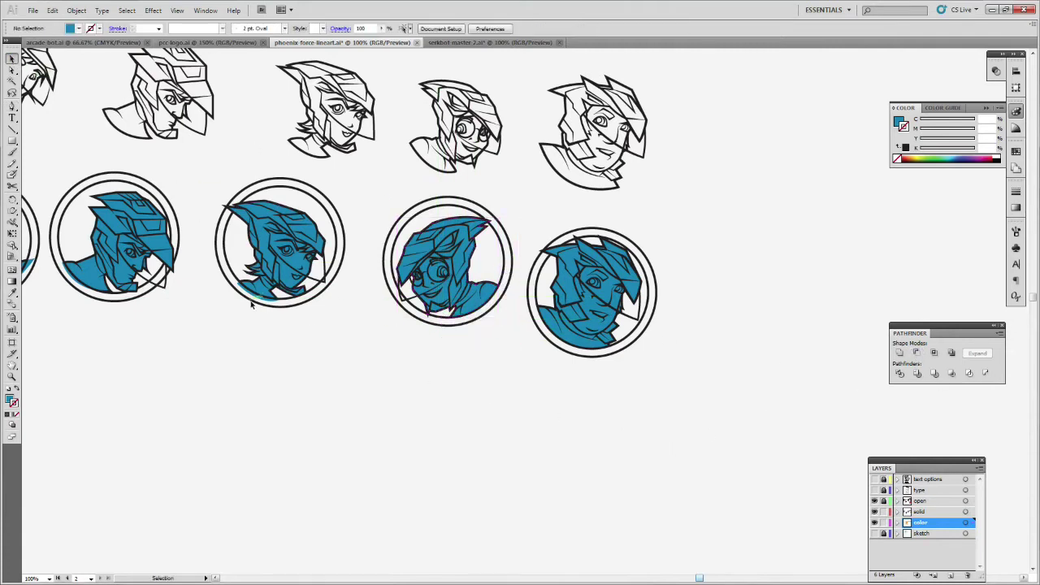
Step: Draw a closed Pen shape following the lower inner ring of the third portrait, enclosing the overflowing blue fill
{"action": "left_click", "coordinate": [12, 107]}
{"action": "left_click", "coordinate": [234, 274]}
{"action": "left_click_drag", "start_coordinate": [278, 298], "coordinate": [313, 298]}
{"action": "left_click", "coordinate": [305, 299]}
{"action": "left_click", "coordinate": [297, 322]}
{"action": "left_click", "coordinate": [273, 326]}
{"action": "left_click", "coordinate": [242, 315]}
{"action": "left_click", "coordinate": [227, 297]}
{"action": "left_click", "coordinate": [226, 277]}
{"action": "left_click", "coordinate": [234, 275]}
Step: Subtract the drawn shape from the third portrait's blue silhouette
{"action": "left_click", "coordinate": [12, 59]}
{"action": "left_click", "coordinate": [274, 287], "text": "shift"}
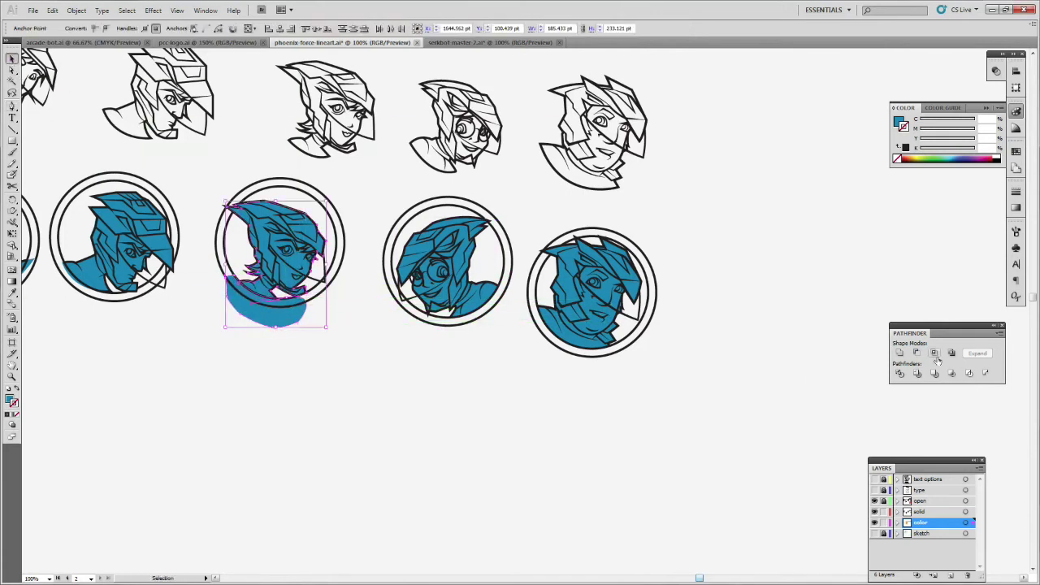
{"action": "left_click", "coordinate": [917, 354]}
{"action": "left_click", "coordinate": [634, 457]}
Step: Draw a closed Pen shape along the second portrait's lower inner ring, around the blue fill outside it
{"action": "left_click", "coordinate": [12, 106]}
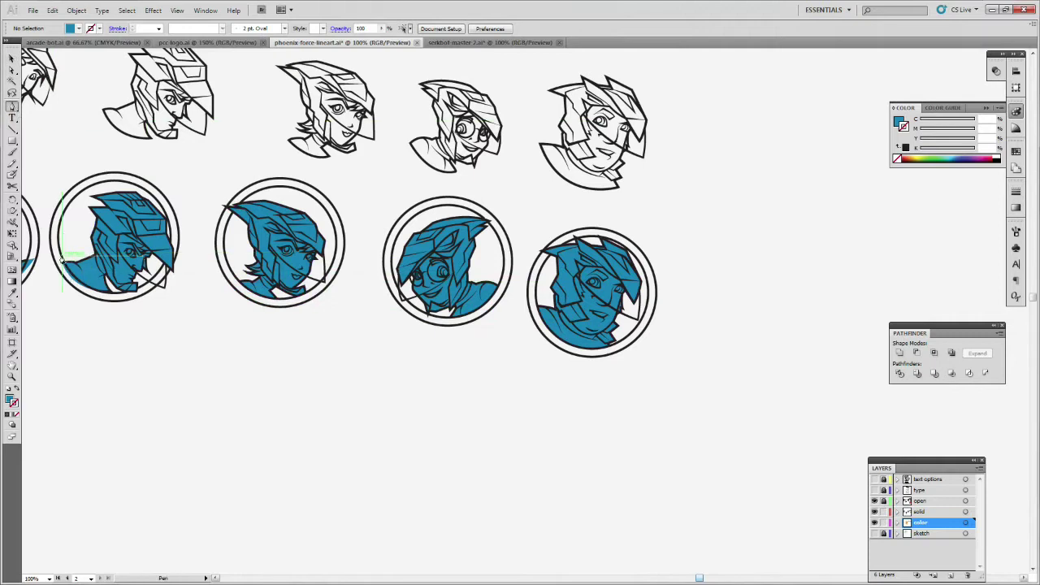
{"action": "left_click", "coordinate": [62, 257]}
{"action": "left_click_drag", "start_coordinate": [114, 293], "coordinate": [162, 290]}
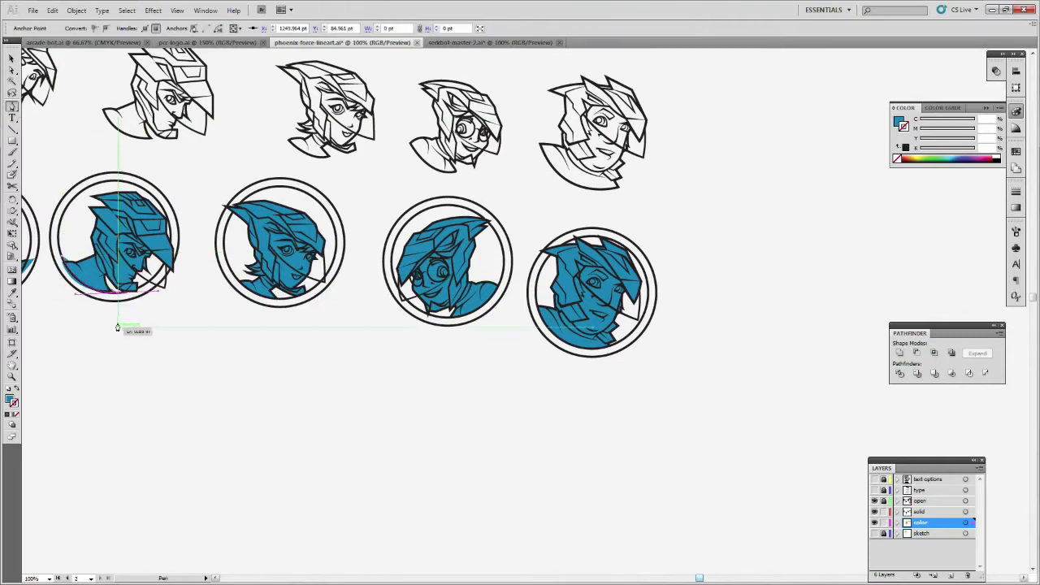
{"action": "left_click", "coordinate": [115, 329]}
{"action": "left_click", "coordinate": [77, 319]}
{"action": "left_click", "coordinate": [57, 295]}
{"action": "left_click", "coordinate": [47, 276]}
{"action": "left_click", "coordinate": [53, 255]}
{"action": "left_click", "coordinate": [62, 257]}
Step: Cut the drawn shape out of the second portrait's blue silhouette with Minus Front
{"action": "left_click", "coordinate": [12, 60]}
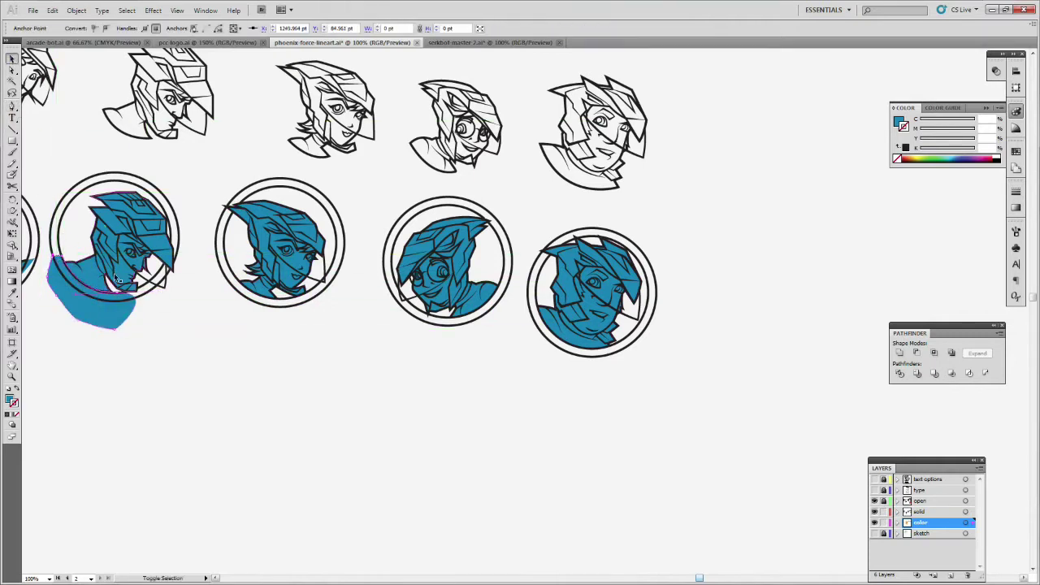
{"action": "left_click", "coordinate": [122, 232], "text": "shift"}
{"action": "left_click", "coordinate": [914, 354]}
{"action": "left_click", "coordinate": [915, 354]}
{"action": "left_click", "coordinate": [376, 490]}
Step: Draw a Pen shape along the first portrait's inner ring, covering the blue shoulder fill that overflows it
{"action": "left_click_drag", "start_coordinate": [698, 579], "coordinate": [677, 580]}
{"action": "left_click", "coordinate": [13, 109]}
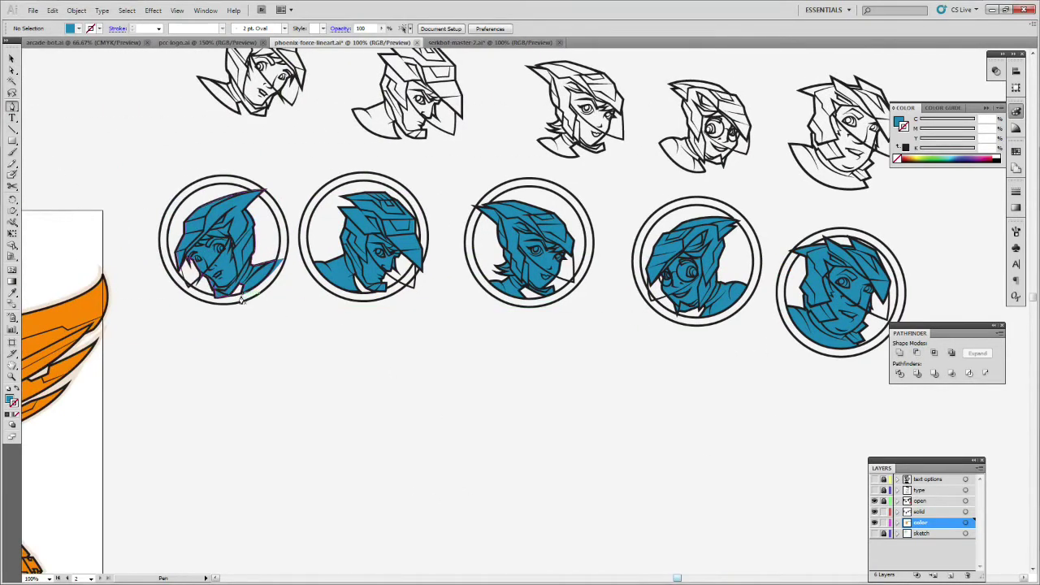
{"action": "left_click", "coordinate": [239, 294]}
{"action": "left_click_drag", "start_coordinate": [279, 249], "coordinate": [288, 216]}
{"action": "left_click", "coordinate": [295, 269]}
{"action": "left_click", "coordinate": [297, 293]}
{"action": "left_click", "coordinate": [277, 312]}
{"action": "left_click", "coordinate": [247, 312]}
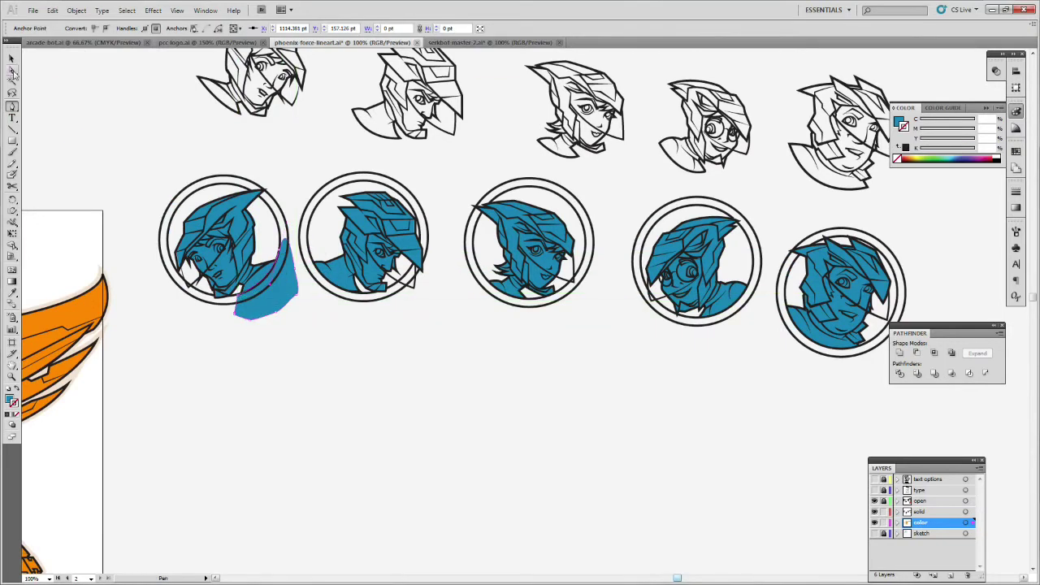
Step: Subtract the drawn shape from the first portrait's blue silhouette to trim the shoulder at the ring
{"action": "left_click", "coordinate": [11, 60]}
{"action": "left_click", "coordinate": [251, 271], "text": "shift"}
{"action": "left_click", "coordinate": [914, 353]}
{"action": "left_click", "coordinate": [915, 354]}
{"action": "left_click", "coordinate": [201, 342]}
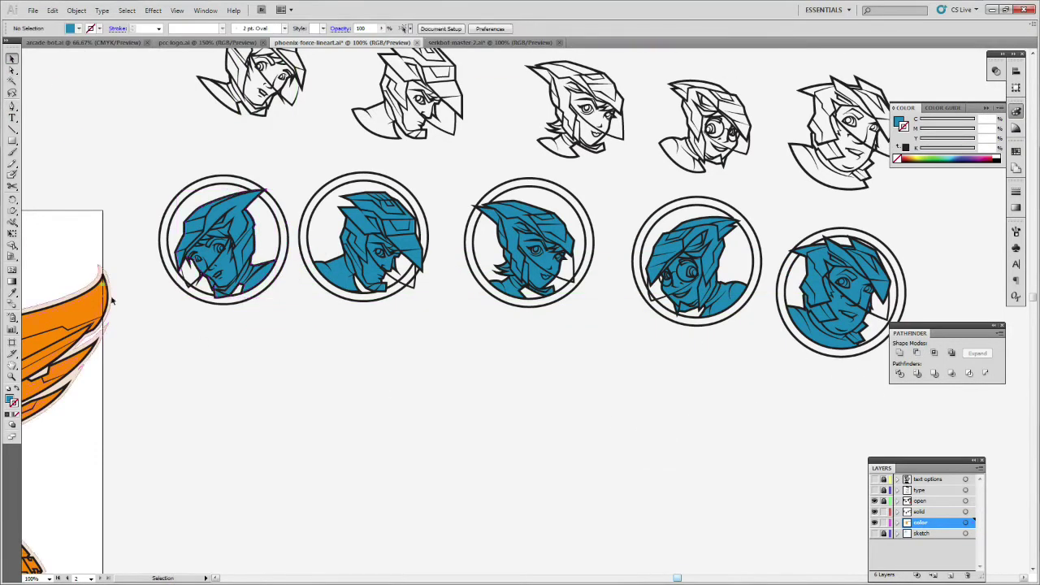
{"action": "left_click", "coordinate": [12, 376]}
{"action": "left_click", "coordinate": [460, 340], "text": "alt"}
{"action": "left_click", "coordinate": [565, 359], "text": "alt"}
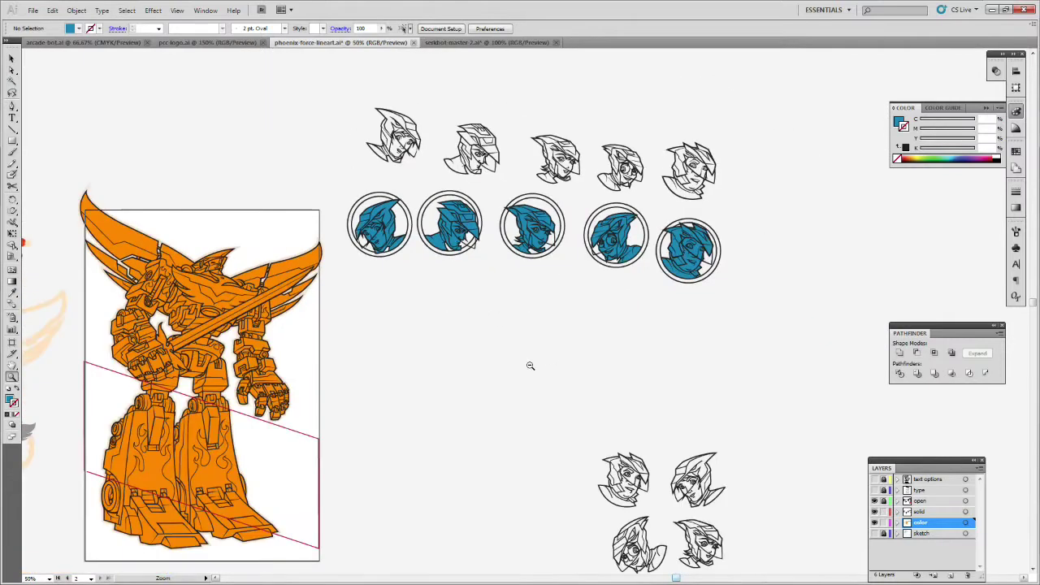
{"action": "left_click", "coordinate": [545, 372], "text": "alt"}
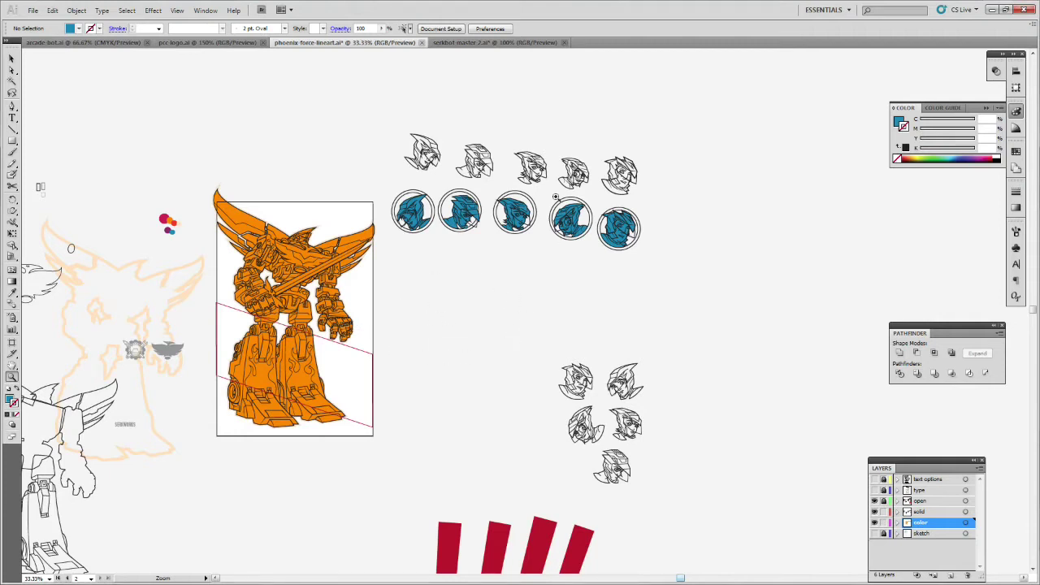
{"action": "left_click", "coordinate": [427, 263]}
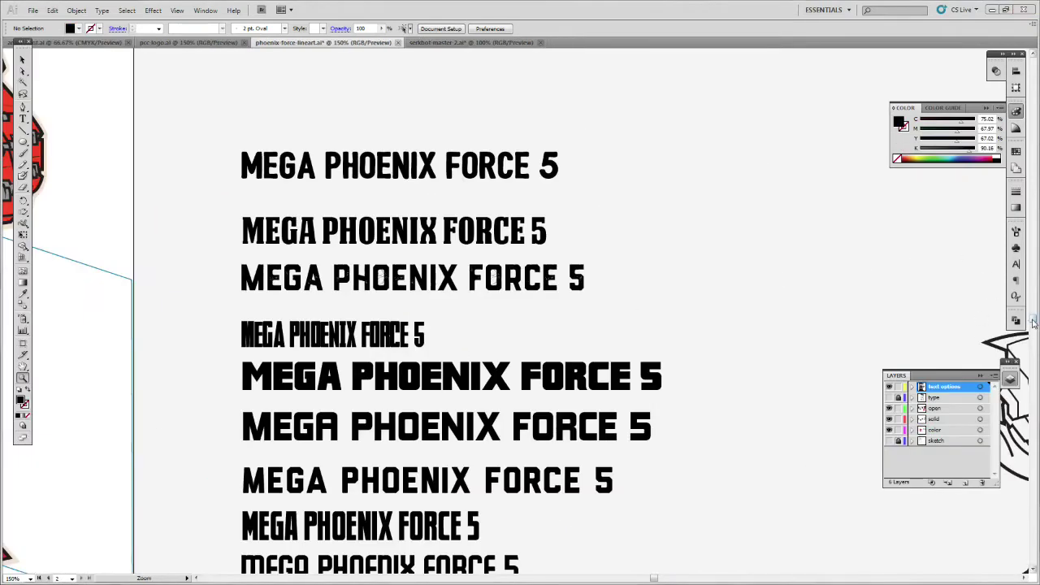
Step: Move the upper MEGA PHOENIX FORCE 5 font samples away, isolating the last three samples in the list
{"action": "scroll", "coordinate": [1034, 322], "scroll_direction": "down", "scroll_amount": 6}
{"action": "scroll", "coordinate": [1034, 322], "scroll_direction": "down", "scroll_amount": 4}
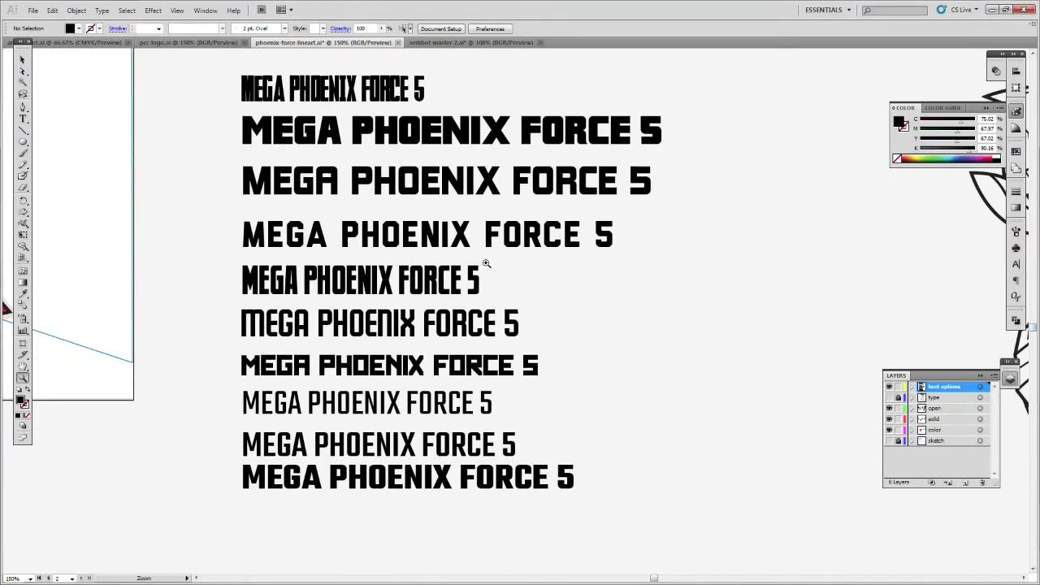
{"action": "left_click", "coordinate": [485, 263], "text": "alt"}
{"action": "key", "text": "v"}
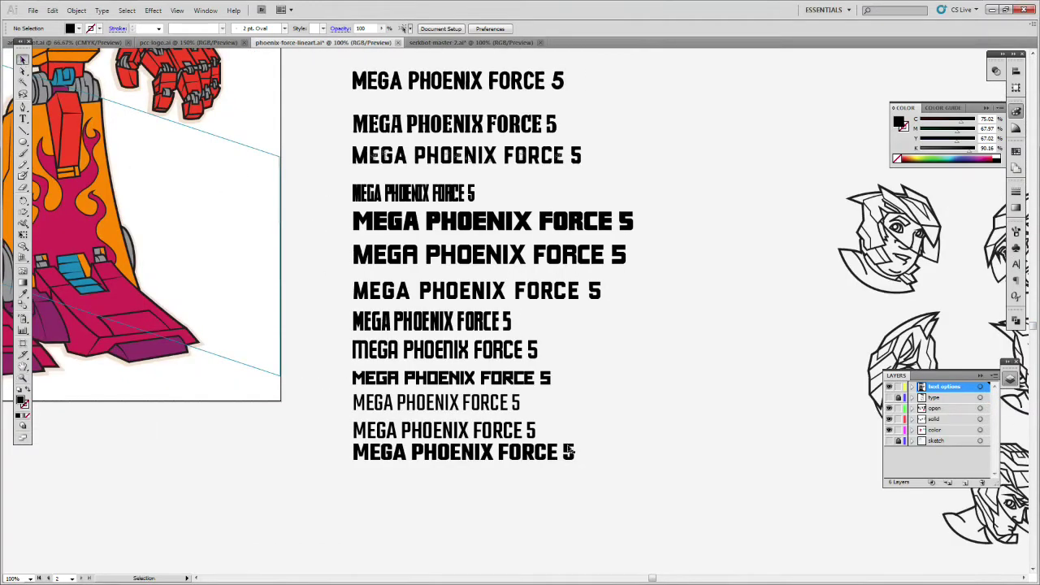
{"action": "mouse_move", "coordinate": [512, 450]}
{"action": "left_mouse_down"}
{"action": "mouse_move", "coordinate": [525, 455]}
{"action": "mouse_move", "coordinate": [512, 455]}
{"action": "left_mouse_up"}
{"action": "left_click_drag", "start_coordinate": [603, 387], "coordinate": [441, 85]}
{"action": "left_click_drag", "start_coordinate": [547, 231], "coordinate": [611, 80]}
{"action": "left_click", "coordinate": [496, 296]}
{"action": "key", "text": "z"}
{"action": "left_click", "coordinate": [458, 461]}
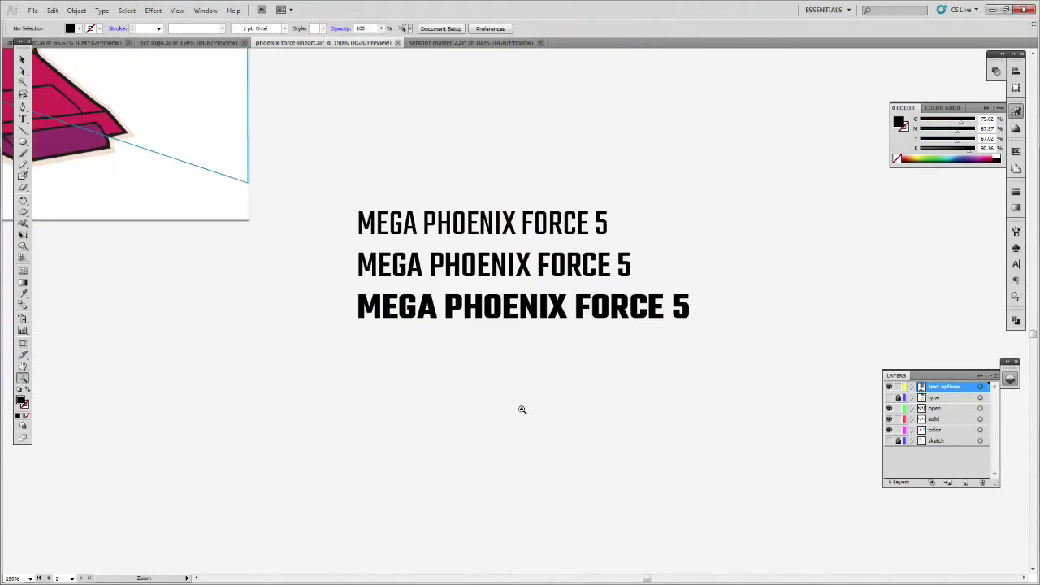
Step: Place a copy of the Teko Bold MEGA PHOENIX FORCE 5 line above the three samples, then expand and ungroup it
{"action": "key", "text": "v"}
{"action": "left_click_drag", "start_coordinate": [612, 326], "coordinate": [621, 159]}
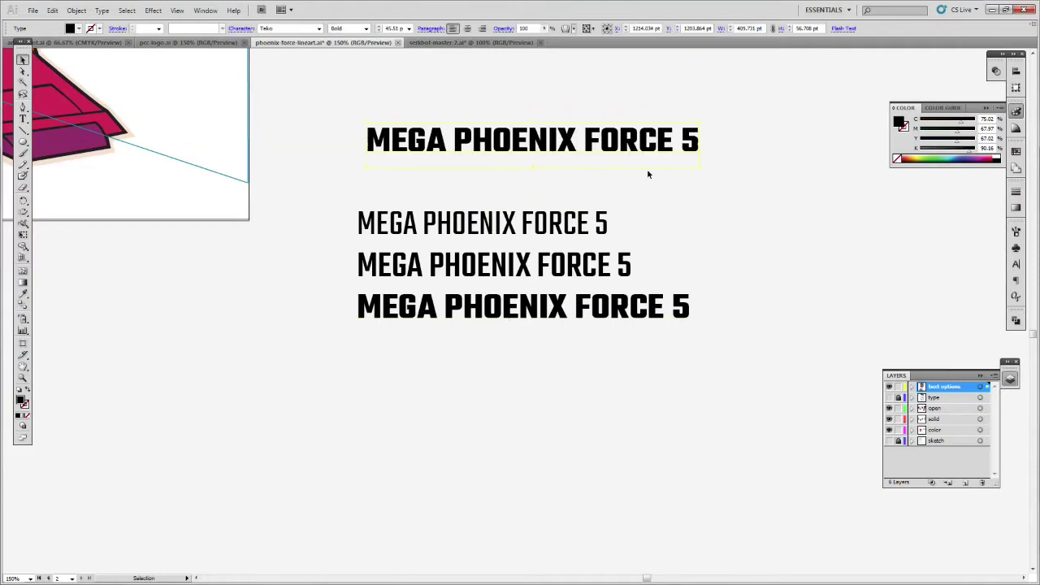
{"action": "left_click", "coordinate": [77, 10]}
{"action": "left_click", "coordinate": [91, 123]}
{"action": "left_click", "coordinate": [573, 250]}
{"action": "left_click_drag", "start_coordinate": [371, 130], "coordinate": [382, 133]}
{"action": "left_click", "coordinate": [77, 11]}
{"action": "left_click", "coordinate": [99, 62]}
{"action": "left_click", "coordinate": [456, 170]}
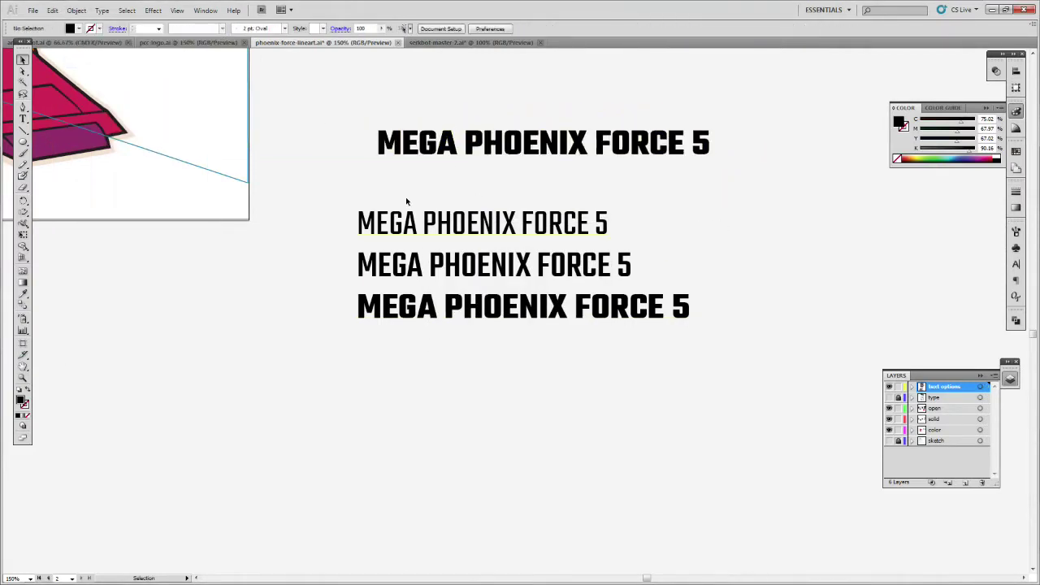
Step: Group the PHOENIX FORCE letters and scale down MEGA so it sits on the baseline before PHOENIX
{"action": "left_click", "coordinate": [608, 172]}
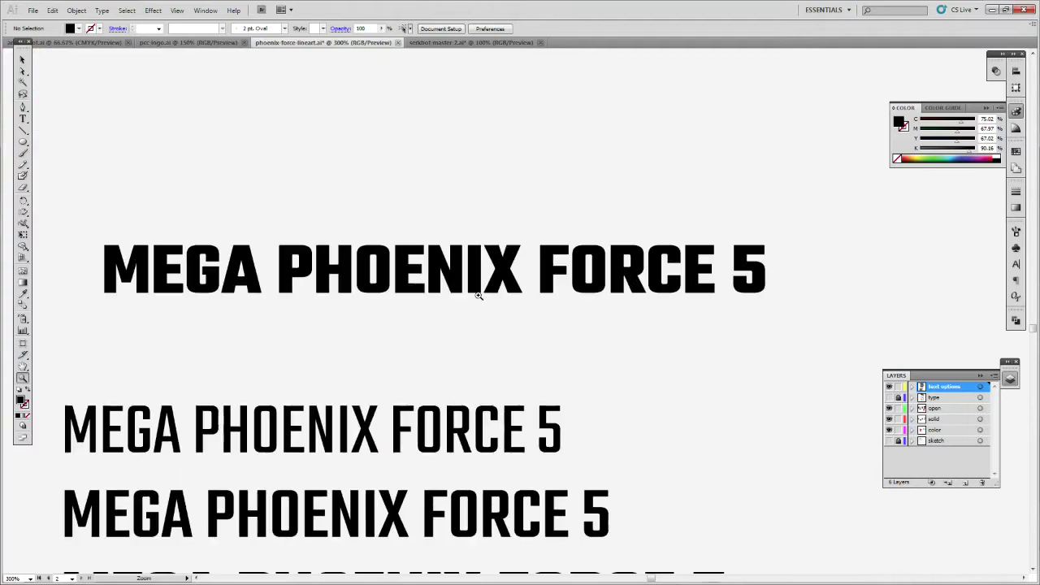
{"action": "left_click", "coordinate": [22, 59]}
{"action": "left_click", "coordinate": [77, 10]}
{"action": "left_click_drag", "start_coordinate": [276, 208], "coordinate": [721, 306]}
{"action": "left_click", "coordinate": [76, 10]}
{"action": "left_click", "coordinate": [94, 50]}
{"action": "left_click", "coordinate": [329, 174]}
{"action": "left_click_drag", "start_coordinate": [99, 237], "coordinate": [229, 276]}
{"action": "left_click", "coordinate": [245, 298]}
Step: Draw a thin black bar about 92 pt wide above MEGA, and enlarge the 5 so it extends below the baseline
{"action": "left_click_drag", "start_coordinate": [23, 142], "coordinate": [62, 142]}
{"action": "left_click_drag", "start_coordinate": [296, 254], "coordinate": [148, 246]}
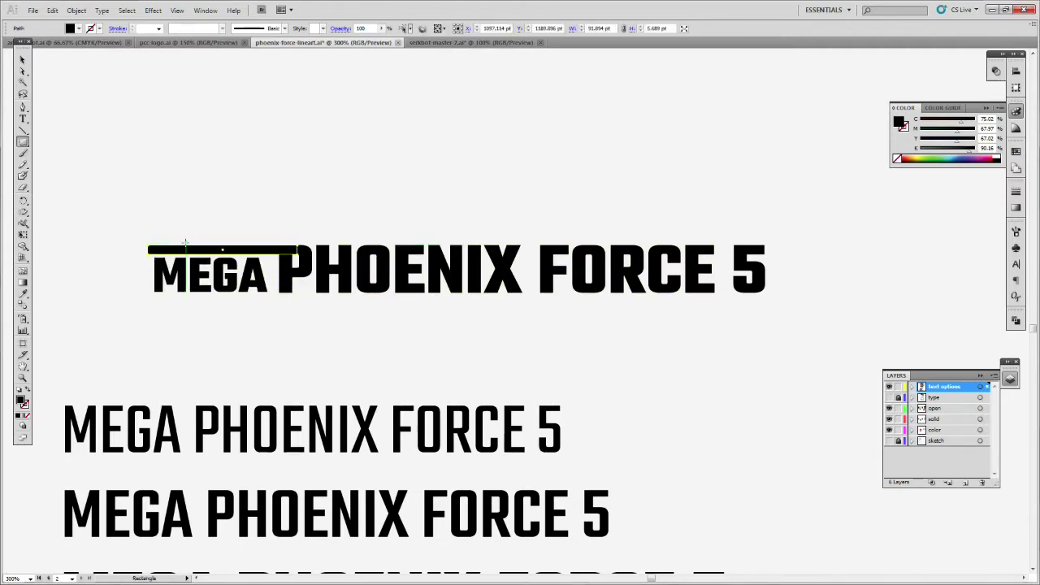
{"action": "left_click", "coordinate": [754, 290]}
{"action": "left_click_drag", "start_coordinate": [758, 294], "coordinate": [778, 323]}
{"action": "left_click", "coordinate": [786, 318]}
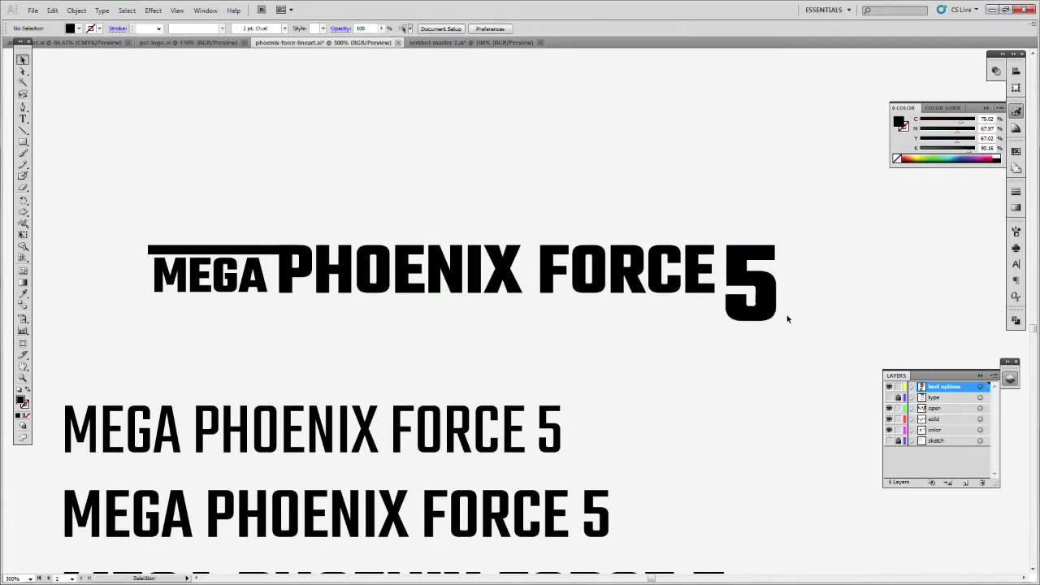
Step: Draw a thicker black bar about 349 pt wide beneath MEGA PHOENIX FORCE, ending just before the 5
{"action": "left_click", "coordinate": [23, 142]}
{"action": "mouse_move", "coordinate": [715, 299]}
{"action": "left_mouse_down"}
{"action": "mouse_move", "coordinate": [151, 297]}
{"action": "mouse_move", "coordinate": [150, 315]}
{"action": "left_mouse_up"}
{"action": "key", "text": "v"}
{"action": "left_click", "coordinate": [245, 340]}
{"action": "left_click", "coordinate": [712, 314]}
{"action": "left_click_drag", "start_coordinate": [715, 308], "coordinate": [718, 308]}
{"action": "left_click", "coordinate": [739, 380]}
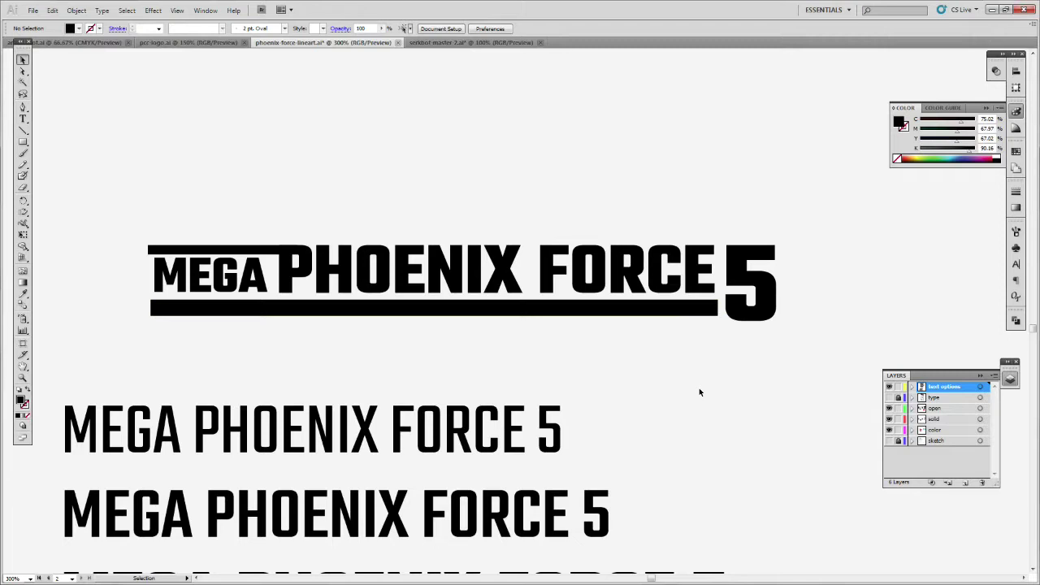
{"action": "left_click", "coordinate": [23, 376]}
{"action": "left_click", "coordinate": [528, 307]}
{"action": "left_click", "coordinate": [22, 108]}
{"action": "left_click", "coordinate": [481, 275]}
{"action": "left_click", "coordinate": [503, 322]}
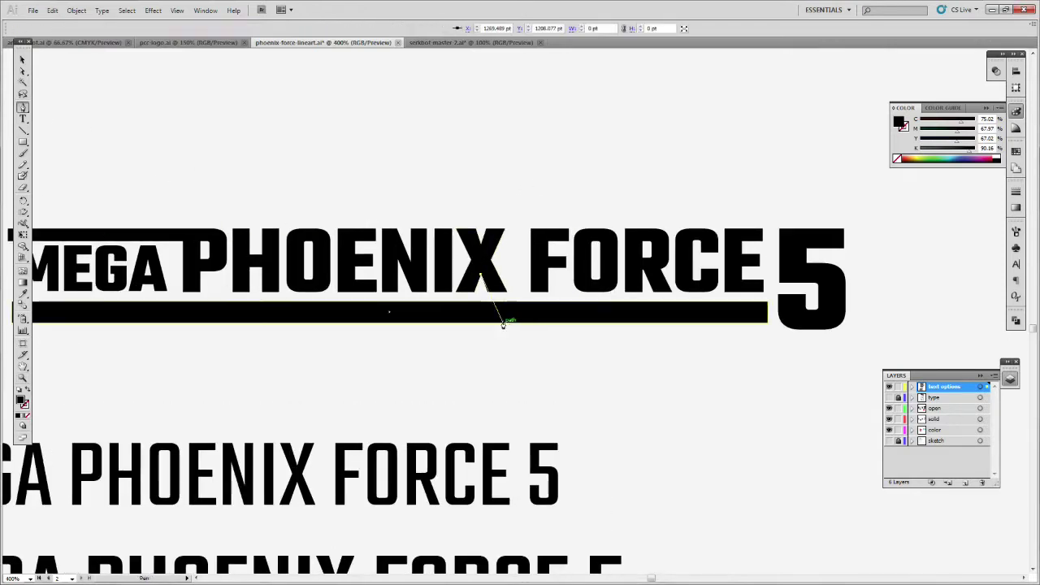
{"action": "key", "text": "ctrl+z"}
{"action": "key", "text": "ctrl+z"}
Step: Draw a slanted Pen shape extending the X's right leg to the bar's lower edge, and adjust its bottom corners
{"action": "left_click", "coordinate": [481, 274]}
{"action": "left_click", "coordinate": [498, 320]}
{"action": "left_click", "coordinate": [519, 322]}
{"action": "left_click", "coordinate": [490, 260]}
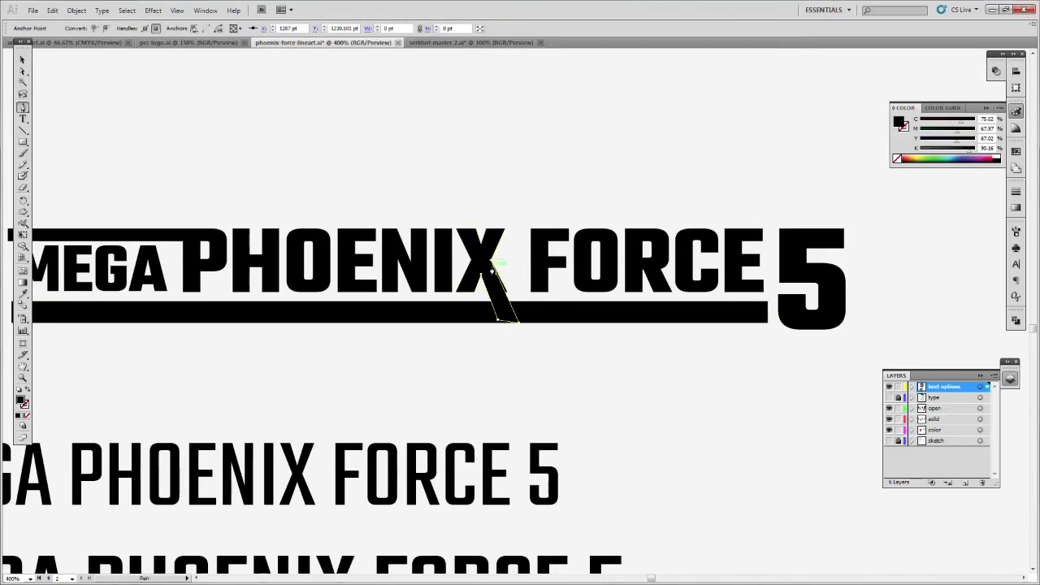
{"action": "left_click", "coordinate": [481, 274]}
{"action": "left_click", "coordinate": [23, 71]}
{"action": "mouse_move", "coordinate": [518, 322]}
{"action": "left_mouse_down"}
{"action": "mouse_move", "coordinate": [529, 323]}
{"action": "mouse_move", "coordinate": [501, 323]}
{"action": "left_mouse_up"}
{"action": "key", "text": "v"}
{"action": "left_click", "coordinate": [579, 380]}
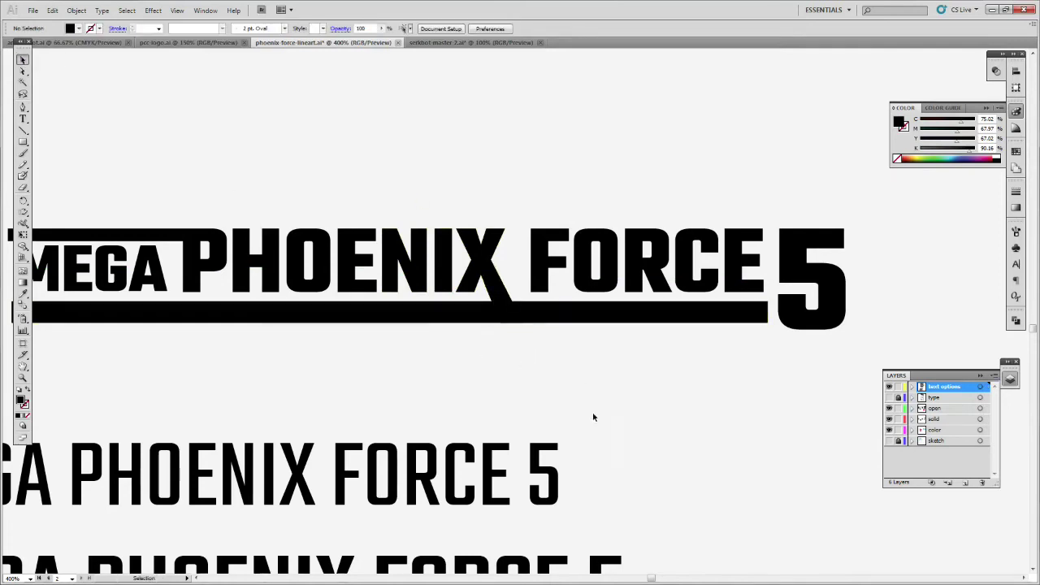
Step: Recolor the X's leg extension pink to distinguish it from the black bar
{"action": "left_click", "coordinate": [498, 297]}
{"action": "left_click", "coordinate": [23, 294]}
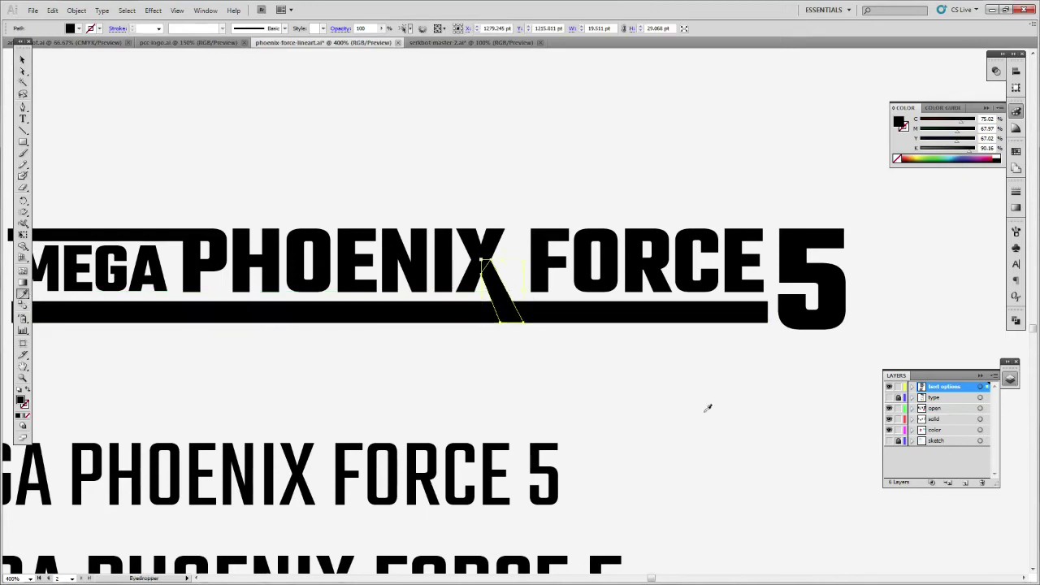
{"action": "left_click", "coordinate": [985, 158]}
{"action": "key", "text": "v"}
{"action": "left_click", "coordinate": [137, 101]}
Step: Draw a slanted four-sided Pen shape across the lower bar, slightly wider than the X's leg extension
{"action": "left_click", "coordinate": [23, 111]}
{"action": "left_click", "coordinate": [488, 299]}
{"action": "left_click", "coordinate": [499, 329]}
{"action": "left_click", "coordinate": [532, 328]}
{"action": "left_click", "coordinate": [515, 296]}
{"action": "left_click_drag", "start_coordinate": [506, 303], "coordinate": [507, 302]}
Step: Subtract the slanted shape from the lower bar with Minus Front, leaving gaps around the X's leg
{"action": "key", "text": "v"}
{"action": "left_click", "coordinate": [569, 307]}
{"action": "left_click", "coordinate": [1016, 322]}
{"action": "left_click", "coordinate": [917, 337]}
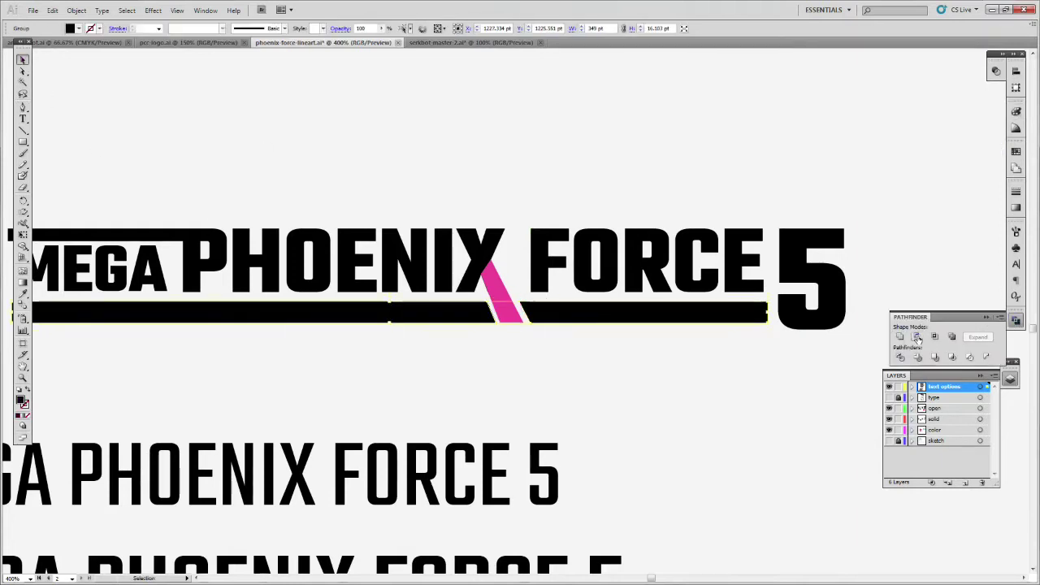
Step: Sample the bar's black onto the X's leg extension with the Eyedropper
{"action": "left_click", "coordinate": [504, 298]}
{"action": "left_click", "coordinate": [23, 294]}
{"action": "left_click", "coordinate": [106, 306]}
{"action": "key", "text": "v"}
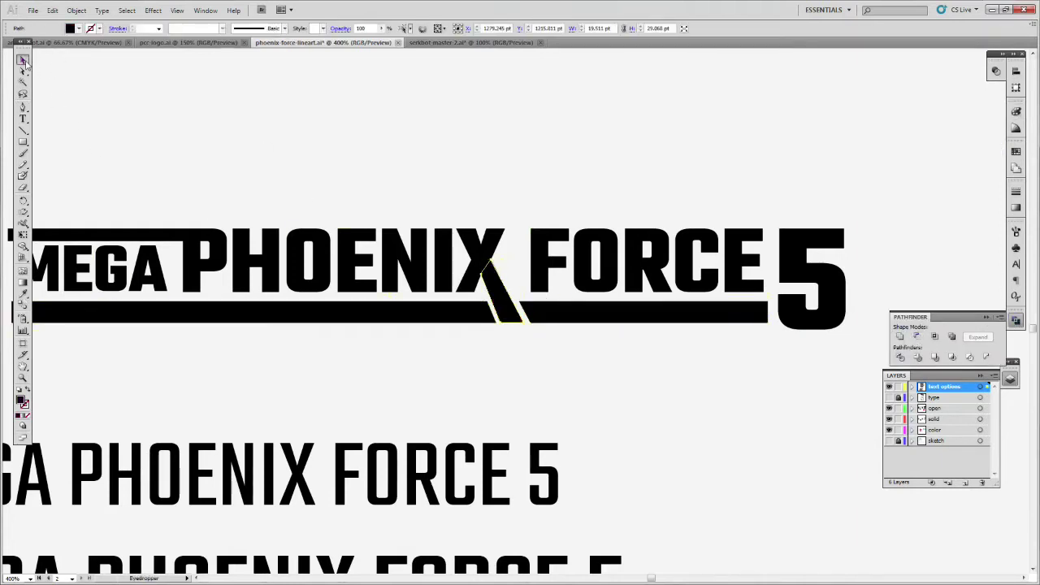
{"action": "left_click", "coordinate": [317, 190]}
{"action": "left_click", "coordinate": [22, 377]}
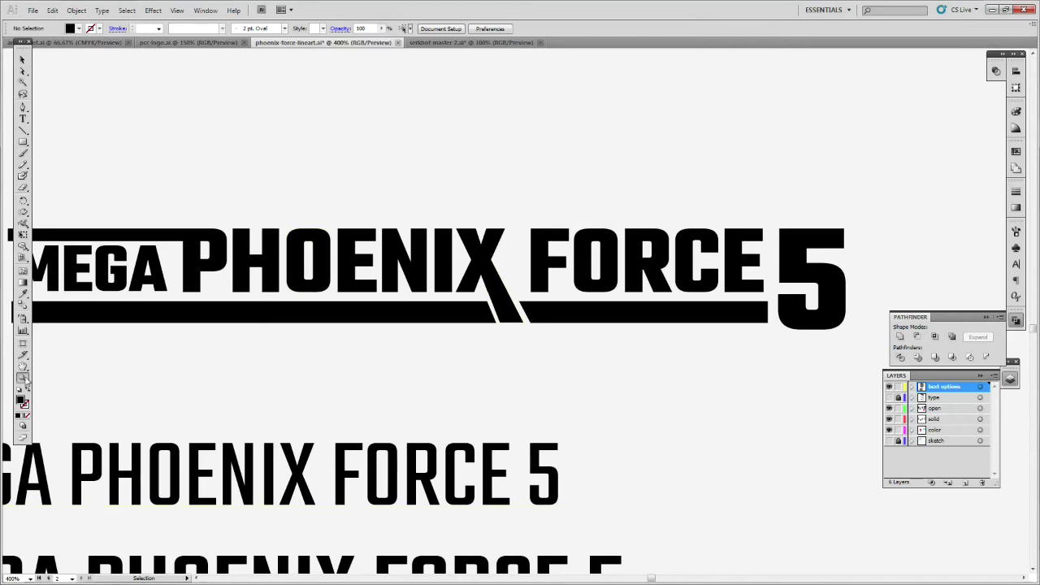
{"action": "left_click", "coordinate": [476, 325], "text": "alt"}
{"action": "left_click", "coordinate": [511, 321], "text": "alt"}
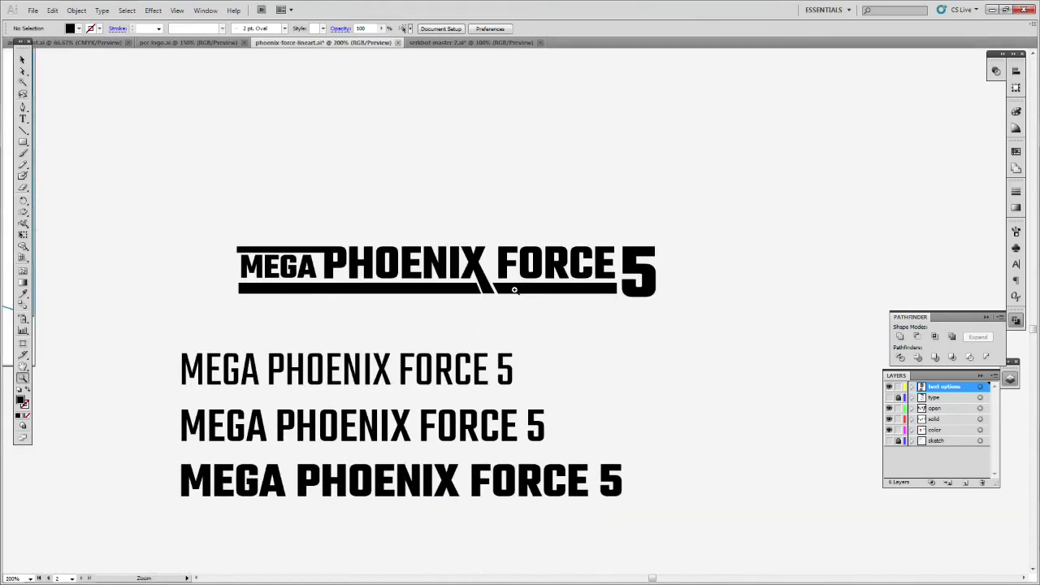
Step: Undo the X's slanted leg extension and the gap cut into the lower bar of the wordmark
{"action": "left_click", "coordinate": [514, 289]}
{"action": "key", "text": "ctrl+z"}
{"action": "key", "text": "ctrl+z"}
{"action": "key", "text": "ctrl+z"}
{"action": "key", "text": "ctrl+z"}
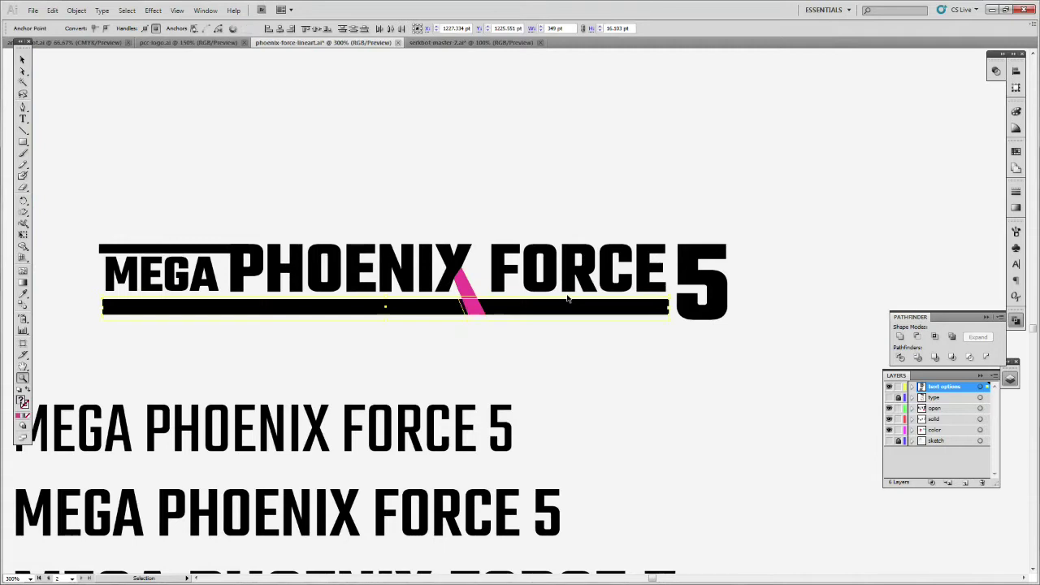
{"action": "key", "text": "v"}
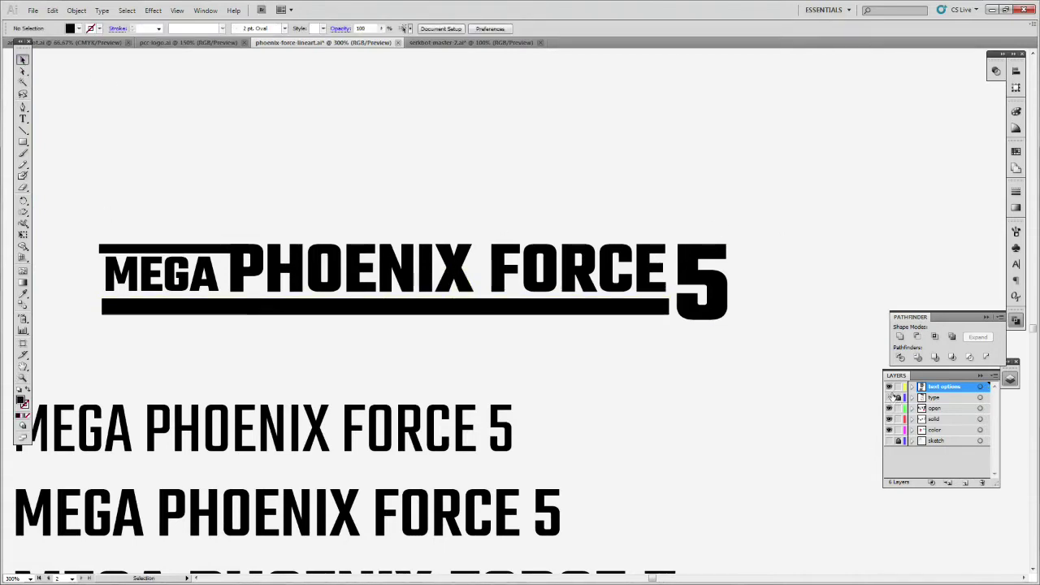
Step: Hide the text options layer and show the type layer with the slanted title and role names over the robot poster
{"action": "left_click_drag", "start_coordinate": [889, 396], "coordinate": [890, 407]}
{"action": "key", "text": "z"}
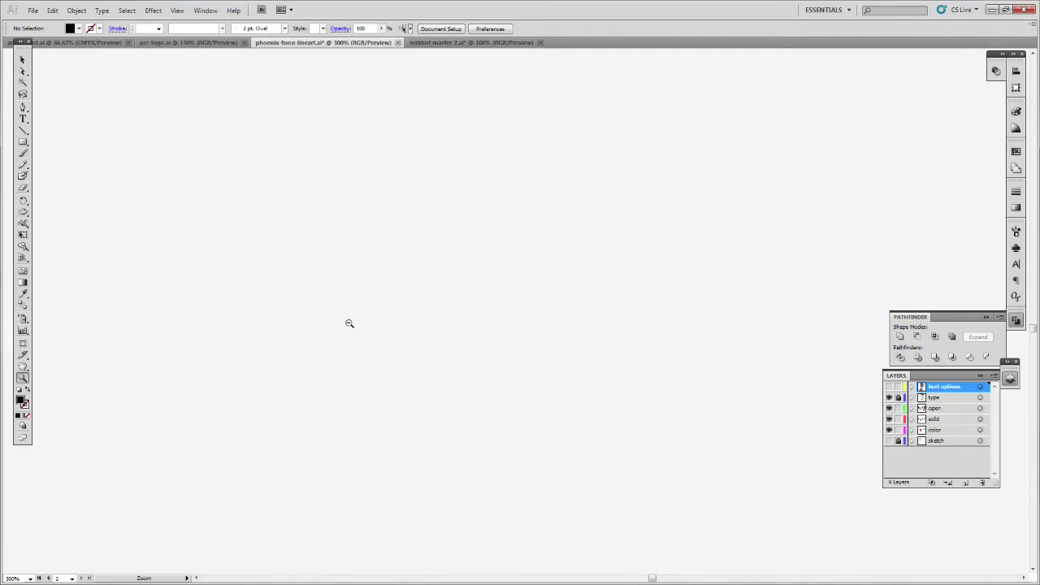
{"action": "left_click", "coordinate": [348, 322], "text": "alt"}
{"action": "left_click", "coordinate": [297, 276], "text": "alt"}
{"action": "left_click", "coordinate": [296, 276], "text": "alt"}
{"action": "left_click", "coordinate": [497, 157], "text": "alt"}
{"action": "left_click", "coordinate": [476, 272]}
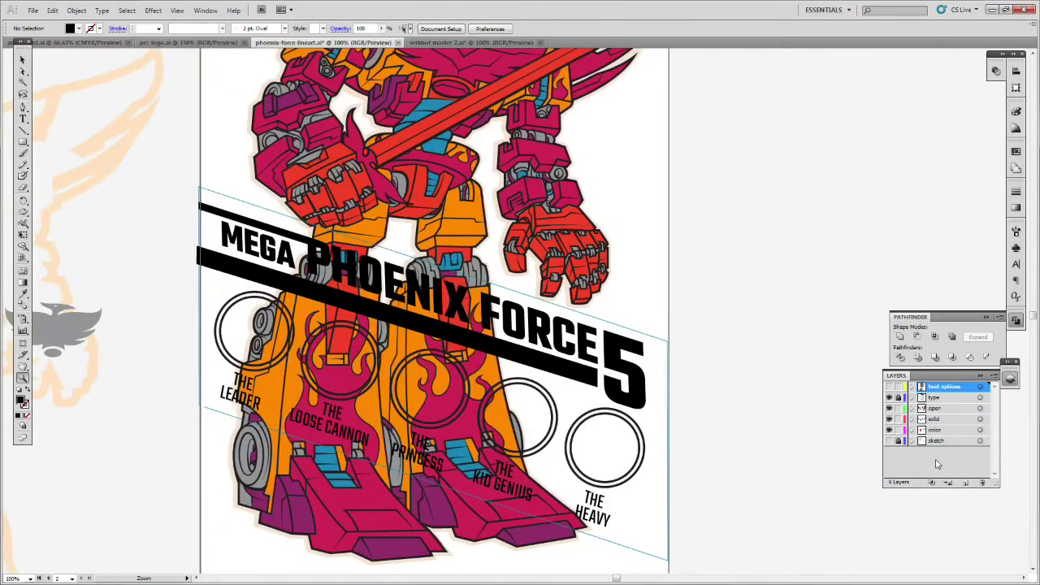
Step: Fill the slanted banner shape behind the title and portrait circles with a blue sampled from the robot
{"action": "left_click", "coordinate": [23, 61]}
{"action": "left_click", "coordinate": [667, 348]}
{"action": "left_click", "coordinate": [22, 295]}
{"action": "left_click", "coordinate": [327, 464]}
{"action": "left_click", "coordinate": [23, 60]}
{"action": "left_click", "coordinate": [139, 462]}
Step: Recolor the banner's MEGA PHOENIX FORCE 5 lettering and its two bars white
{"action": "left_click", "coordinate": [22, 377]}
{"action": "left_click", "coordinate": [573, 372]}
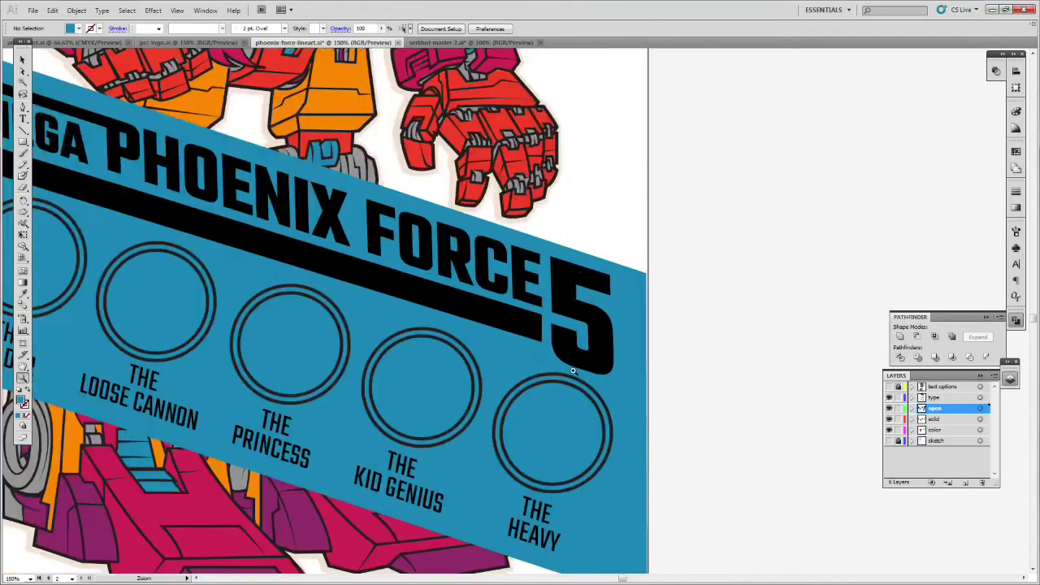
{"action": "left_click_drag", "start_coordinate": [622, 578], "coordinate": [615, 578]}
{"action": "left_click", "coordinate": [587, 309], "text": "alt"}
{"action": "left_click", "coordinate": [580, 317], "text": "alt"}
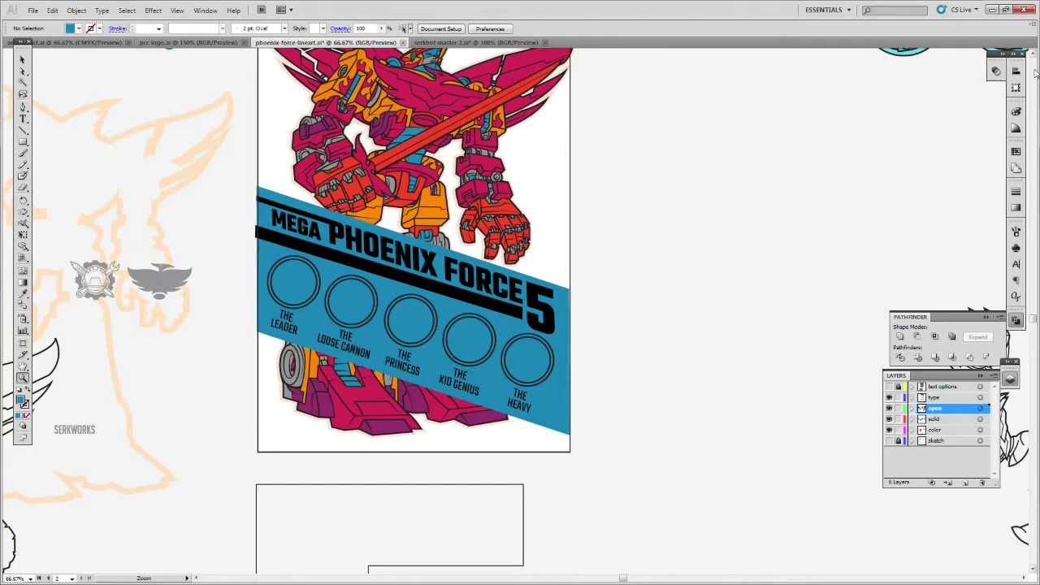
{"action": "left_click", "coordinate": [1032, 55]}
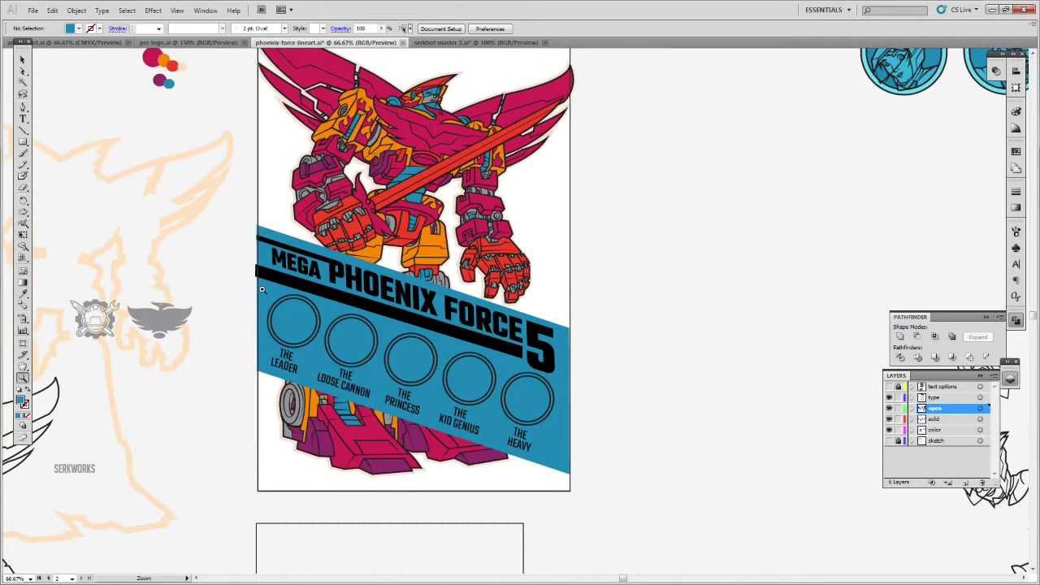
{"action": "key", "text": "v"}
{"action": "left_click", "coordinate": [372, 297]}
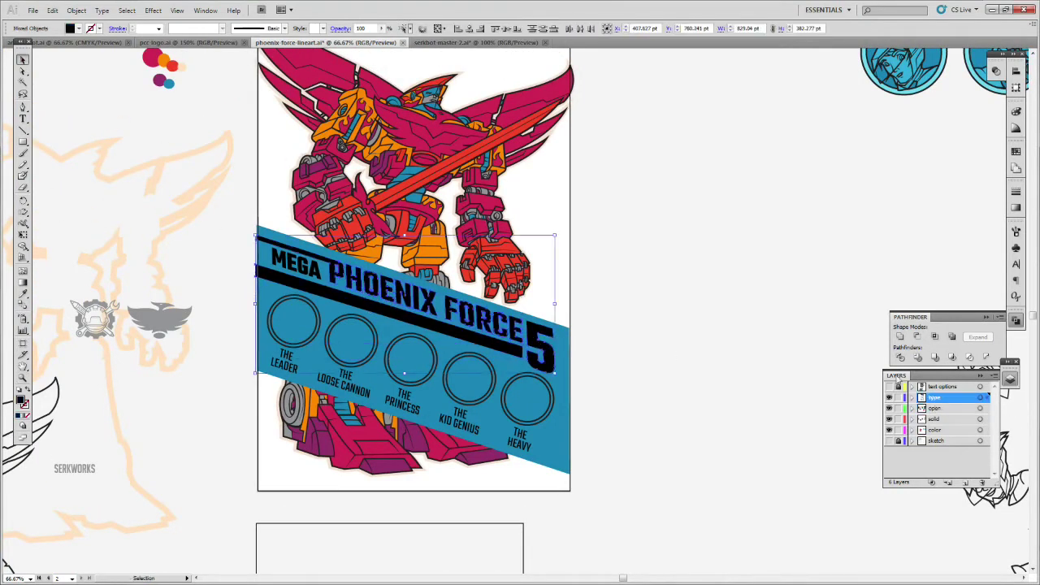
{"action": "left_click", "coordinate": [1015, 152]}
{"action": "left_click", "coordinate": [910, 159]}
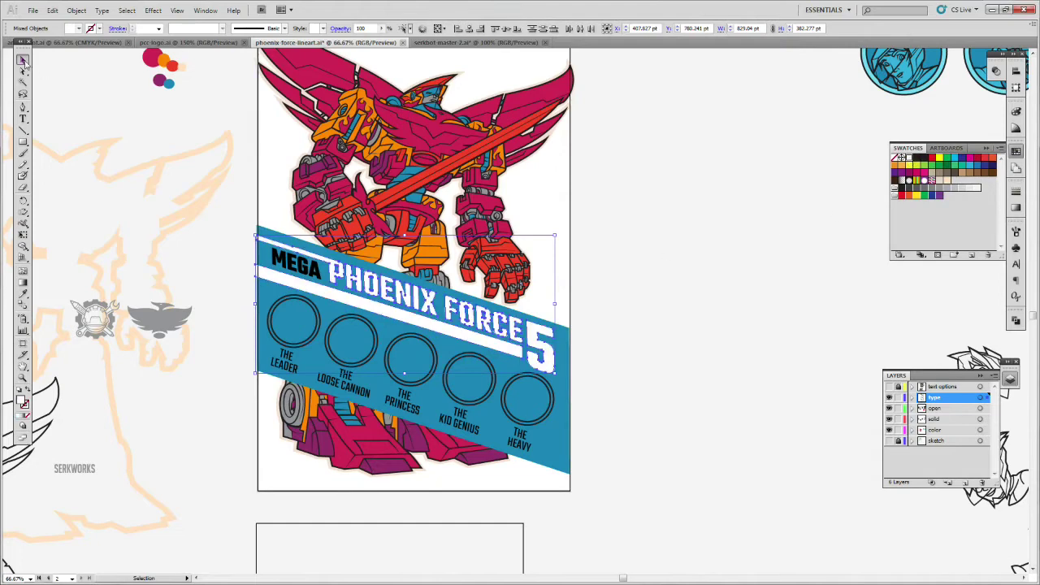
{"action": "left_click", "coordinate": [294, 262]}
{"action": "left_click", "coordinate": [606, 433]}
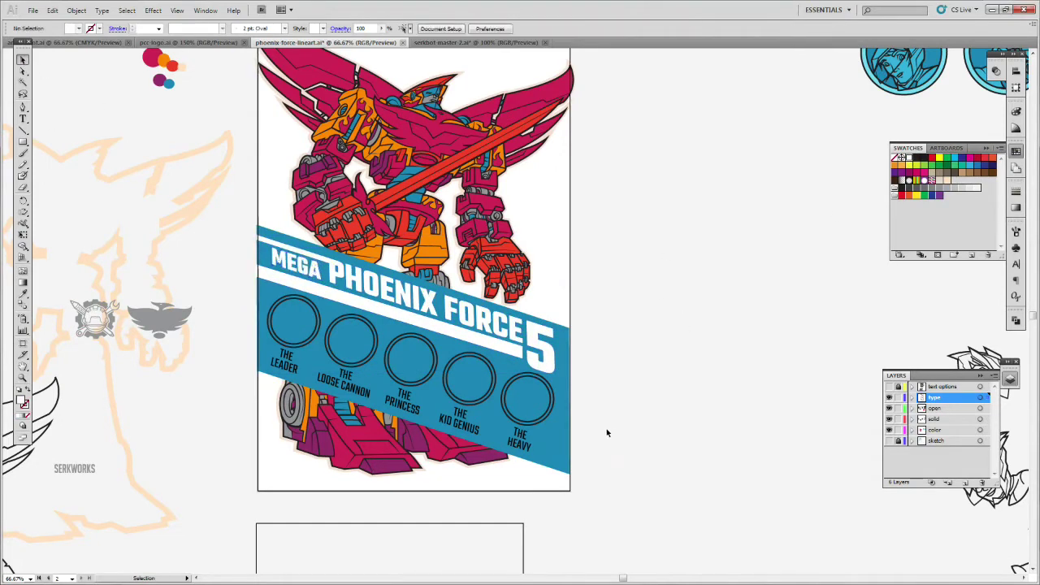
Step: Adjust the blue banner's upper-left anchor point along the poster's left edge
{"action": "double_click", "coordinate": [23, 376]}
{"action": "left_click", "coordinate": [23, 71]}
{"action": "left_click_drag", "start_coordinate": [104, 129], "coordinate": [107, 139]}
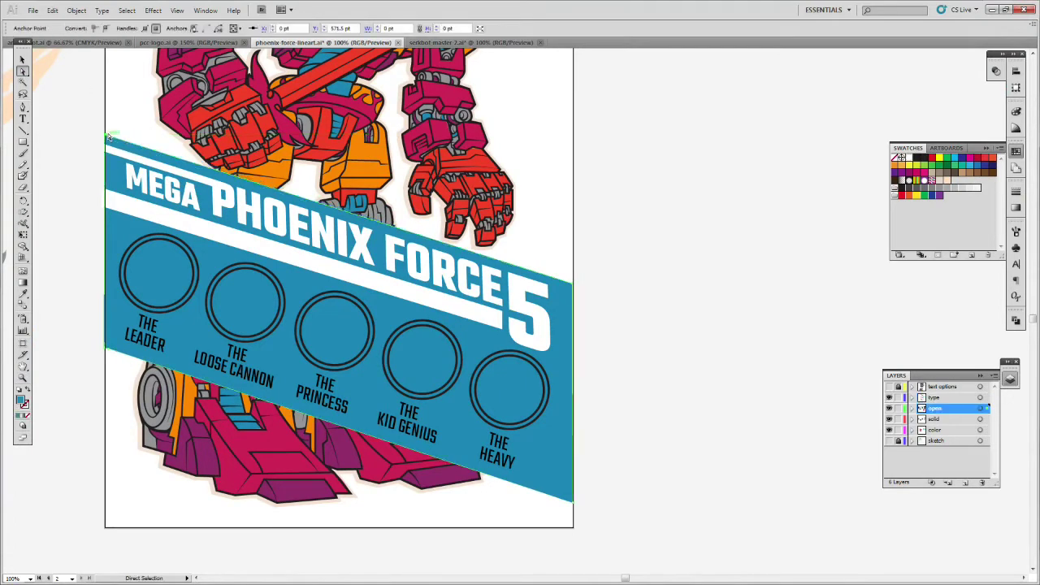
Step: Recolor the five role names under the portrait circles white
{"action": "left_click", "coordinate": [23, 60]}
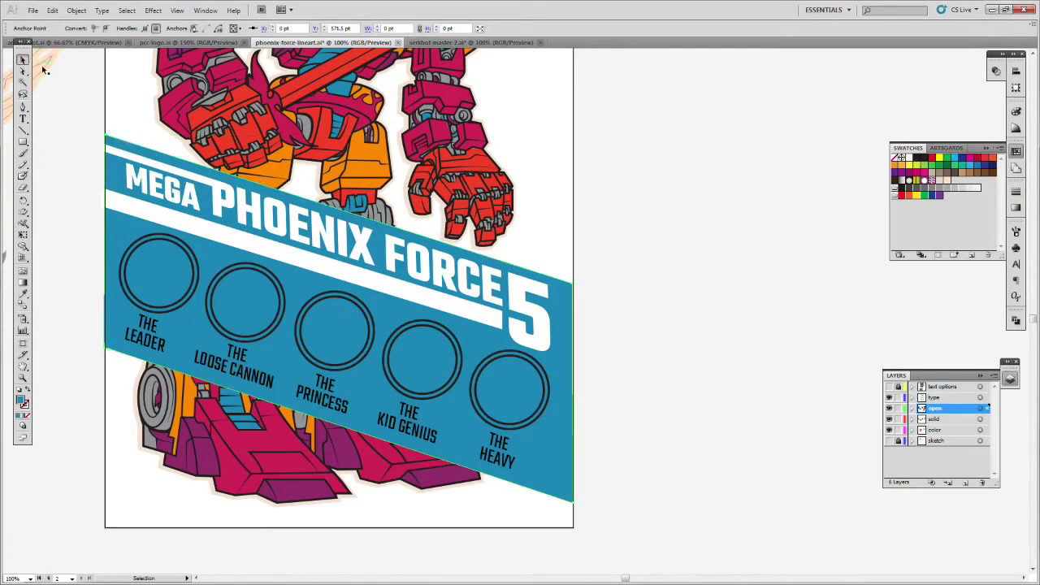
{"action": "left_click", "coordinate": [168, 345]}
{"action": "left_click", "coordinate": [785, 329]}
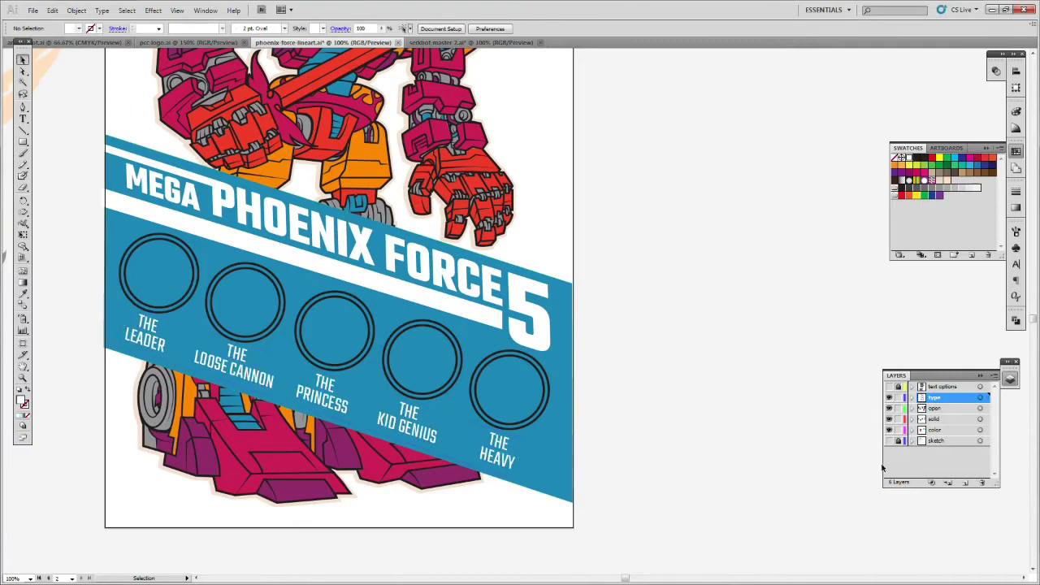
Step: Place copies of the grey gear and bird emblems over the robot's feet in the poster's lower-left corner
{"action": "left_click", "coordinate": [22, 377]}
{"action": "left_click", "coordinate": [533, 337], "text": "alt"}
{"action": "left_click", "coordinate": [533, 337], "text": "alt"}
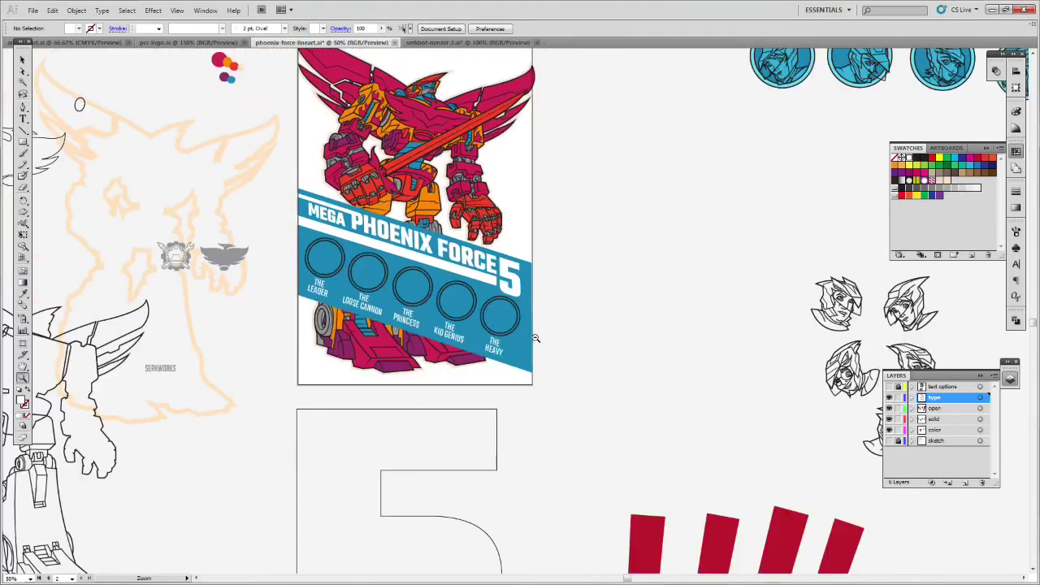
{"action": "left_click", "coordinate": [22, 60]}
{"action": "left_click_drag", "start_coordinate": [223, 261], "coordinate": [376, 364]}
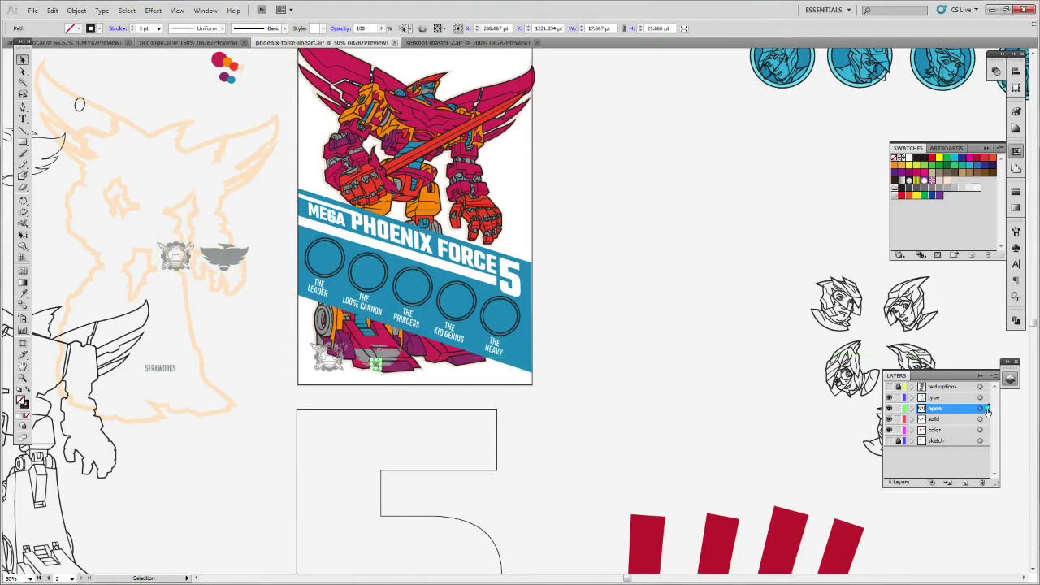
{"action": "left_click_drag", "start_coordinate": [986, 410], "coordinate": [985, 399]}
{"action": "left_click", "coordinate": [53, 10]}
{"action": "left_click", "coordinate": [65, 24]}
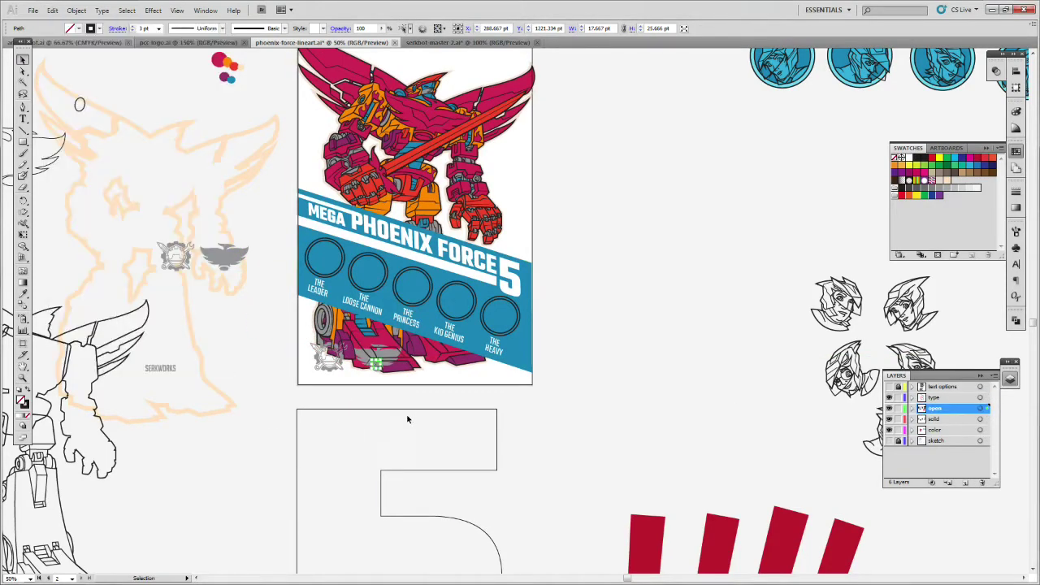
Step: Move the poster's bird emblem from the open layer to the type layer
{"action": "left_click", "coordinate": [411, 420]}
{"action": "left_click", "coordinate": [375, 363]}
{"action": "left_click", "coordinate": [341, 358], "text": "shift"}
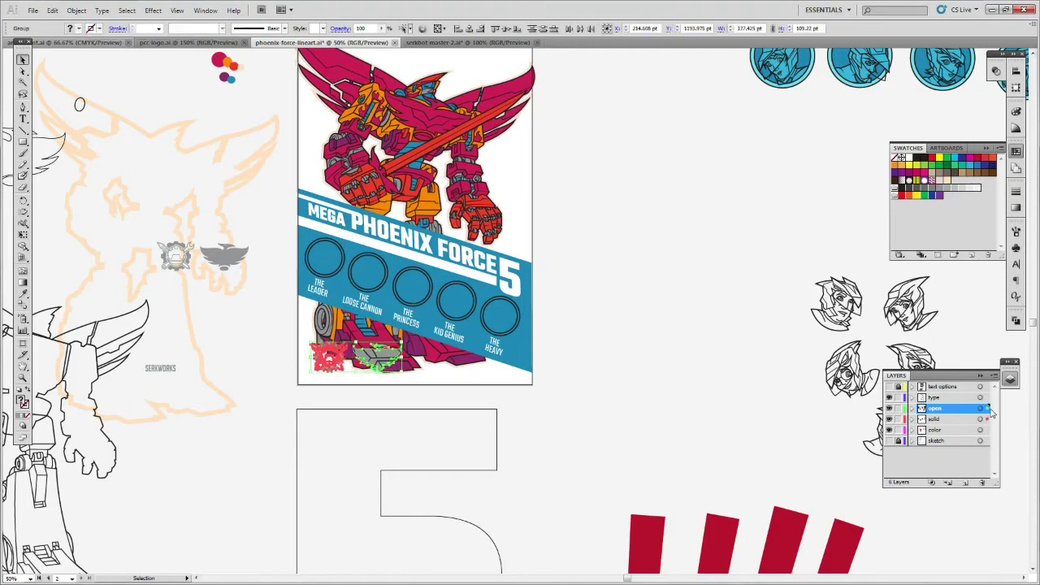
{"action": "left_click_drag", "start_coordinate": [988, 409], "coordinate": [986, 398]}
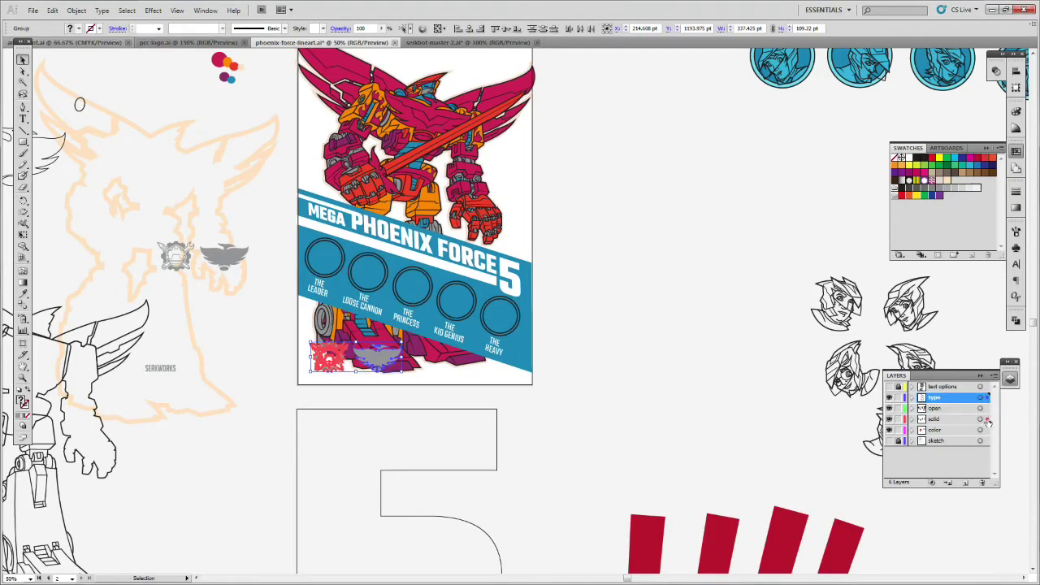
{"action": "left_click", "coordinate": [617, 448]}
Step: Move the poster's gear emblem from the solid layer to the type layer, keeping the solid and color layers locked
{"action": "key", "text": "ctrl+space"}
{"action": "left_click", "coordinate": [428, 318], "text": "ctrl"}
{"action": "left_click", "coordinate": [453, 365]}
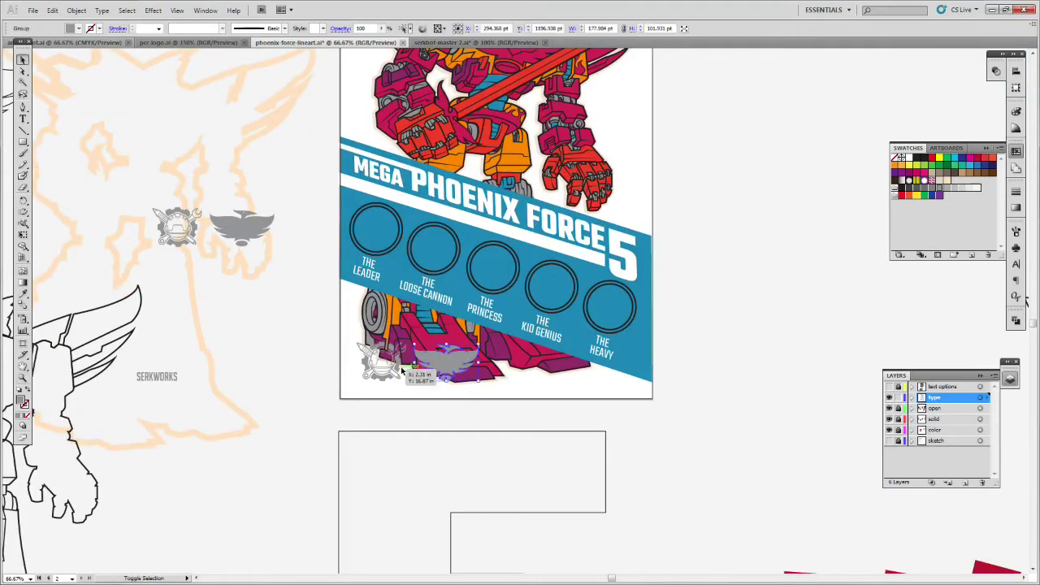
{"action": "left_click_drag", "start_coordinate": [898, 409], "coordinate": [898, 419]}
{"action": "left_click", "coordinate": [397, 368]}
{"action": "left_click_drag", "start_coordinate": [987, 419], "coordinate": [987, 398]}
{"action": "left_click", "coordinate": [897, 420]}
{"action": "left_click", "coordinate": [686, 452]}
Step: Recolor the gear and bird emblems on the poster white, sampling the gear's color from the banner's white bar
{"action": "left_click", "coordinate": [381, 359]}
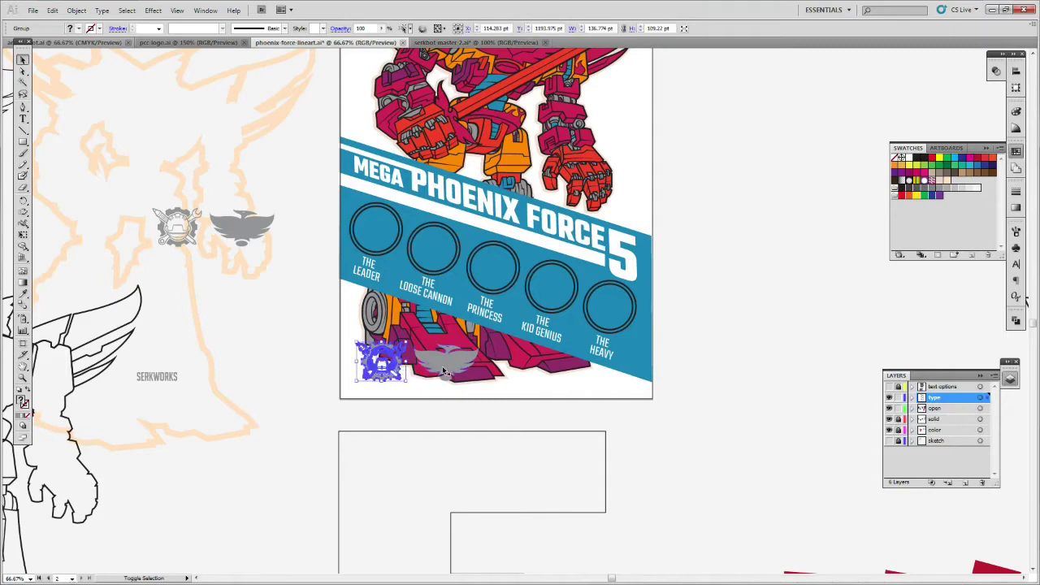
{"action": "left_click", "coordinate": [813, 339]}
{"action": "left_click", "coordinate": [382, 361]}
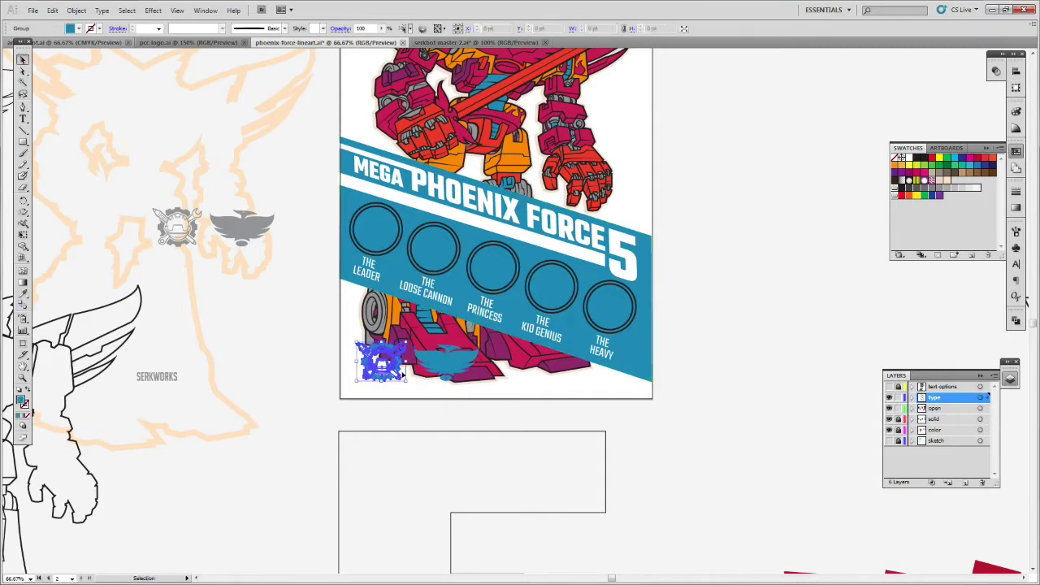
{"action": "left_click", "coordinate": [22, 294]}
{"action": "left_click", "coordinate": [406, 202]}
{"action": "left_click", "coordinate": [22, 61]}
{"action": "left_click", "coordinate": [774, 373]}
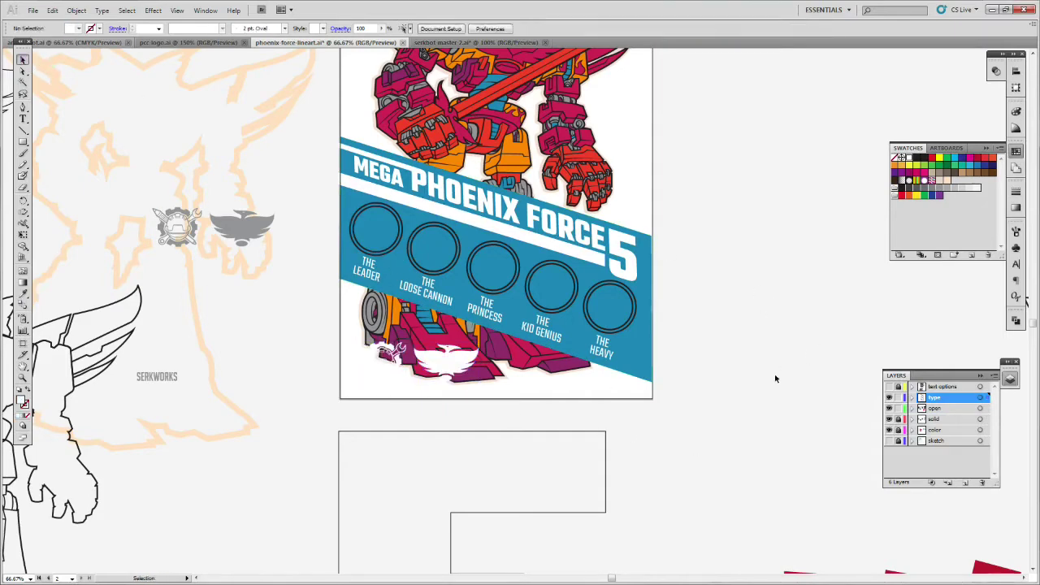
Step: Create a new layer and place it between the color and sketch layers
{"action": "left_click", "coordinate": [23, 377]}
{"action": "left_click", "coordinate": [640, 286], "text": "alt"}
{"action": "left_click", "coordinate": [597, 302], "text": "alt"}
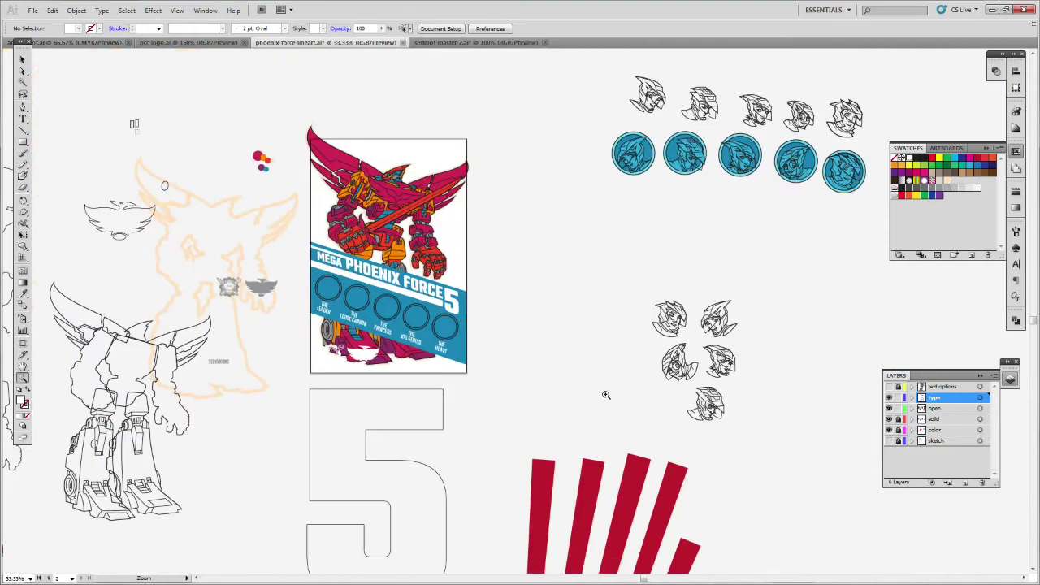
{"action": "left_click", "coordinate": [22, 59]}
{"action": "scroll", "coordinate": [997, 382], "scroll_direction": "down", "scroll_amount": 3}
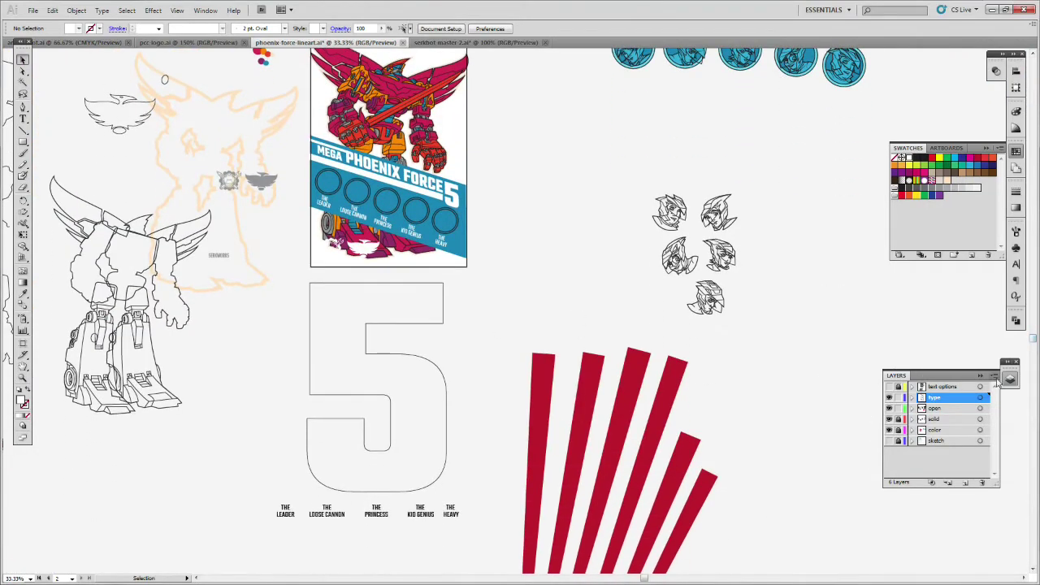
{"action": "left_click", "coordinate": [995, 379]}
{"action": "left_click", "coordinate": [953, 88]}
{"action": "left_click", "coordinate": [596, 266]}
{"action": "left_click_drag", "start_coordinate": [958, 400], "coordinate": [954, 447]}
Step: Move the crimson ray stripes onto the poster and transfer them to the new layer behind the robot
{"action": "left_click", "coordinate": [698, 498]}
{"action": "left_click_drag", "start_coordinate": [698, 497], "coordinate": [501, 187]}
{"action": "scroll", "coordinate": [480, 163], "scroll_direction": "up", "scroll_amount": 3}
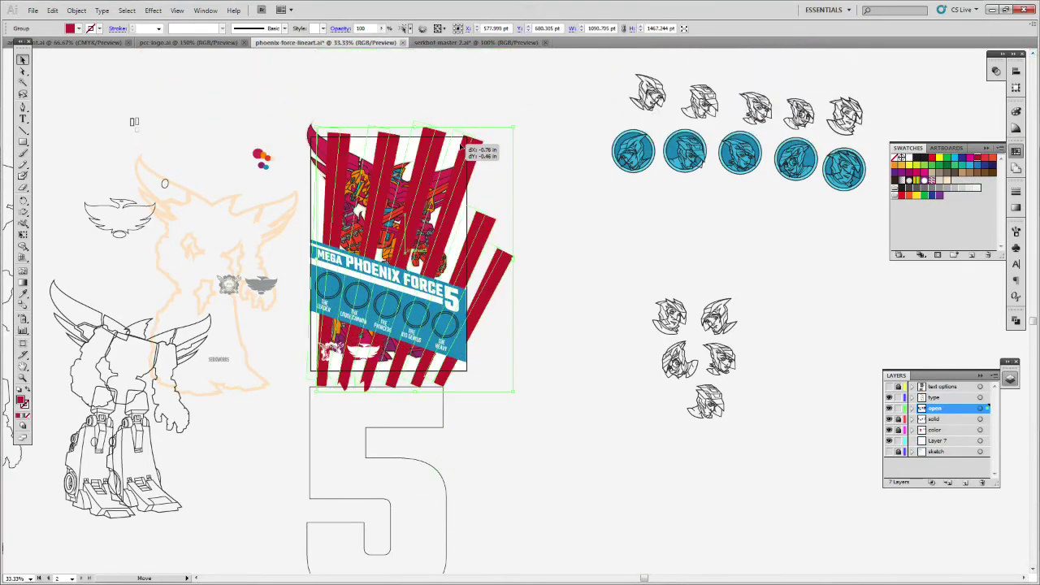
{"action": "left_click_drag", "start_coordinate": [979, 446], "coordinate": [979, 444]}
{"action": "left_click", "coordinate": [596, 281]}
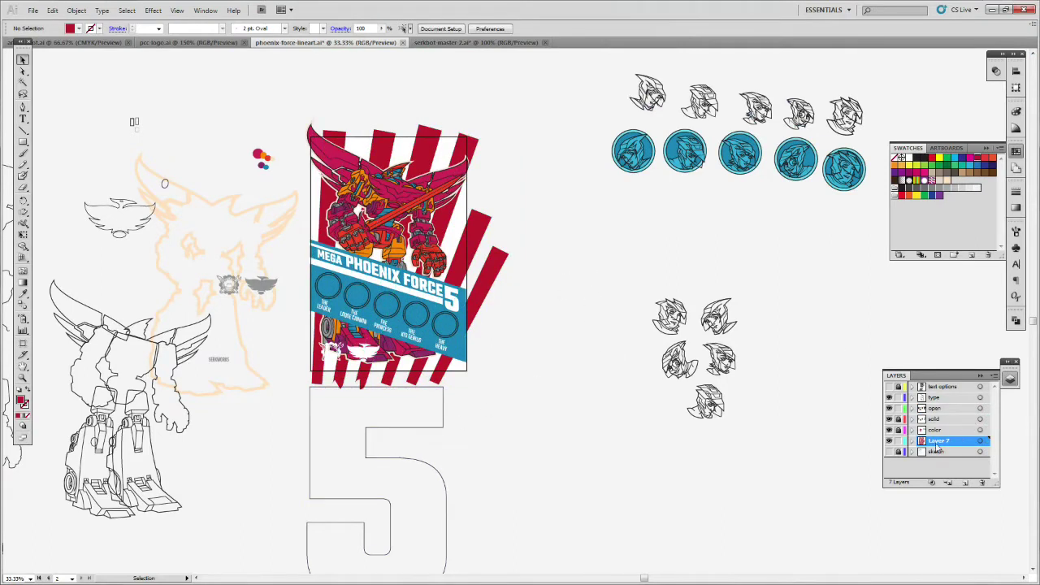
Step: Draw a rectangle covering the poster artboard in an orange sampled from the robot, and send it behind the ray stripes
{"action": "left_click", "coordinate": [23, 293]}
{"action": "left_click", "coordinate": [357, 183]}
{"action": "key", "text": "m"}
{"action": "mouse_move", "coordinate": [309, 137]}
{"action": "left_mouse_down"}
{"action": "mouse_move", "coordinate": [475, 377]}
{"action": "mouse_move", "coordinate": [467, 371]}
{"action": "left_mouse_up"}
{"action": "key", "text": "ctrl+shift+["}
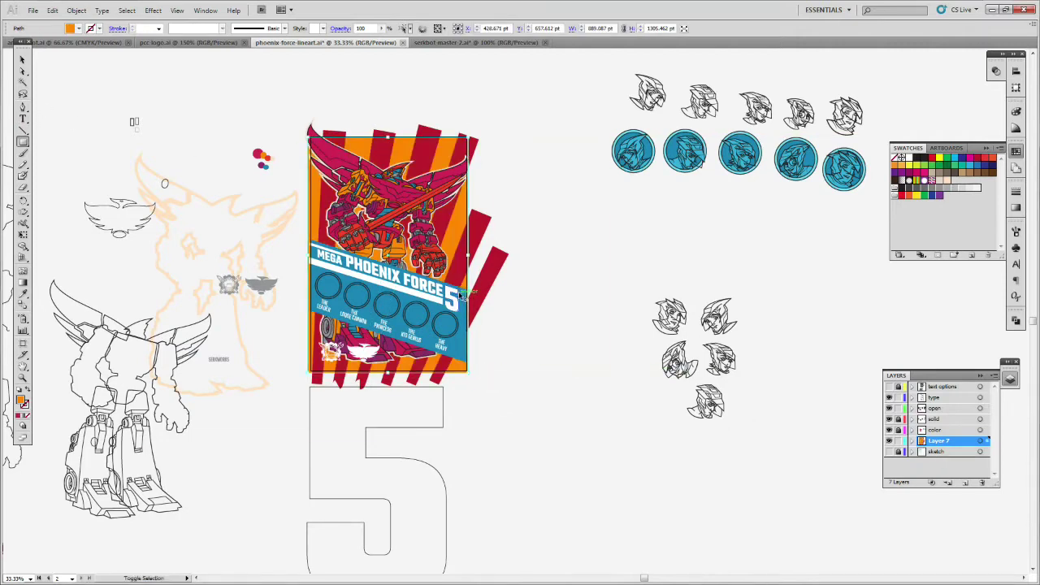
Step: Lower the opacity of the crimson ray stripes so they blend faintly into the orange background
{"action": "key", "text": "v"}
{"action": "left_click", "coordinate": [499, 228]}
{"action": "left_click", "coordinate": [488, 220]}
{"action": "left_click", "coordinate": [381, 30]}
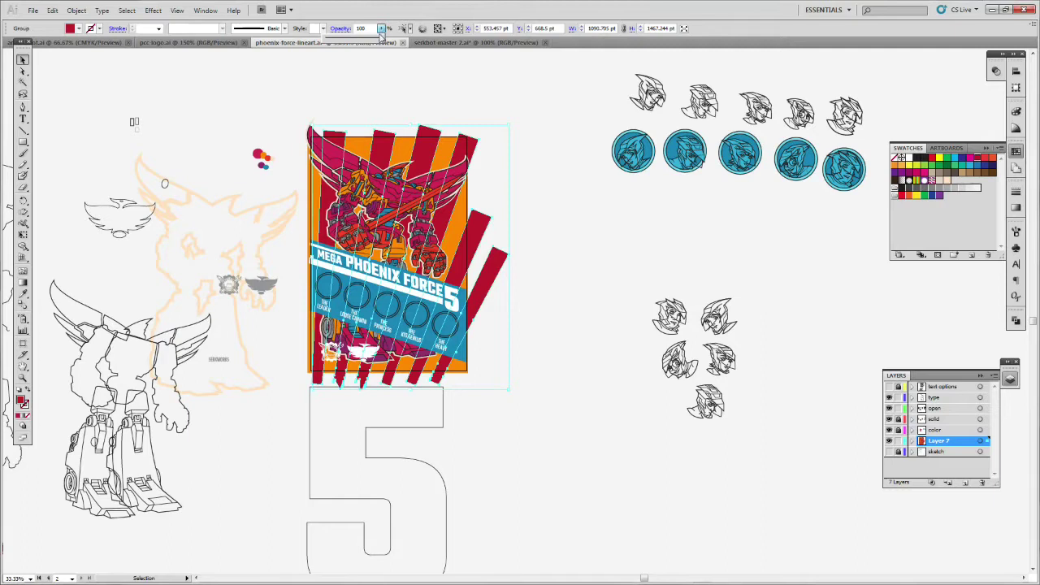
{"action": "left_click", "coordinate": [346, 41]}
{"action": "left_click", "coordinate": [552, 126]}
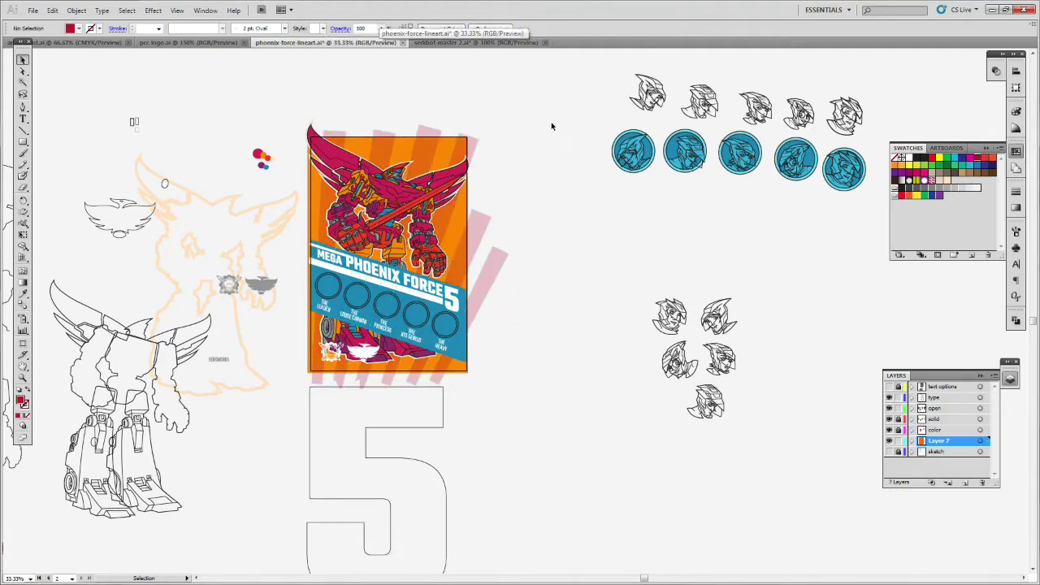
Step: Fill the large outlined 5 with the palette's magenta, move it onto the poster and transfer it to the background layer
{"action": "left_click", "coordinate": [403, 428]}
{"action": "left_click", "coordinate": [23, 294]}
{"action": "left_click", "coordinate": [257, 154]}
{"action": "left_click", "coordinate": [21, 60]}
{"action": "left_click", "coordinate": [503, 407]}
{"action": "left_click_drag", "start_coordinate": [431, 415], "coordinate": [443, 168]}
{"action": "left_click_drag", "start_coordinate": [987, 397], "coordinate": [985, 441]}
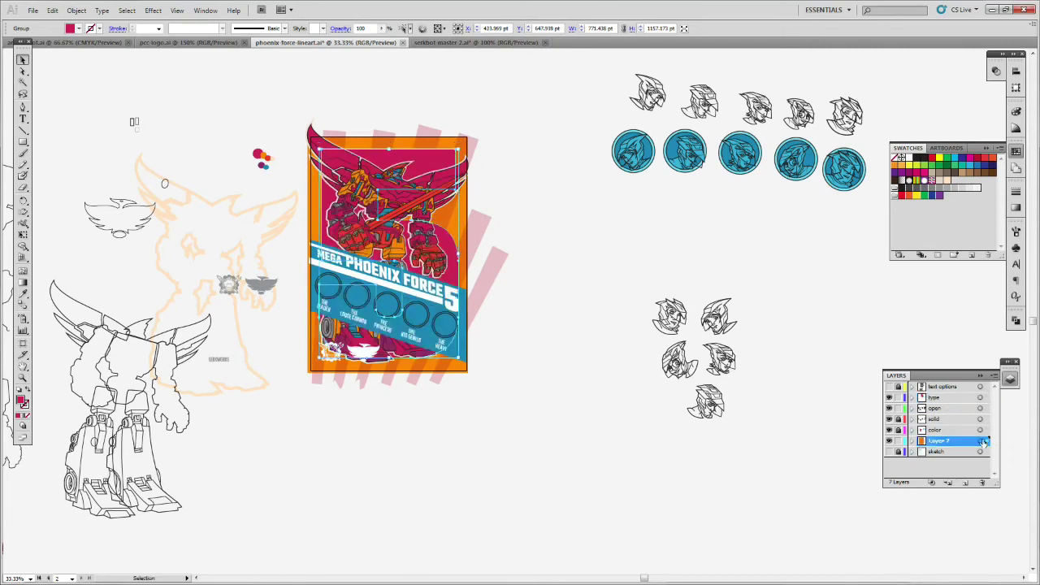
Step: Lower the opacity of the large magenta 5 behind the robot
{"action": "left_click", "coordinate": [381, 29]}
{"action": "left_click_drag", "start_coordinate": [379, 39], "coordinate": [343, 41]}
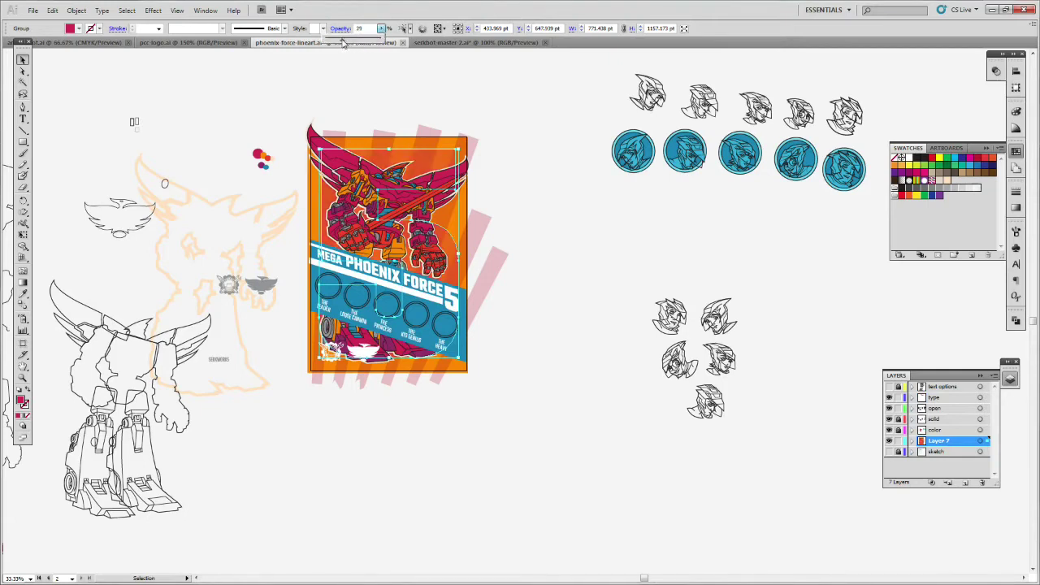
{"action": "left_click", "coordinate": [47, 67]}
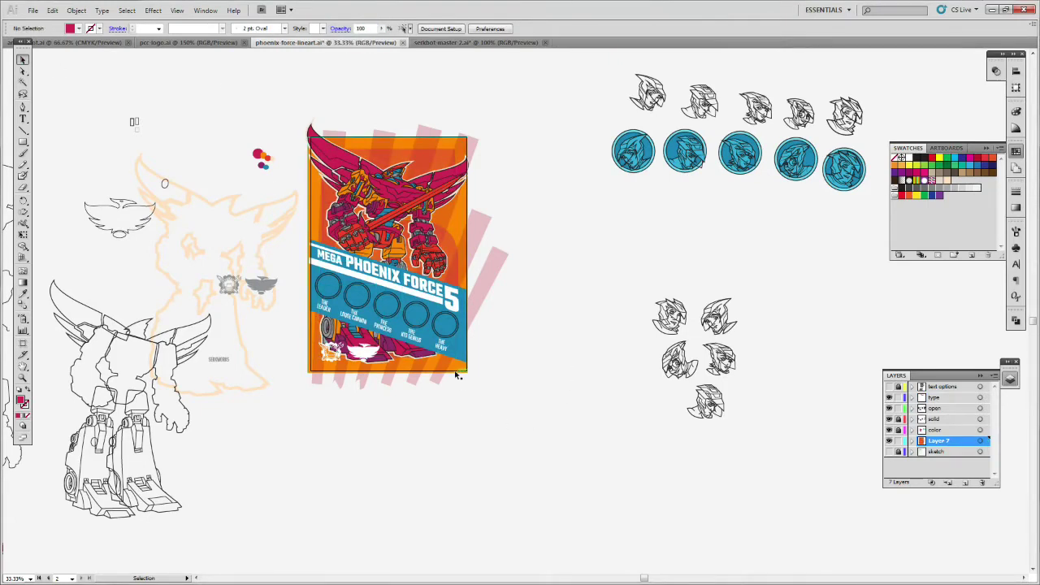
Step: Recolor the large background 5 with the palette's purple and reduce its opacity
{"action": "left_click", "coordinate": [451, 253]}
{"action": "left_click", "coordinate": [27, 404]}
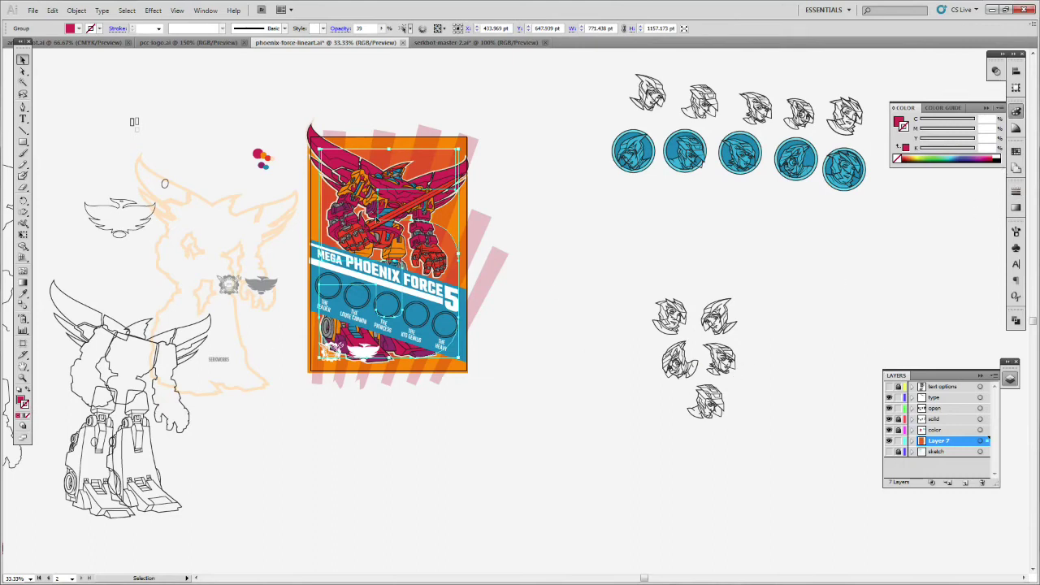
{"action": "key", "text": "i"}
{"action": "left_click", "coordinate": [253, 164]}
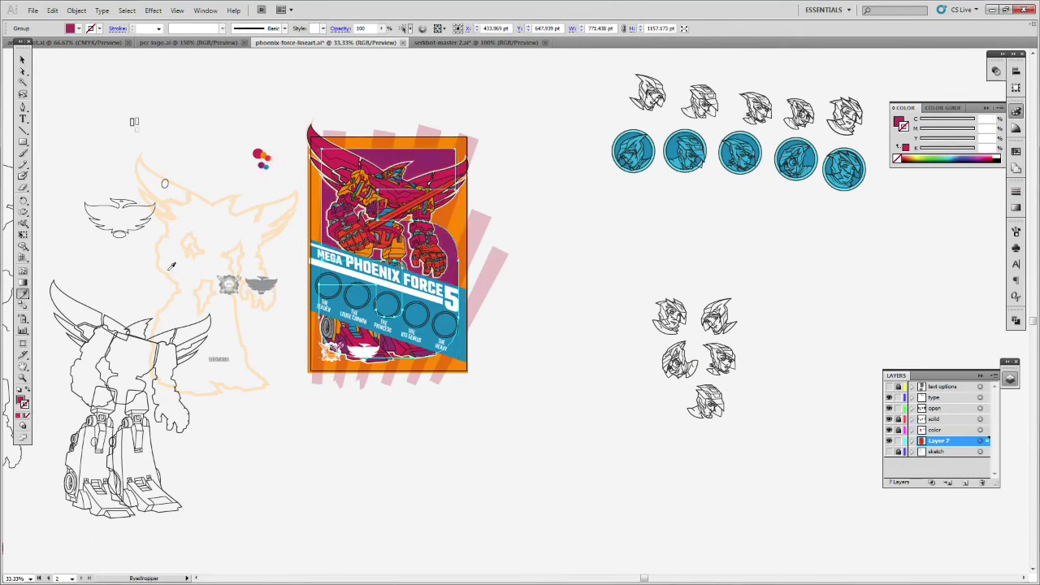
{"action": "left_click", "coordinate": [381, 29]}
{"action": "left_click_drag", "start_coordinate": [380, 38], "coordinate": [352, 42]}
{"action": "left_click", "coordinate": [42, 65]}
Step: Move the large 5 off the poster, leaving only the orange background and ray stripes behind the robot
{"action": "key", "text": "v"}
{"action": "left_click", "coordinate": [328, 492]}
{"action": "left_click_drag", "start_coordinate": [433, 168], "coordinate": [596, 324]}
{"action": "key", "text": "z"}
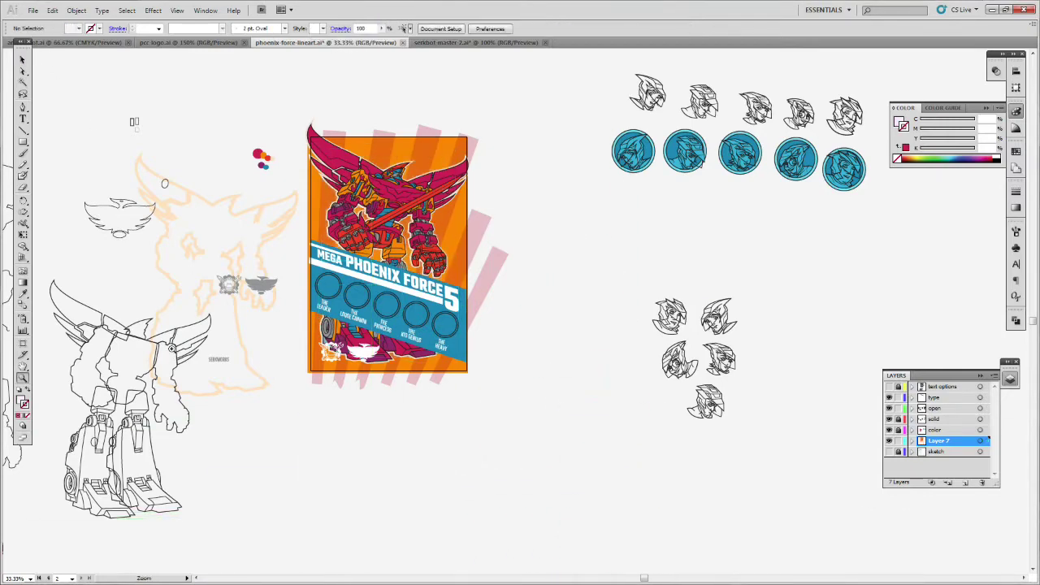
{"action": "left_click", "coordinate": [443, 286]}
{"action": "left_click", "coordinate": [443, 286]}
{"action": "scroll", "coordinate": [519, 309], "scroll_direction": "up", "scroll_amount": 3}
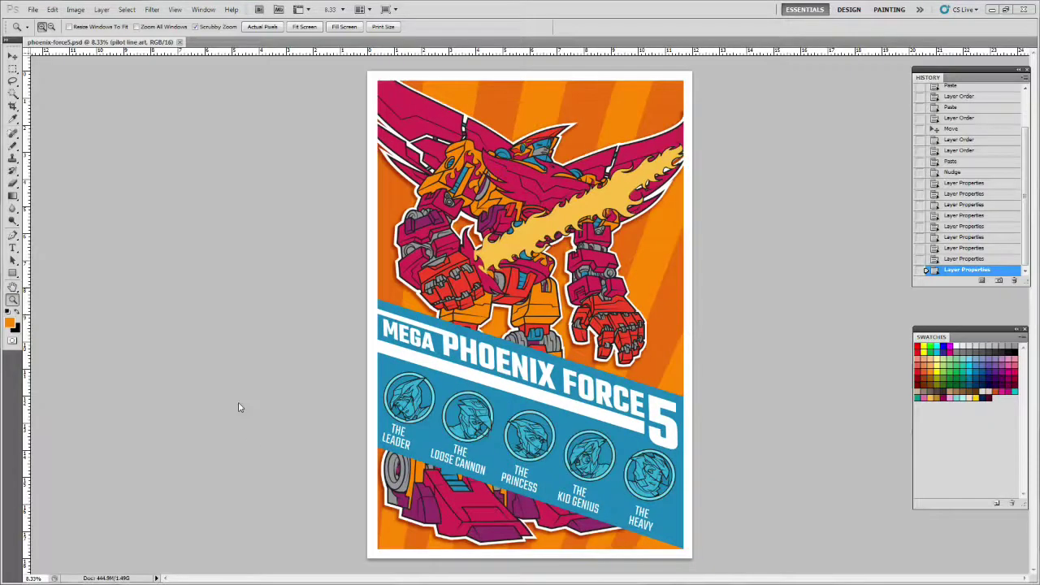
Step: In Photoshop, add a new layer to phoenix-force5.psd, send it to the back and raise it one level
{"action": "left_click", "coordinate": [606, 305]}
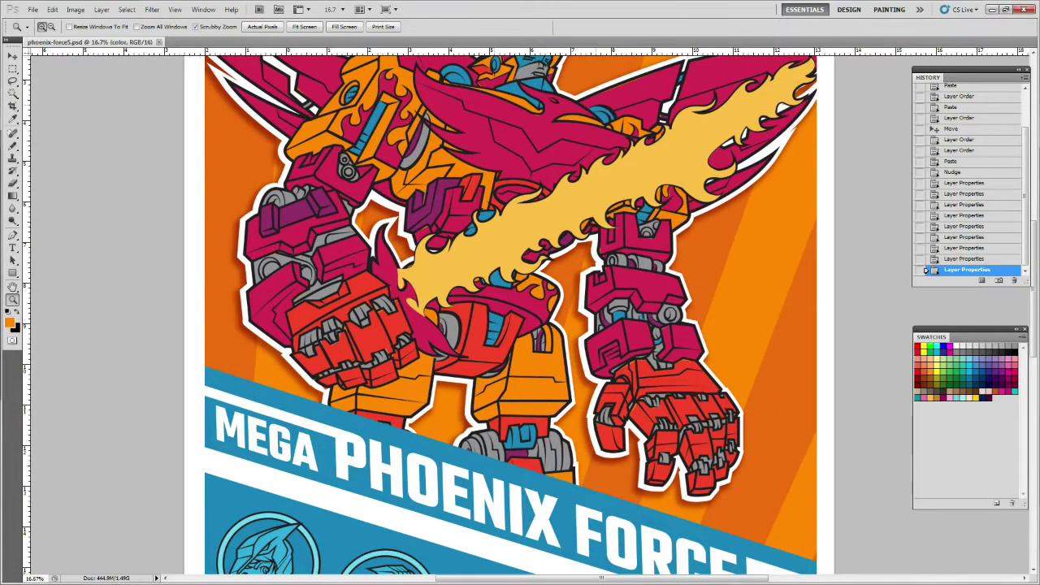
{"action": "key", "text": "ctrl+shift+n"}
{"action": "key", "text": "Return"}
{"action": "scroll", "coordinate": [520, 308], "scroll_direction": "up", "scroll_amount": 3}
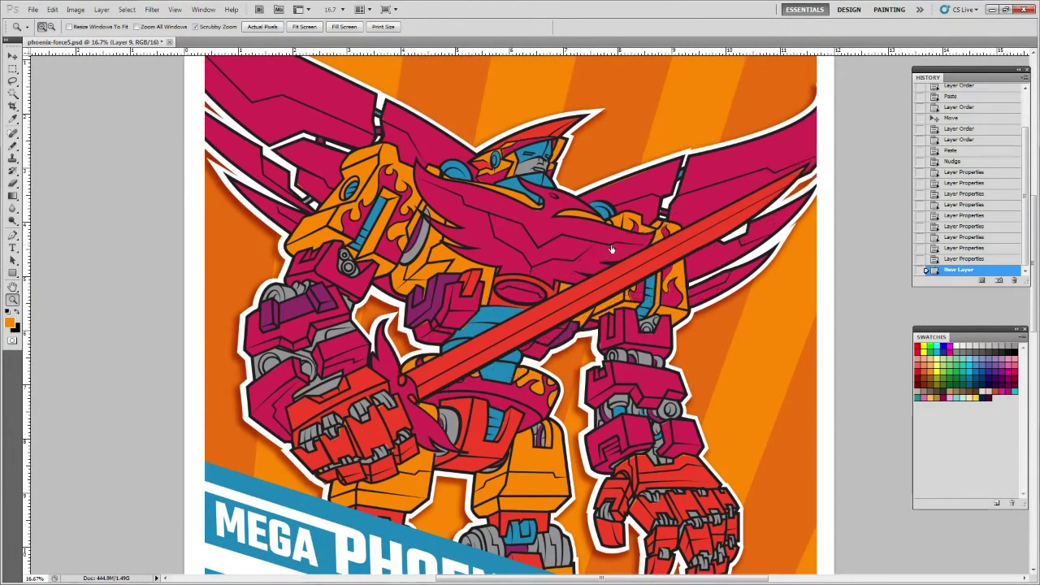
{"action": "key", "text": "ctrl+shift+["}
{"action": "key", "text": "ctrl+]"}
{"action": "left_click", "coordinate": [562, 146]}
{"action": "left_click", "coordinate": [643, 70]}
{"action": "key", "text": "alt+]"}
Step: Sample the helmet crest's red, lighten it, and fill a highlight along the crest's upper edge on the new layer
{"action": "key", "text": "i"}
{"action": "left_click", "coordinate": [390, 162]}
{"action": "left_click", "coordinate": [10, 321]}
{"action": "left_click", "coordinate": [217, 238]}
{"action": "key", "text": "Return"}
{"action": "left_click", "coordinate": [12, 82]}
{"action": "left_click_drag", "start_coordinate": [287, 205], "coordinate": [430, 135]}
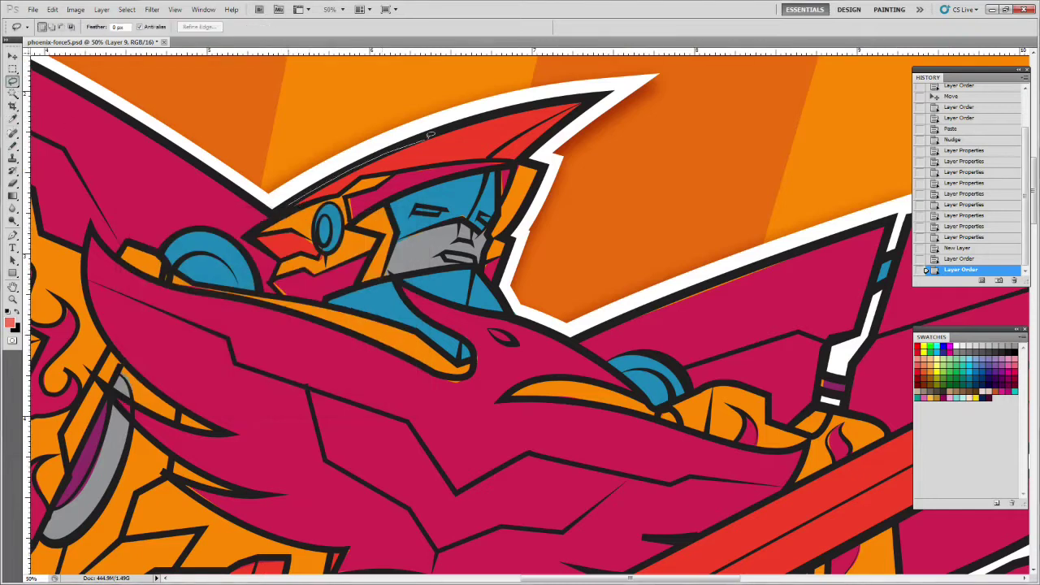
{"action": "left_click_drag", "start_coordinate": [280, 208], "coordinate": [286, 207]}
{"action": "key", "text": "alt+BackSpace"}
Step: Outline the rear facet of the helmet crest and fill it with the darker red #dc371e
{"action": "mouse_move", "coordinate": [487, 159]}
{"action": "left_mouse_down"}
{"action": "mouse_move", "coordinate": [582, 103]}
{"action": "mouse_move", "coordinate": [490, 160]}
{"action": "left_mouse_up"}
{"action": "left_click", "coordinate": [9, 322]}
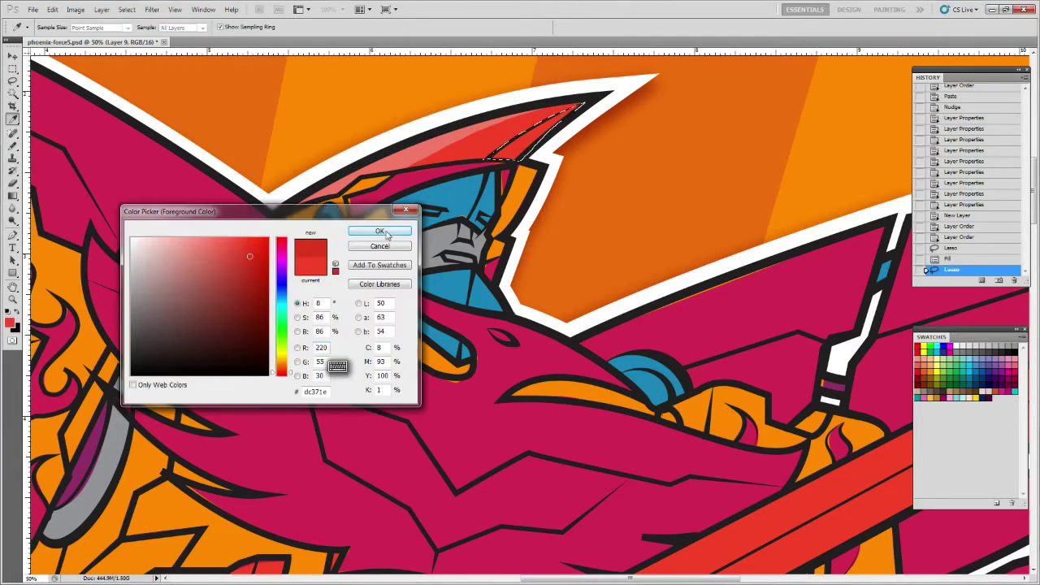
{"action": "left_click", "coordinate": [383, 232]}
{"action": "key", "text": "alt+BackSpace"}
Step: Fill the upper part of the small red beak shape on the helmet's side with the crest's light red highlight
{"action": "left_click", "coordinate": [12, 146]}
{"action": "left_click", "coordinate": [12, 81]}
{"action": "left_click_drag", "start_coordinate": [253, 237], "coordinate": [253, 238]}
{"action": "key", "text": "i"}
{"action": "left_click", "coordinate": [444, 142]}
{"action": "key", "text": "alt+BackSpace"}
{"action": "key", "text": "l"}
Step: Outline a long strip along the sword's upper edge and fill it with a light red highlight based on the helmet crest's color
{"action": "key", "text": "z"}
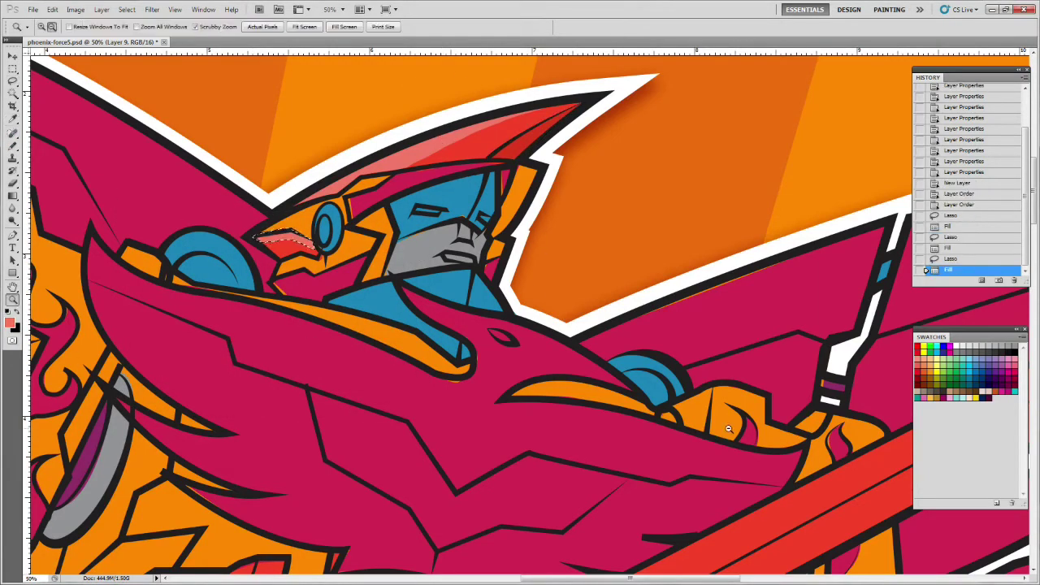
{"action": "left_click", "coordinate": [735, 459], "text": "alt"}
{"action": "left_click", "coordinate": [735, 458], "text": "alt"}
{"action": "left_click", "coordinate": [735, 459], "text": "alt"}
{"action": "left_click", "coordinate": [735, 459], "text": "alt"}
{"action": "left_click", "coordinate": [689, 158]}
{"action": "left_click", "coordinate": [689, 158]}
{"action": "left_click", "coordinate": [13, 81]}
{"action": "left_click", "coordinate": [35, 90]}
{"action": "left_click", "coordinate": [241, 382]}
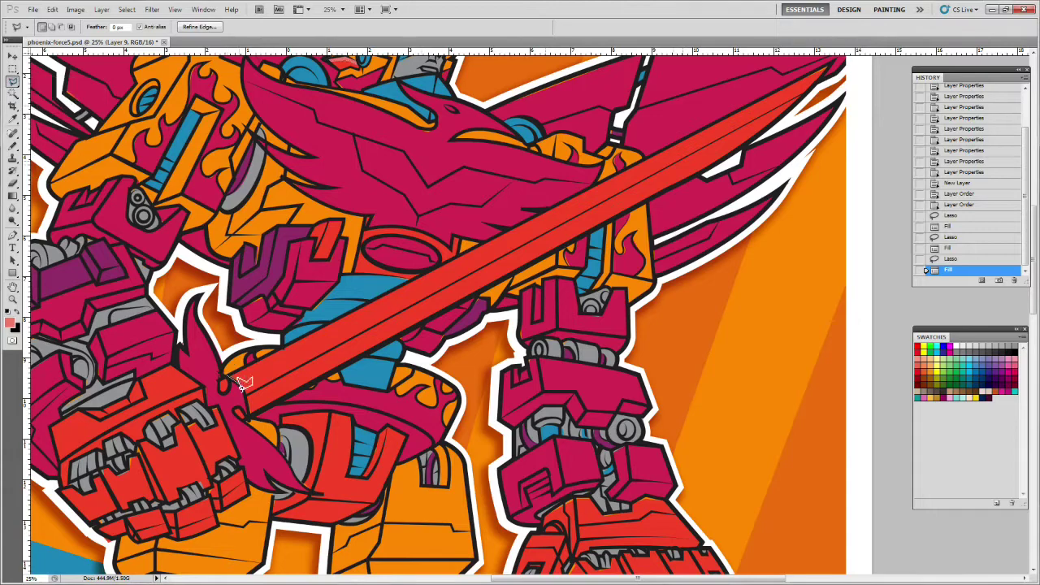
{"action": "left_click", "coordinate": [826, 67]}
{"action": "left_click", "coordinate": [231, 377]}
{"action": "left_click", "coordinate": [241, 383]}
{"action": "key", "text": "i"}
{"action": "left_click", "coordinate": [344, 63]}
{"action": "key", "text": "l"}
{"action": "left_click", "coordinate": [10, 322]}
{"action": "left_click", "coordinate": [212, 238]}
{"action": "left_click", "coordinate": [290, 373]}
{"action": "left_click", "coordinate": [397, 230]}
{"action": "key", "text": "alt+BackSpace"}
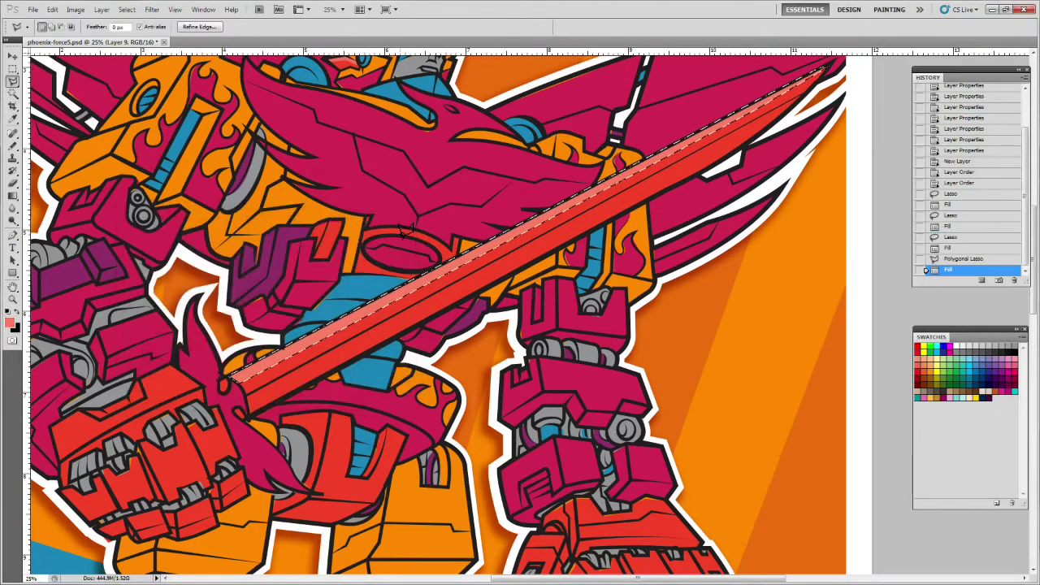
Step: Outline a thin strip along the sword blade's center line and fill it with the light red highlight
{"action": "left_click", "coordinate": [246, 394]}
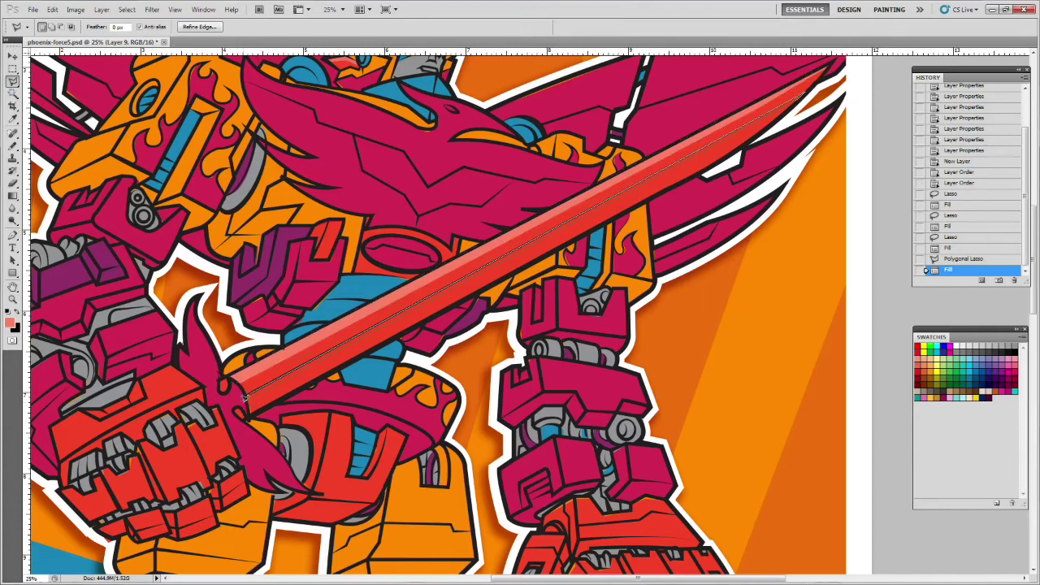
{"action": "left_click", "coordinate": [245, 398]}
{"action": "key", "text": "ctrl+BackSpace"}
Step: Outline the sword's lower edge from hilt to tip and fill it with a dark red derived from the blade's color
{"action": "left_click", "coordinate": [249, 413]}
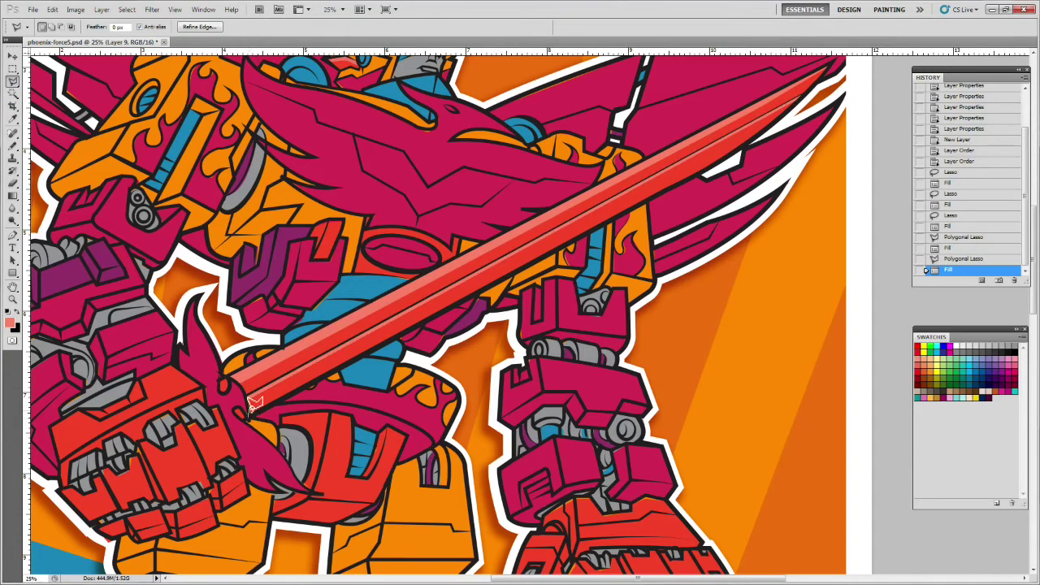
{"action": "left_click", "coordinate": [789, 107]}
{"action": "left_click", "coordinate": [740, 149]}
{"action": "left_click", "coordinate": [683, 180]}
{"action": "left_click", "coordinate": [248, 417]}
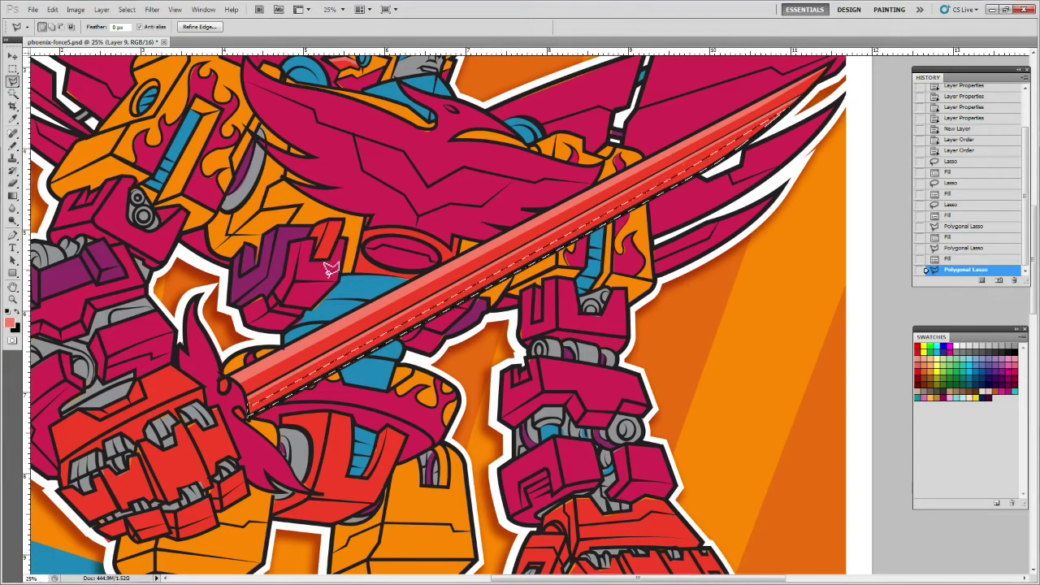
{"action": "key", "text": "i"}
{"action": "left_click", "coordinate": [337, 351]}
{"action": "key", "text": "l"}
{"action": "left_click", "coordinate": [10, 323]}
{"action": "left_click", "coordinate": [256, 267]}
{"action": "key", "text": "Return"}
{"action": "key", "text": "alt+BackSpace"}
Step: Fill shadow areas on the small red details at the sword's hilt with dark red and clear the selection
{"action": "key", "text": "l"}
{"action": "key", "text": "alt+BackSpace"}
{"action": "left_click_drag", "start_coordinate": [241, 410], "coordinate": [225, 384]}
{"action": "key", "text": "alt+BackSpace"}
{"action": "left_click", "coordinate": [13, 69]}
{"action": "left_click", "coordinate": [155, 147]}
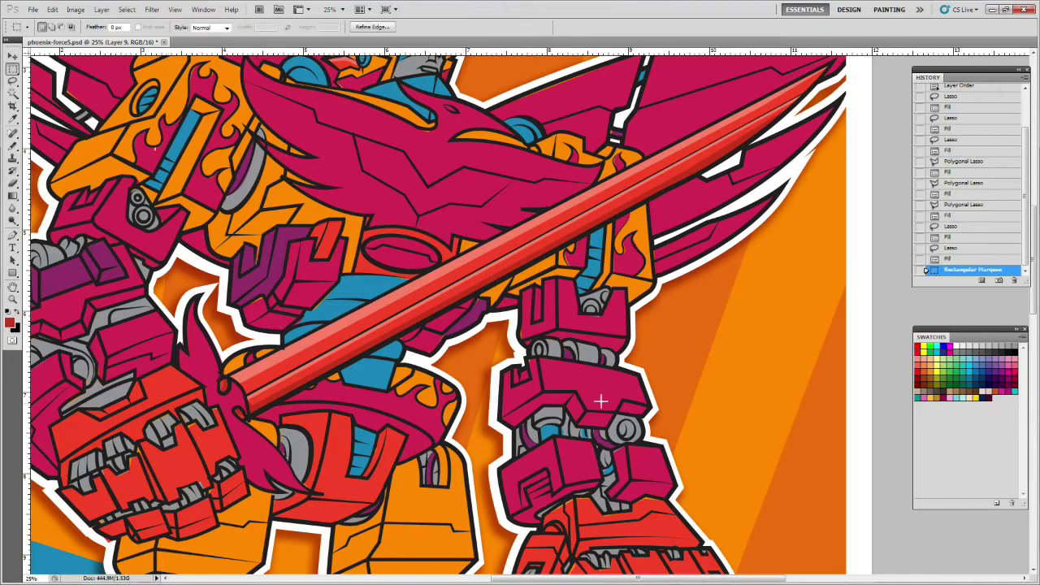
Step: Shade the rim above the red oval below the chest and the red tip of the neighboring waist part with dark red
{"action": "key", "text": "z"}
{"action": "left_click", "coordinate": [466, 227], "text": "alt"}
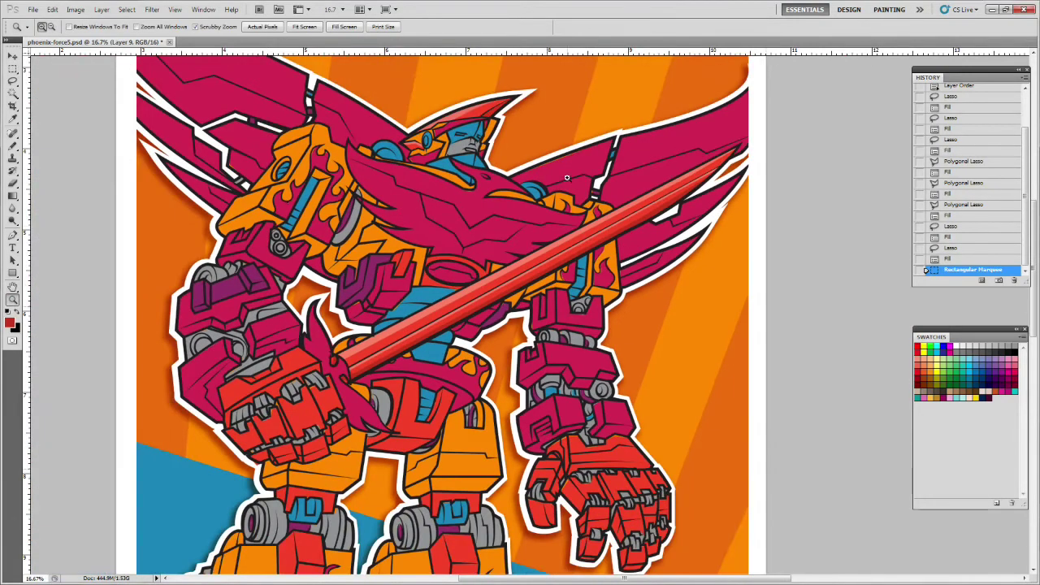
{"action": "left_click", "coordinate": [411, 262]}
{"action": "left_click", "coordinate": [411, 262]}
{"action": "key", "text": "l"}
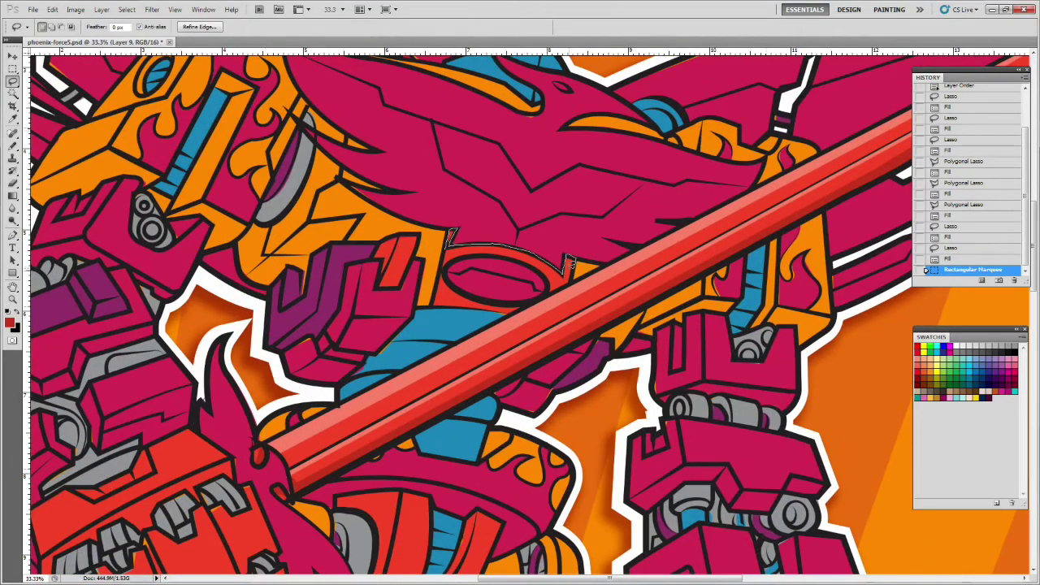
{"action": "left_click_drag", "start_coordinate": [572, 264], "coordinate": [568, 268]}
{"action": "key", "text": "alt+BackSpace"}
{"action": "mouse_move", "coordinate": [397, 235]}
{"action": "left_mouse_down"}
{"action": "mouse_move", "coordinate": [374, 268]}
{"action": "mouse_move", "coordinate": [397, 237]}
{"action": "left_mouse_up"}
{"action": "key", "text": "alt+BackSpace"}
Step: Shade the wrist notch, the knuckle recess and the first finger edges of the sword-holding fist with dark red
{"action": "left_click_drag", "start_coordinate": [649, 347], "coordinate": [749, 201]}
{"action": "mouse_move", "coordinate": [244, 301]}
{"action": "left_mouse_down"}
{"action": "mouse_move", "coordinate": [220, 343]}
{"action": "mouse_move", "coordinate": [195, 347]}
{"action": "left_mouse_up"}
{"action": "key", "text": "alt+BackSpace"}
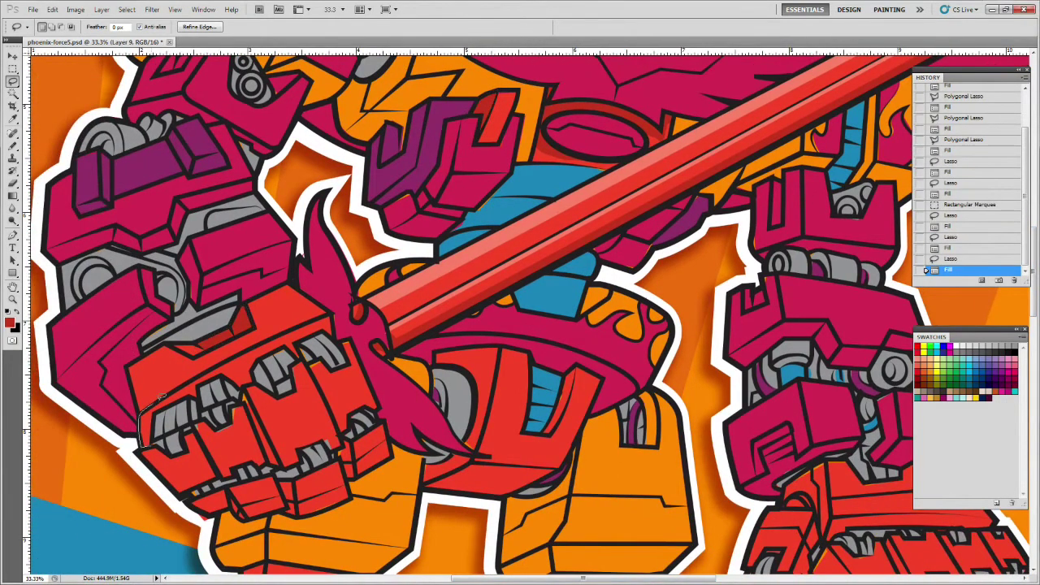
{"action": "left_click_drag", "start_coordinate": [183, 398], "coordinate": [143, 445]}
{"action": "key", "text": "alt+BackSpace"}
{"action": "mouse_move", "coordinate": [271, 470]}
{"action": "left_mouse_down"}
{"action": "mouse_move", "coordinate": [244, 386]}
{"action": "mouse_move", "coordinate": [266, 467]}
{"action": "left_mouse_up"}
{"action": "key", "text": "alt+BackSpace"}
{"action": "left_click_drag", "start_coordinate": [197, 414], "coordinate": [221, 476]}
{"action": "key", "text": "alt+BackSpace"}
Step: Fill dark red shadows on the remaining finger sides and lower finger segments of the sword-holding fist
{"action": "left_click_drag", "start_coordinate": [137, 443], "coordinate": [136, 448]}
{"action": "key", "text": "alt+BackSpace"}
{"action": "mouse_move", "coordinate": [309, 364]}
{"action": "left_mouse_down"}
{"action": "mouse_move", "coordinate": [343, 430]}
{"action": "mouse_move", "coordinate": [337, 400]}
{"action": "mouse_move", "coordinate": [311, 369]}
{"action": "left_mouse_up"}
{"action": "left_click_drag", "start_coordinate": [231, 500], "coordinate": [230, 495]}
{"action": "key", "text": "alt+BackSpace"}
{"action": "mouse_move", "coordinate": [296, 490]}
{"action": "left_mouse_down"}
{"action": "mouse_move", "coordinate": [330, 502]}
{"action": "mouse_move", "coordinate": [302, 505]}
{"action": "mouse_move", "coordinate": [343, 433]}
{"action": "mouse_move", "coordinate": [343, 474]}
{"action": "mouse_move", "coordinate": [338, 453]}
{"action": "mouse_move", "coordinate": [367, 469]}
{"action": "left_mouse_up"}
{"action": "key", "text": "alt+BackSpace"}
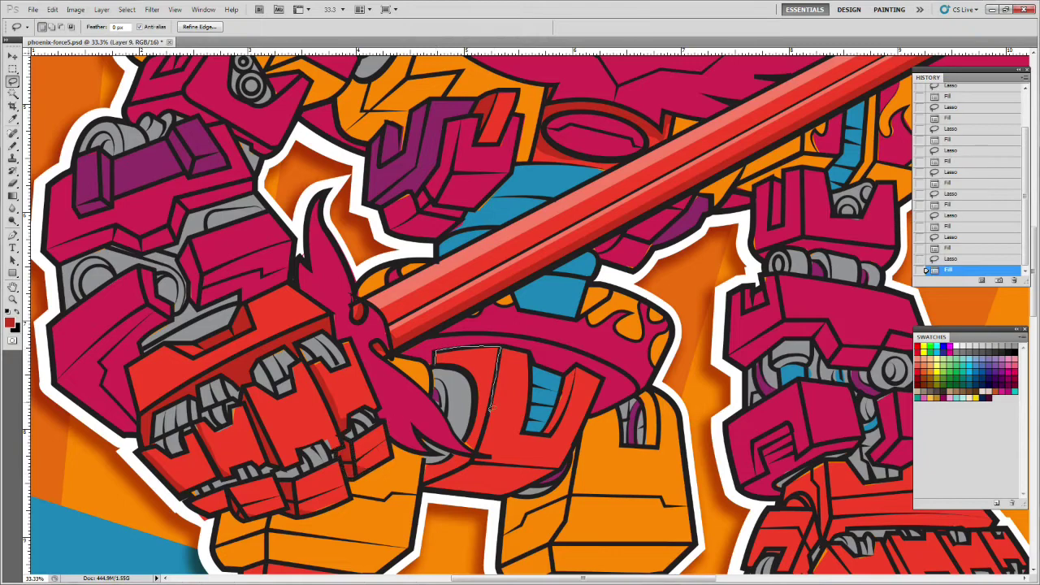
Step: Shade the red pelvis block's side panel, underside strip and inner edge beside the blue vent with dark red
{"action": "left_click_drag", "start_coordinate": [475, 378], "coordinate": [421, 359]}
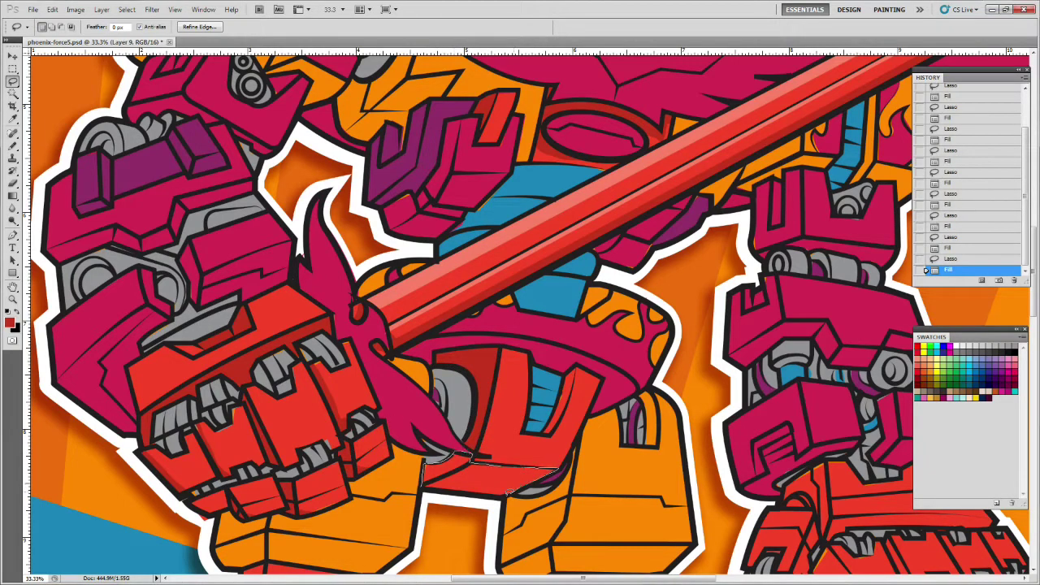
{"action": "key", "text": "alt+BackSpace"}
{"action": "left_click_drag", "start_coordinate": [540, 433], "coordinate": [565, 376]}
{"action": "left_click_drag", "start_coordinate": [548, 433], "coordinate": [541, 433]}
{"action": "key", "text": "alt+BackSpace"}
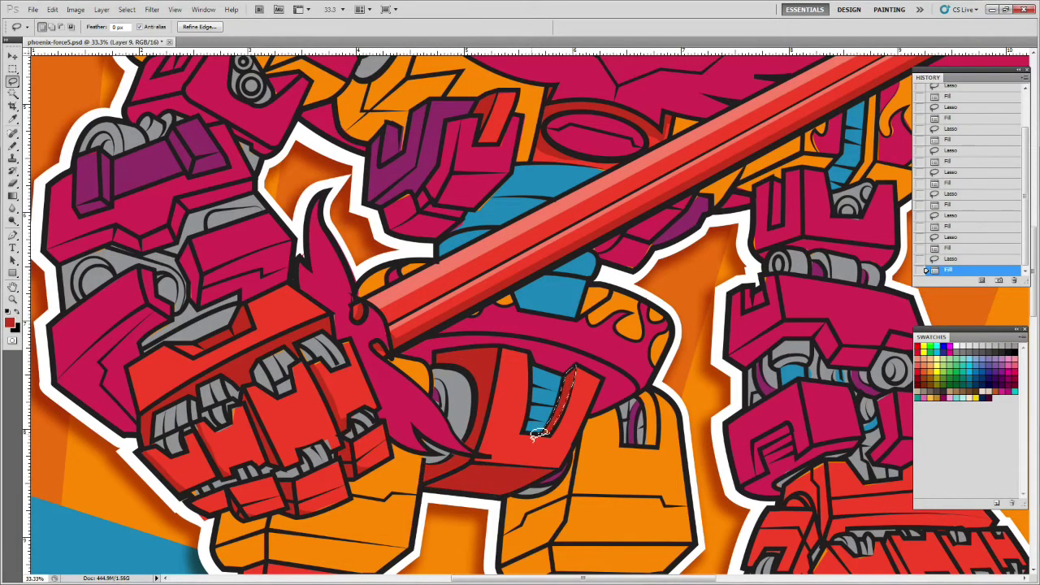
Step: Shade the open hand's thumb and the side of its first finger with dark red
{"action": "left_click_drag", "start_coordinate": [633, 579], "coordinate": [671, 578]}
{"action": "left_click_drag", "start_coordinate": [1032, 272], "coordinate": [1033, 322]}
{"action": "mouse_move", "coordinate": [647, 311]}
{"action": "left_mouse_down"}
{"action": "mouse_move", "coordinate": [655, 278]}
{"action": "mouse_move", "coordinate": [680, 258]}
{"action": "mouse_move", "coordinate": [647, 310]}
{"action": "left_mouse_up"}
{"action": "key", "text": "alt+BackSpace"}
{"action": "mouse_move", "coordinate": [657, 359]}
{"action": "left_mouse_down"}
{"action": "mouse_move", "coordinate": [640, 328]}
{"action": "mouse_move", "coordinate": [656, 357]}
{"action": "left_mouse_up"}
{"action": "key", "text": "alt+BackSpace"}
{"action": "mouse_move", "coordinate": [684, 305]}
{"action": "left_mouse_down"}
{"action": "mouse_move", "coordinate": [679, 271]}
{"action": "mouse_move", "coordinate": [723, 303]}
{"action": "mouse_move", "coordinate": [671, 321]}
{"action": "left_mouse_up"}
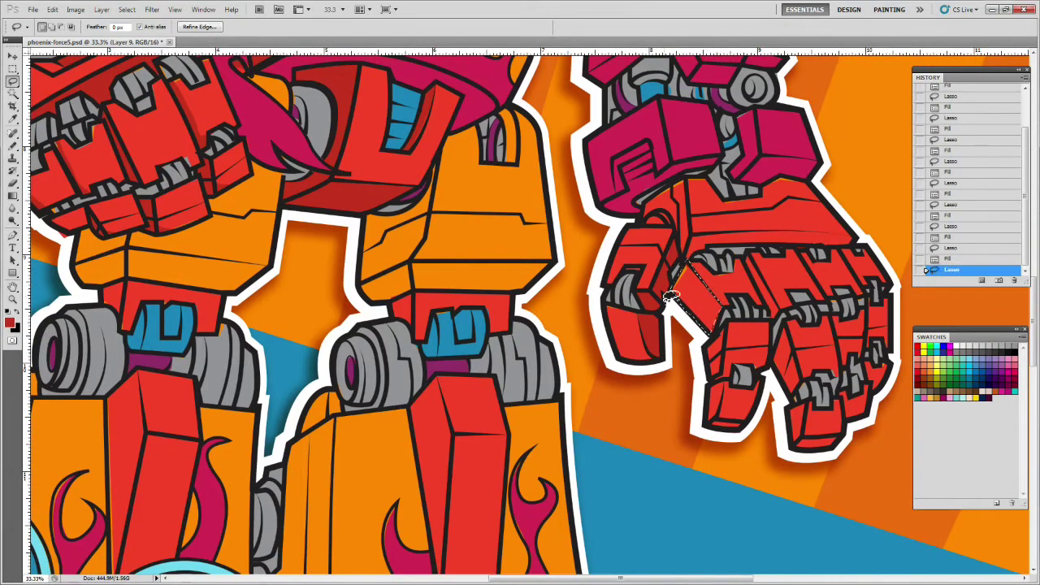
{"action": "key", "text": "alt+BackSpace"}
Step: Fill the side faces of the open hand's front fingers and the undersides of their fingertips with dark red
{"action": "left_click_drag", "start_coordinate": [707, 424], "coordinate": [708, 375]}
{"action": "left_click_drag", "start_coordinate": [735, 424], "coordinate": [705, 424]}
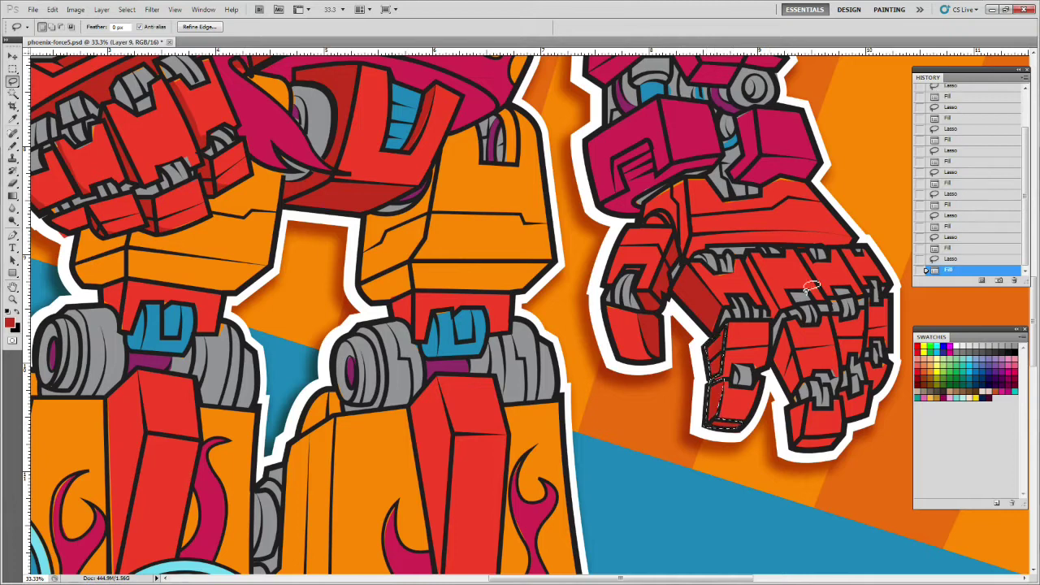
{"action": "left_click_drag", "start_coordinate": [757, 252], "coordinate": [771, 318]}
{"action": "key", "text": "alt+BackSpace"}
{"action": "mouse_move", "coordinate": [796, 402]}
{"action": "left_mouse_down"}
{"action": "mouse_move", "coordinate": [778, 372]}
{"action": "mouse_move", "coordinate": [793, 396]}
{"action": "left_mouse_up"}
{"action": "left_click_drag", "start_coordinate": [840, 435], "coordinate": [802, 430]}
Step: Shade the open hand's far fingers and the lower edge of the back of the hand with dark red
{"action": "left_click_drag", "start_coordinate": [799, 252], "coordinate": [864, 290]}
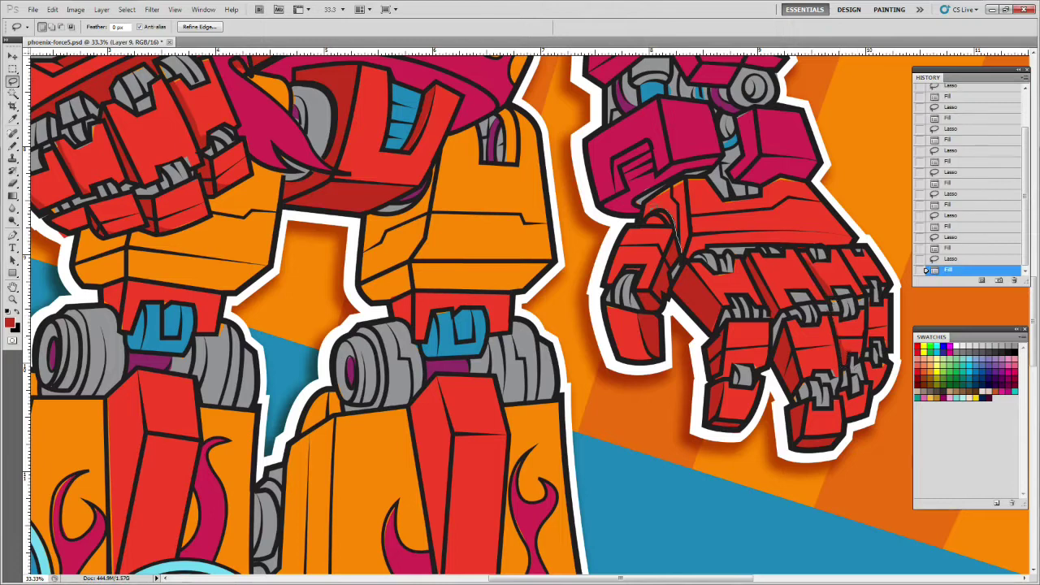
{"action": "key", "text": "ctrl+d"}
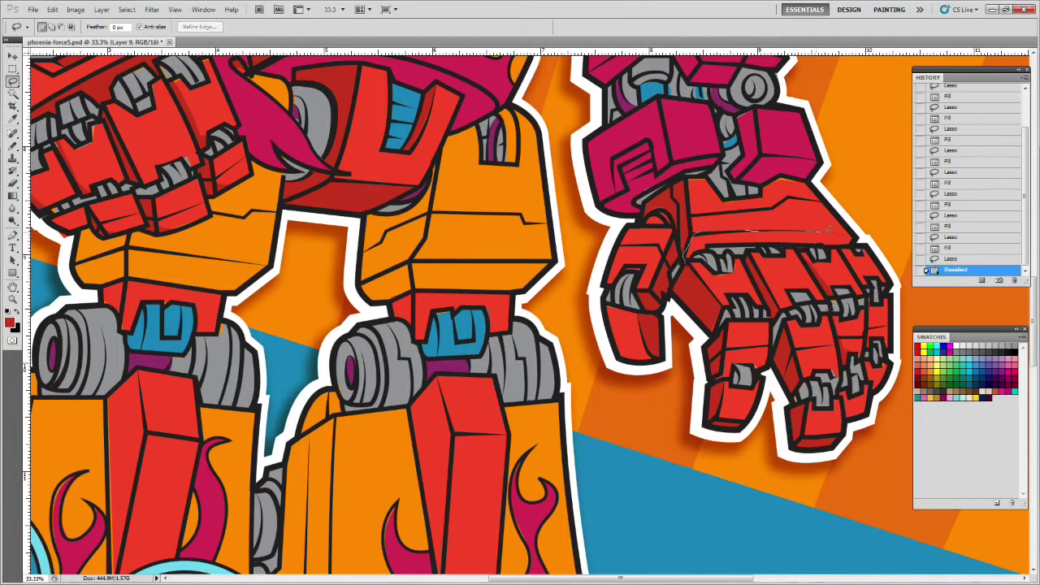
{"action": "left_click_drag", "start_coordinate": [689, 237], "coordinate": [684, 260]}
{"action": "key", "text": "alt+BackSpace"}
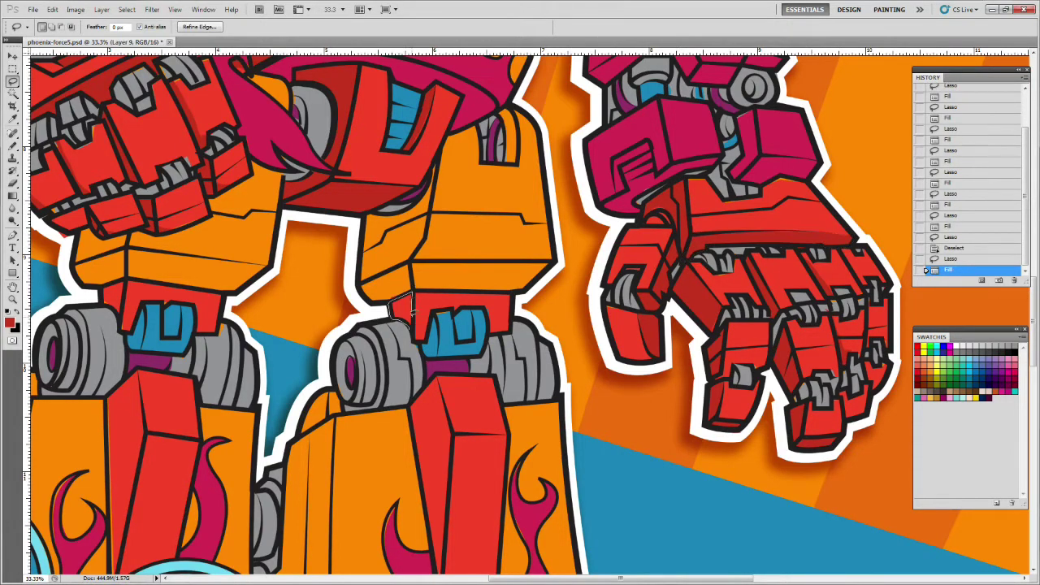
Step: Fill the side faces of the red knee joints and the long red shin panels on both legs with dark red
{"action": "scroll", "coordinate": [398, 309], "scroll_direction": "down", "scroll_amount": 5}
{"action": "left_click_drag", "start_coordinate": [122, 114], "coordinate": [116, 144]}
{"action": "key", "text": "alt+BackSpace"}
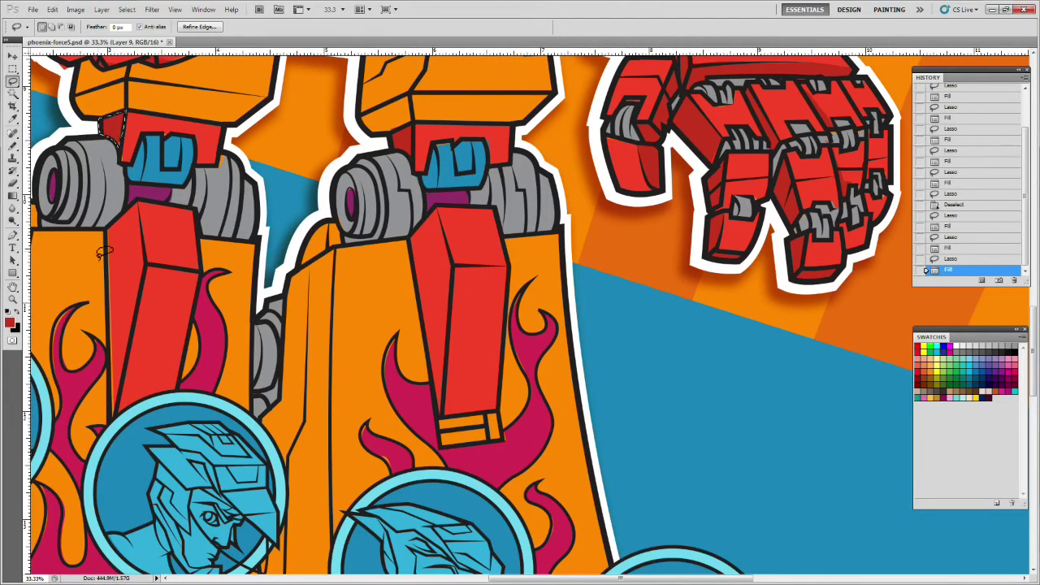
{"action": "left_click_drag", "start_coordinate": [130, 369], "coordinate": [114, 419]}
{"action": "key", "text": "alt+BackSpace"}
{"action": "mouse_move", "coordinate": [440, 414]}
{"action": "left_mouse_down"}
{"action": "mouse_move", "coordinate": [414, 276]}
{"action": "mouse_move", "coordinate": [441, 411]}
{"action": "mouse_move", "coordinate": [452, 268]}
{"action": "mouse_move", "coordinate": [439, 210]}
{"action": "left_mouse_up"}
{"action": "key", "text": "alt+BackSpace"}
Step: Outline the orange plates at the lower end of the shin's red panel, fill them with blue and clear the selection
{"action": "left_click", "coordinate": [439, 420]}
{"action": "left_click", "coordinate": [442, 447]}
{"action": "left_click", "coordinate": [488, 441]}
{"action": "left_click", "coordinate": [487, 412]}
{"action": "left_click", "coordinate": [439, 420]}
{"action": "key", "text": "alt+BackSpace"}
{"action": "key", "text": "m"}
{"action": "left_click", "coordinate": [654, 367]}
Step: Sample the dark red and fill thin shadow strips across the tops of the red joints beneath both thighs
{"action": "key", "text": "i"}
{"action": "left_click", "coordinate": [119, 244]}
{"action": "key", "text": "l"}
{"action": "left_click", "coordinate": [127, 120]}
{"action": "left_click", "coordinate": [131, 112]}
{"action": "key", "text": "alt+BackSpace"}
{"action": "left_click", "coordinate": [414, 124]}
{"action": "left_click", "coordinate": [512, 125]}
{"action": "left_click", "coordinate": [513, 134]}
{"action": "left_click", "coordinate": [415, 133]}
{"action": "key", "text": "alt+BackSpace"}
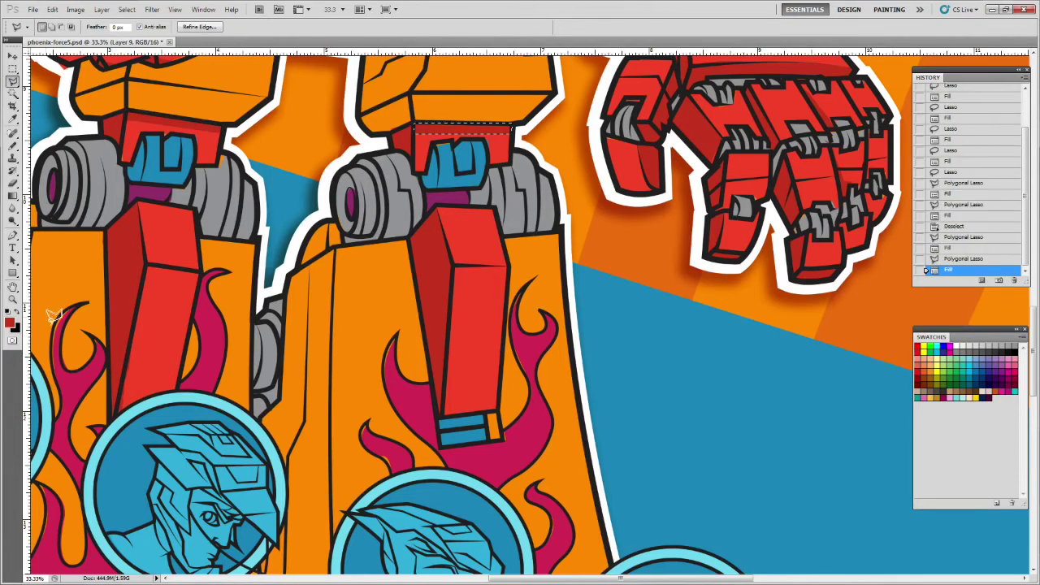
{"action": "left_click", "coordinate": [13, 300]}
{"action": "left_click", "coordinate": [537, 191], "text": "alt"}
{"action": "left_click", "coordinate": [537, 192], "text": "alt"}
{"action": "left_click", "coordinate": [536, 189], "text": "alt"}
{"action": "left_click", "coordinate": [572, 181], "text": "alt"}
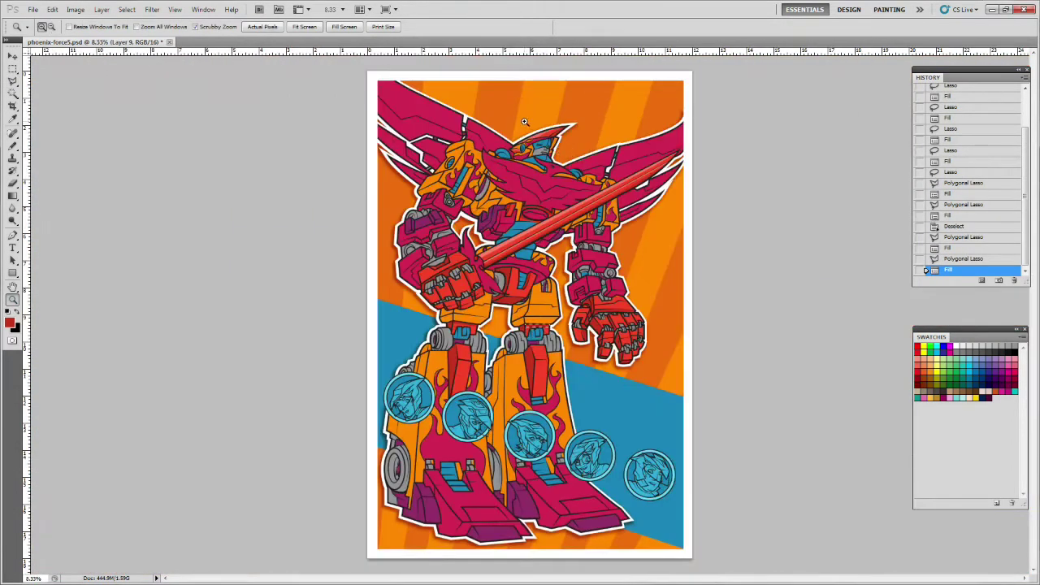
Step: Fill light red highlights on the red hip armor plates and on both segments of the open hand's thumb
{"action": "left_click", "coordinate": [486, 282]}
{"action": "left_click", "coordinate": [486, 282]}
{"action": "key", "text": "l"}
{"action": "left_click", "coordinate": [486, 306]}
{"action": "key", "text": "alt+BackSpace"}
{"action": "left_click", "coordinate": [519, 358]}
{"action": "left_click", "coordinate": [521, 359]}
{"action": "key", "text": "alt+BackSpace"}
{"action": "right_click", "coordinate": [13, 82]}
{"action": "left_click", "coordinate": [48, 81]}
{"action": "left_click_drag", "start_coordinate": [540, 315], "coordinate": [530, 347]}
{"action": "key", "text": "alt+BackSpace"}
{"action": "mouse_move", "coordinate": [719, 411]}
{"action": "left_mouse_down"}
{"action": "mouse_move", "coordinate": [671, 446]}
{"action": "mouse_move", "coordinate": [618, 450]}
{"action": "mouse_move", "coordinate": [671, 485]}
{"action": "left_mouse_up"}
{"action": "key", "text": "alt+BackSpace"}
{"action": "key", "text": "alt+BackSpace"}
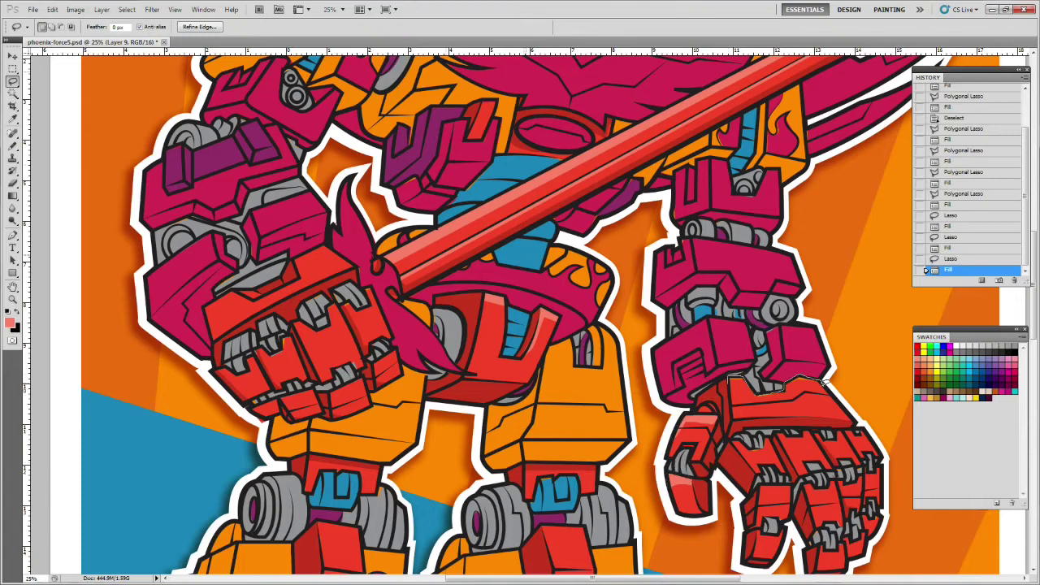
Step: Add light red highlights along the upper edge of the open hand's back and across the tops of its first finger segments
{"action": "left_click_drag", "start_coordinate": [812, 380], "coordinate": [757, 387]}
{"action": "key", "text": "alt+BackSpace"}
{"action": "left_click_drag", "start_coordinate": [755, 439], "coordinate": [740, 440]}
{"action": "key", "text": "alt+BackSpace"}
{"action": "mouse_move", "coordinate": [811, 433]}
{"action": "left_mouse_down"}
{"action": "mouse_move", "coordinate": [765, 424]}
{"action": "mouse_move", "coordinate": [837, 434]}
{"action": "left_mouse_up"}
{"action": "key", "text": "alt+BackSpace"}
{"action": "key", "text": "BackSpace"}
{"action": "key", "text": "alt+BackSpace"}
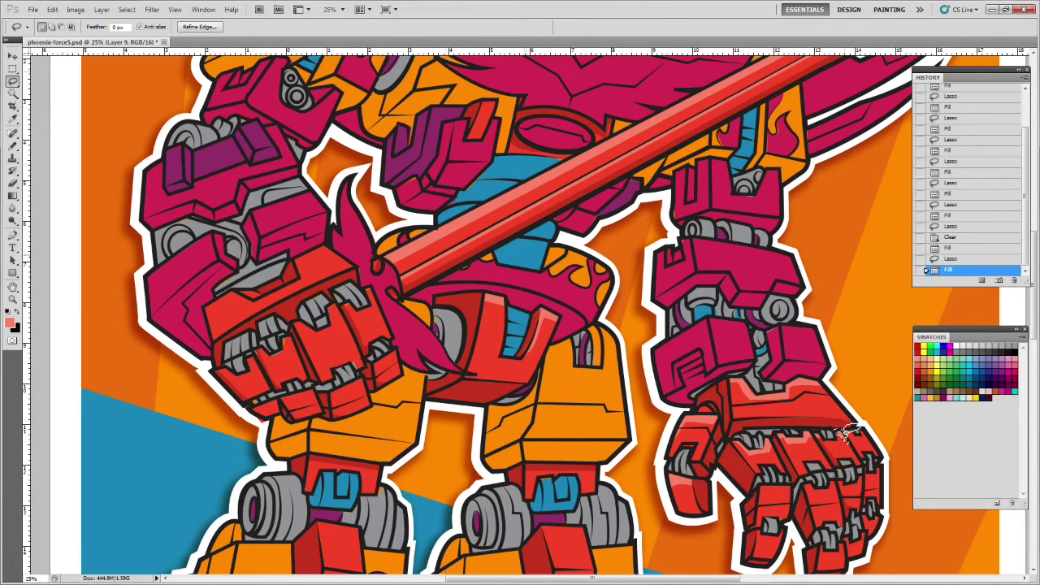
{"action": "key", "text": "alt+BackSpace"}
Step: Highlight the middle and tip segments of the open hand's fingers with light red
{"action": "scroll", "coordinate": [763, 355], "scroll_direction": "down", "scroll_amount": 3}
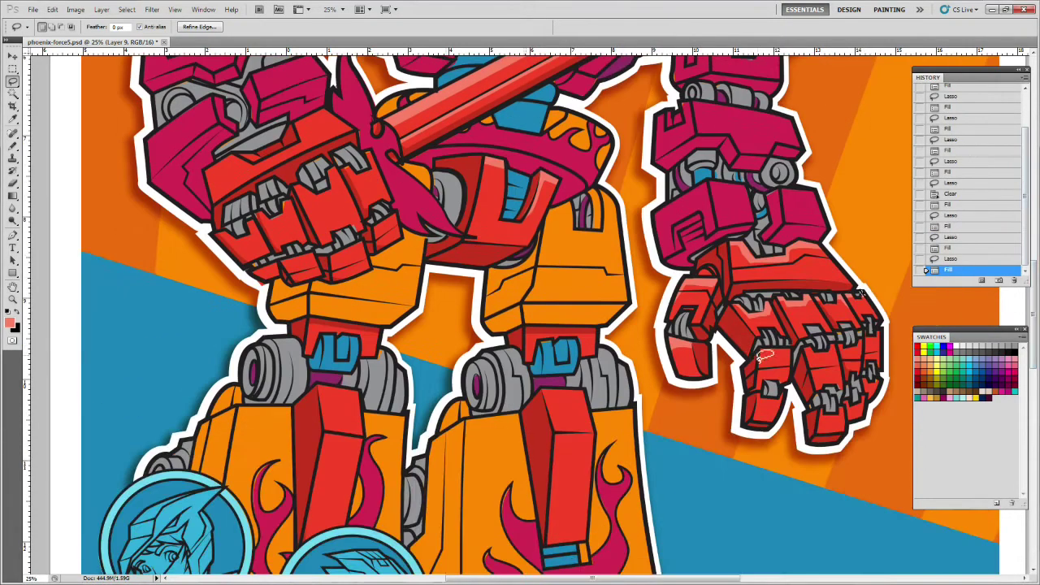
{"action": "left_click_drag", "start_coordinate": [790, 357], "coordinate": [757, 349]}
{"action": "key", "text": "alt+BackSpace"}
{"action": "mouse_move", "coordinate": [840, 347]}
{"action": "left_mouse_down"}
{"action": "mouse_move", "coordinate": [879, 344]}
{"action": "mouse_move", "coordinate": [870, 332]}
{"action": "left_mouse_up"}
{"action": "key", "text": "alt+BackSpace"}
{"action": "key", "text": "alt+BackSpace"}
{"action": "key", "text": "alt+BackSpace"}
{"action": "left_click_drag", "start_coordinate": [784, 385], "coordinate": [781, 388]}
{"action": "key", "text": "alt+BackSpace"}
{"action": "key", "text": "alt+BackSpace"}
{"action": "mouse_move", "coordinate": [837, 410]}
{"action": "left_mouse_down"}
{"action": "mouse_move", "coordinate": [824, 406]}
{"action": "mouse_move", "coordinate": [851, 408]}
{"action": "left_mouse_up"}
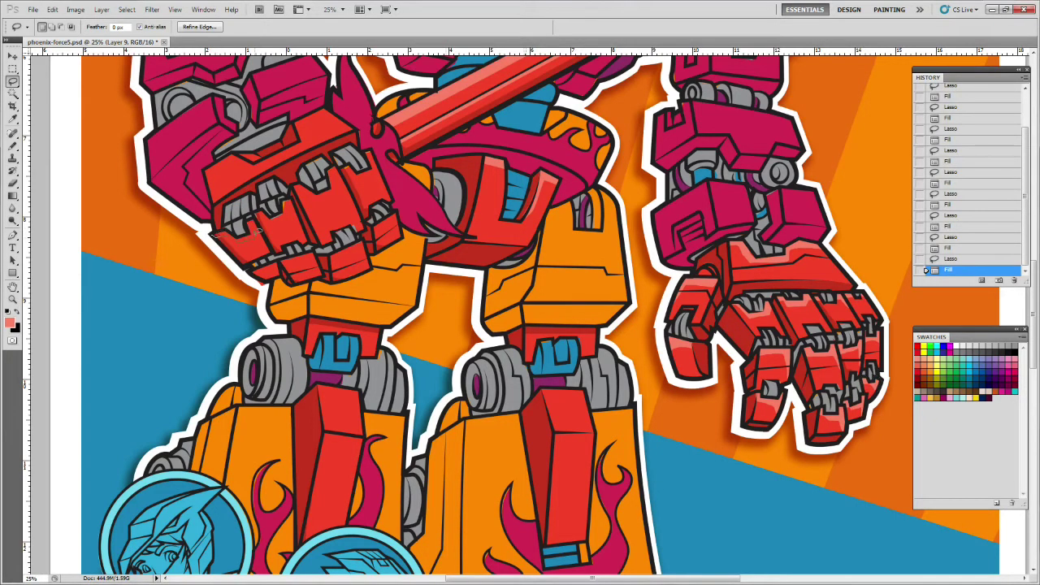
Step: Fill light red highlights along the tops of the clenched fist's upper finger segments and its first lower segments
{"action": "left_click_drag", "start_coordinate": [208, 228], "coordinate": [209, 229]}
{"action": "key", "text": "alt+BackSpace"}
{"action": "left_click_drag", "start_coordinate": [285, 200], "coordinate": [283, 201]}
{"action": "key", "text": "alt+BackSpace"}
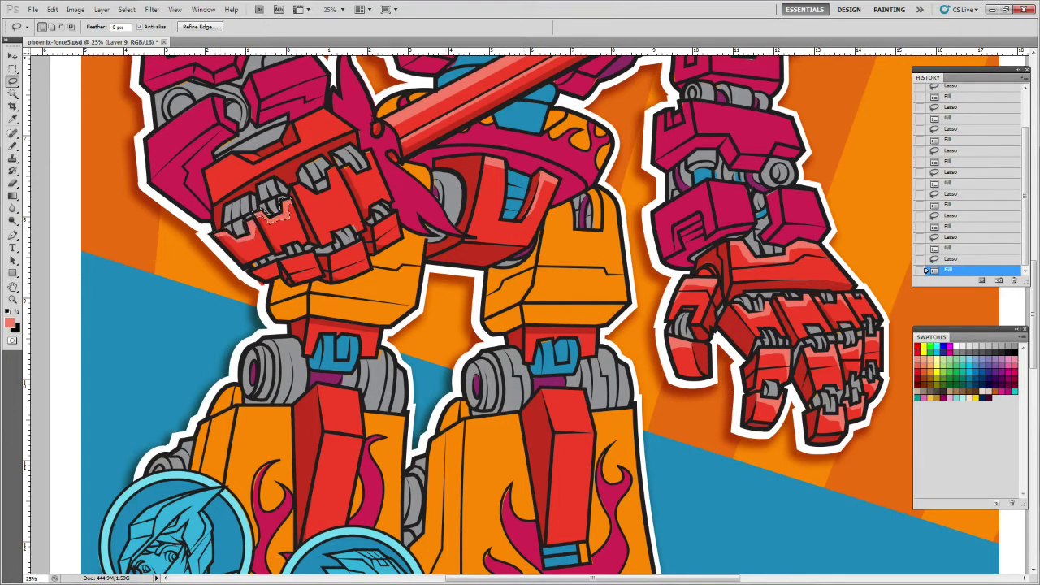
{"action": "key", "text": "ctrl+d"}
{"action": "mouse_move", "coordinate": [332, 164]}
{"action": "left_mouse_down"}
{"action": "mouse_move", "coordinate": [294, 187]}
{"action": "mouse_move", "coordinate": [355, 171]}
{"action": "mouse_move", "coordinate": [340, 166]}
{"action": "mouse_move", "coordinate": [363, 152]}
{"action": "left_mouse_up"}
{"action": "key", "text": "alt+BackSpace"}
{"action": "key", "text": "alt+BackSpace"}
{"action": "key", "text": "alt+BackSpace"}
{"action": "mouse_move", "coordinate": [275, 271]}
{"action": "left_mouse_down"}
{"action": "mouse_move", "coordinate": [248, 269]}
{"action": "mouse_move", "coordinate": [280, 268]}
{"action": "mouse_move", "coordinate": [257, 267]}
{"action": "mouse_move", "coordinate": [303, 324]}
{"action": "mouse_move", "coordinate": [306, 248]}
{"action": "mouse_move", "coordinate": [281, 258]}
{"action": "left_mouse_up"}
{"action": "key", "text": "ctrl+d"}
{"action": "key", "text": "alt+BackSpace"}
{"action": "key", "text": "alt+BackSpace"}
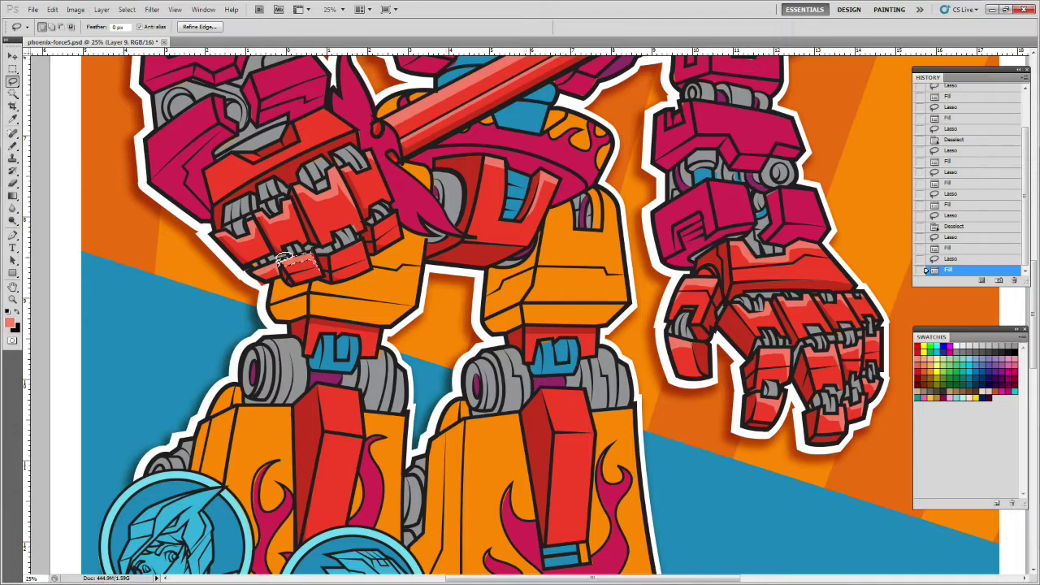
Step: Highlight the fist's remaining lower finger segments, its end finger and the upper edge of its back with light red
{"action": "left_click_drag", "start_coordinate": [369, 260], "coordinate": [328, 258]}
{"action": "key", "text": "alt+BackSpace"}
{"action": "left_click_drag", "start_coordinate": [396, 206], "coordinate": [393, 209]}
{"action": "key", "text": "alt+BackSpace"}
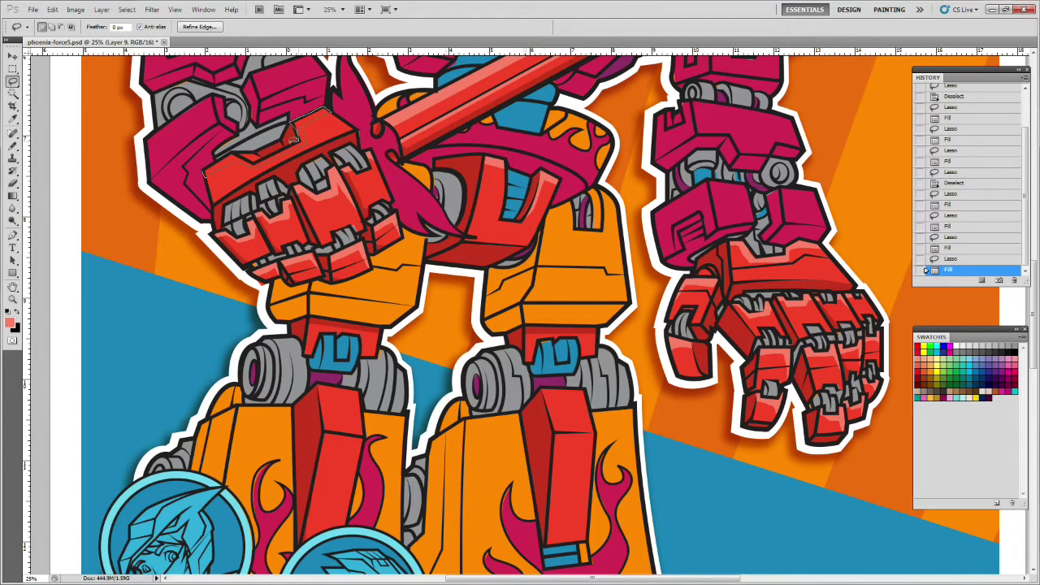
{"action": "left_click_drag", "start_coordinate": [203, 168], "coordinate": [207, 175]}
{"action": "key", "text": "alt+BackSpace"}
Step: Fill light red highlights on the top faces of the long red shin panels on both legs
{"action": "scroll", "coordinate": [520, 315], "scroll_direction": "up", "scroll_amount": 3}
{"action": "scroll", "coordinate": [520, 316], "scroll_direction": "down", "scroll_amount": 6}
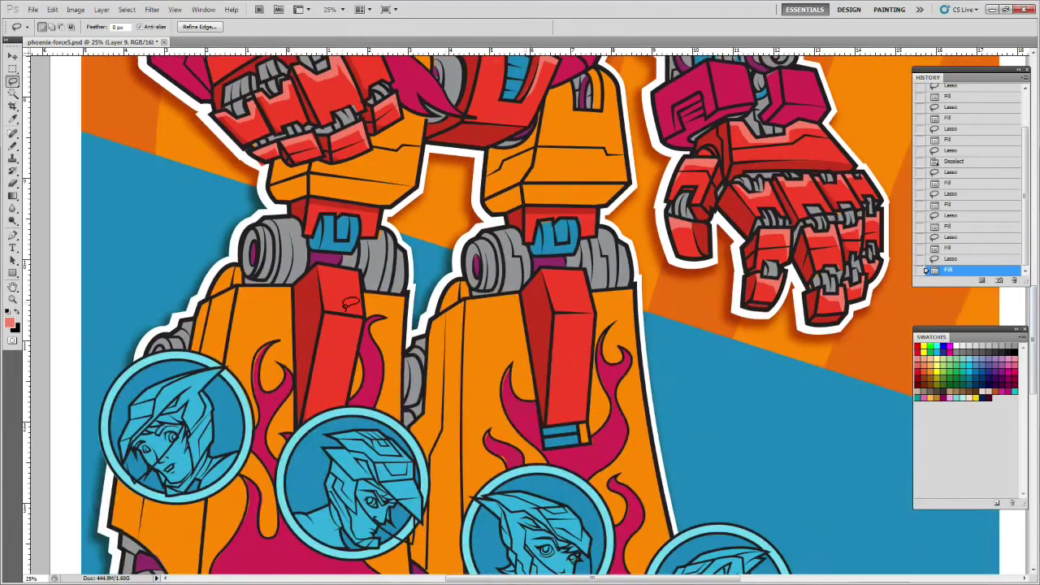
{"action": "left_click_drag", "start_coordinate": [361, 281], "coordinate": [322, 277]}
{"action": "key", "text": "alt+BackSpace"}
{"action": "mouse_move", "coordinate": [543, 275]}
{"action": "left_mouse_down"}
{"action": "mouse_move", "coordinate": [582, 270]}
{"action": "mouse_move", "coordinate": [544, 276]}
{"action": "left_mouse_up"}
{"action": "key", "text": "alt+BackSpace"}
Step: Sample the wing's magenta and set a lighter pink shade of it as the foreground color
{"action": "left_click", "coordinate": [13, 299]}
{"action": "left_click", "coordinate": [662, 303], "text": "alt"}
{"action": "left_click", "coordinate": [662, 303], "text": "alt"}
{"action": "left_click", "coordinate": [662, 303], "text": "alt"}
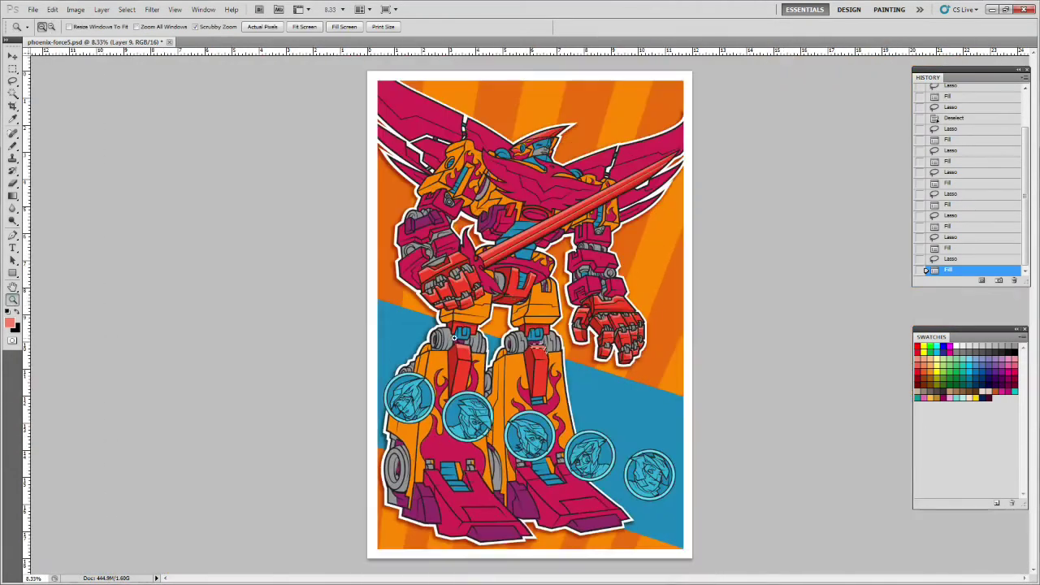
{"action": "left_click", "coordinate": [518, 163]}
{"action": "left_click", "coordinate": [518, 162]}
{"action": "left_click", "coordinate": [420, 109]}
{"action": "left_click", "coordinate": [663, 297], "text": "alt"}
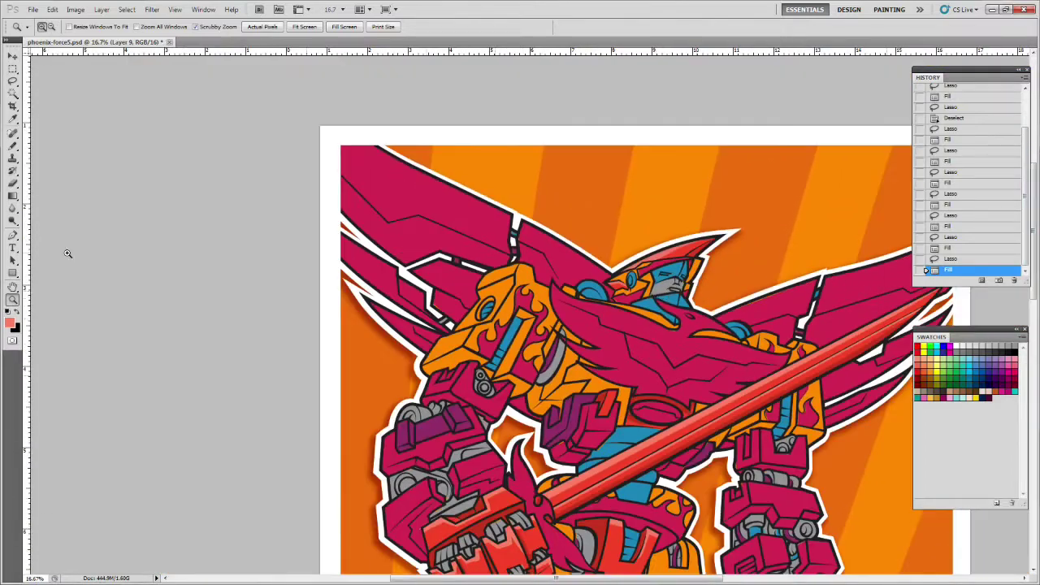
{"action": "left_click", "coordinate": [12, 120]}
{"action": "left_click", "coordinate": [390, 195]}
{"action": "left_click", "coordinate": [10, 322]}
{"action": "left_click", "coordinate": [222, 242]}
{"action": "left_click", "coordinate": [231, 245]}
{"action": "left_click", "coordinate": [379, 231]}
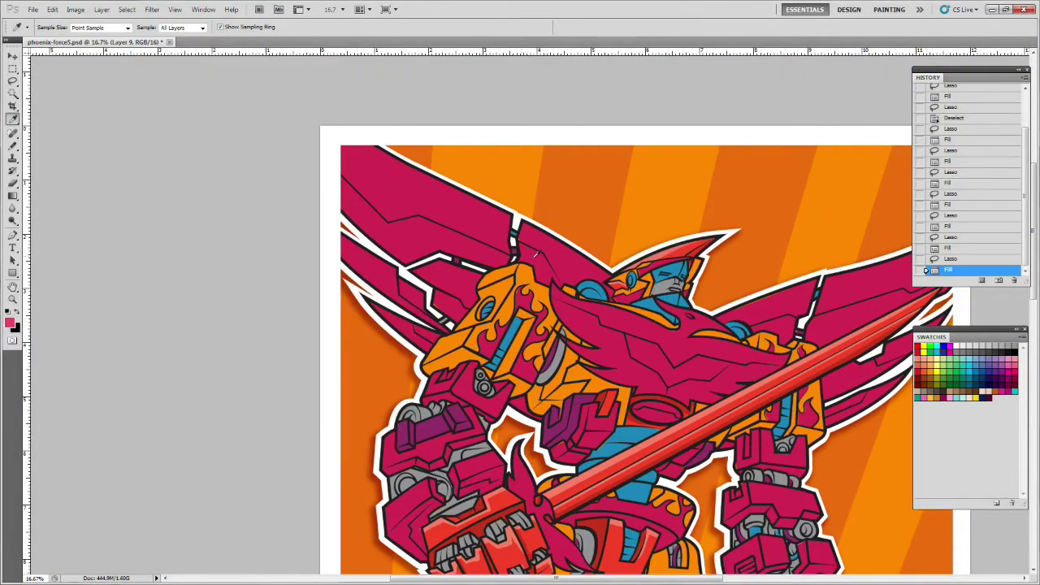
Step: Outline the upper edges of the left wing's outer and inner sections and fill them with light pink
{"action": "key", "text": "l"}
{"action": "left_click_drag", "start_coordinate": [359, 144], "coordinate": [463, 197]}
{"action": "left_click_drag", "start_coordinate": [421, 166], "coordinate": [372, 142]}
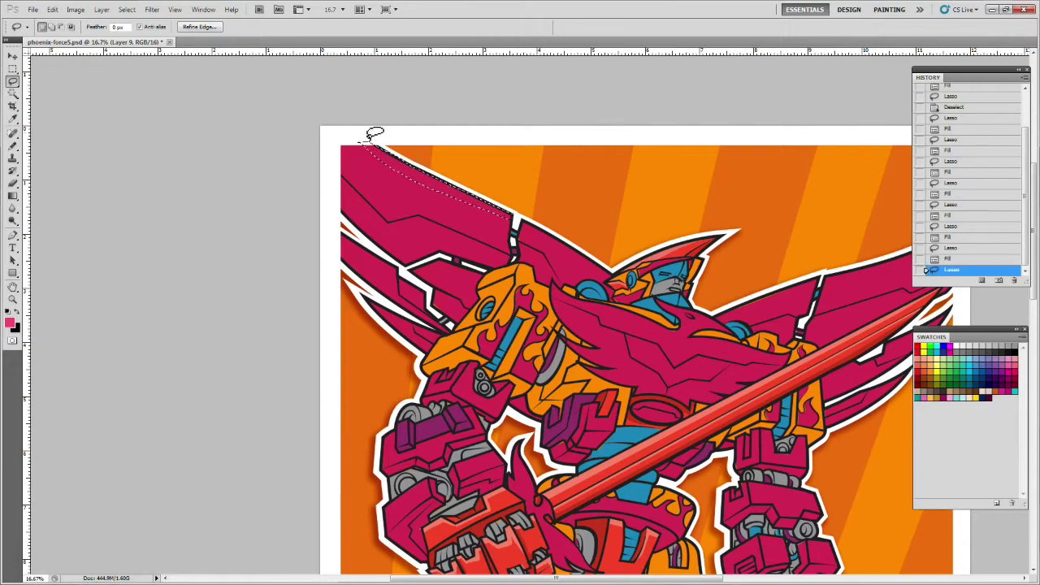
{"action": "key", "text": "alt+BackSpace"}
{"action": "left_click_drag", "start_coordinate": [613, 272], "coordinate": [552, 239]}
{"action": "key", "text": "alt+BackSpace"}
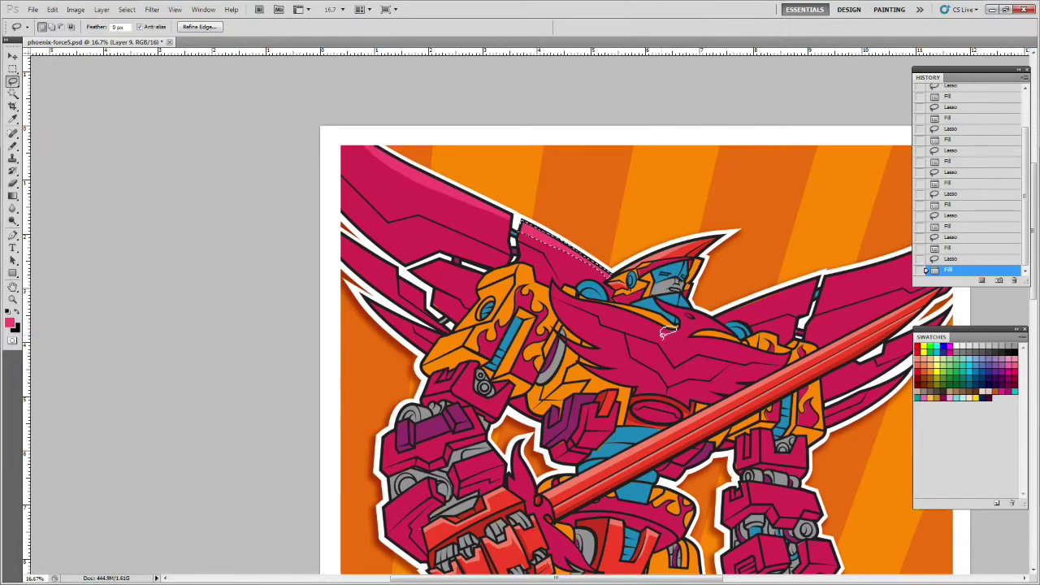
Step: Fill light pink highlights along the right wing's upper edges and on the left wing's small feather beside the shoulder
{"action": "left_click_drag", "start_coordinate": [650, 578], "coordinate": [695, 578]}
{"action": "left_click_drag", "start_coordinate": [576, 315], "coordinate": [581, 313]}
{"action": "key", "text": "ctrl+d"}
{"action": "mouse_move", "coordinate": [576, 315]}
{"action": "left_mouse_down"}
{"action": "mouse_move", "coordinate": [602, 301]}
{"action": "mouse_move", "coordinate": [578, 312]}
{"action": "left_mouse_up"}
{"action": "key", "text": "alt+BackSpace"}
{"action": "left_click_drag", "start_coordinate": [822, 219], "coordinate": [819, 218]}
{"action": "key", "text": "alt+BackSpace"}
{"action": "key", "text": "shift+l"}
{"action": "left_click", "coordinate": [346, 277]}
{"action": "key", "text": "alt+BackSpace"}
Step: Outline the upper edges of the right wing's lower feathers behind the sword and fill them with light pink
{"action": "scroll", "coordinate": [625, 357], "scroll_direction": "right", "scroll_amount": 3}
{"action": "left_click", "coordinate": [625, 361]}
{"action": "left_click", "coordinate": [646, 346]}
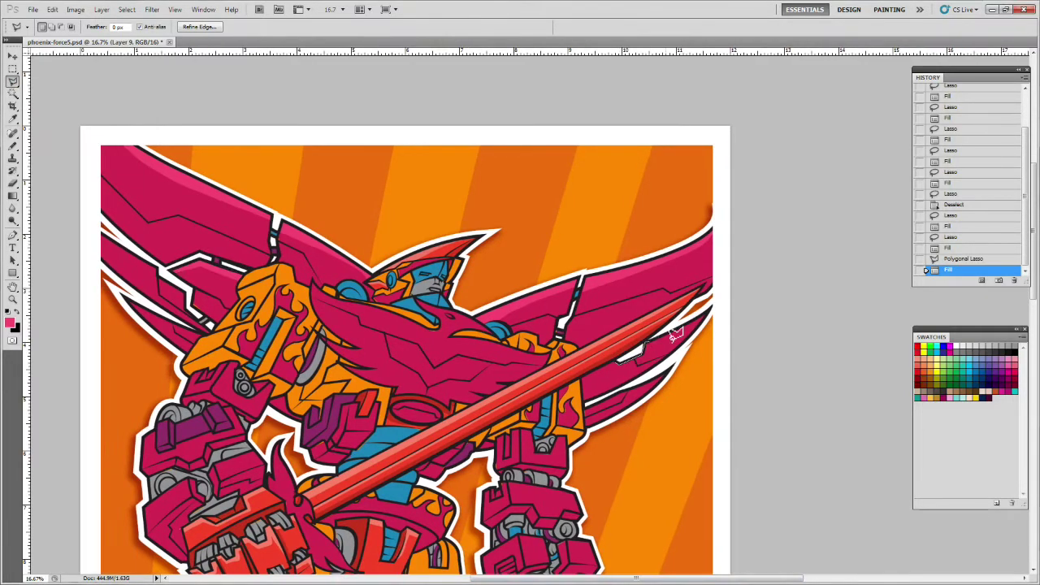
{"action": "left_click", "coordinate": [618, 367]}
{"action": "key", "text": "alt+BackSpace"}
{"action": "left_click", "coordinate": [606, 407]}
{"action": "left_click", "coordinate": [610, 406]}
{"action": "left_click", "coordinate": [673, 367]}
{"action": "left_click", "coordinate": [587, 418]}
{"action": "left_click", "coordinate": [607, 417]}
{"action": "key", "text": "alt+BackSpace"}
Step: Highlight the upper edges of the left wing's two lower feathers with light pink
{"action": "left_click_drag", "start_coordinate": [571, 579], "coordinate": [519, 578]}
{"action": "left_click", "coordinate": [252, 232]}
{"action": "left_click", "coordinate": [311, 268]}
{"action": "left_click", "coordinate": [311, 278]}
{"action": "left_click", "coordinate": [337, 292]}
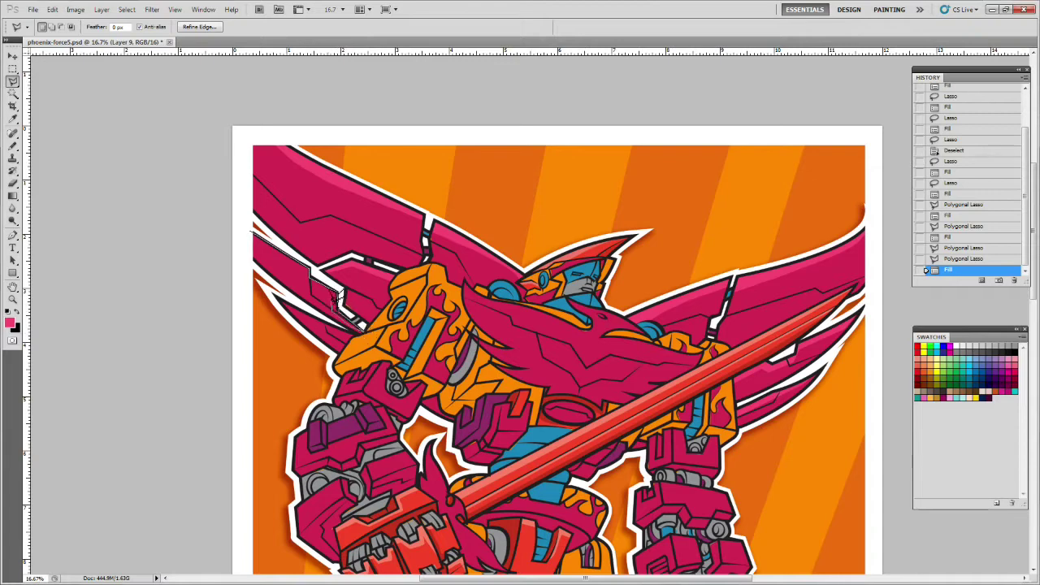
{"action": "left_click", "coordinate": [252, 236]}
{"action": "key", "text": "alt+BackSpace"}
{"action": "left_click", "coordinate": [275, 296]}
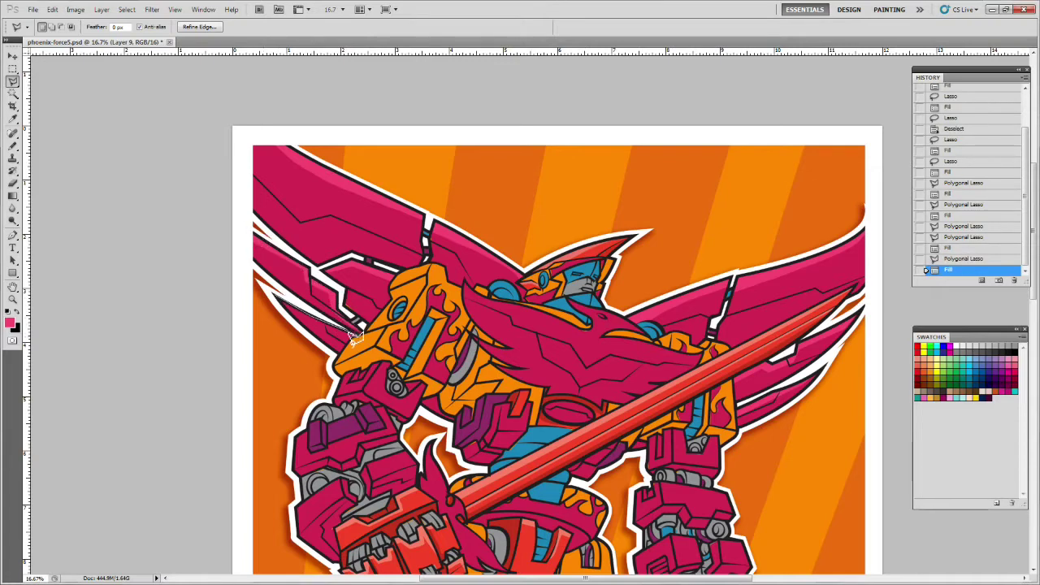
{"action": "left_click", "coordinate": [277, 293]}
{"action": "key", "text": "alt+BackSpace"}
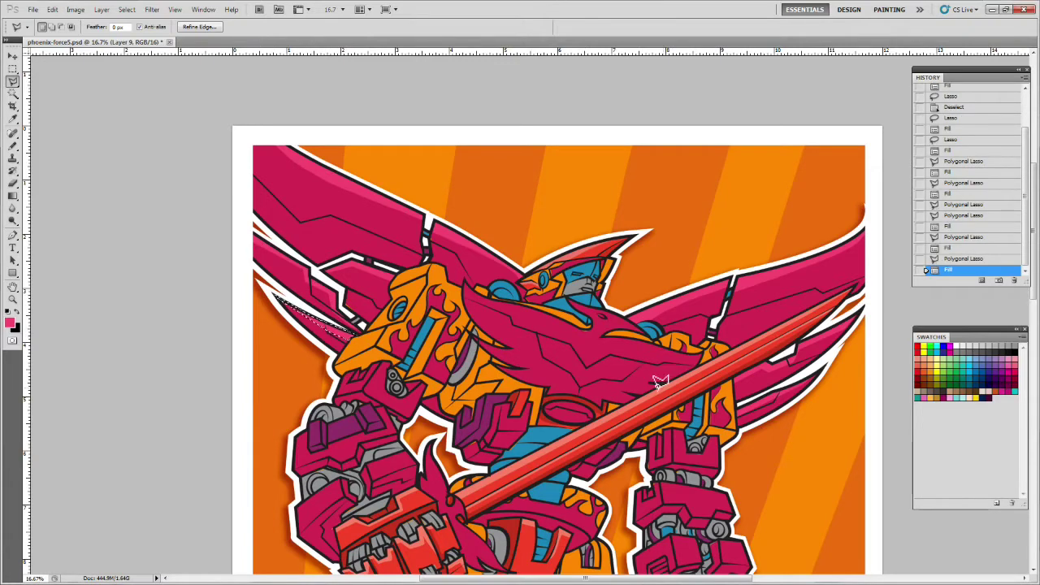
Step: Fill dark magenta shadows along the lower parts of the left wing's inner and outer sections and its small feather
{"action": "left_click", "coordinate": [439, 260]}
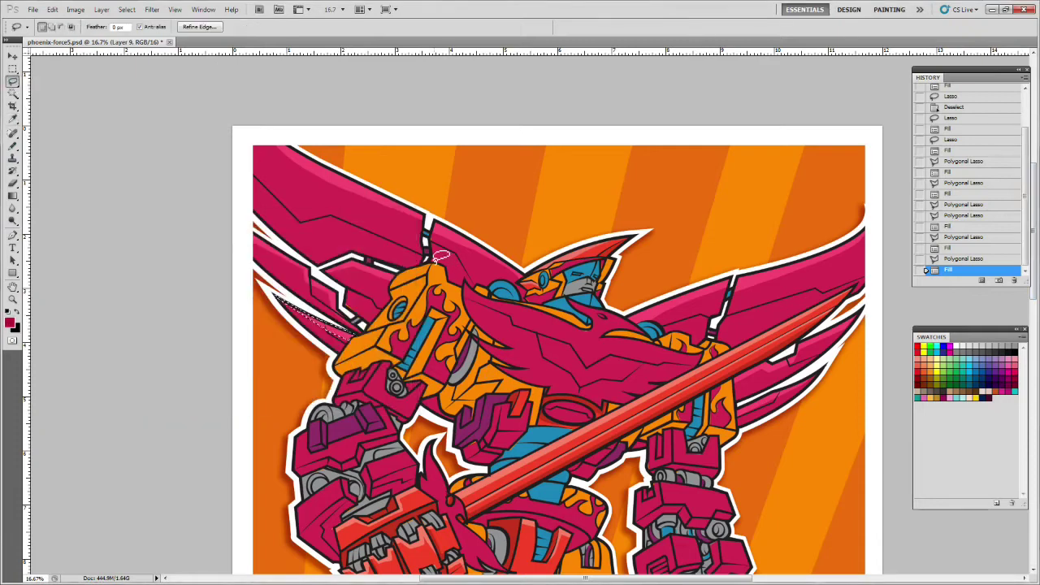
{"action": "left_click_drag", "start_coordinate": [445, 268], "coordinate": [439, 262]}
{"action": "key", "text": "alt+BackSpace"}
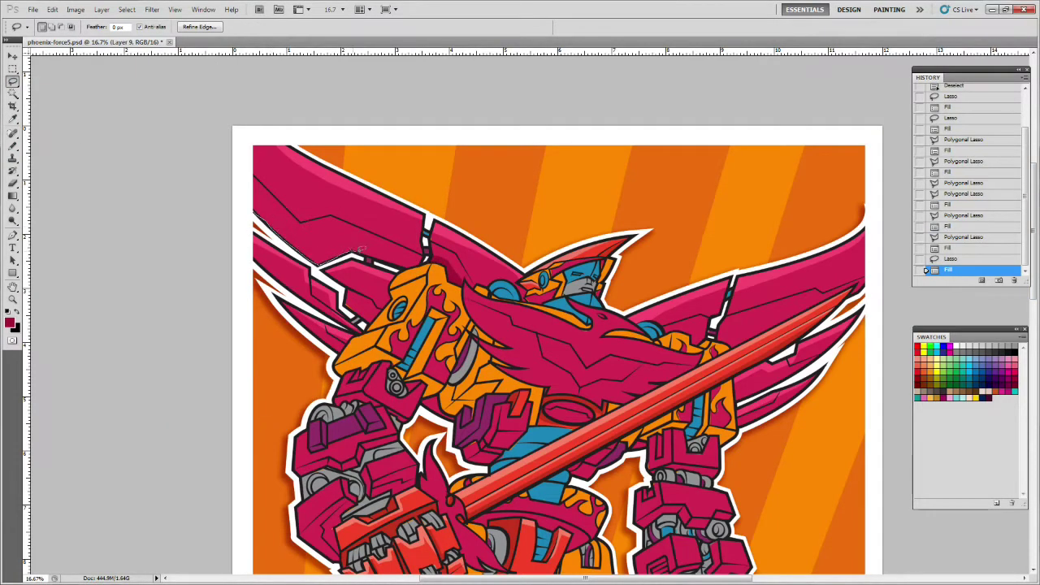
{"action": "left_click_drag", "start_coordinate": [281, 219], "coordinate": [278, 215]}
{"action": "key", "text": "alt+BackSpace"}
{"action": "mouse_move", "coordinate": [345, 298]}
{"action": "left_mouse_down"}
{"action": "mouse_move", "coordinate": [385, 292]}
{"action": "mouse_move", "coordinate": [345, 297]}
{"action": "mouse_move", "coordinate": [373, 313]}
{"action": "mouse_move", "coordinate": [366, 321]}
{"action": "left_mouse_up"}
{"action": "key", "text": "alt+BackSpace"}
{"action": "left_click", "coordinate": [12, 69]}
{"action": "left_click", "coordinate": [66, 88]}
{"action": "left_click", "coordinate": [12, 81]}
{"action": "key", "text": "alt+BackSpace"}
Step: Shade the lower edges of the left wing's lowest feathers with dark magenta, stepping back once and outlining the shadow again
{"action": "left_click_drag", "start_coordinate": [268, 271], "coordinate": [358, 330]}
{"action": "key", "text": "alt+BackSpace"}
{"action": "left_click_drag", "start_coordinate": [296, 319], "coordinate": [347, 346]}
{"action": "key", "text": "alt+BackSpace"}
{"action": "key", "text": "m"}
{"action": "left_click", "coordinate": [952, 257]}
{"action": "left_click", "coordinate": [951, 248]}
{"action": "left_click", "coordinate": [53, 86]}
{"action": "left_click", "coordinate": [53, 86]}
{"action": "left_click", "coordinate": [12, 81]}
{"action": "left_click_drag", "start_coordinate": [313, 332], "coordinate": [312, 329]}
{"action": "key", "text": "alt+BackSpace"}
Step: Fill dark magenta shadows on the lower part of the right wing and its lower feathers behind the sword
{"action": "mouse_move", "coordinate": [684, 339]}
{"action": "left_mouse_down"}
{"action": "mouse_move", "coordinate": [665, 334]}
{"action": "mouse_move", "coordinate": [722, 332]}
{"action": "mouse_move", "coordinate": [635, 281]}
{"action": "left_mouse_up"}
{"action": "key", "text": "alt+BackSpace"}
{"action": "key", "text": "alt+BackSpace"}
{"action": "mouse_move", "coordinate": [637, 353]}
{"action": "left_mouse_down"}
{"action": "mouse_move", "coordinate": [640, 381]}
{"action": "mouse_move", "coordinate": [687, 362]}
{"action": "mouse_move", "coordinate": [638, 382]}
{"action": "left_mouse_up"}
{"action": "key", "text": "alt+BackSpace"}
{"action": "key", "text": "ctrl+d"}
{"action": "key", "text": "alt+BackSpace"}
Step: Shade the side faces and lower edges of the magenta upper arm blocks on both arms with dark magenta
{"action": "left_click_drag", "start_coordinate": [556, 431], "coordinate": [550, 396]}
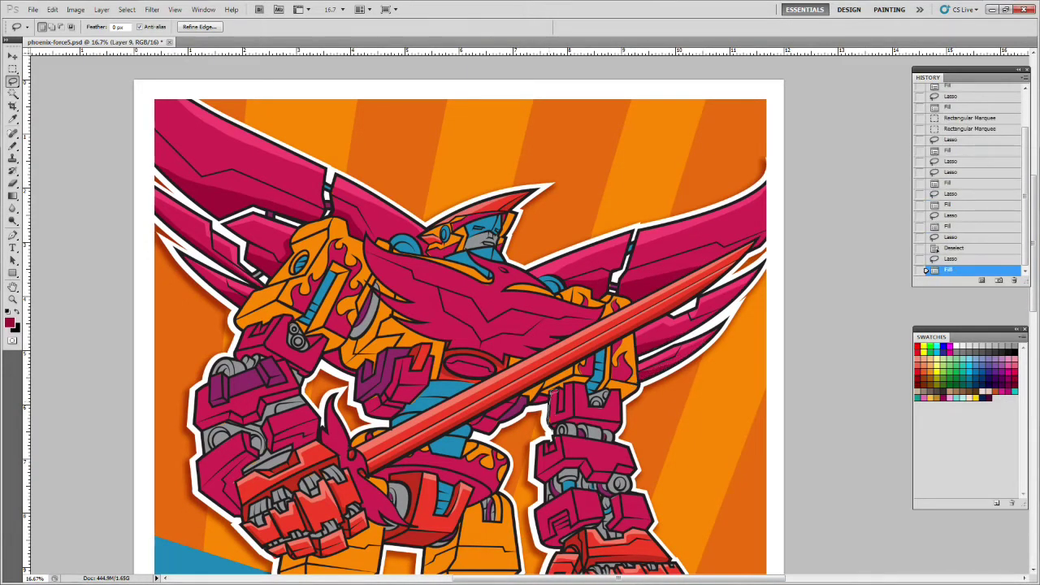
{"action": "left_click_drag", "start_coordinate": [599, 421], "coordinate": [561, 391]}
{"action": "key", "text": "alt+BackSpace"}
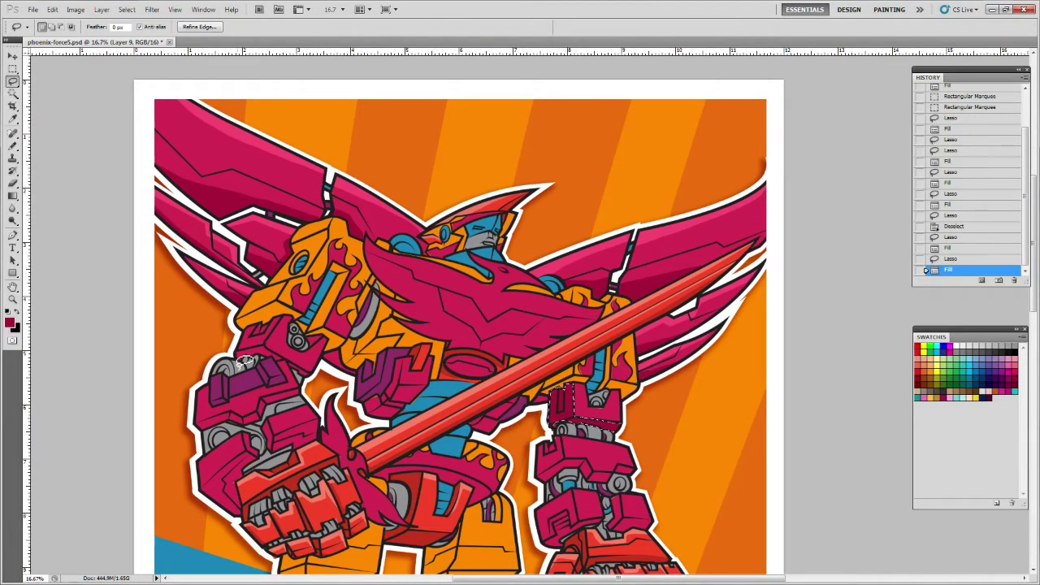
{"action": "mouse_move", "coordinate": [255, 334]}
{"action": "left_mouse_down"}
{"action": "mouse_move", "coordinate": [267, 325]}
{"action": "mouse_move", "coordinate": [256, 335]}
{"action": "left_mouse_up"}
{"action": "key", "text": "alt+BackSpace"}
Step: Fill dark magenta shadows along the lower edges and side faces of the left forearm's upper and outer armor blocks
{"action": "mouse_move", "coordinate": [270, 401]}
{"action": "left_mouse_down"}
{"action": "mouse_move", "coordinate": [195, 422]}
{"action": "mouse_move", "coordinate": [236, 513]}
{"action": "left_mouse_up"}
{"action": "key", "text": "alt+BackSpace"}
{"action": "key", "text": "ctrl+d"}
{"action": "left_click_drag", "start_coordinate": [241, 517], "coordinate": [201, 490]}
{"action": "left_click_drag", "start_coordinate": [257, 457], "coordinate": [261, 448]}
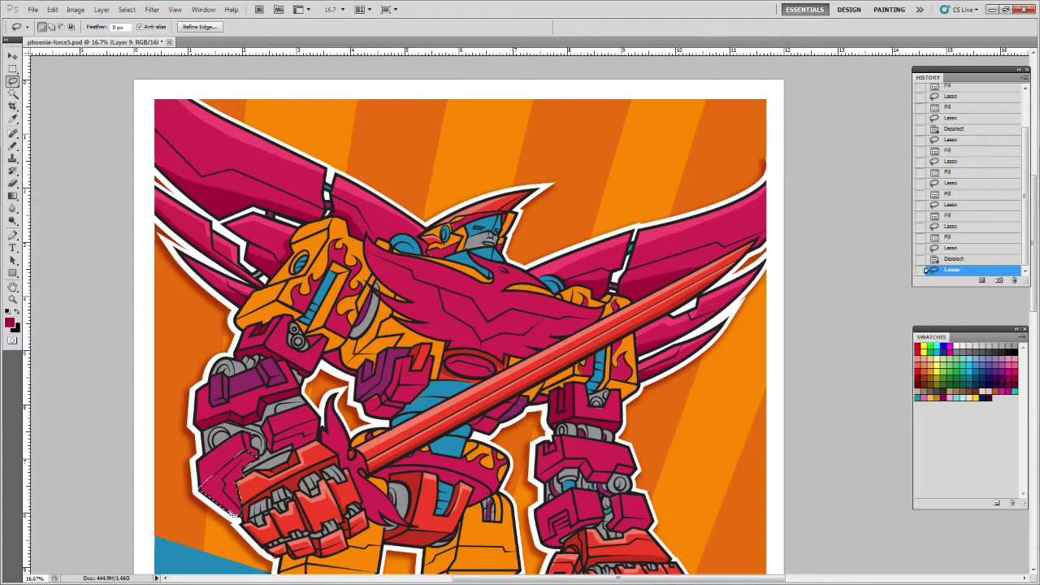
{"action": "key", "text": "alt+BackSpace"}
Step: Shade the lower faces of the left arm's inner forearm block above the fist with dark magenta
{"action": "mouse_move", "coordinate": [322, 418]}
{"action": "left_mouse_down"}
{"action": "mouse_move", "coordinate": [272, 453]}
{"action": "mouse_move", "coordinate": [309, 445]}
{"action": "left_mouse_up"}
{"action": "key", "text": "alt+BackSpace"}
{"action": "key", "text": "ctrl+d"}
{"action": "key", "text": "alt+BackSpace"}
{"action": "key", "text": "alt+BackSpace"}
{"action": "key", "text": "ctrl+d"}
{"action": "left_click_drag", "start_coordinate": [335, 440], "coordinate": [323, 431]}
{"action": "key", "text": "alt+BackSpace"}
Step: Fill dark magenta shadows on the sword guard's lower tail and the lower edge of the left upper arm block
{"action": "mouse_move", "coordinate": [353, 463]}
{"action": "left_mouse_down"}
{"action": "mouse_move", "coordinate": [361, 506]}
{"action": "mouse_move", "coordinate": [398, 510]}
{"action": "left_mouse_up"}
{"action": "key", "text": "alt+BackSpace"}
{"action": "left_click_drag", "start_coordinate": [313, 341], "coordinate": [319, 338]}
{"action": "key", "text": "alt+BackSpace"}
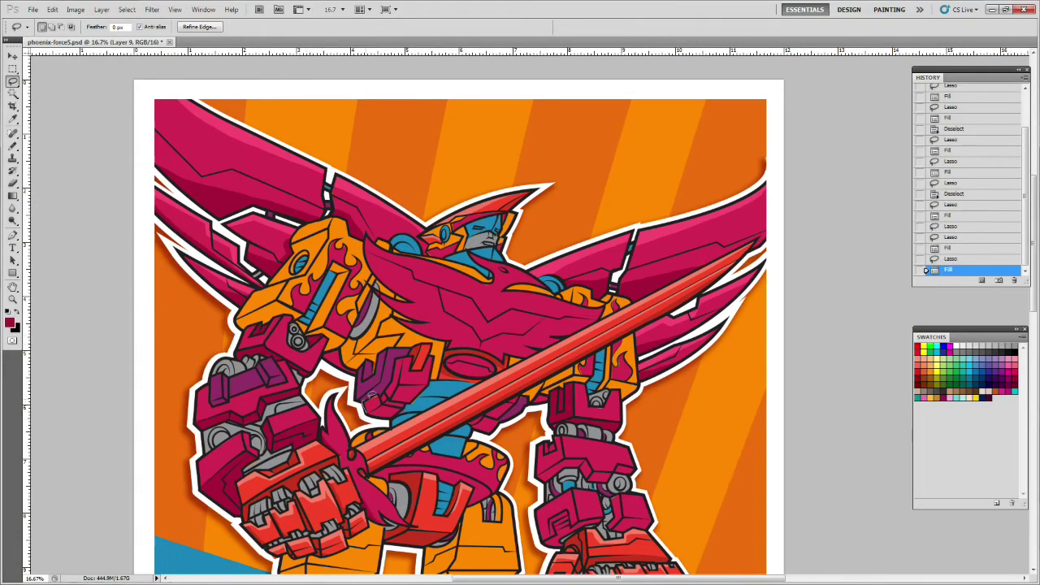
Step: Shade the lower parts of the magenta waist blocks on both sides of the sword and the oval below the chest
{"action": "left_click_drag", "start_coordinate": [392, 413], "coordinate": [395, 414]}
{"action": "key", "text": "alt+BackSpace"}
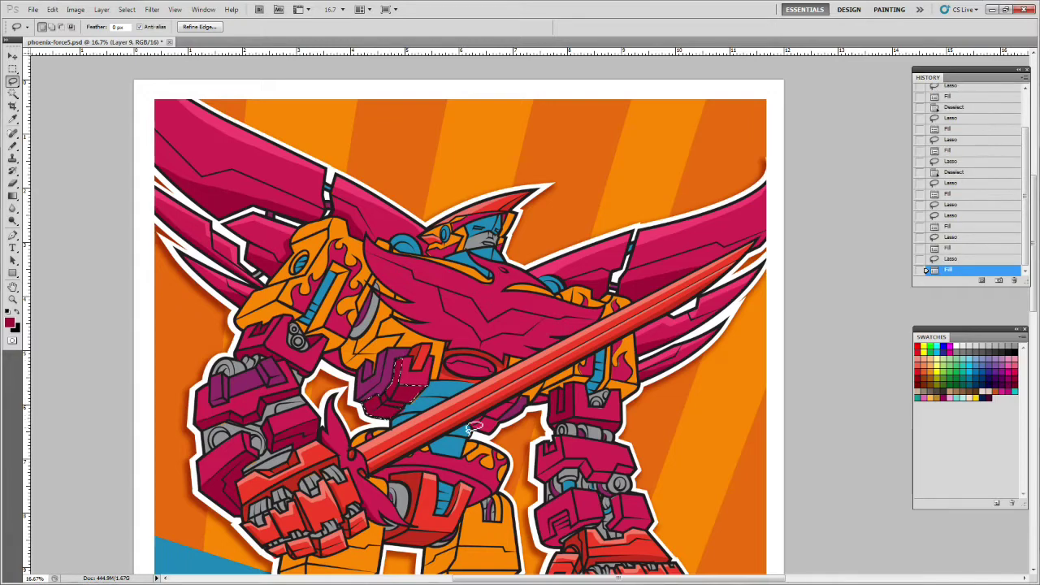
{"action": "left_click_drag", "start_coordinate": [500, 415], "coordinate": [474, 425]}
{"action": "key", "text": "alt+BackSpace"}
{"action": "mouse_move", "coordinate": [477, 377]}
{"action": "left_mouse_down"}
{"action": "mouse_move", "coordinate": [489, 376]}
{"action": "mouse_move", "coordinate": [452, 372]}
{"action": "left_mouse_up"}
{"action": "key", "text": "alt+BackSpace"}
Step: Fill dark magenta shadows under the chest phoenix's head, its left feathers and the lower feather tips above the sword
{"action": "mouse_move", "coordinate": [509, 294]}
{"action": "left_mouse_down"}
{"action": "mouse_move", "coordinate": [470, 257]}
{"action": "mouse_move", "coordinate": [497, 276]}
{"action": "left_mouse_up"}
{"action": "key", "text": "alt+BackSpace"}
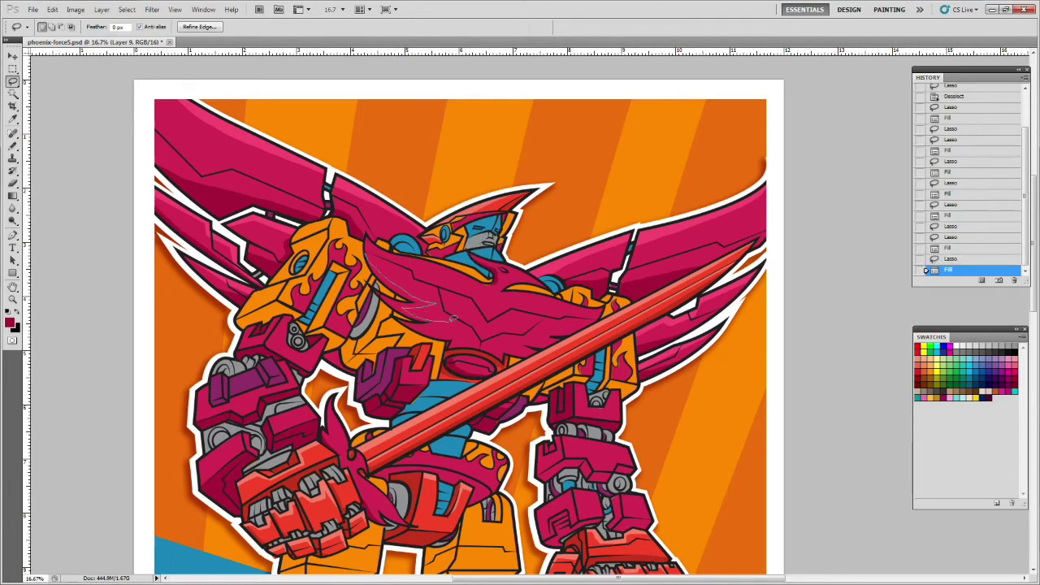
{"action": "left_click_drag", "start_coordinate": [391, 285], "coordinate": [357, 246]}
{"action": "key", "text": "alt+BackSpace"}
{"action": "mouse_move", "coordinate": [509, 364]}
{"action": "left_mouse_down"}
{"action": "mouse_move", "coordinate": [538, 350]}
{"action": "mouse_move", "coordinate": [503, 360]}
{"action": "left_mouse_up"}
{"action": "key", "text": "alt+BackSpace"}
{"action": "mouse_move", "coordinate": [560, 344]}
{"action": "left_mouse_down"}
{"action": "mouse_move", "coordinate": [548, 355]}
{"action": "mouse_move", "coordinate": [593, 319]}
{"action": "mouse_move", "coordinate": [553, 337]}
{"action": "left_mouse_up"}
{"action": "key", "text": "alt+BackSpace"}
{"action": "mouse_move", "coordinate": [549, 334]}
{"action": "left_mouse_down"}
{"action": "mouse_move", "coordinate": [593, 322]}
{"action": "mouse_move", "coordinate": [552, 336]}
{"action": "left_mouse_up"}
{"action": "key", "text": "alt+BackSpace"}
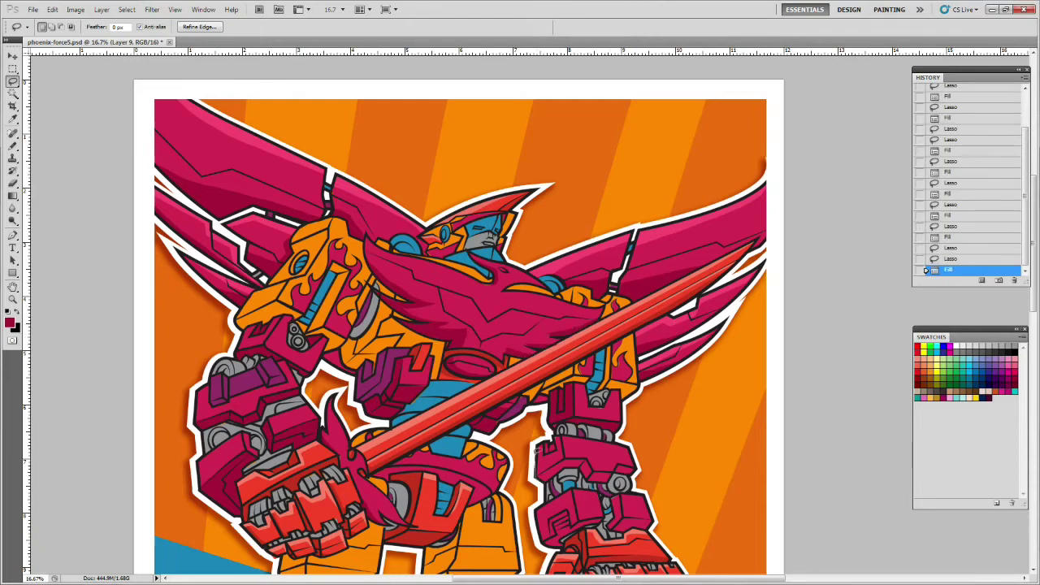
Step: Shade the side faces and lower edges of the right forearm's magenta armor blocks with dark magenta
{"action": "mouse_move", "coordinate": [614, 470]}
{"action": "left_mouse_down"}
{"action": "mouse_move", "coordinate": [540, 479]}
{"action": "mouse_move", "coordinate": [632, 465]}
{"action": "mouse_move", "coordinate": [615, 472]}
{"action": "left_mouse_up"}
{"action": "key", "text": "alt+BackSpace"}
{"action": "key", "text": "ctrl+d"}
{"action": "key", "text": "alt+BackSpace"}
{"action": "scroll", "coordinate": [621, 469], "scroll_direction": "down", "scroll_amount": 3}
{"action": "mouse_move", "coordinate": [604, 417]}
{"action": "left_mouse_down"}
{"action": "mouse_move", "coordinate": [552, 440]}
{"action": "mouse_move", "coordinate": [620, 413]}
{"action": "mouse_move", "coordinate": [610, 417]}
{"action": "mouse_move", "coordinate": [620, 401]}
{"action": "mouse_move", "coordinate": [640, 418]}
{"action": "left_mouse_up"}
{"action": "key", "text": "alt+BackSpace"}
{"action": "key", "text": "alt+BackSpace"}
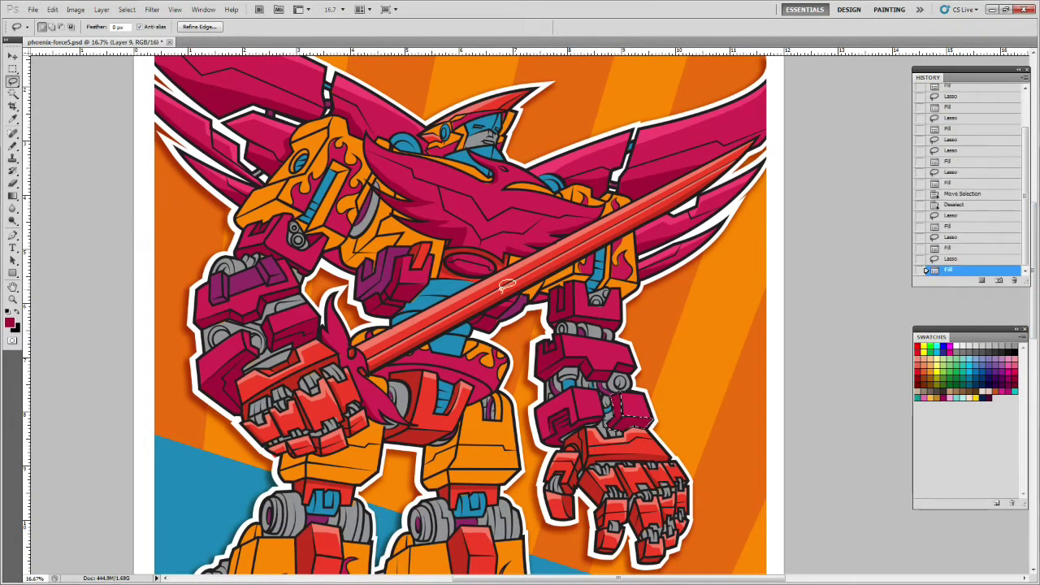
Step: Fill the small magenta areas beneath both upper arms and the area beside the sword guard with dark magenta shadow
{"action": "left_click_drag", "start_coordinate": [323, 258], "coordinate": [326, 260]}
{"action": "key", "text": "alt+BackSpace"}
{"action": "left_click_drag", "start_coordinate": [532, 303], "coordinate": [534, 302]}
{"action": "key", "text": "alt+BackSpace"}
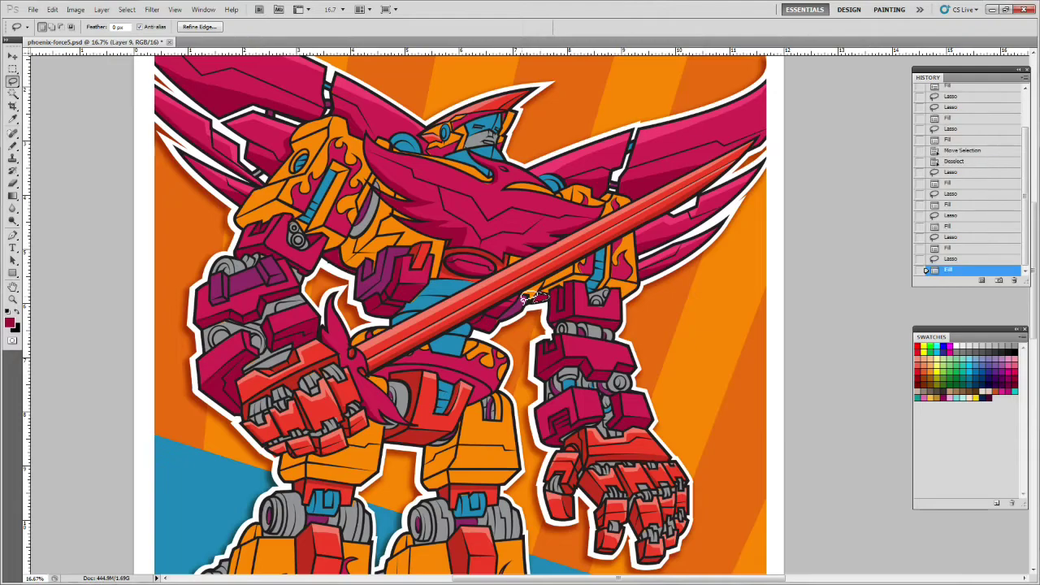
{"action": "left_click_drag", "start_coordinate": [378, 372], "coordinate": [374, 372]}
{"action": "key", "text": "alt+BackSpace"}
Step: Fill the side and front faces of both magenta feet with dark magenta using polygonal selections
{"action": "scroll", "coordinate": [852, 328], "scroll_direction": "down", "scroll_amount": 10}
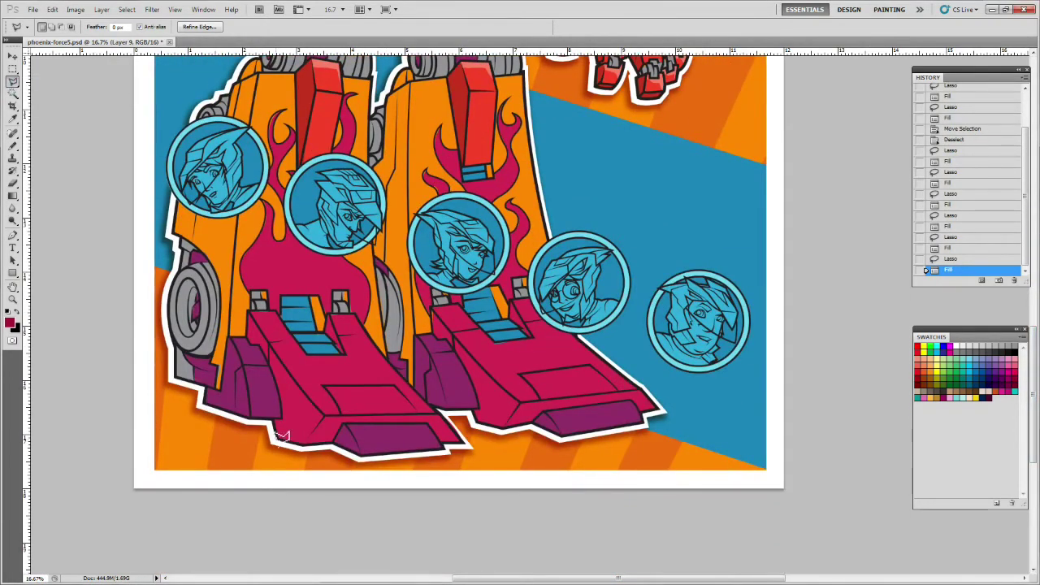
{"action": "mouse_move", "coordinate": [253, 342]}
{"action": "left_mouse_down"}
{"action": "mouse_move", "coordinate": [313, 394]}
{"action": "mouse_move", "coordinate": [447, 412]}
{"action": "mouse_move", "coordinate": [342, 445]}
{"action": "mouse_move", "coordinate": [250, 315]}
{"action": "left_mouse_up"}
{"action": "key", "text": "alt+BackSpace"}
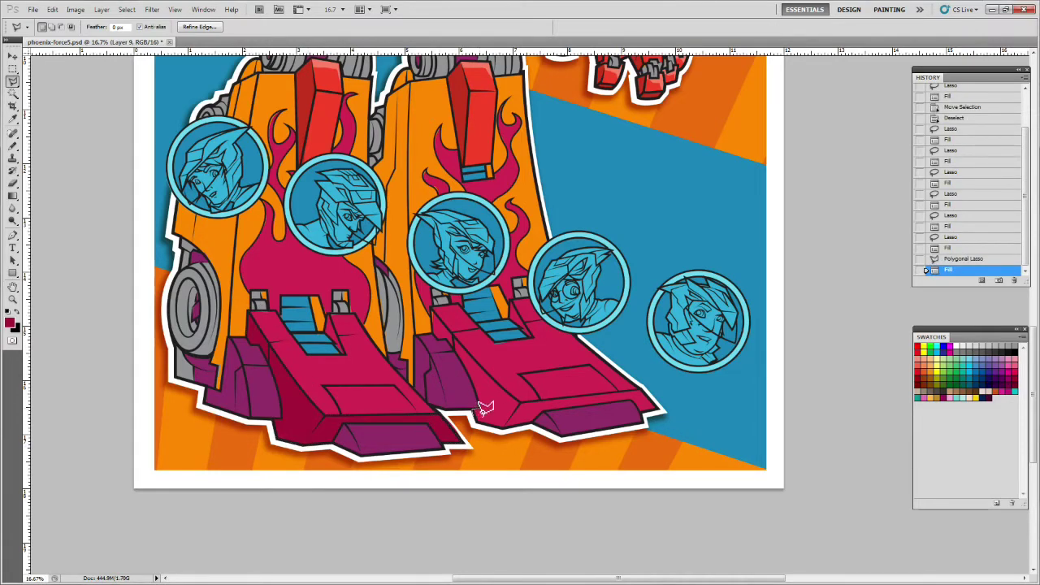
{"action": "mouse_move", "coordinate": [447, 334]}
{"action": "left_mouse_down"}
{"action": "mouse_move", "coordinate": [507, 391]}
{"action": "mouse_move", "coordinate": [636, 401]}
{"action": "mouse_move", "coordinate": [661, 413]}
{"action": "mouse_move", "coordinate": [483, 418]}
{"action": "left_mouse_up"}
{"action": "left_click", "coordinate": [479, 413]}
{"action": "key", "text": "alt+BackSpace"}
Step: Shade the small edges beside the blue ankle plates on both feet with dark magenta
{"action": "double_click", "coordinate": [336, 347]}
{"action": "left_click_drag", "start_coordinate": [336, 346], "coordinate": [339, 343]}
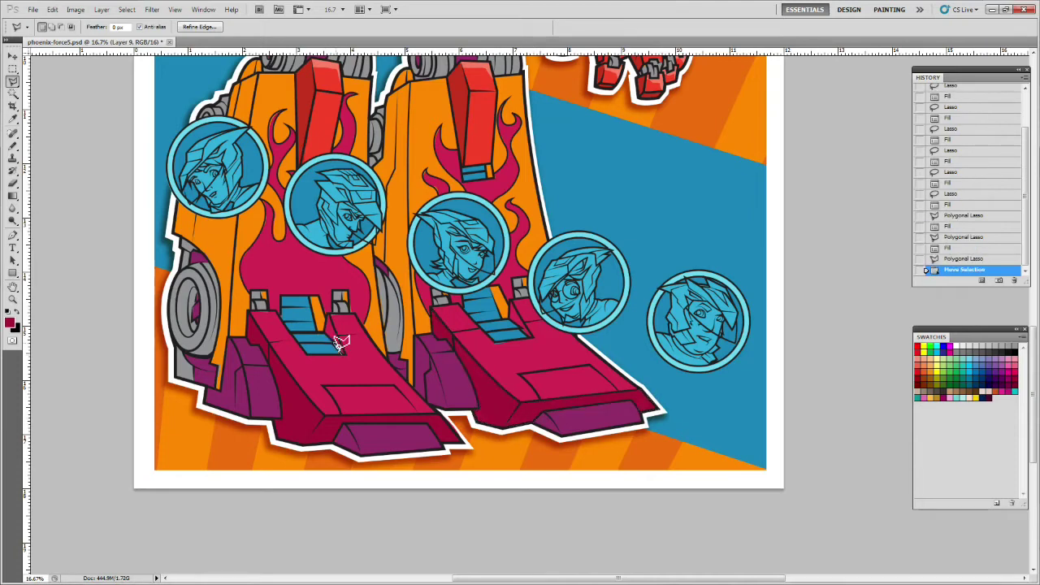
{"action": "double_click", "coordinate": [349, 354]}
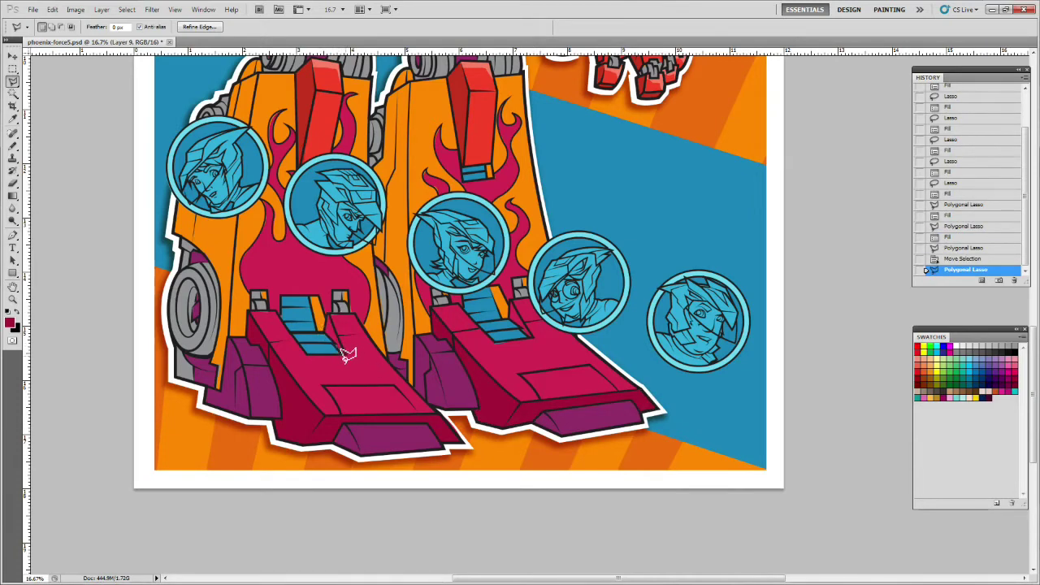
{"action": "double_click", "coordinate": [344, 356]}
{"action": "key", "text": "alt+BackSpace"}
{"action": "left_click", "coordinate": [530, 337]}
{"action": "key", "text": "alt+BackSpace"}
{"action": "key", "text": "z"}
{"action": "left_click", "coordinate": [562, 333], "text": "alt"}
{"action": "left_click", "coordinate": [562, 333], "text": "alt"}
{"action": "left_click", "coordinate": [571, 144]}
{"action": "left_click", "coordinate": [571, 144]}
{"action": "left_click", "coordinate": [571, 145]}
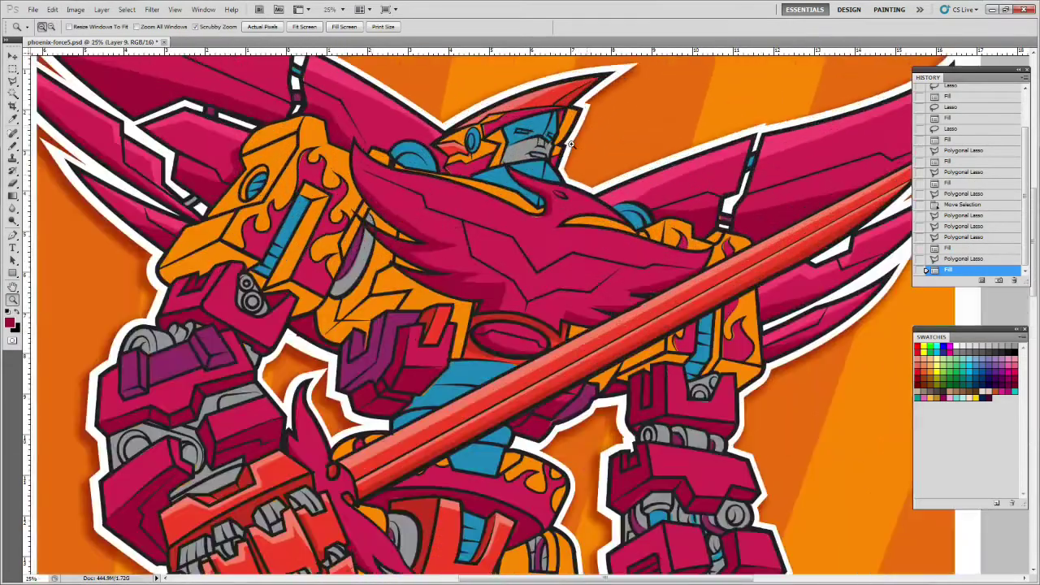
{"action": "left_click", "coordinate": [571, 145]}
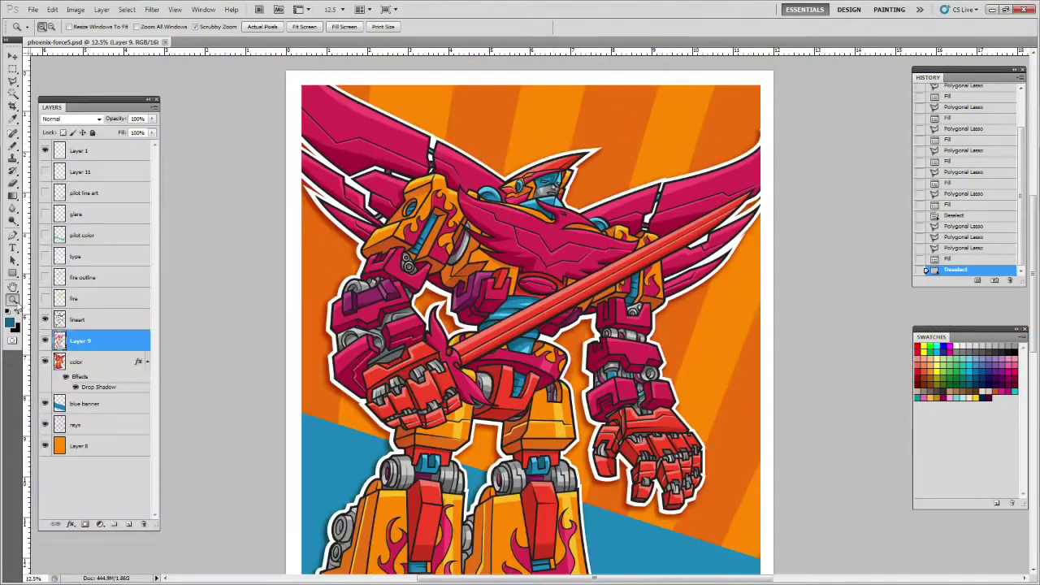
Step: Sample the left wing's dark magenta, set a darker shade as the foreground color, and ready the Pencil on the lineart layer
{"action": "left_click", "coordinate": [542, 205]}
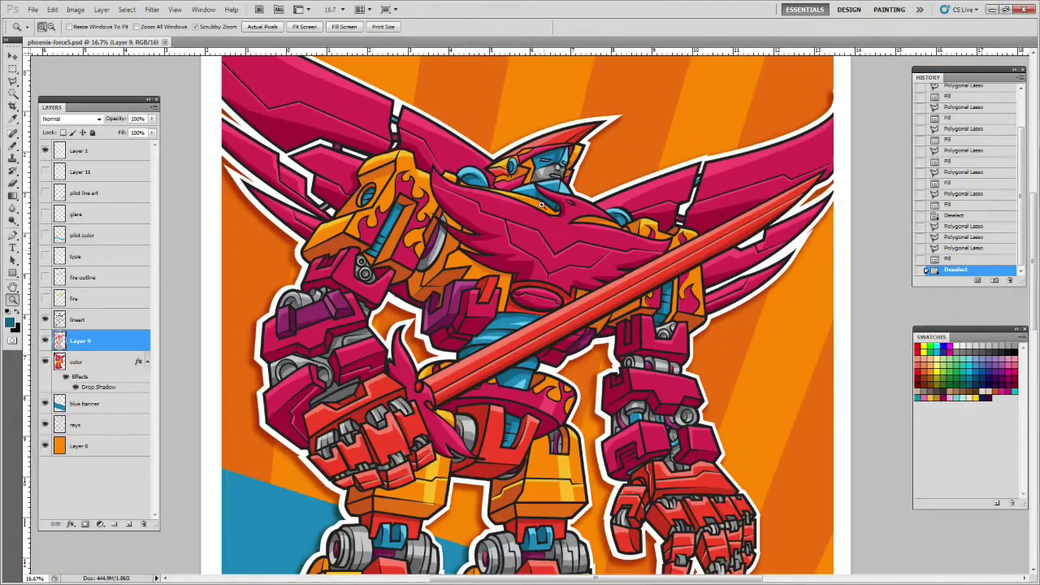
{"action": "left_click_drag", "start_coordinate": [1032, 212], "coordinate": [1008, 180]}
{"action": "key", "text": "i"}
{"action": "left_click", "coordinate": [284, 258]}
{"action": "left_click", "coordinate": [9, 323]}
{"action": "left_click", "coordinate": [259, 322]}
{"action": "left_click", "coordinate": [357, 233]}
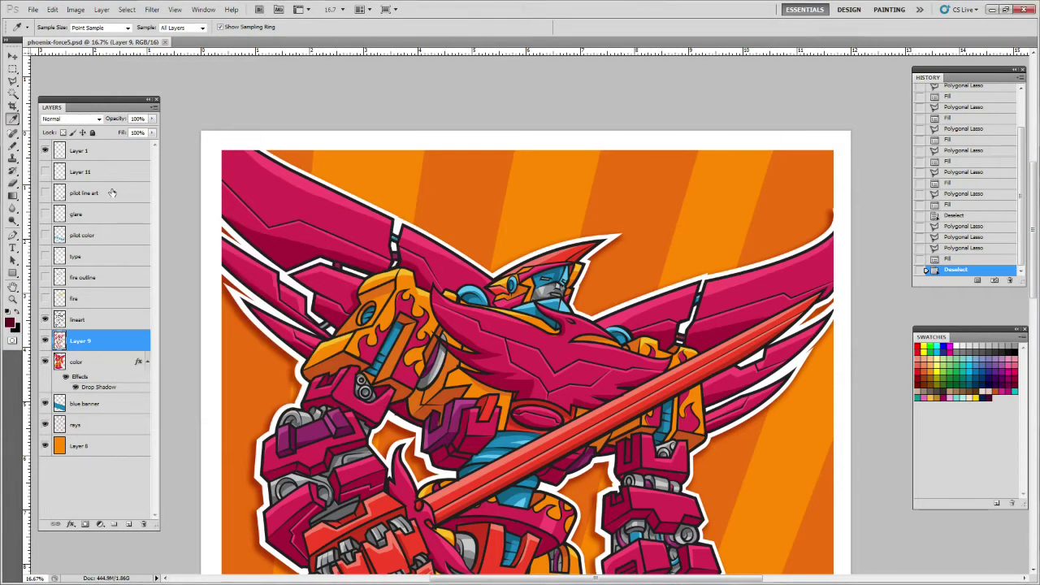
{"action": "left_click", "coordinate": [76, 321]}
{"action": "key", "text": "b"}
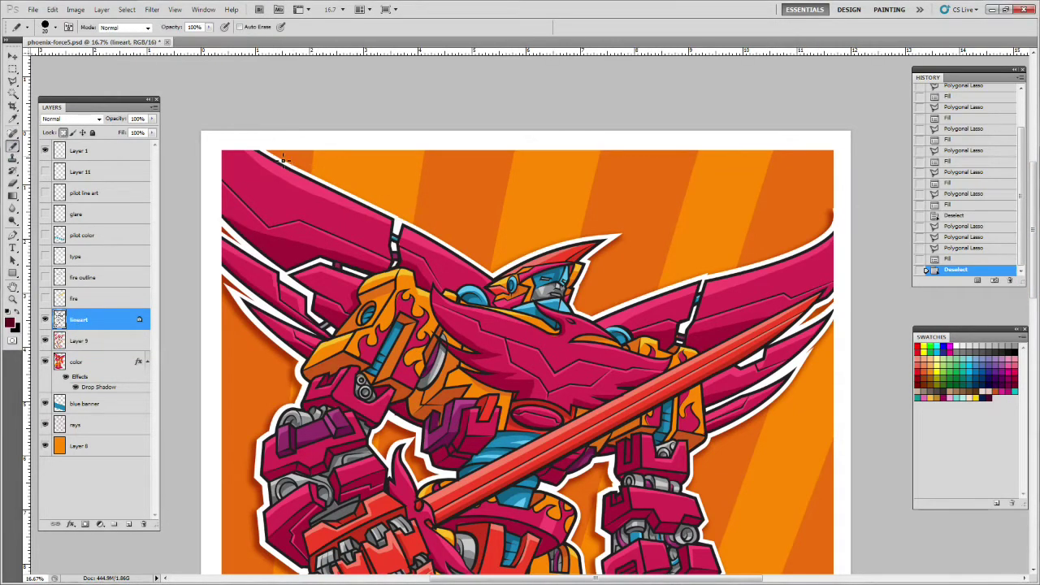
Step: Enlarge the pencil to 100 px and recolor the left wing's upper outline, readjusting the dark magenta shade twice
{"action": "key", "text": "bracketright"}
{"action": "key", "text": "bracketright"}
{"action": "key", "text": "bracketright"}
{"action": "key", "text": "bracketright"}
{"action": "key", "text": "bracketright"}
{"action": "left_click_drag", "start_coordinate": [263, 155], "coordinate": [393, 219]}
{"action": "left_click", "coordinate": [10, 323]}
{"action": "key", "text": "Return"}
{"action": "left_click_drag", "start_coordinate": [257, 152], "coordinate": [393, 219]}
{"action": "left_click", "coordinate": [10, 322]}
{"action": "key", "text": "Return"}
{"action": "mouse_move", "coordinate": [258, 152]}
{"action": "left_mouse_down"}
{"action": "mouse_move", "coordinate": [393, 221]}
{"action": "mouse_move", "coordinate": [381, 271]}
{"action": "left_mouse_up"}
Step: Recolor the panel lines and lower outlines of the left wing's large sections from black to dark magenta
{"action": "left_click", "coordinate": [396, 258], "text": "ctrl"}
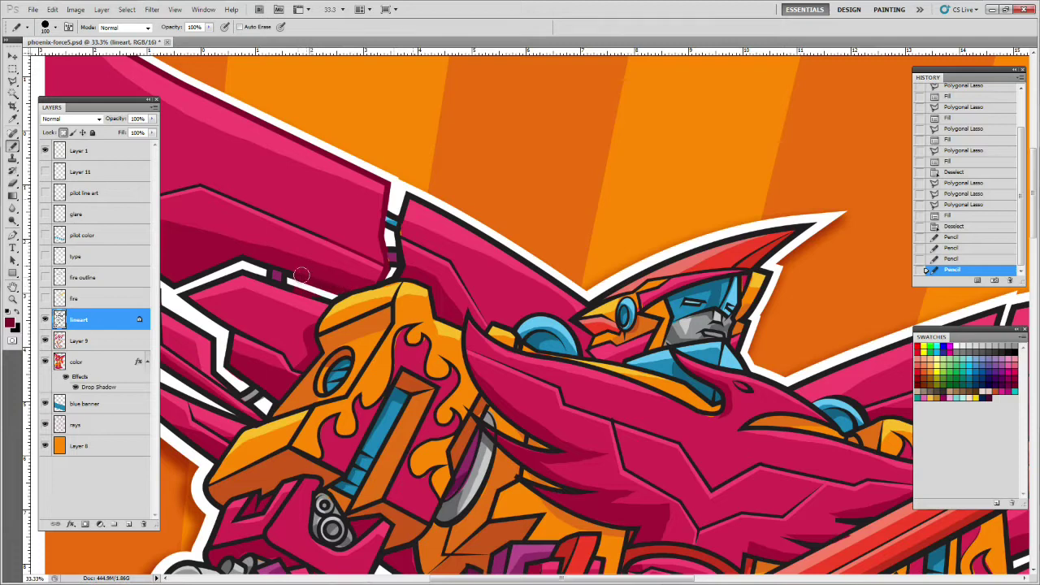
{"action": "left_click_drag", "start_coordinate": [294, 223], "coordinate": [218, 192]}
{"action": "mouse_move", "coordinate": [218, 192]}
{"action": "left_mouse_down"}
{"action": "mouse_move", "coordinate": [443, 191]}
{"action": "mouse_move", "coordinate": [272, 104]}
{"action": "left_mouse_up"}
{"action": "left_click_drag", "start_coordinate": [276, 226], "coordinate": [385, 298]}
{"action": "left_click_drag", "start_coordinate": [433, 338], "coordinate": [447, 385]}
{"action": "left_click_drag", "start_coordinate": [383, 341], "coordinate": [324, 367]}
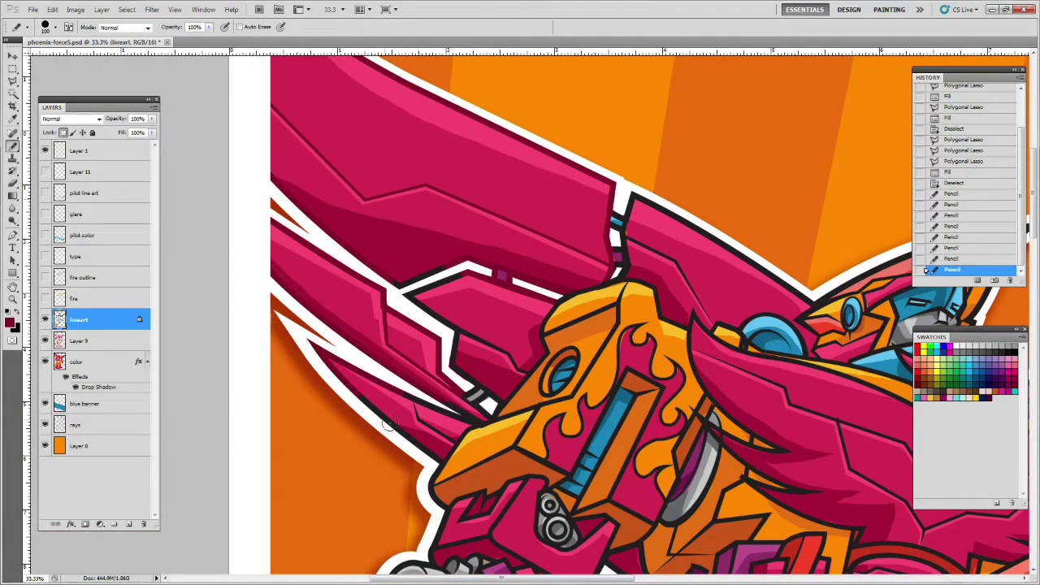
Step: Recolor the outlines of the left wing's lower feathers, middle section and inner section near the head in dark magenta
{"action": "left_click_drag", "start_coordinate": [449, 394], "coordinate": [475, 413]}
{"action": "left_click_drag", "start_coordinate": [473, 385], "coordinate": [505, 352]}
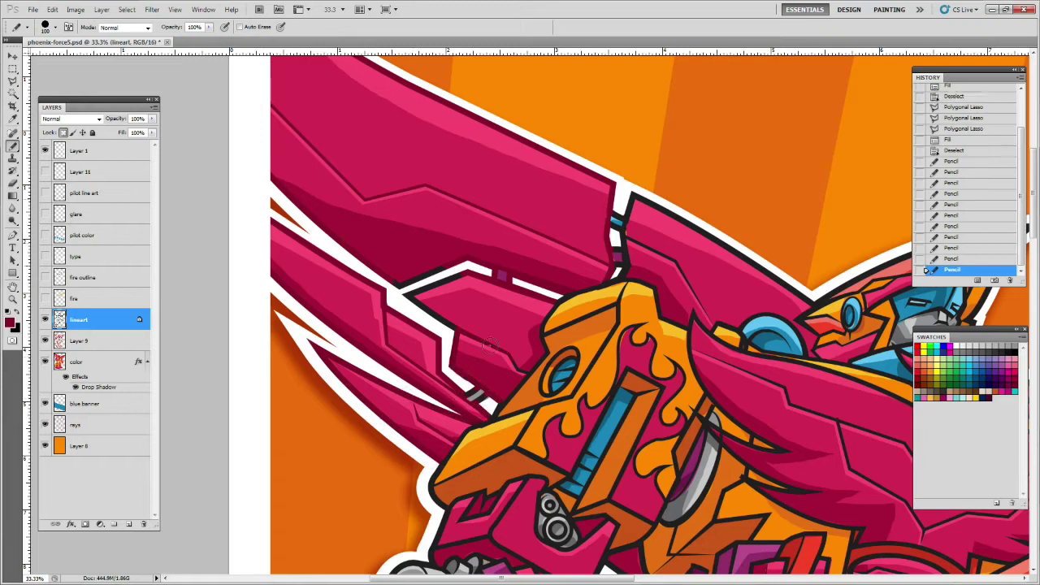
{"action": "left_click_drag", "start_coordinate": [395, 284], "coordinate": [455, 268]}
{"action": "left_click_drag", "start_coordinate": [802, 297], "coordinate": [808, 302]}
{"action": "mouse_move", "coordinate": [630, 239]}
{"action": "left_mouse_down"}
{"action": "mouse_move", "coordinate": [674, 278]}
{"action": "mouse_move", "coordinate": [632, 280]}
{"action": "left_mouse_up"}
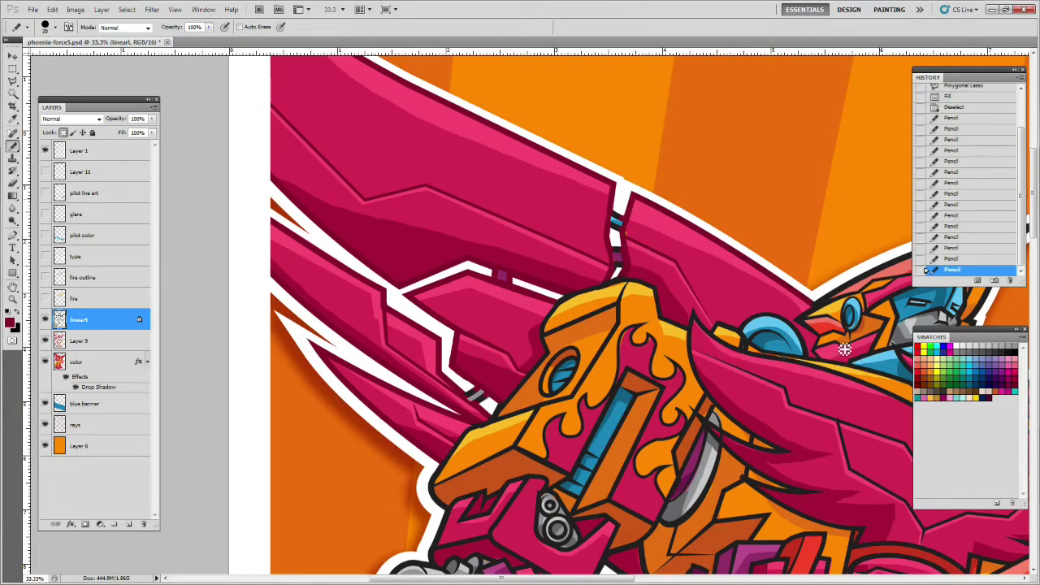
Step: Recolor the outlines of the helmet's magenta brow and cheek pieces in dark magenta with a 20 px pencil
{"action": "scroll", "coordinate": [774, 343], "scroll_direction": "right", "scroll_amount": 4}
{"action": "left_click_drag", "start_coordinate": [547, 305], "coordinate": [572, 293]}
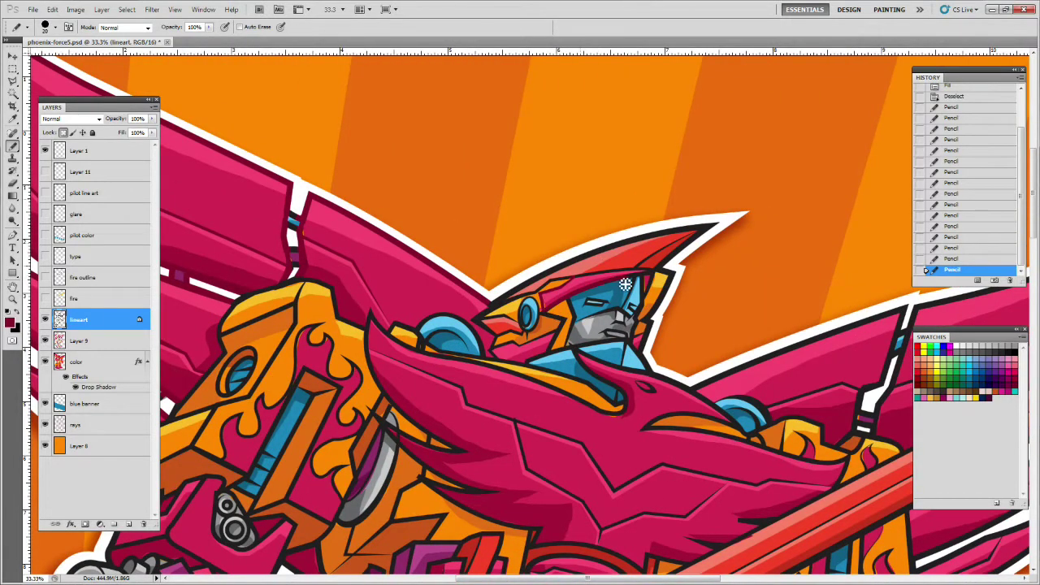
{"action": "left_click_drag", "start_coordinate": [499, 359], "coordinate": [560, 337]}
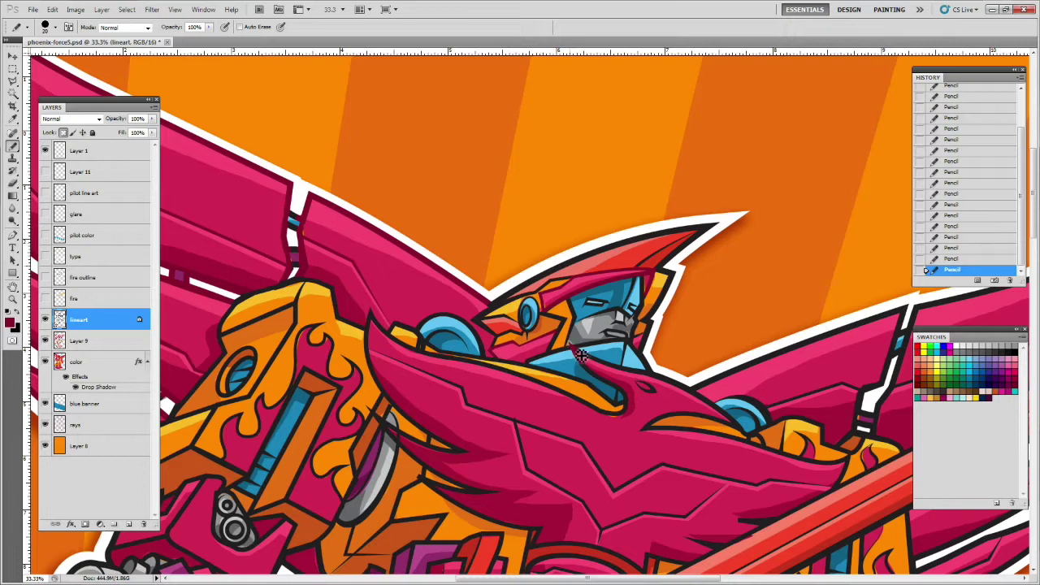
Step: Recolor the chest phoenix's head, feather outlines and inner panel lines in dark magenta, using a 40 px pencil for the larger areas
{"action": "left_click_drag", "start_coordinate": [600, 381], "coordinate": [629, 404]}
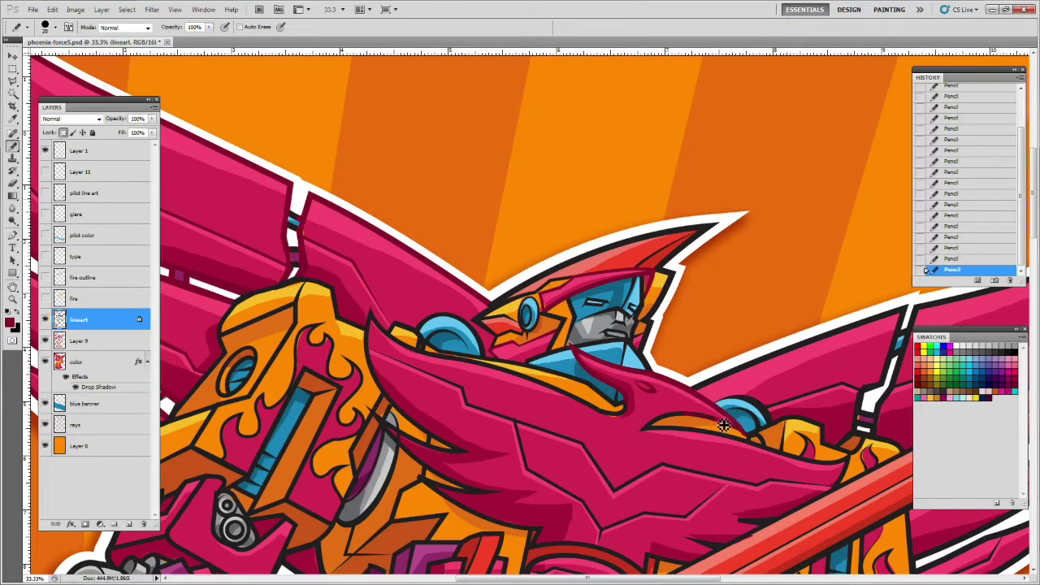
{"action": "mouse_move", "coordinate": [482, 369]}
{"action": "left_mouse_down"}
{"action": "mouse_move", "coordinate": [402, 349]}
{"action": "mouse_move", "coordinate": [376, 321]}
{"action": "mouse_move", "coordinate": [371, 349]}
{"action": "left_mouse_up"}
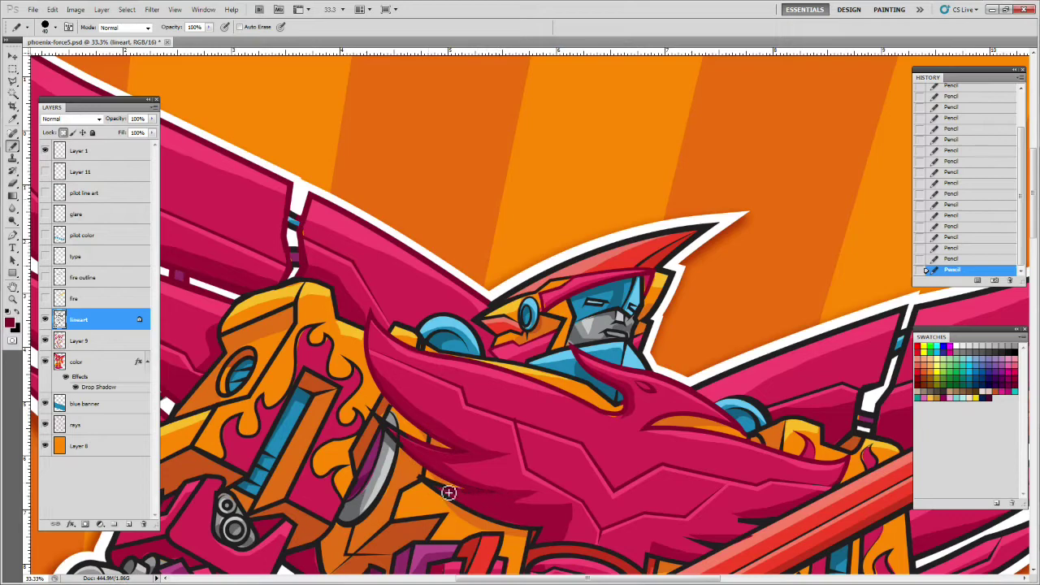
{"action": "scroll", "coordinate": [527, 323], "scroll_direction": "down", "scroll_amount": 6}
{"action": "scroll", "coordinate": [527, 322], "scroll_direction": "right", "scroll_amount": 3}
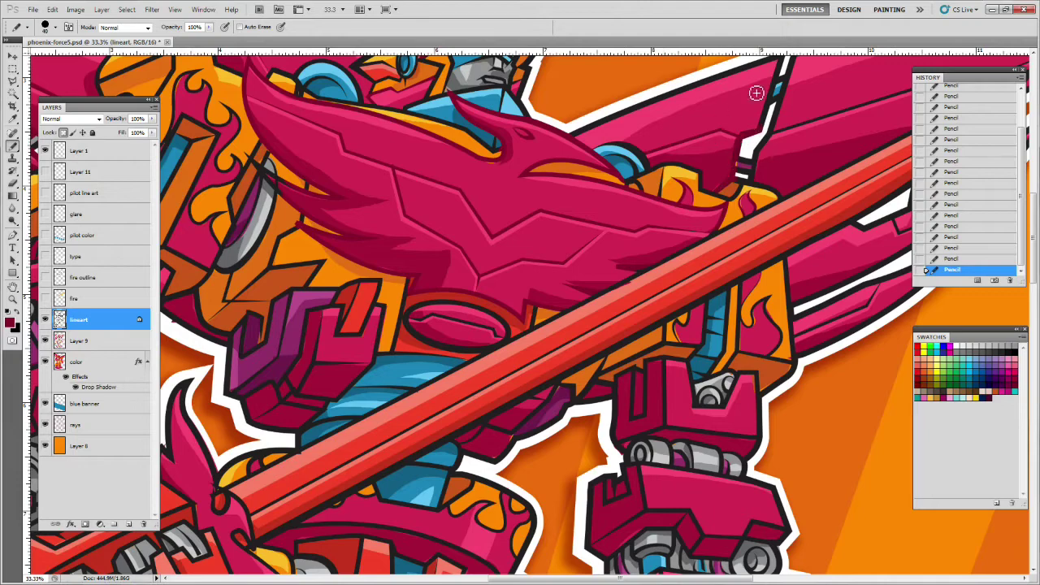
Step: Recolor the line art of the right wing's sections and feathers and the right upper arm block in dark magenta
{"action": "scroll", "coordinate": [721, 123], "scroll_direction": "up", "scroll_amount": 3}
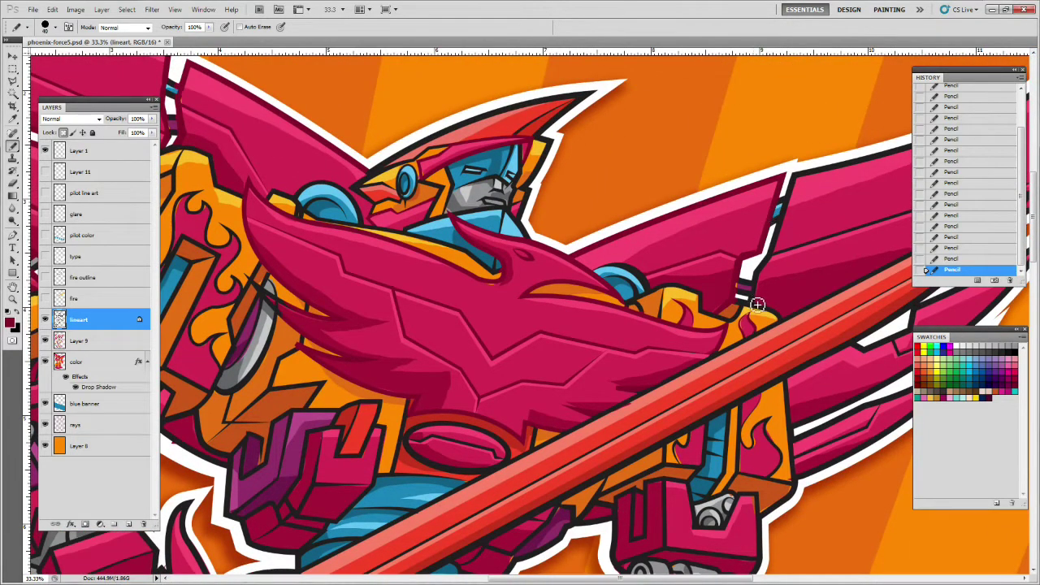
{"action": "scroll", "coordinate": [731, 203], "scroll_direction": "right", "scroll_amount": 5}
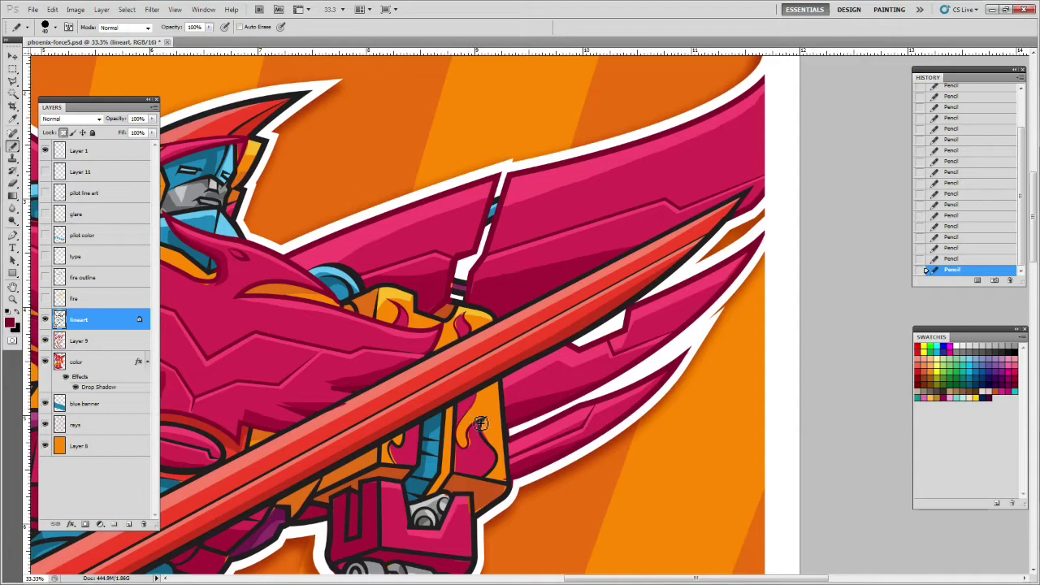
{"action": "scroll", "coordinate": [1036, 248], "scroll_direction": "down", "scroll_amount": 5}
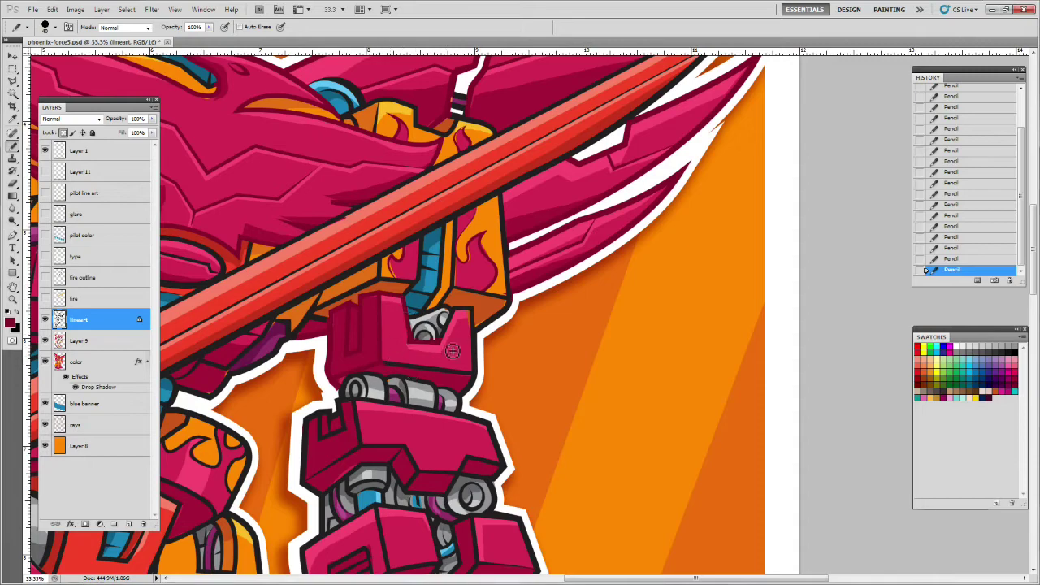
Step: Recolor the outlines of the magenta waist blocks and the right forearm's armor blocks in dark magenta
{"action": "scroll", "coordinate": [479, 260], "scroll_direction": "left", "scroll_amount": 5}
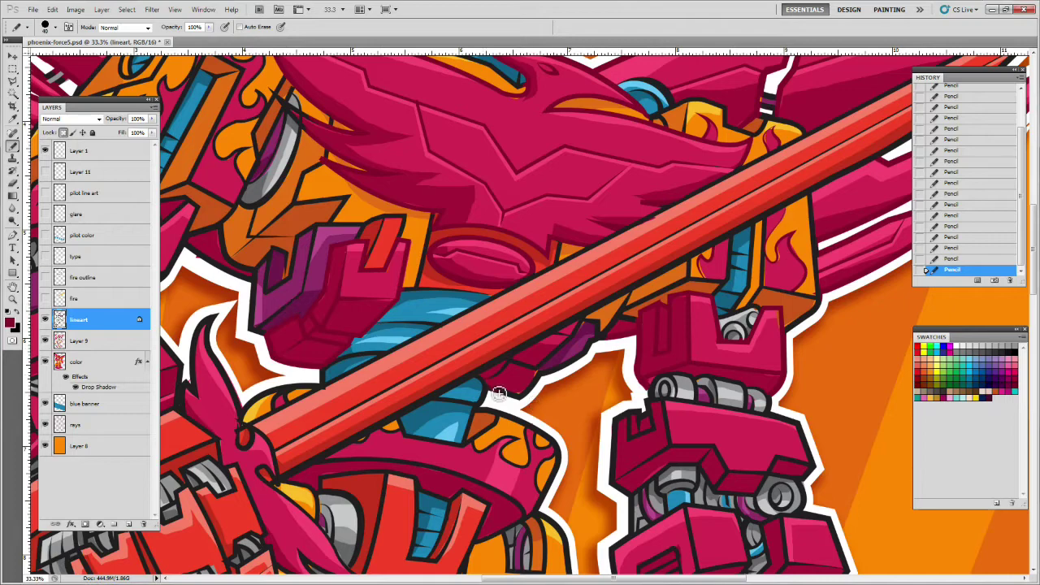
{"action": "scroll", "coordinate": [1037, 304], "scroll_direction": "down", "scroll_amount": 3}
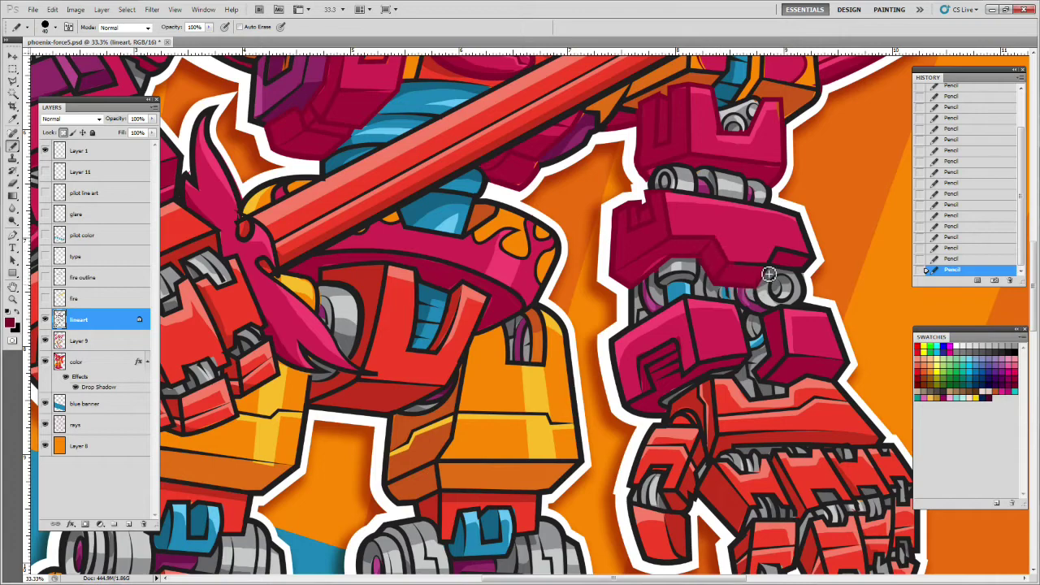
{"action": "scroll", "coordinate": [796, 219], "scroll_direction": "down", "scroll_amount": 2}
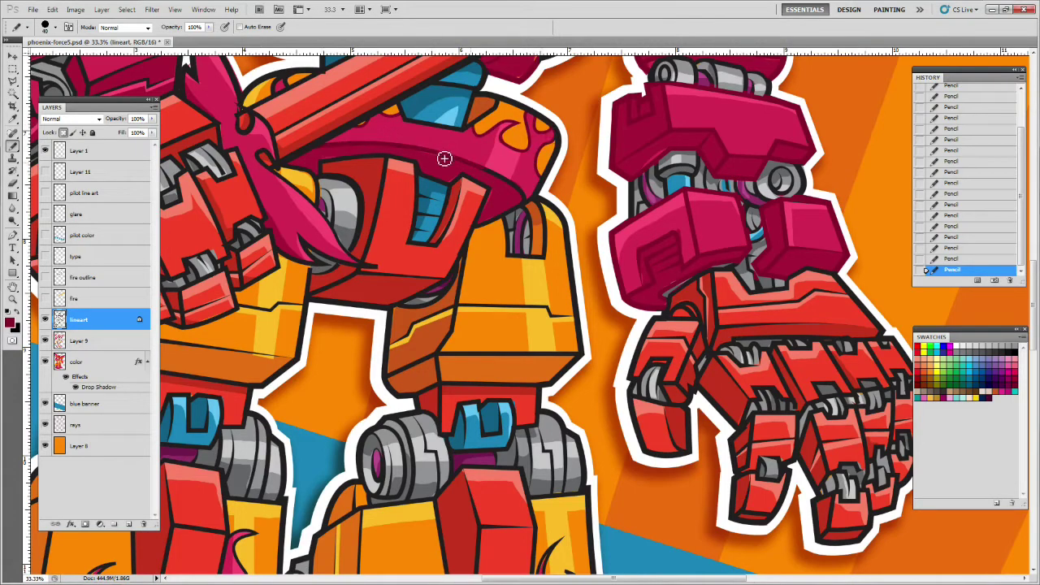
Step: Recolor the line art of the sword guard and the left forearm's magenta armor in dark magenta
{"action": "scroll", "coordinate": [484, 232], "scroll_direction": "left", "scroll_amount": 3}
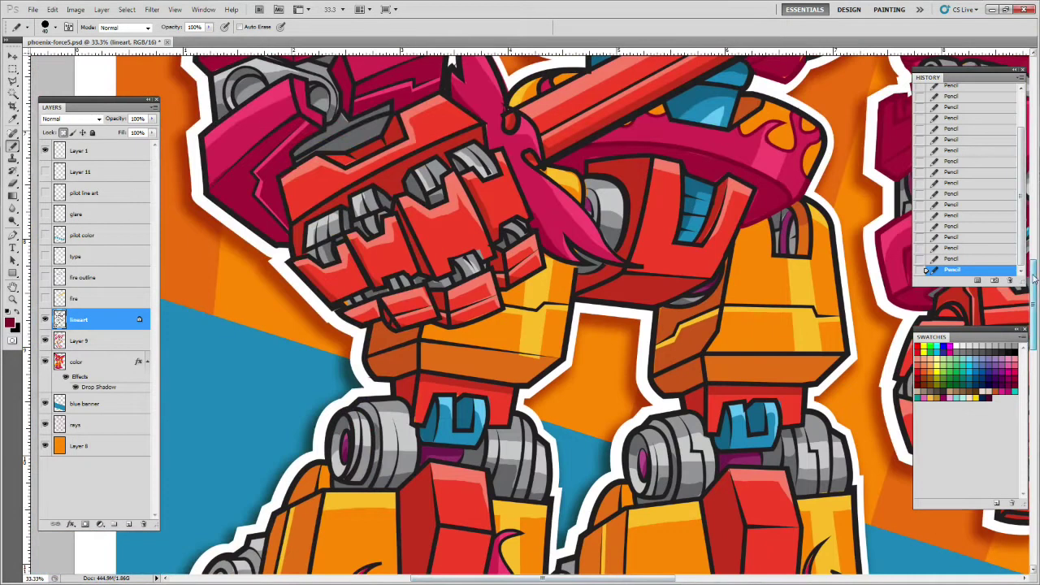
{"action": "scroll", "coordinate": [455, 239], "scroll_direction": "up", "scroll_amount": 2}
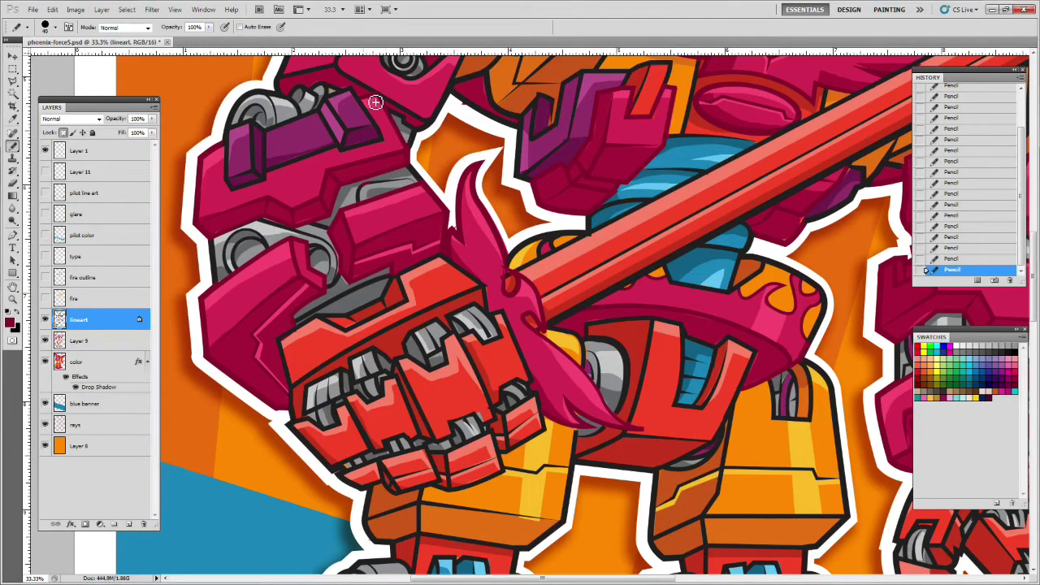
Step: Recolor the outlines of the magenta flames on both of the robot's shins in dark magenta
{"action": "left_click", "coordinate": [1034, 53]}
{"action": "scroll", "coordinate": [445, 423], "scroll_direction": "up", "scroll_amount": 6}
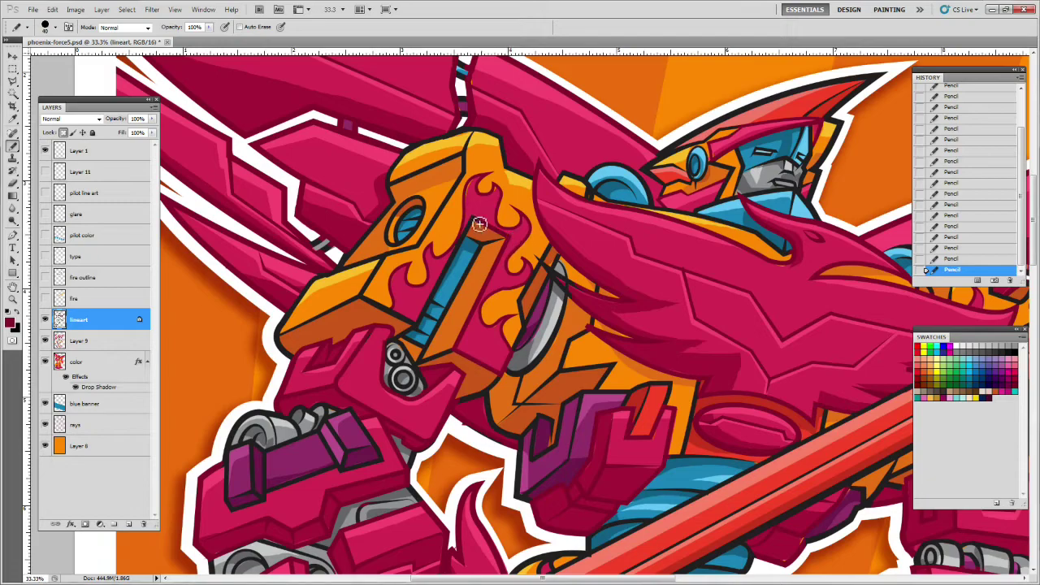
{"action": "left_click_drag", "start_coordinate": [558, 578], "coordinate": [674, 561]}
{"action": "scroll", "coordinate": [601, 394], "scroll_direction": "up", "scroll_amount": 2}
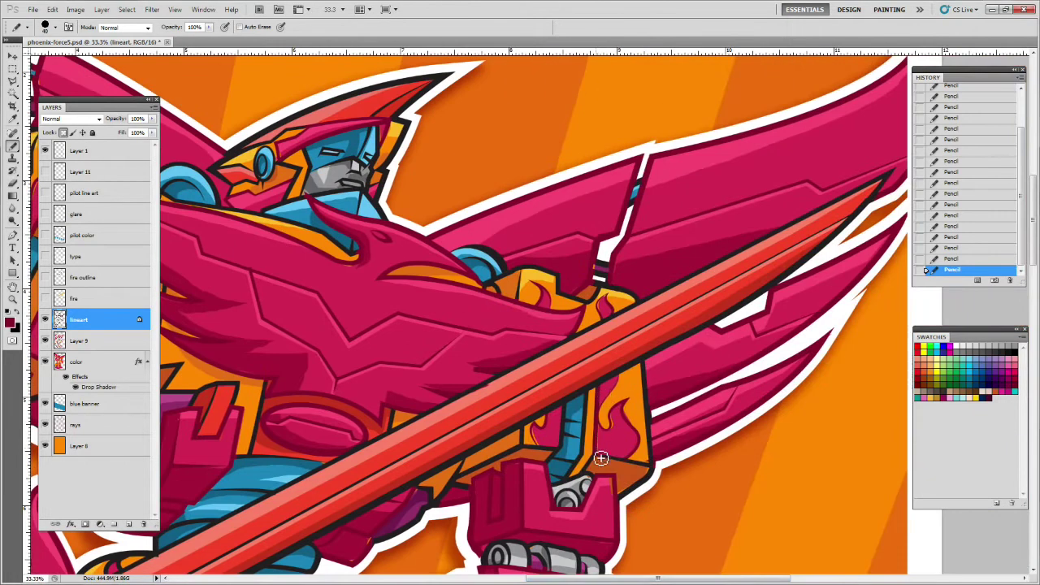
{"action": "key", "text": "z"}
{"action": "left_click", "coordinate": [491, 341], "text": "alt"}
{"action": "left_click", "coordinate": [490, 342], "text": "alt"}
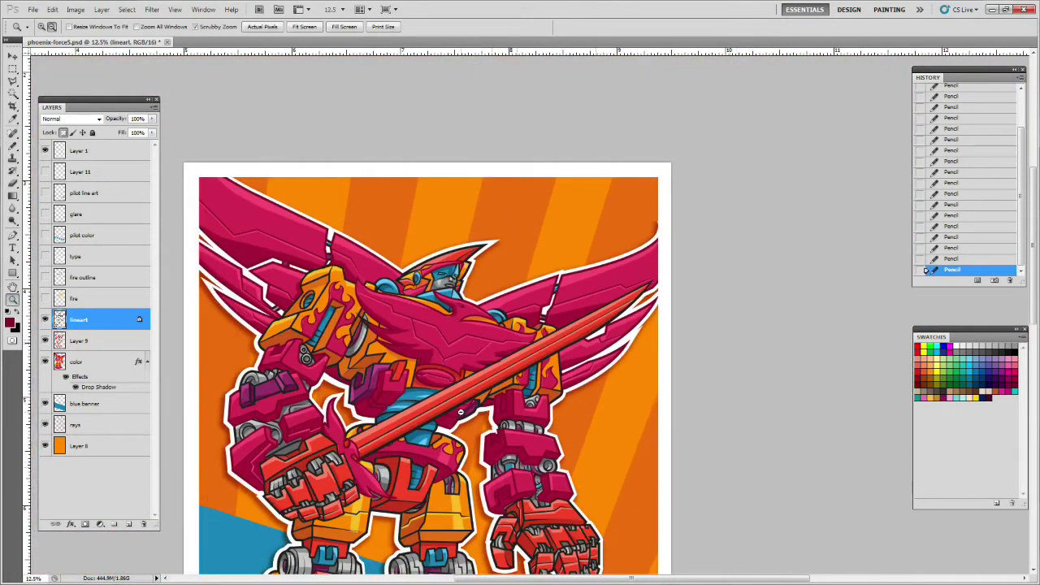
{"action": "left_click", "coordinate": [490, 341], "text": "alt"}
{"action": "left_click", "coordinate": [446, 402]}
{"action": "left_click", "coordinate": [446, 402]}
{"action": "left_click", "coordinate": [446, 402]}
{"action": "left_click", "coordinate": [446, 403]}
{"action": "left_click", "coordinate": [14, 147]}
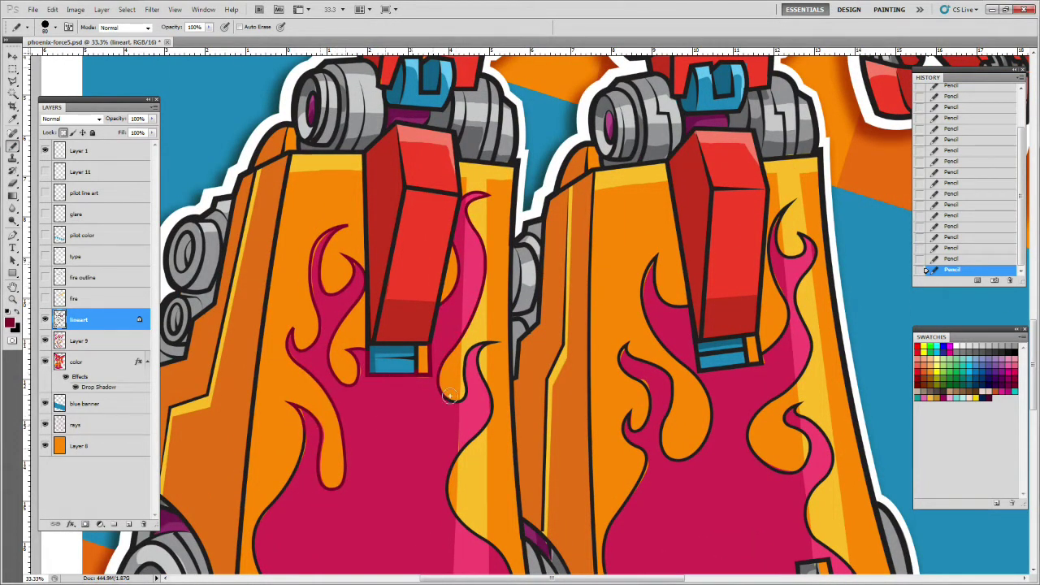
{"action": "scroll", "coordinate": [294, 243], "scroll_direction": "down", "scroll_amount": 3}
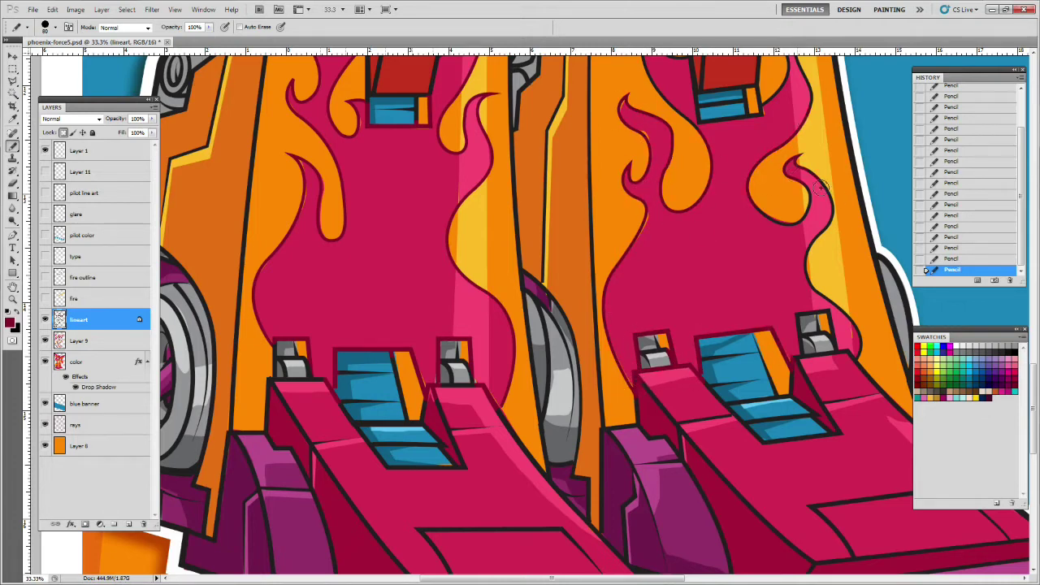
{"action": "scroll", "coordinate": [788, 188], "scroll_direction": "up", "scroll_amount": 4}
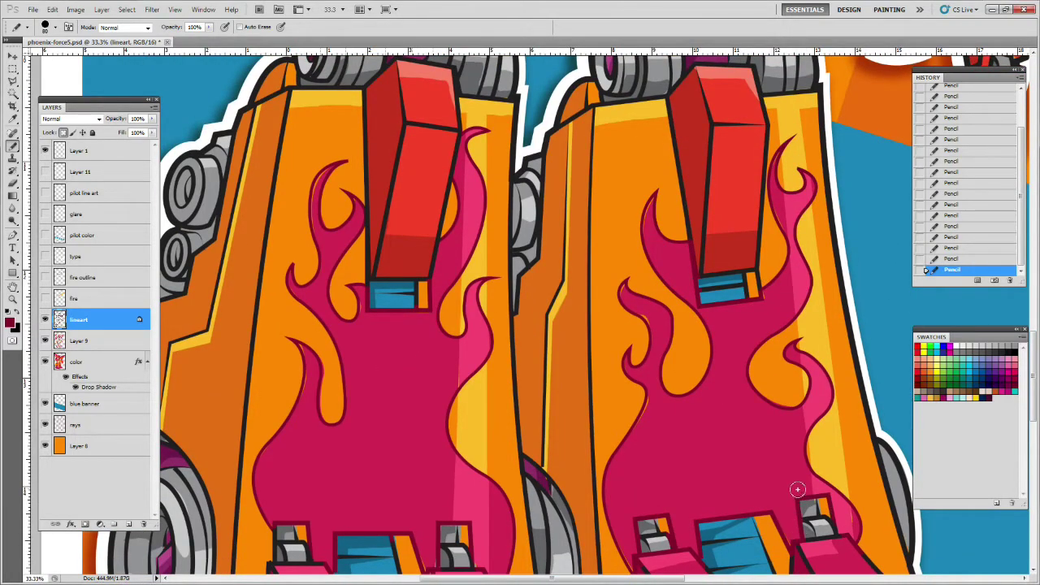
Step: Recolor the outlines and panel lines of both magenta feet, including the hinge and blue joint cutouts, in dark magenta
{"action": "scroll", "coordinate": [791, 494], "scroll_direction": "down", "scroll_amount": 5}
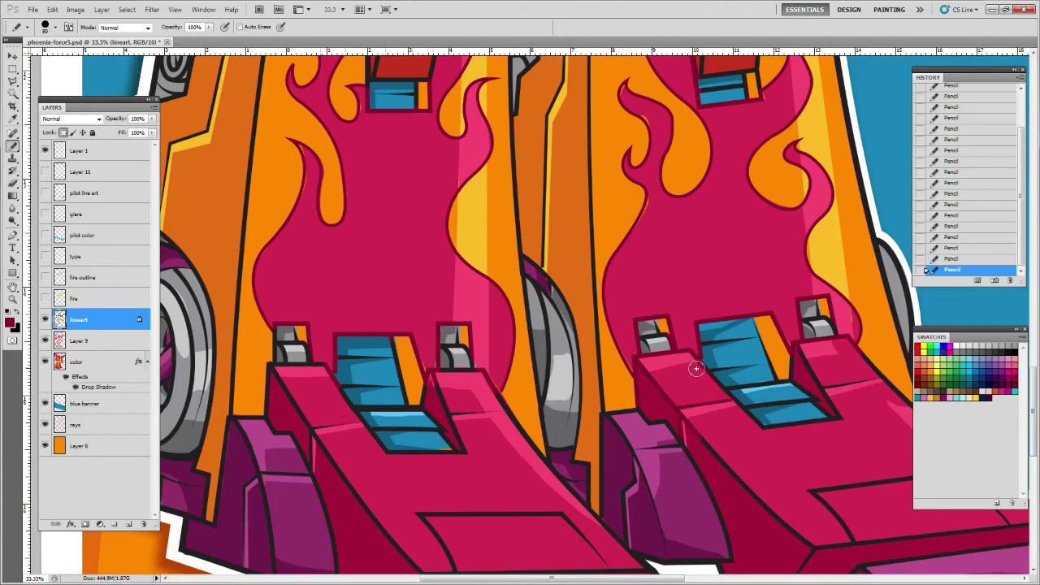
{"action": "scroll", "coordinate": [812, 378], "scroll_direction": "right", "scroll_amount": 6}
{"action": "scroll", "coordinate": [765, 376], "scroll_direction": "down", "scroll_amount": 3}
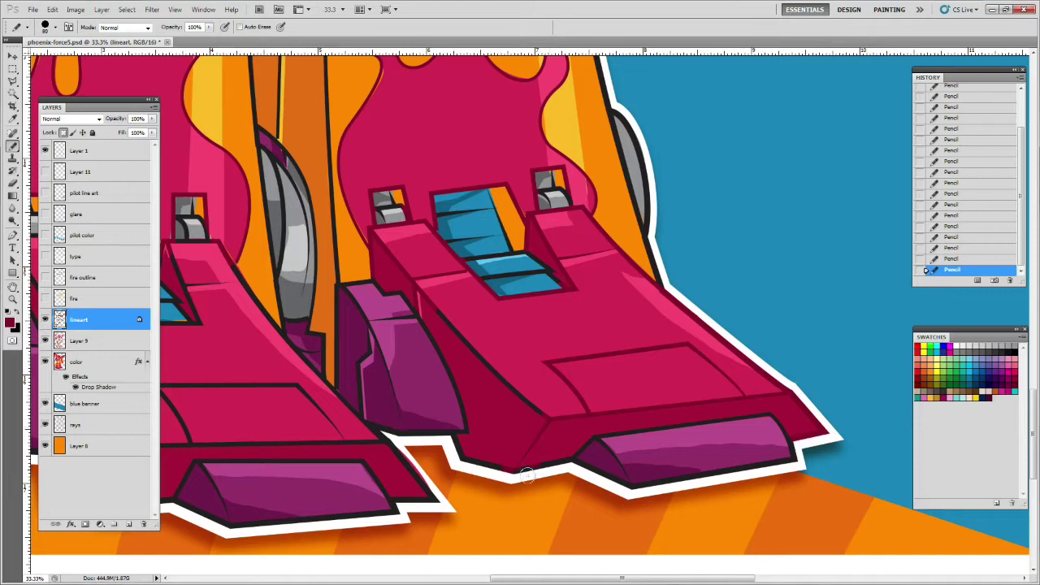
{"action": "scroll", "coordinate": [506, 365], "scroll_direction": "left", "scroll_amount": 6}
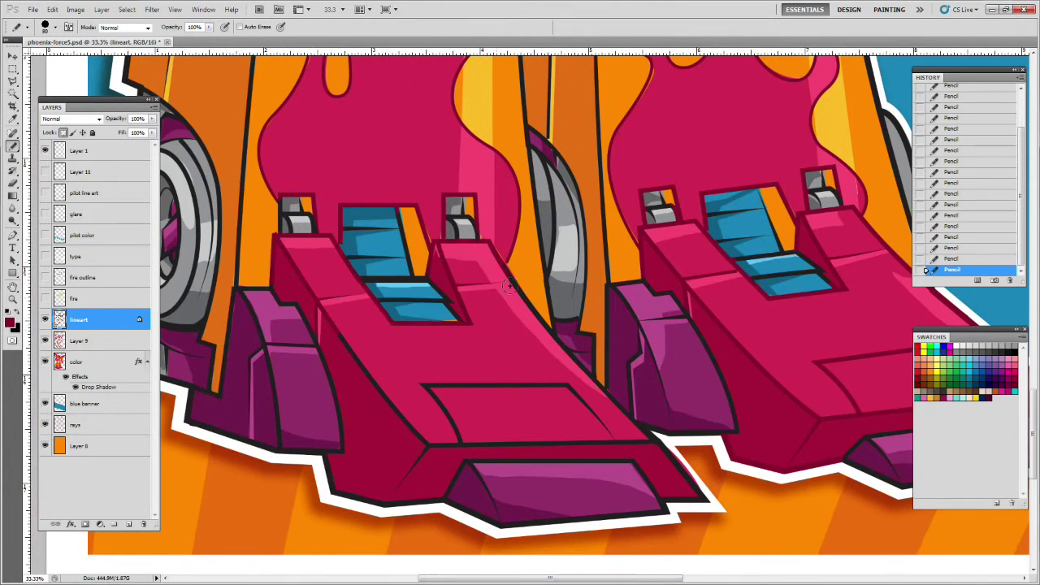
{"action": "mouse_move", "coordinate": [427, 509]}
{"action": "left_mouse_down"}
{"action": "mouse_move", "coordinate": [346, 499]}
{"action": "mouse_move", "coordinate": [336, 469]}
{"action": "left_mouse_up"}
{"action": "left_click_drag", "start_coordinate": [432, 440], "coordinate": [341, 343]}
{"action": "left_click_drag", "start_coordinate": [431, 393], "coordinate": [582, 411]}
Step: Sample the robot's red and set the foreground to a dark red for the line art of the red parts
{"action": "key", "text": "z"}
{"action": "left_click", "coordinate": [704, 247], "text": "alt"}
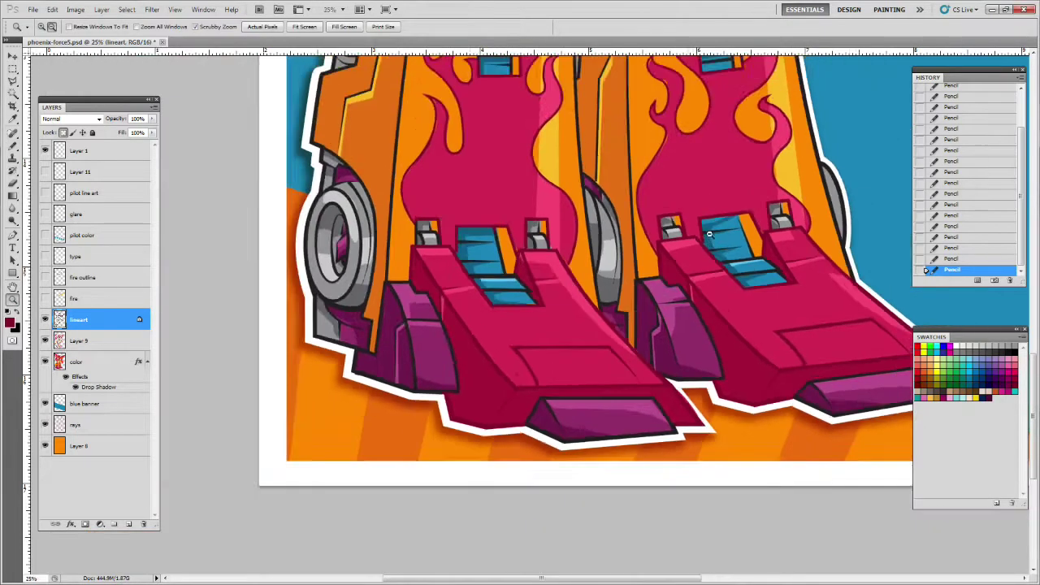
{"action": "left_click", "coordinate": [710, 235], "text": "alt"}
{"action": "left_click", "coordinate": [709, 234], "text": "alt"}
{"action": "left_click", "coordinate": [709, 234], "text": "alt"}
{"action": "left_click", "coordinate": [562, 144]}
{"action": "left_click", "coordinate": [573, 130]}
{"action": "left_click", "coordinate": [585, 113]}
{"action": "left_click", "coordinate": [584, 114]}
{"action": "key", "text": "i"}
{"action": "left_click", "coordinate": [535, 498]}
{"action": "left_click", "coordinate": [10, 323]}
{"action": "left_click", "coordinate": [248, 281]}
{"action": "left_click", "coordinate": [378, 232]}
Step: Recolor the line art of the red helmet crest and the red waist block in dark red with the Pencil
{"action": "key", "text": "b"}
{"action": "mouse_move", "coordinate": [523, 115]}
{"action": "left_mouse_down"}
{"action": "mouse_move", "coordinate": [567, 86]}
{"action": "mouse_move", "coordinate": [564, 116]}
{"action": "left_mouse_up"}
{"action": "left_click_drag", "start_coordinate": [431, 132], "coordinate": [381, 172]}
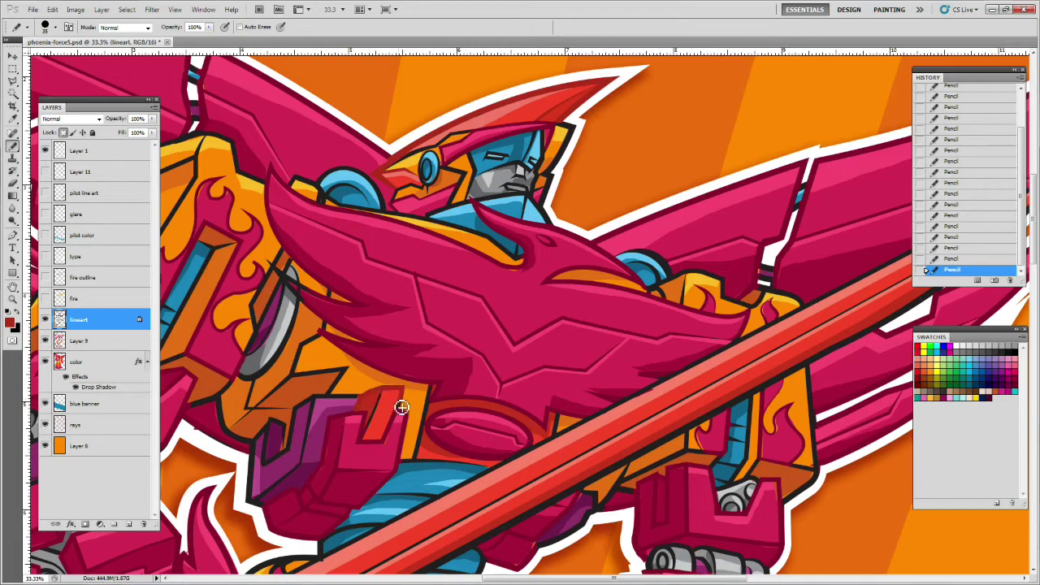
Step: Recolor the outlines and center line of the red sword blade in dark red from hilt to tip
{"action": "scroll", "coordinate": [300, 418], "scroll_direction": "down", "scroll_amount": 5}
{"action": "left_click_drag", "start_coordinate": [246, 426], "coordinate": [846, 105]}
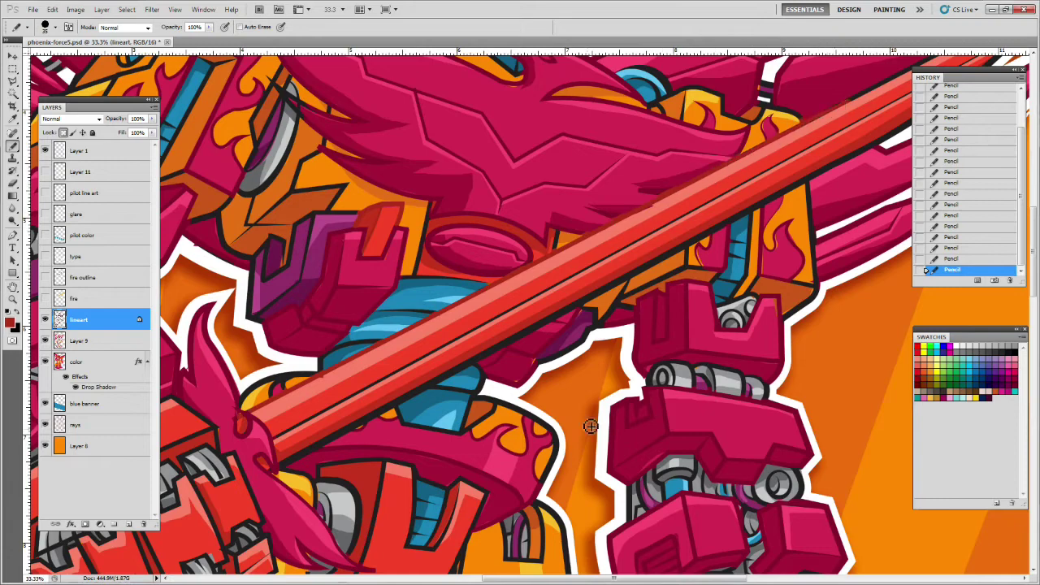
{"action": "left_click_drag", "start_coordinate": [561, 578], "coordinate": [637, 578]}
{"action": "left_click_drag", "start_coordinate": [1032, 242], "coordinate": [1032, 208]}
{"action": "mouse_move", "coordinate": [562, 298]}
{"action": "left_mouse_down"}
{"action": "mouse_move", "coordinate": [769, 193]}
{"action": "mouse_move", "coordinate": [529, 346]}
{"action": "mouse_move", "coordinate": [594, 339]}
{"action": "mouse_move", "coordinate": [521, 373]}
{"action": "left_mouse_up"}
{"action": "left_click_drag", "start_coordinate": [1033, 216], "coordinate": [1032, 241]}
{"action": "left_click_drag", "start_coordinate": [690, 578], "coordinate": [620, 578]}
{"action": "left_click_drag", "start_coordinate": [725, 267], "coordinate": [594, 332]}
{"action": "left_click_drag", "start_coordinate": [664, 269], "coordinate": [513, 347]}
{"action": "mouse_move", "coordinate": [594, 333]}
{"action": "left_mouse_down"}
{"action": "mouse_move", "coordinate": [485, 402]}
{"action": "mouse_move", "coordinate": [442, 409]}
{"action": "mouse_move", "coordinate": [450, 416]}
{"action": "mouse_move", "coordinate": [460, 397]}
{"action": "mouse_move", "coordinate": [276, 482]}
{"action": "mouse_move", "coordinate": [265, 522]}
{"action": "left_mouse_up"}
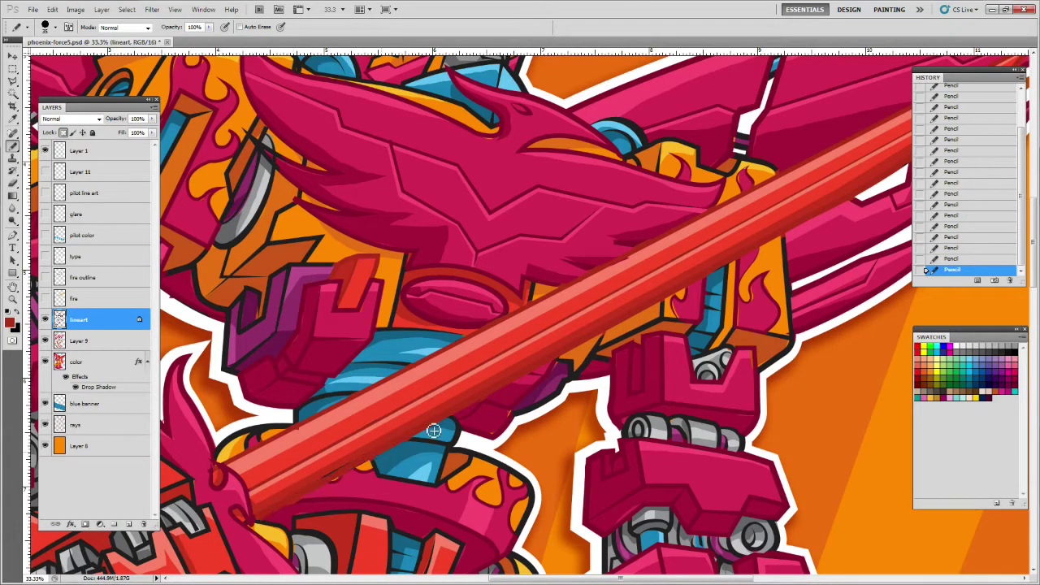
Step: Recolor the line art of the red pelvis armor below the magenta belt in dark red
{"action": "scroll", "coordinate": [508, 359], "scroll_direction": "down", "scroll_amount": 4}
{"action": "mouse_move", "coordinate": [298, 329]}
{"action": "left_mouse_down"}
{"action": "mouse_move", "coordinate": [392, 328]}
{"action": "mouse_move", "coordinate": [362, 334]}
{"action": "mouse_move", "coordinate": [340, 424]}
{"action": "mouse_move", "coordinate": [291, 457]}
{"action": "mouse_move", "coordinate": [338, 439]}
{"action": "mouse_move", "coordinate": [373, 442]}
{"action": "mouse_move", "coordinate": [392, 459]}
{"action": "mouse_move", "coordinate": [360, 477]}
{"action": "mouse_move", "coordinate": [324, 469]}
{"action": "mouse_move", "coordinate": [336, 441]}
{"action": "mouse_move", "coordinate": [414, 450]}
{"action": "mouse_move", "coordinate": [458, 374]}
{"action": "mouse_move", "coordinate": [462, 354]}
{"action": "mouse_move", "coordinate": [427, 343]}
{"action": "mouse_move", "coordinate": [414, 413]}
{"action": "mouse_move", "coordinate": [391, 385]}
{"action": "mouse_move", "coordinate": [393, 324]}
{"action": "left_mouse_up"}
{"action": "mouse_move", "coordinate": [647, 487]}
{"action": "left_mouse_down"}
{"action": "mouse_move", "coordinate": [648, 451]}
{"action": "mouse_move", "coordinate": [773, 433]}
{"action": "mouse_move", "coordinate": [841, 480]}
{"action": "left_mouse_up"}
{"action": "scroll", "coordinate": [840, 479], "scroll_direction": "down", "scroll_amount": 5}
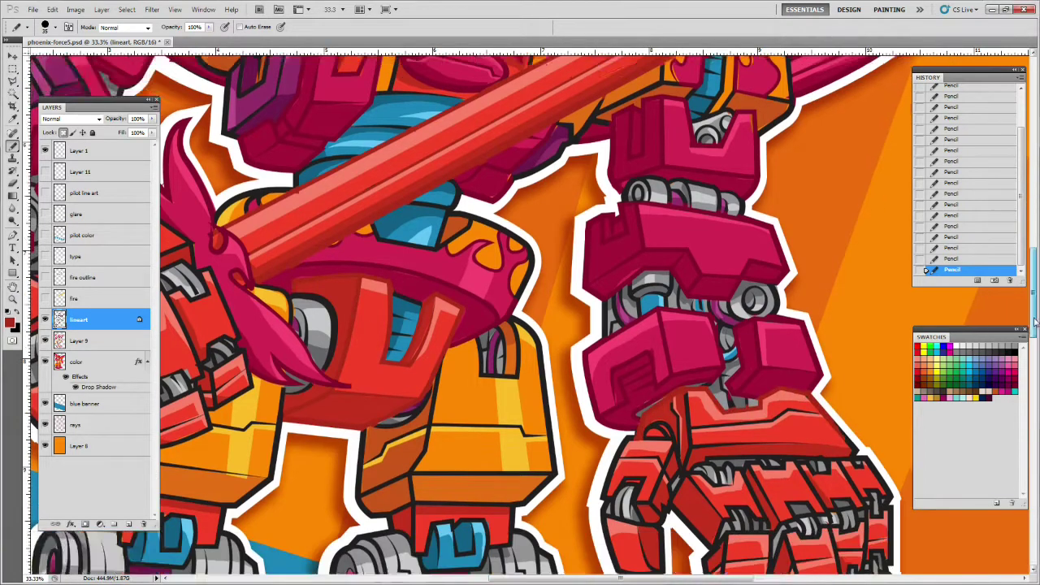
Step: Recolor the line art of both red hands and their finger segments in dark red, using a smaller pencil for the details
{"action": "mouse_move", "coordinate": [651, 292]}
{"action": "left_mouse_down"}
{"action": "mouse_move", "coordinate": [813, 284]}
{"action": "mouse_move", "coordinate": [642, 382]}
{"action": "mouse_move", "coordinate": [674, 304]}
{"action": "mouse_move", "coordinate": [608, 349]}
{"action": "mouse_move", "coordinate": [820, 487]}
{"action": "mouse_move", "coordinate": [735, 455]}
{"action": "left_mouse_up"}
{"action": "mouse_move", "coordinate": [639, 578]}
{"action": "left_mouse_down"}
{"action": "mouse_move", "coordinate": [482, 575]}
{"action": "mouse_move", "coordinate": [568, 578]}
{"action": "left_mouse_up"}
{"action": "key", "text": "bracketleft"}
{"action": "mouse_move", "coordinate": [268, 225]}
{"action": "left_mouse_down"}
{"action": "mouse_move", "coordinate": [272, 251]}
{"action": "mouse_move", "coordinate": [256, 165]}
{"action": "mouse_move", "coordinate": [308, 147]}
{"action": "mouse_move", "coordinate": [369, 101]}
{"action": "mouse_move", "coordinate": [455, 122]}
{"action": "mouse_move", "coordinate": [260, 213]}
{"action": "left_mouse_up"}
{"action": "left_click_drag", "start_coordinate": [276, 248], "coordinate": [482, 152]}
{"action": "mouse_move", "coordinate": [478, 209]}
{"action": "left_mouse_down"}
{"action": "mouse_move", "coordinate": [464, 246]}
{"action": "mouse_move", "coordinate": [424, 245]}
{"action": "mouse_move", "coordinate": [378, 209]}
{"action": "mouse_move", "coordinate": [374, 190]}
{"action": "mouse_move", "coordinate": [394, 260]}
{"action": "mouse_move", "coordinate": [296, 283]}
{"action": "mouse_move", "coordinate": [312, 302]}
{"action": "mouse_move", "coordinate": [355, 286]}
{"action": "mouse_move", "coordinate": [369, 305]}
{"action": "mouse_move", "coordinate": [339, 290]}
{"action": "mouse_move", "coordinate": [412, 305]}
{"action": "mouse_move", "coordinate": [414, 291]}
{"action": "mouse_move", "coordinate": [462, 256]}
{"action": "mouse_move", "coordinate": [439, 313]}
{"action": "mouse_move", "coordinate": [473, 282]}
{"action": "mouse_move", "coordinate": [472, 237]}
{"action": "mouse_move", "coordinate": [513, 249]}
{"action": "mouse_move", "coordinate": [478, 253]}
{"action": "left_mouse_up"}
{"action": "mouse_move", "coordinate": [368, 376]}
{"action": "left_mouse_down"}
{"action": "mouse_move", "coordinate": [400, 396]}
{"action": "mouse_move", "coordinate": [412, 371]}
{"action": "left_mouse_up"}
{"action": "left_click_drag", "start_coordinate": [464, 398], "coordinate": [489, 375]}
{"action": "mouse_move", "coordinate": [680, 374]}
{"action": "left_mouse_down"}
{"action": "mouse_move", "coordinate": [679, 409]}
{"action": "mouse_move", "coordinate": [697, 388]}
{"action": "left_mouse_up"}
{"action": "mouse_move", "coordinate": [757, 411]}
{"action": "left_mouse_down"}
{"action": "mouse_move", "coordinate": [777, 408]}
{"action": "mouse_move", "coordinate": [778, 379]}
{"action": "left_mouse_up"}
Step: Recolor the line art of the red knee joints and red shin blocks on both legs in dark red
{"action": "left_click_drag", "start_coordinate": [1034, 320], "coordinate": [1035, 366]}
{"action": "scroll", "coordinate": [1034, 366], "scroll_direction": "down", "scroll_amount": 1}
{"action": "mouse_move", "coordinate": [378, 188]}
{"action": "left_mouse_down"}
{"action": "mouse_move", "coordinate": [406, 168]}
{"action": "mouse_move", "coordinate": [462, 200]}
{"action": "mouse_move", "coordinate": [457, 289]}
{"action": "mouse_move", "coordinate": [435, 382]}
{"action": "mouse_move", "coordinate": [416, 387]}
{"action": "mouse_move", "coordinate": [384, 385]}
{"action": "mouse_move", "coordinate": [359, 196]}
{"action": "mouse_move", "coordinate": [376, 306]}
{"action": "left_mouse_up"}
{"action": "mouse_move", "coordinate": [674, 210]}
{"action": "left_mouse_down"}
{"action": "mouse_move", "coordinate": [702, 176]}
{"action": "mouse_move", "coordinate": [755, 177]}
{"action": "mouse_move", "coordinate": [767, 208]}
{"action": "mouse_move", "coordinate": [765, 360]}
{"action": "mouse_move", "coordinate": [759, 374]}
{"action": "mouse_move", "coordinate": [711, 382]}
{"action": "mouse_move", "coordinate": [715, 201]}
{"action": "mouse_move", "coordinate": [699, 214]}
{"action": "mouse_move", "coordinate": [719, 385]}
{"action": "left_mouse_up"}
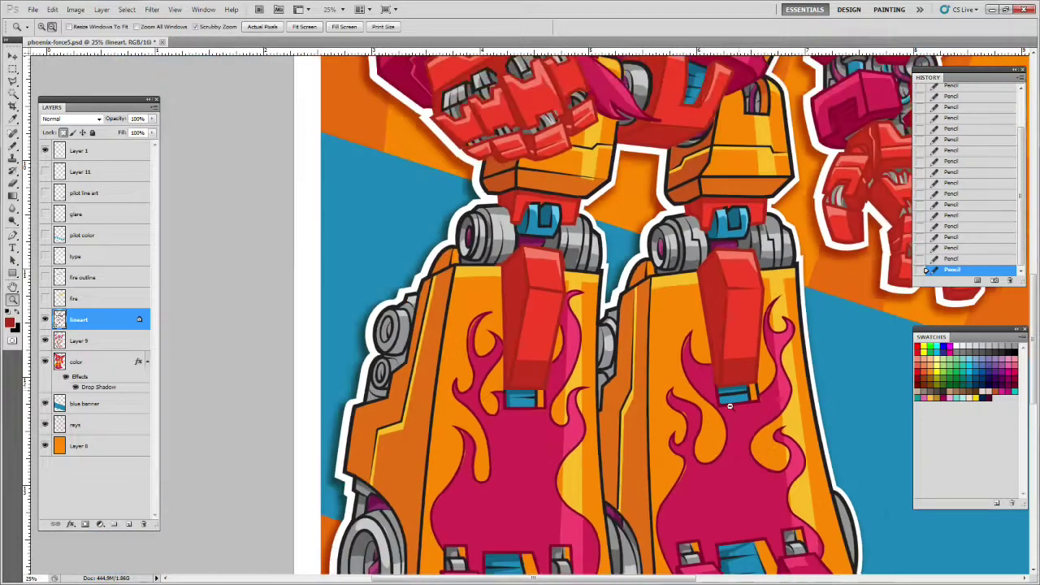
Step: Show the fire and fire outline layers around the sword
{"action": "key", "text": "ctrl+minus"}
{"action": "key", "text": "ctrl+minus"}
{"action": "key", "text": "ctrl+plus"}
{"action": "key", "text": "ctrl+minus"}
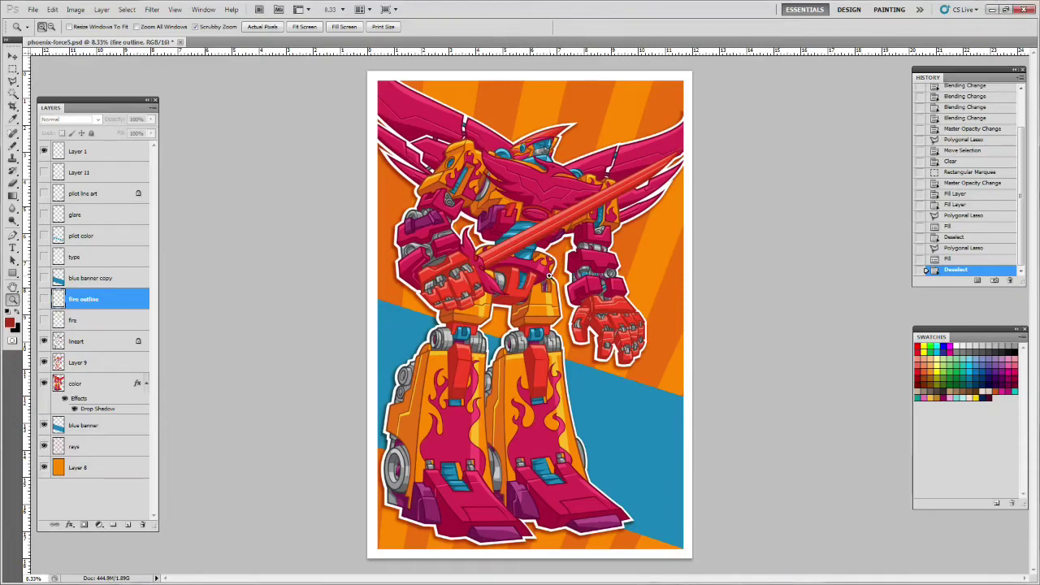
{"action": "key", "text": "ctrl+plus"}
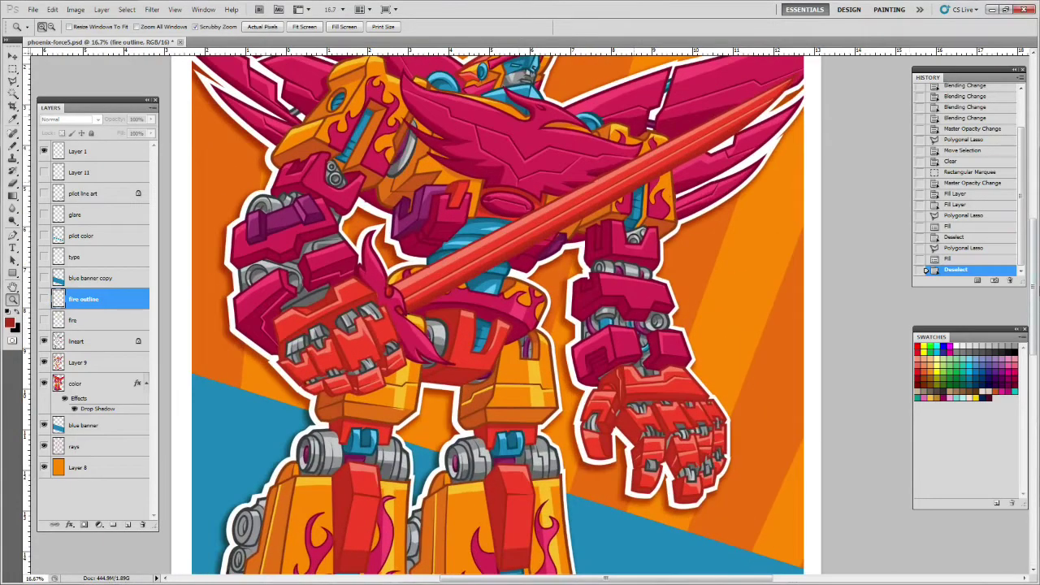
{"action": "left_click", "coordinate": [635, 322]}
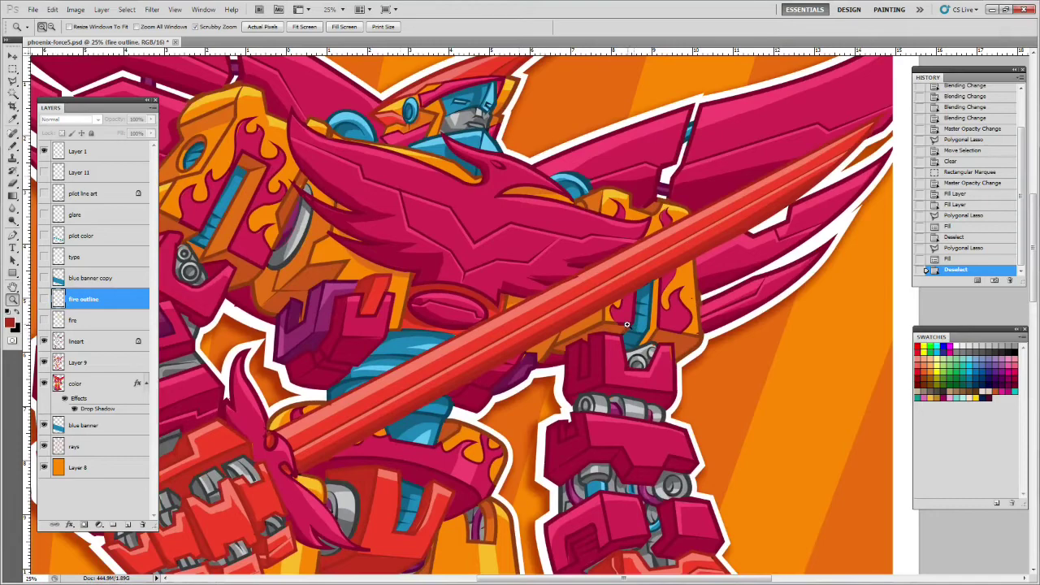
{"action": "left_click", "coordinate": [627, 326], "text": "alt"}
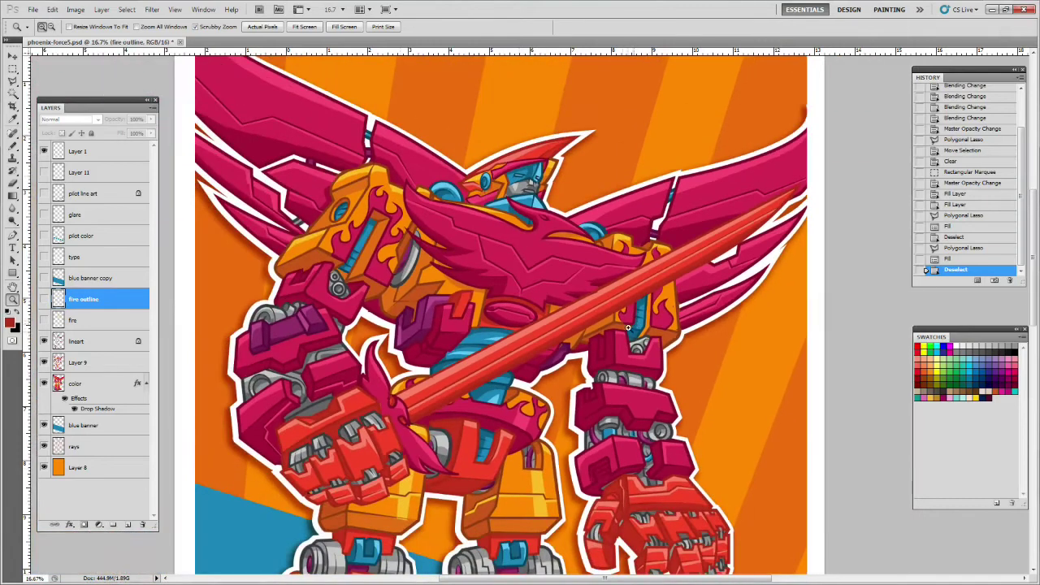
{"action": "left_click", "coordinate": [44, 321]}
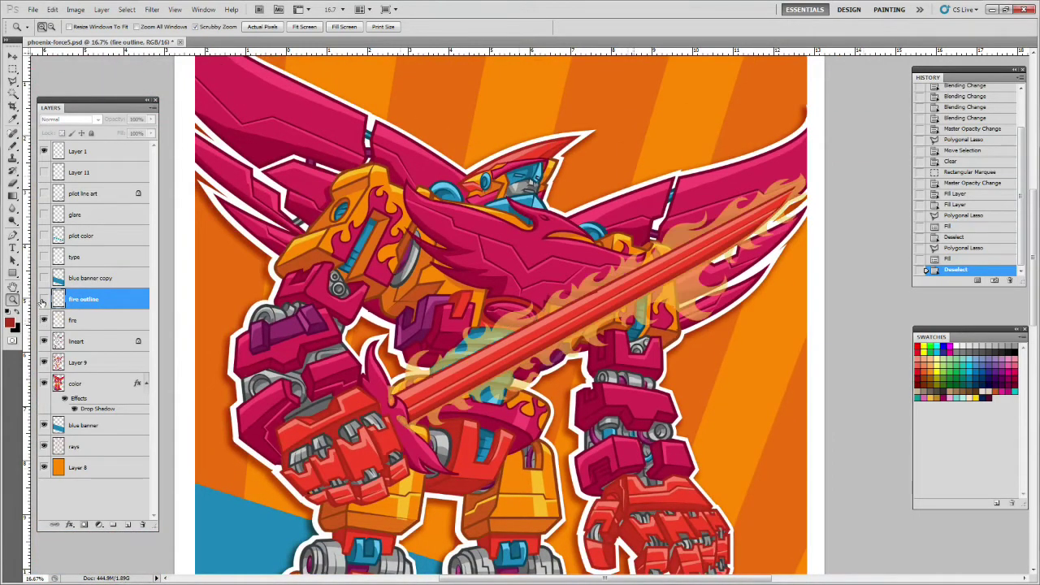
{"action": "left_click", "coordinate": [44, 300]}
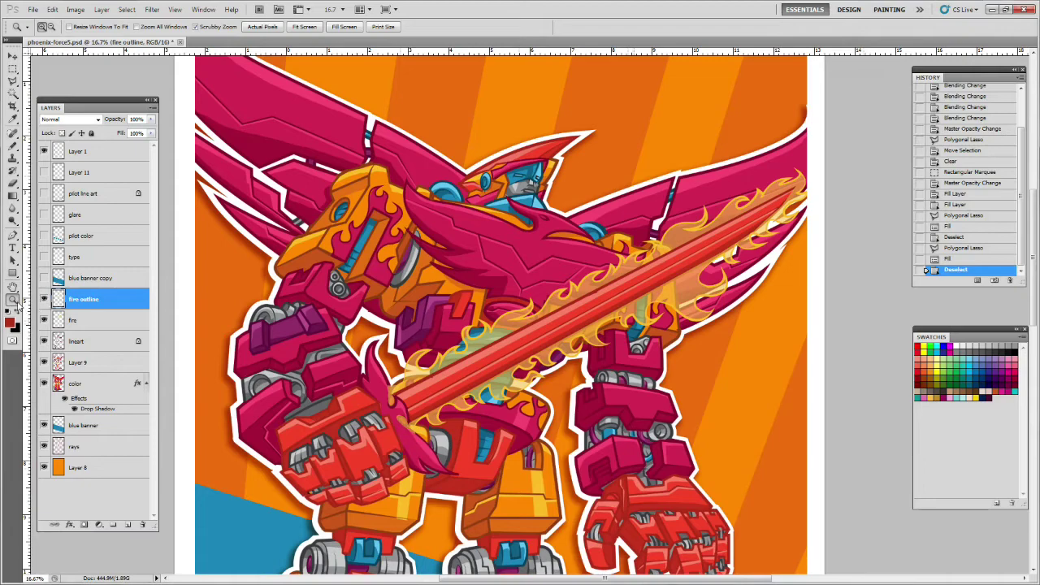
Step: Show the pilot color, glare, pilot line art and Layer 11 layers
{"action": "left_click", "coordinate": [445, 344], "text": "alt"}
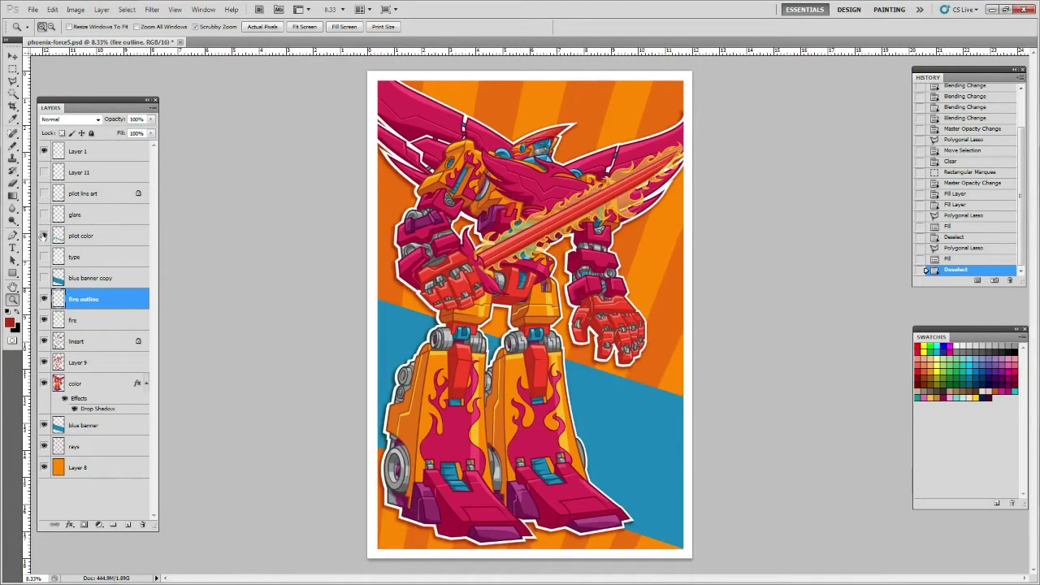
{"action": "left_click", "coordinate": [44, 236]}
{"action": "left_click", "coordinate": [43, 216]}
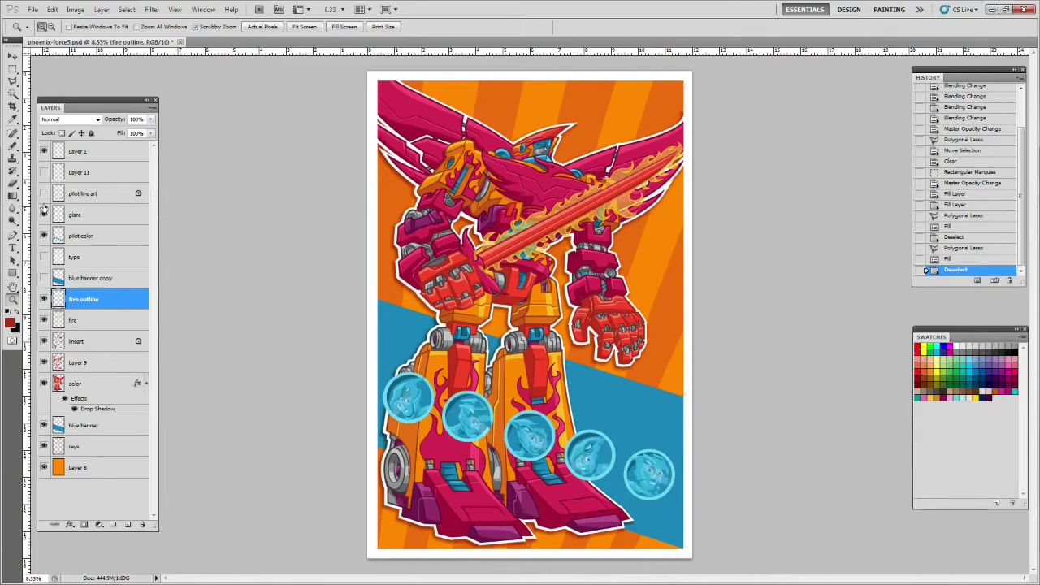
{"action": "left_click", "coordinate": [43, 193]}
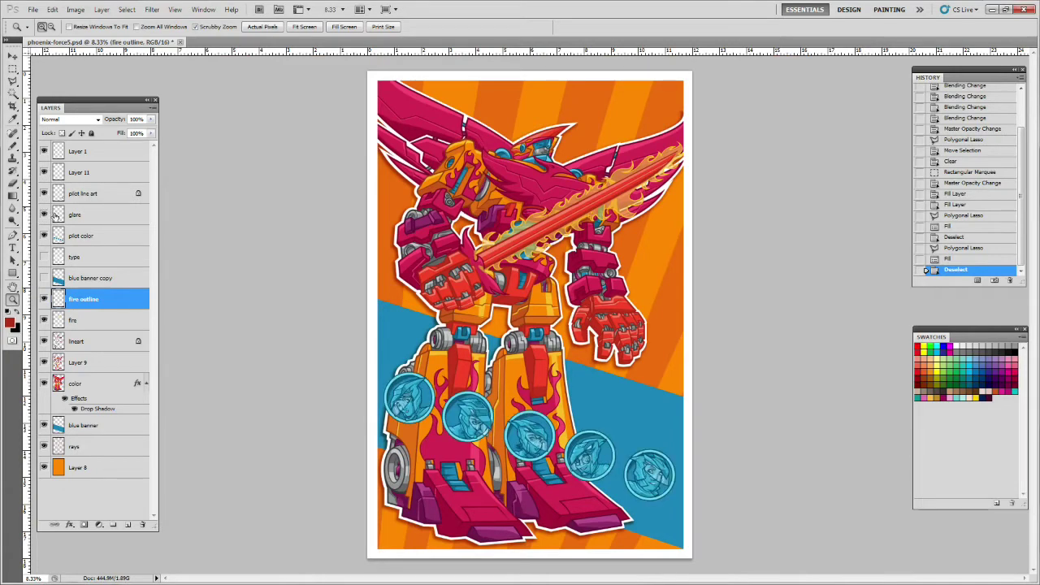
Step: Show the blue banner copy and type layers over the robot's legs
{"action": "left_click", "coordinate": [537, 479]}
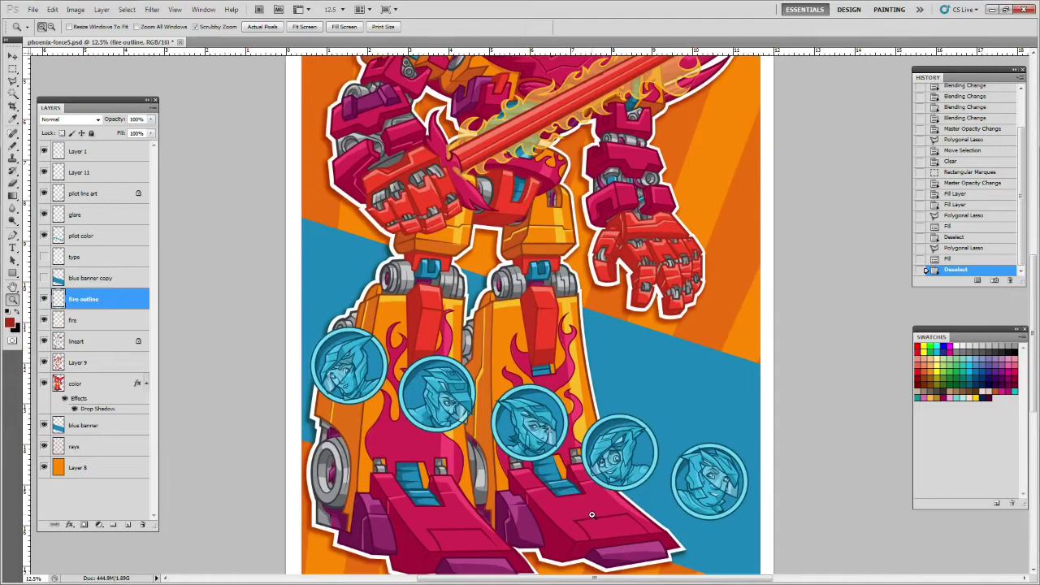
{"action": "left_click", "coordinate": [596, 514]}
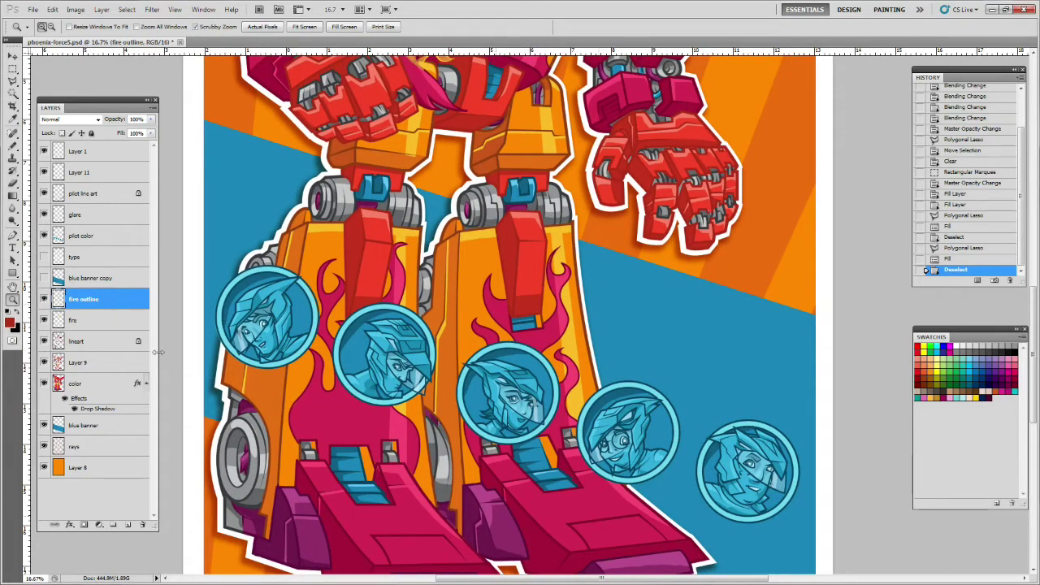
{"action": "left_click", "coordinate": [44, 278]}
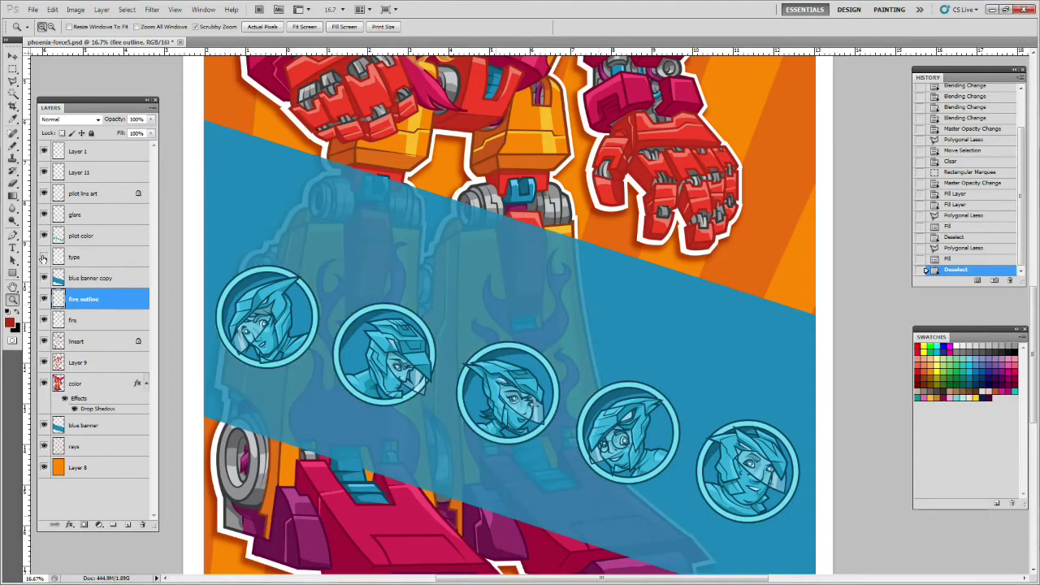
{"action": "left_click", "coordinate": [44, 257]}
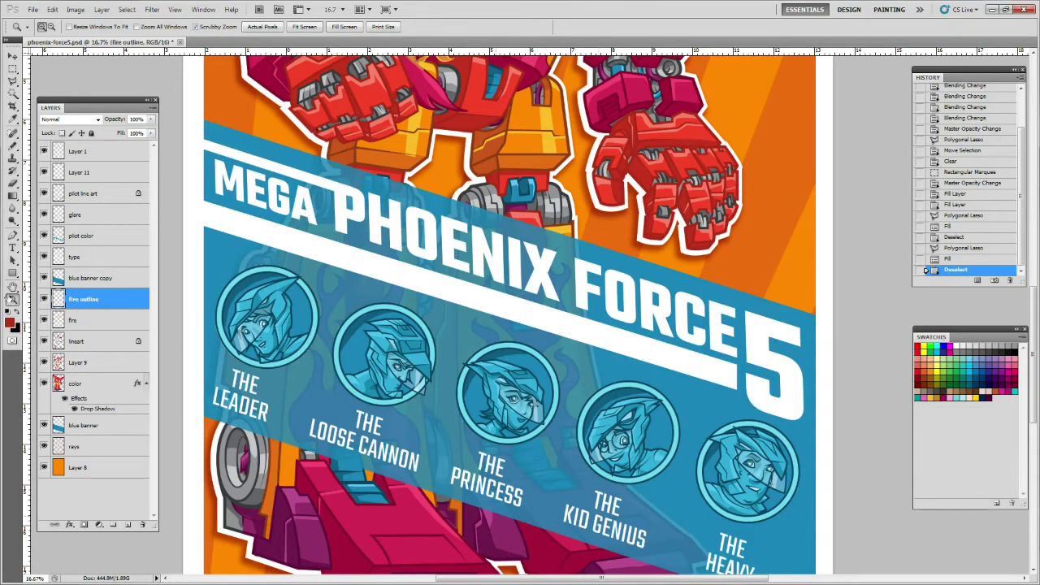
{"action": "left_click", "coordinate": [679, 312], "text": "alt"}
{"action": "left_click", "coordinate": [700, 350], "text": "alt"}
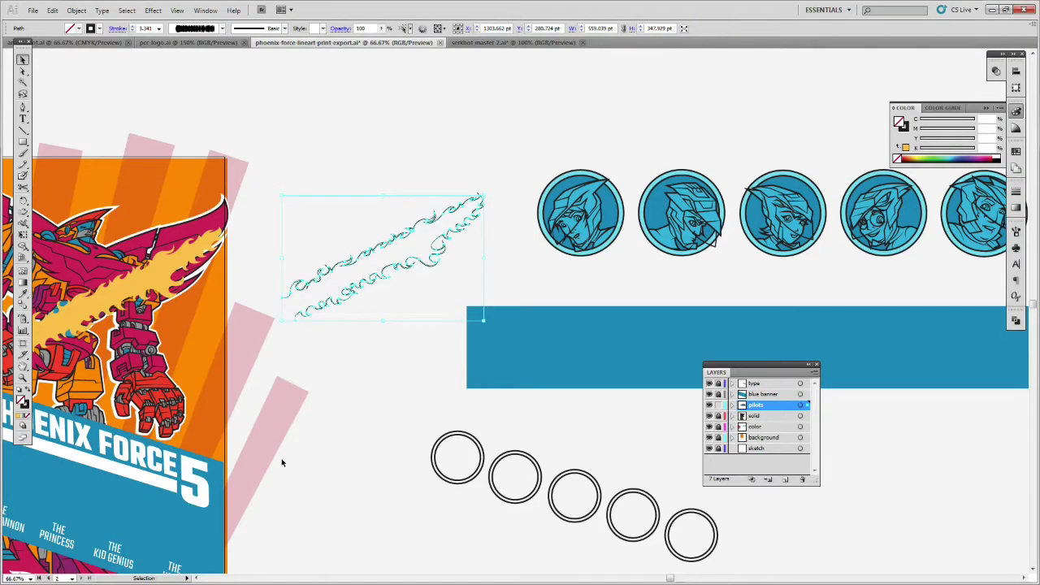
Step: Switch to the poster's line art document in Illustrator and unlock every layer except sketch
{"action": "left_click", "coordinate": [23, 377]}
{"action": "left_click", "coordinate": [488, 385], "text": "alt"}
{"action": "left_click", "coordinate": [497, 387], "text": "alt"}
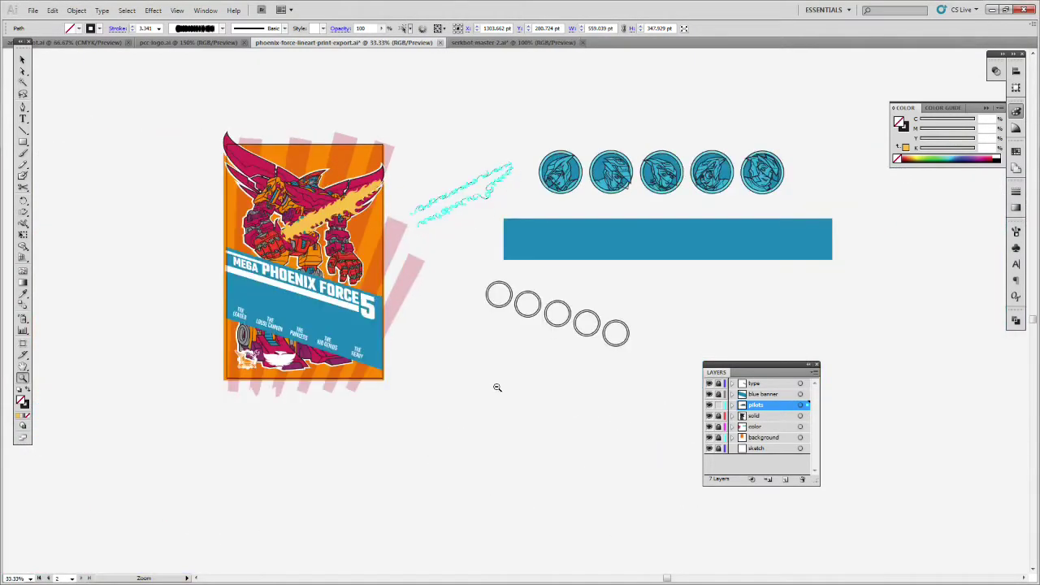
{"action": "left_click", "coordinate": [23, 60]}
{"action": "left_click", "coordinate": [257, 360]}
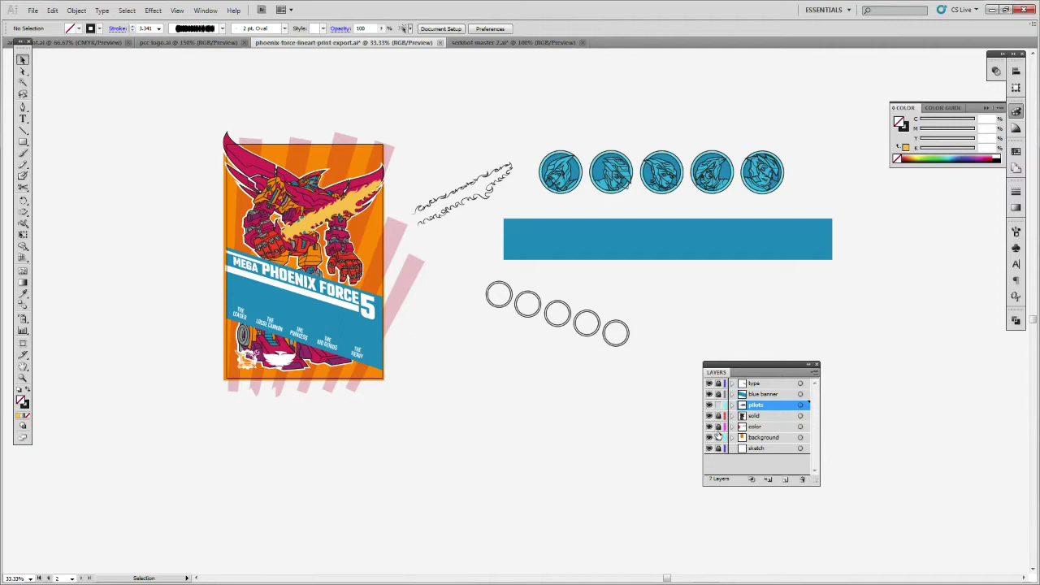
Step: Select the two logos at the foot of the poster artwork and copy them
{"action": "left_click", "coordinate": [275, 359]}
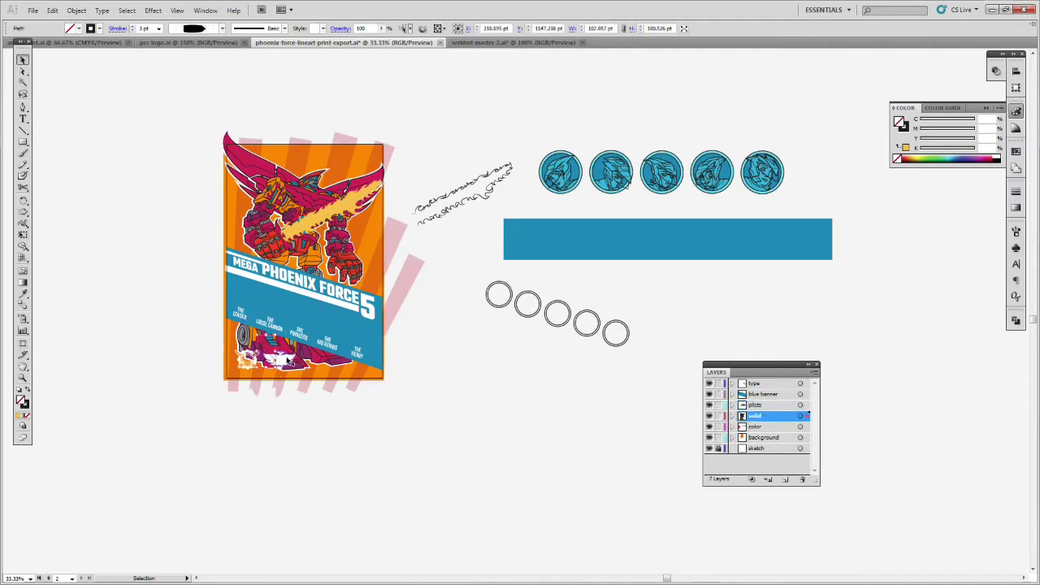
{"action": "left_click", "coordinate": [256, 365]}
{"action": "left_click_drag", "start_coordinate": [257, 367], "coordinate": [256, 420]}
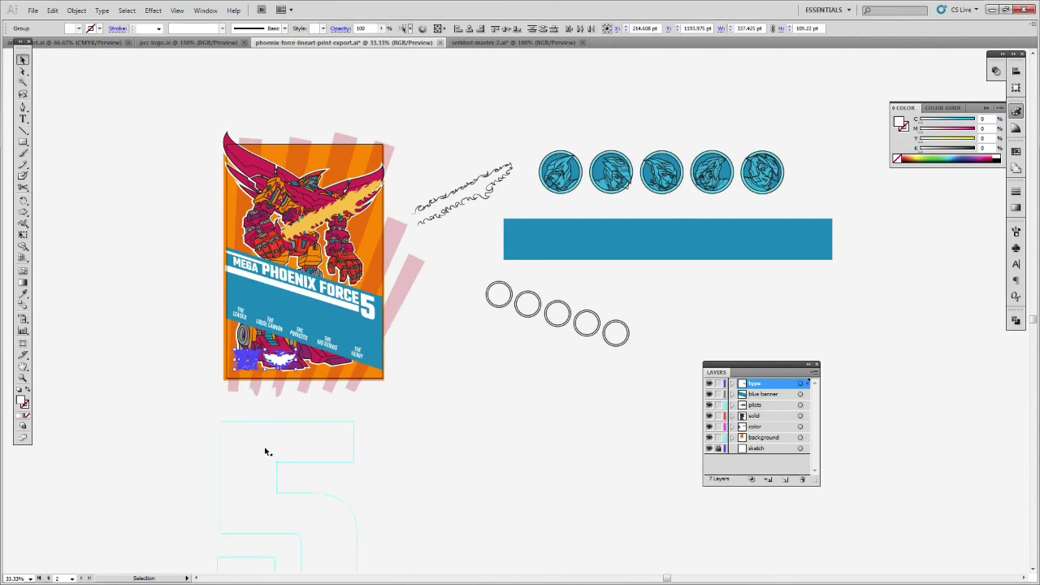
{"action": "key", "text": "alt+c"}
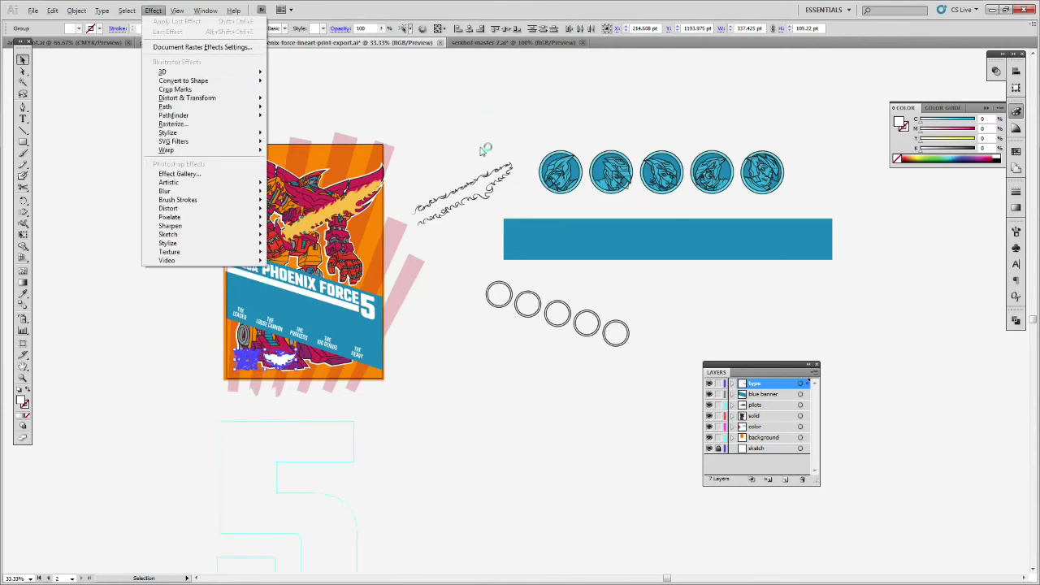
{"action": "left_click", "coordinate": [501, 132]}
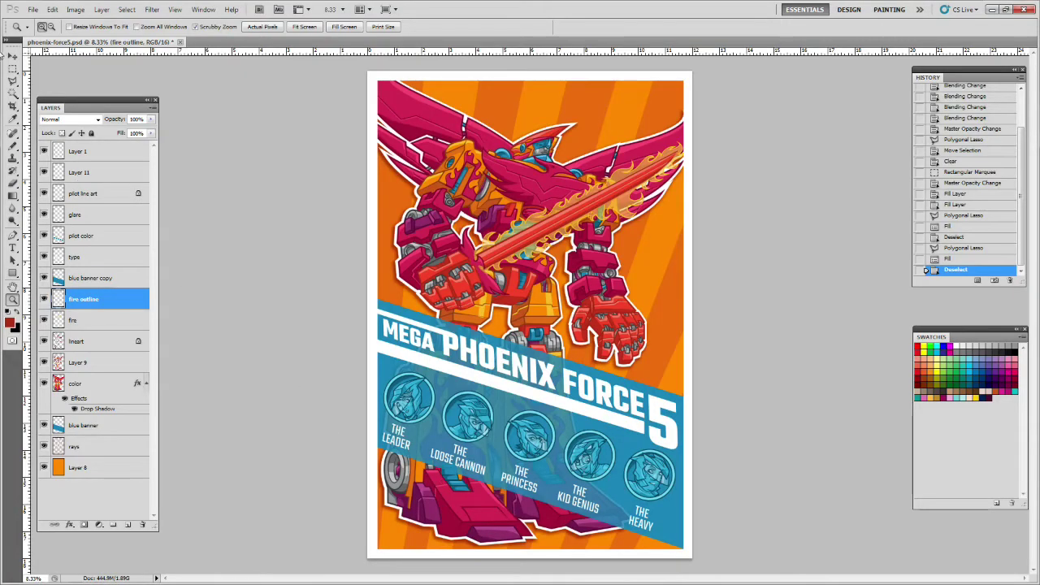
{"action": "left_click", "coordinate": [52, 9]}
{"action": "left_click", "coordinate": [61, 99]}
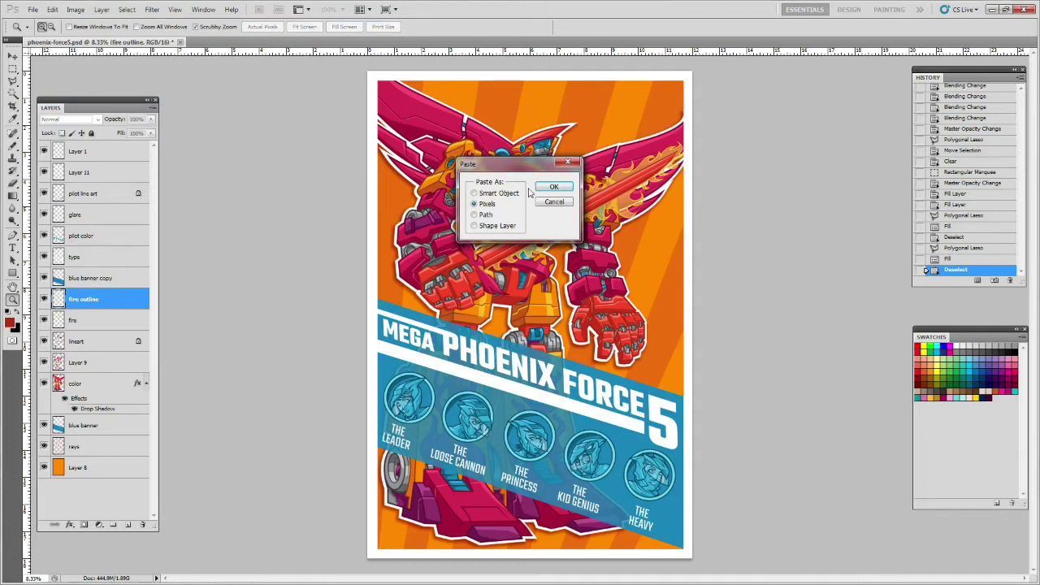
{"action": "left_click", "coordinate": [554, 188]}
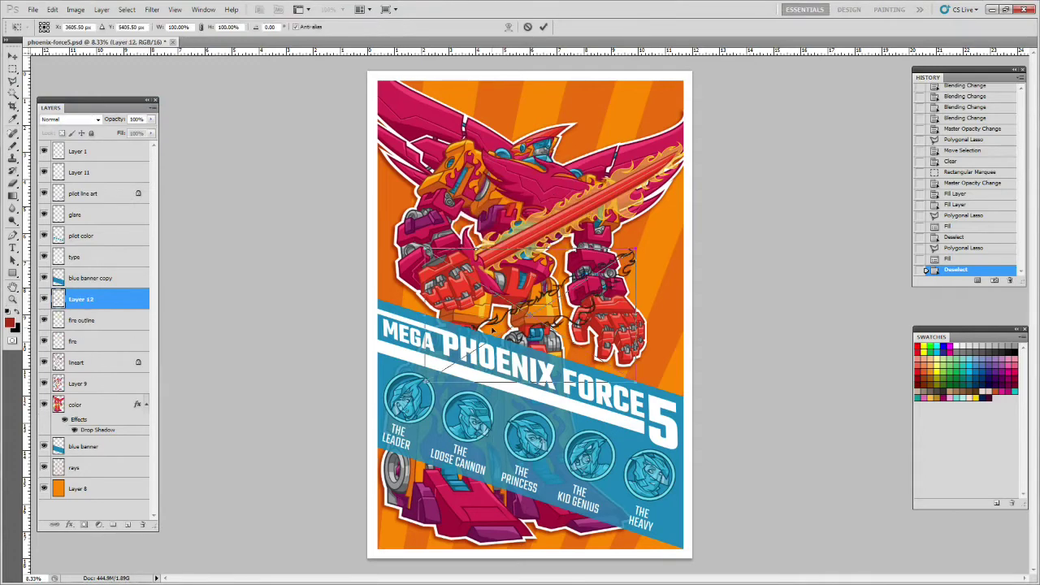
{"action": "key", "text": "Escape"}
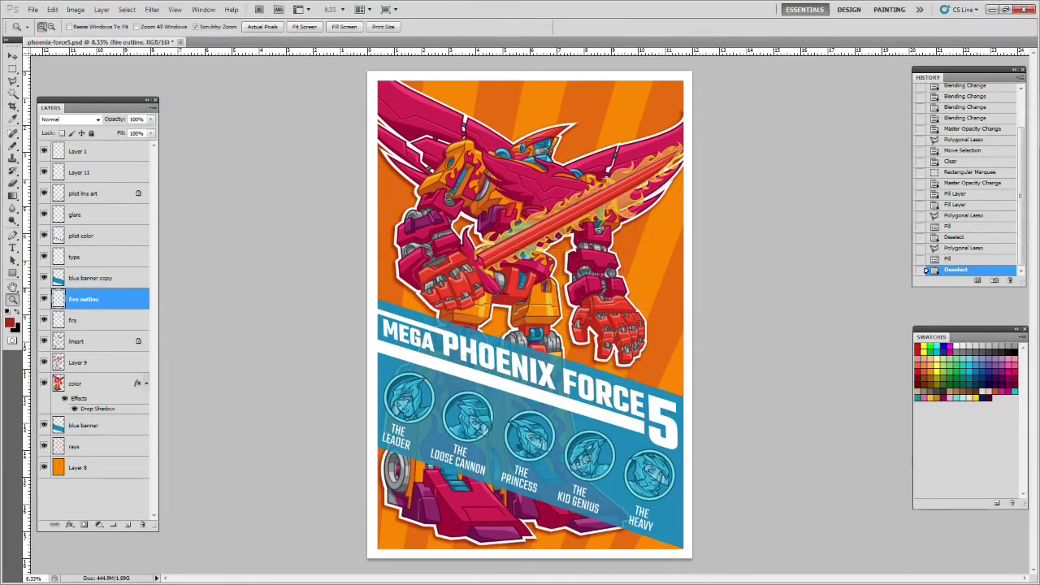
Step: Switch to the line art document in Illustrator and copy the two logos at the foot of the poster artwork
{"action": "key", "text": "alt+Tab"}
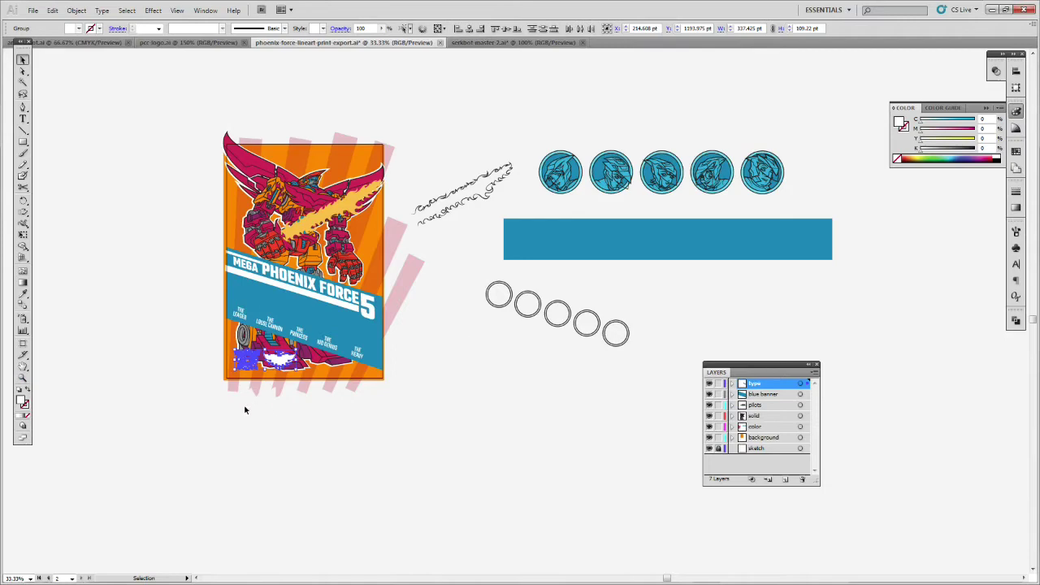
{"action": "left_click", "coordinate": [23, 377]}
{"action": "left_click", "coordinate": [290, 366]}
{"action": "left_click", "coordinate": [504, 313]}
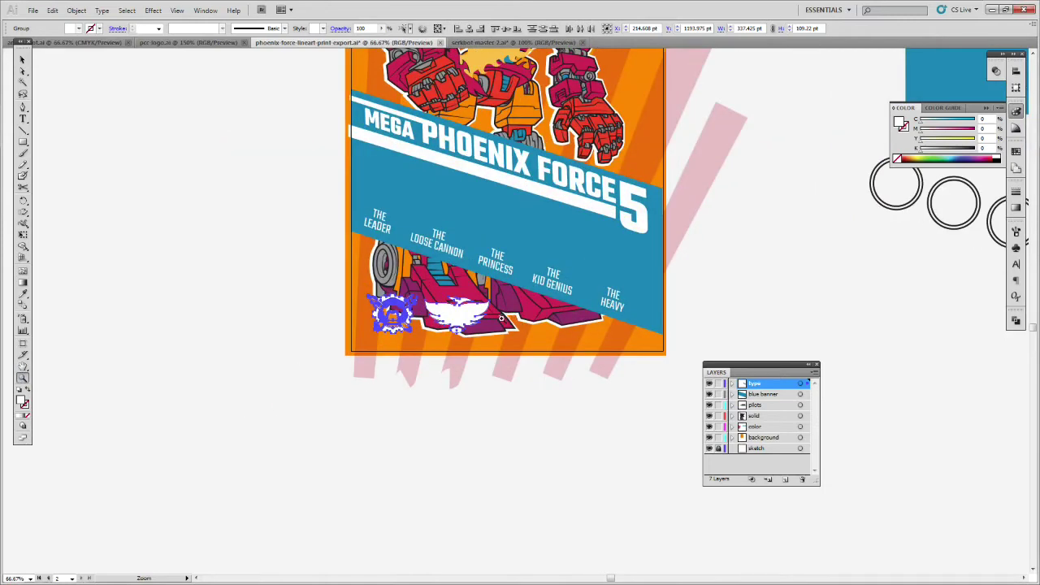
{"action": "left_click", "coordinate": [501, 317]}
{"action": "left_click", "coordinate": [24, 61]}
{"action": "left_click", "coordinate": [72, 90]}
Step: Switch to Photoshop, paste the logos as a smart object and place them over the robot's feet near the poster's lower-left corner
{"action": "left_click_drag", "start_coordinate": [609, 9], "coordinate": [0, 16]}
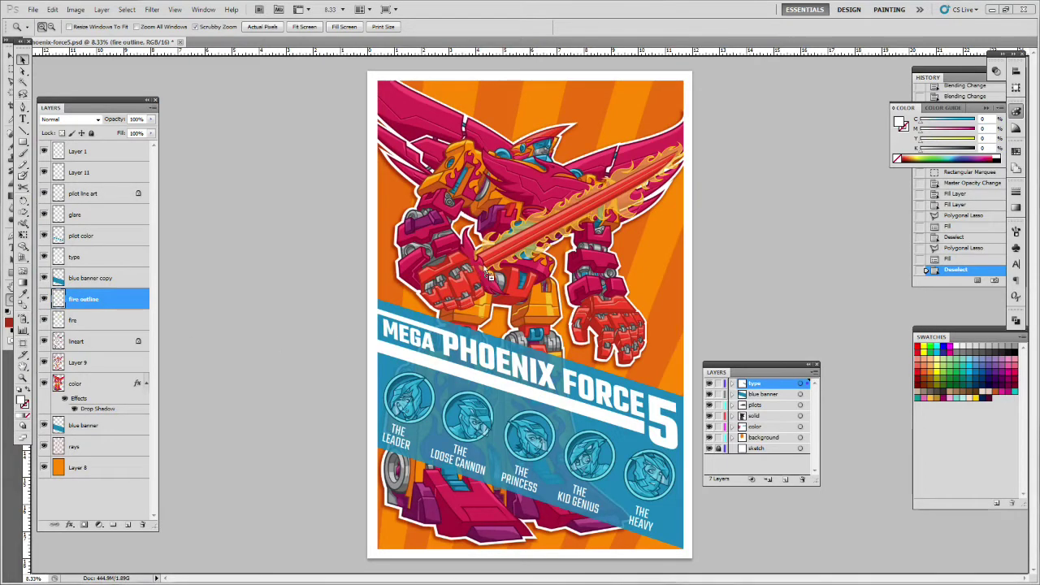
{"action": "key", "text": "ctrl+v"}
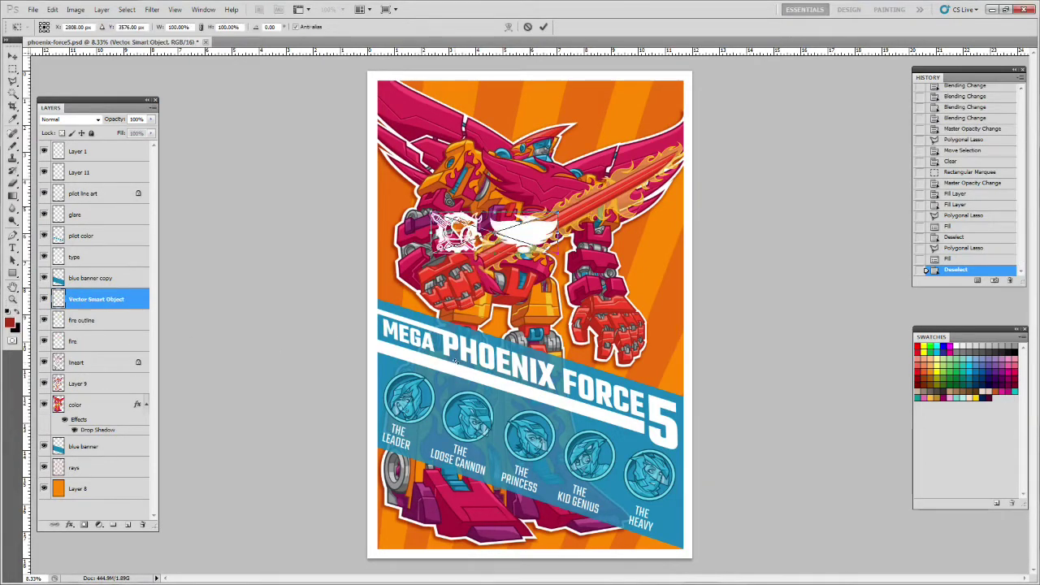
{"action": "left_click_drag", "start_coordinate": [541, 240], "coordinate": [500, 519]}
{"action": "key", "text": "Return"}
{"action": "key", "text": "z"}
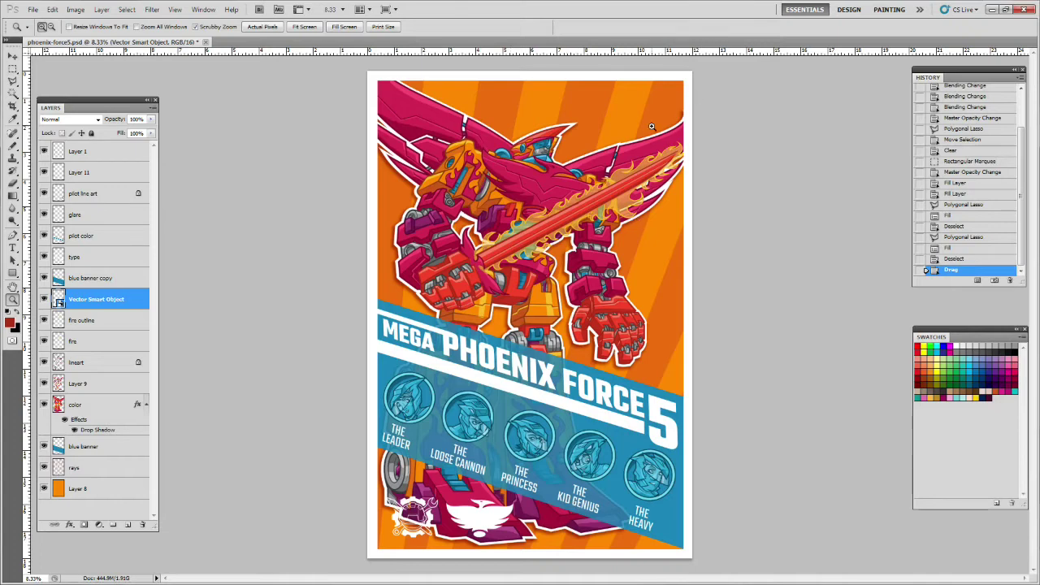
Step: Fine-tune the position of the two white logos over the robot's feet with the Move tool
{"action": "key", "text": "alt"}
{"action": "key", "text": "ctrl"}
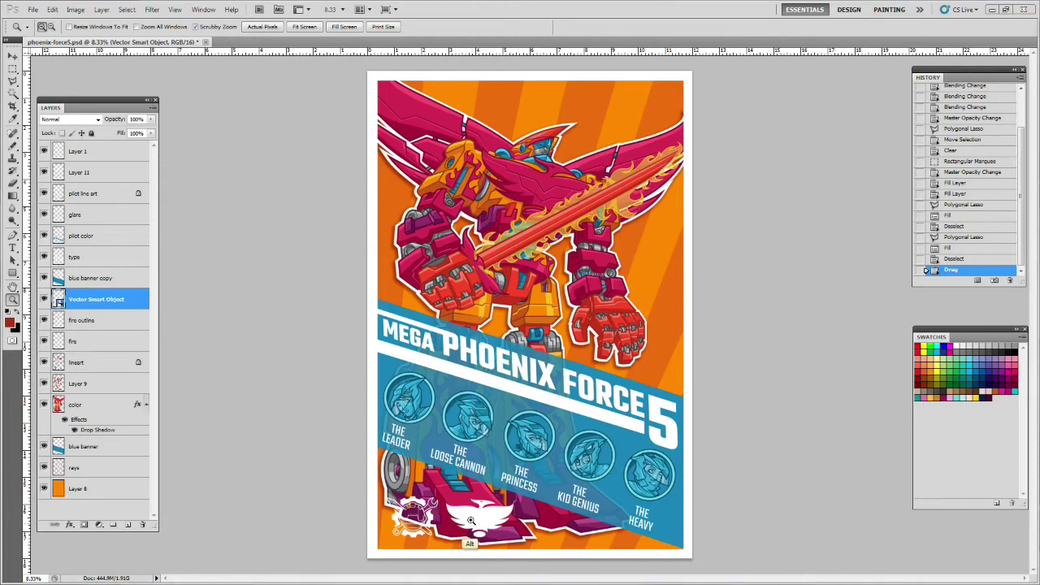
{"action": "left_click", "coordinate": [12, 57]}
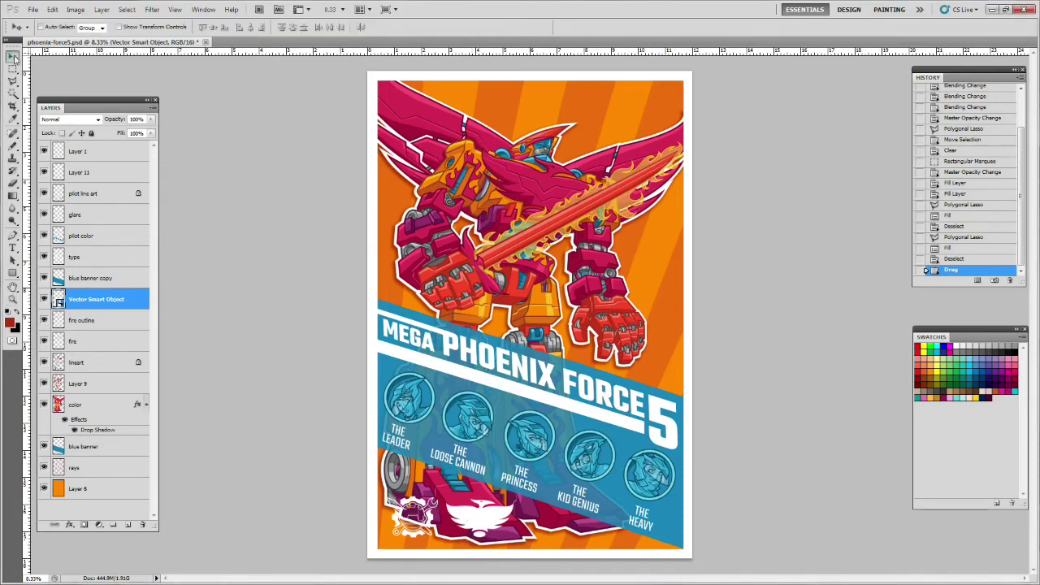
{"action": "left_click_drag", "start_coordinate": [478, 522], "coordinate": [537, 425]}
{"action": "left_click_drag", "start_coordinate": [627, 113], "coordinate": [481, 524]}
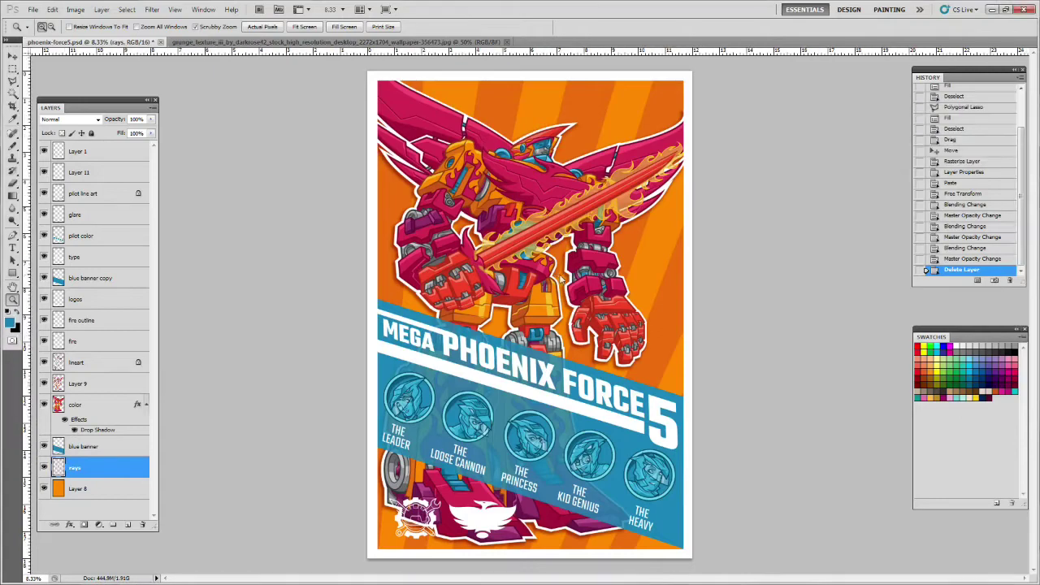
Step: Look at the grunge texture image, return to phoenix-force5.psd and paste the texture just above the rays layer
{"action": "left_click", "coordinate": [560, 276]}
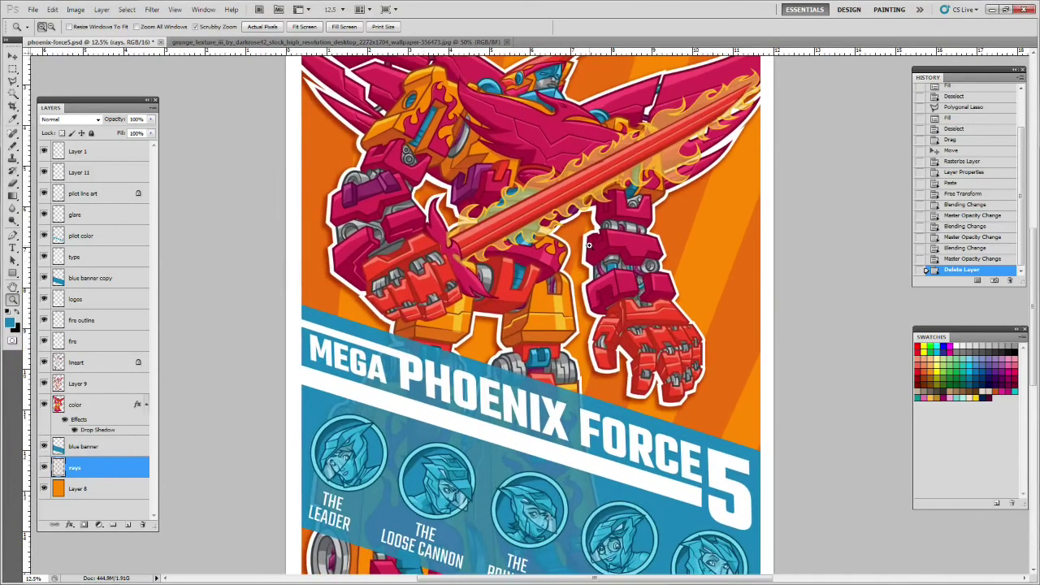
{"action": "left_click", "coordinate": [589, 245], "text": "alt"}
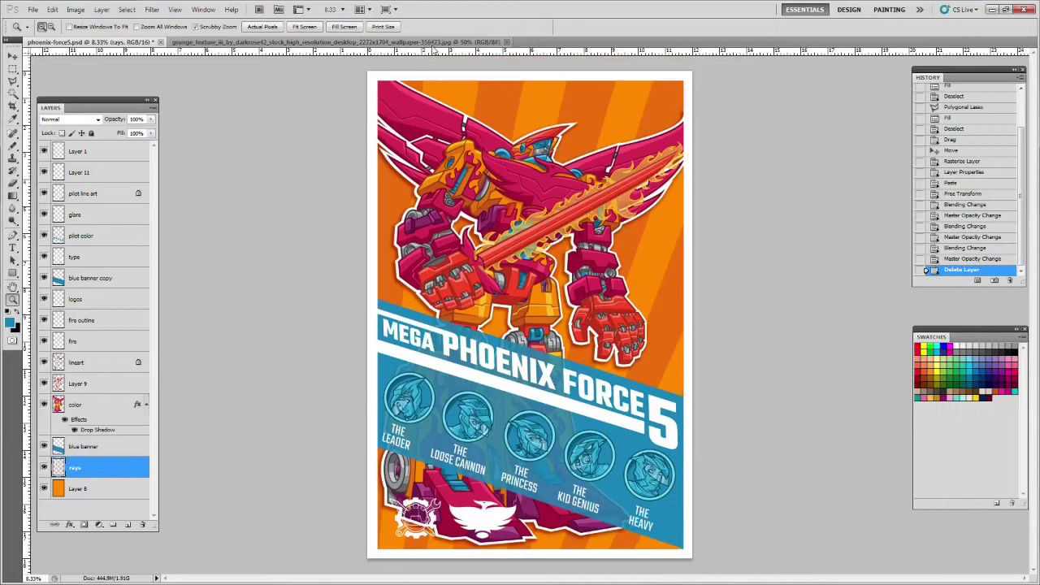
{"action": "left_click", "coordinate": [431, 43]}
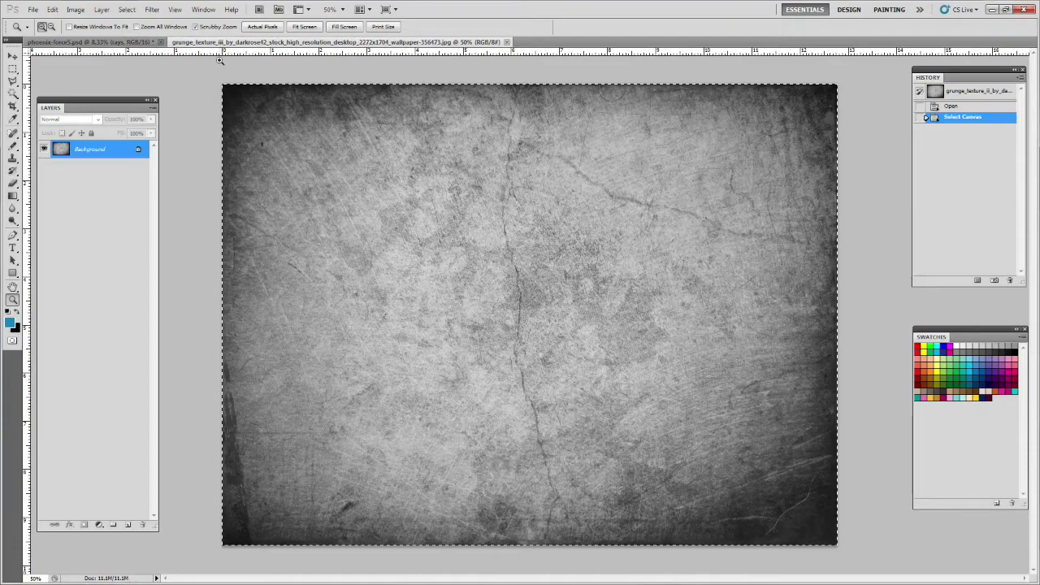
{"action": "left_click", "coordinate": [62, 40]}
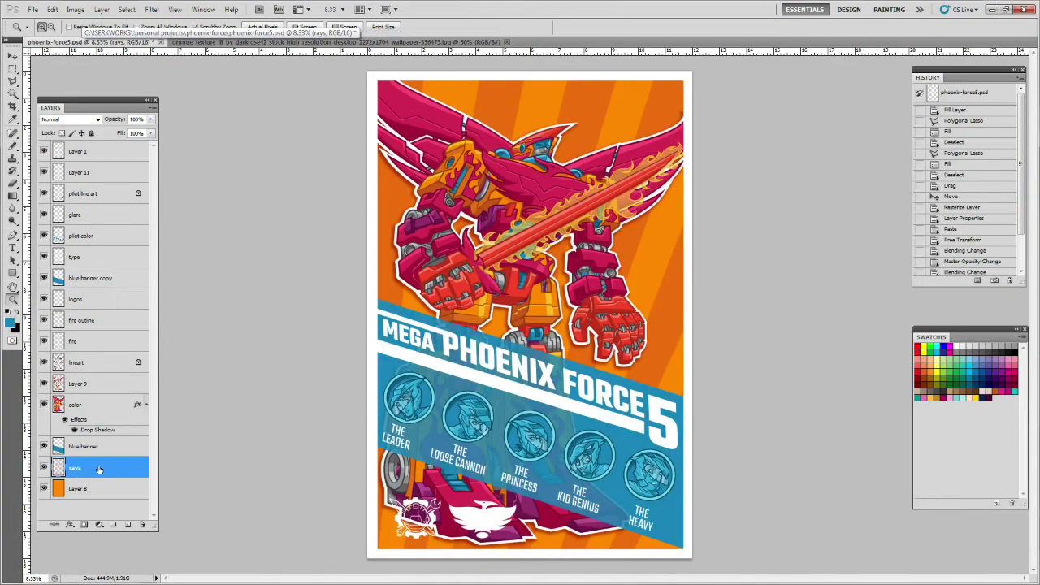
{"action": "left_click", "coordinate": [50, 9]}
{"action": "left_click", "coordinate": [69, 103]}
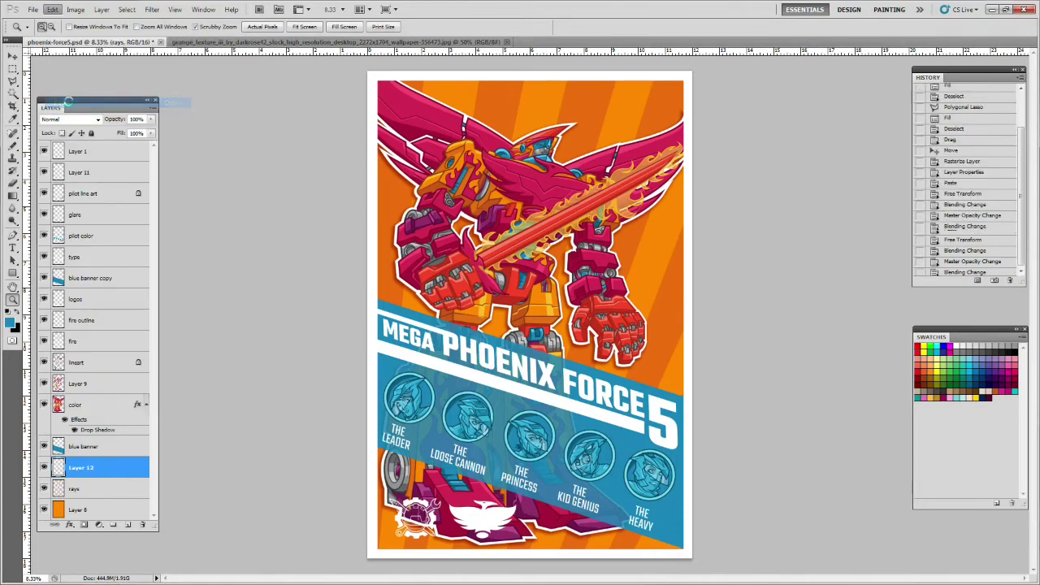
Step: Rotate the pasted grunge texture 90 degrees and scale it to about 464% so it covers the poster's printed area
{"action": "left_click", "coordinate": [52, 9]}
{"action": "left_click", "coordinate": [81, 210]}
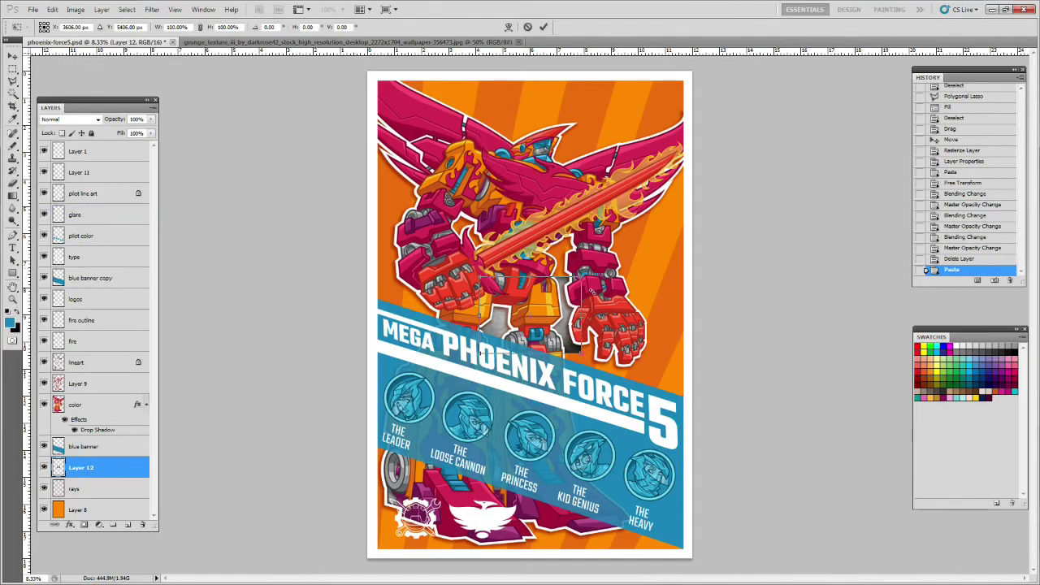
{"action": "left_click_drag", "start_coordinate": [592, 290], "coordinate": [557, 373]}
{"action": "left_click_drag", "start_coordinate": [571, 265], "coordinate": [699, 88]}
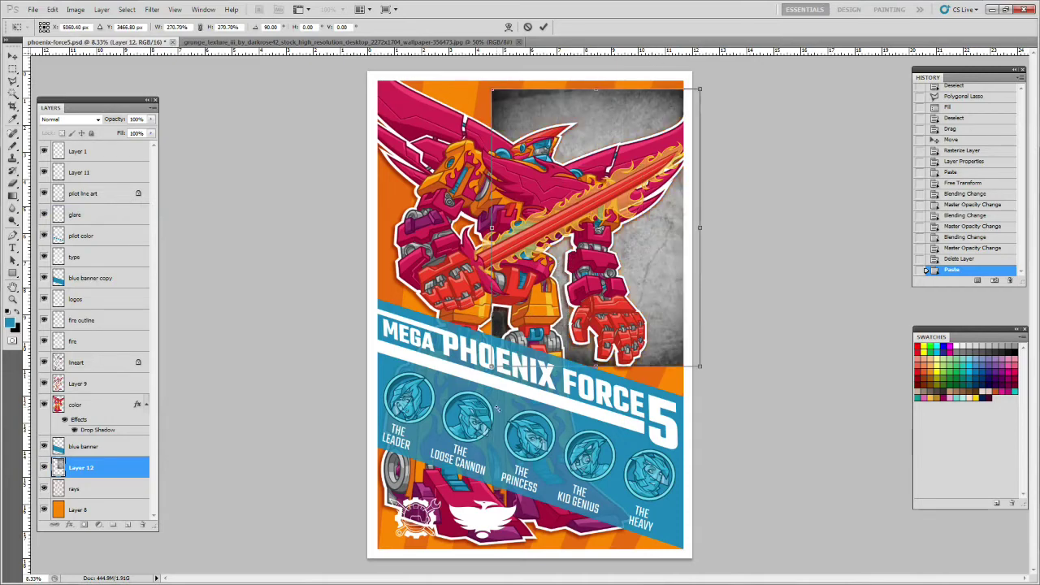
{"action": "left_click_drag", "start_coordinate": [492, 366], "coordinate": [406, 584]}
{"action": "left_click_drag", "start_coordinate": [346, 93], "coordinate": [345, 75]}
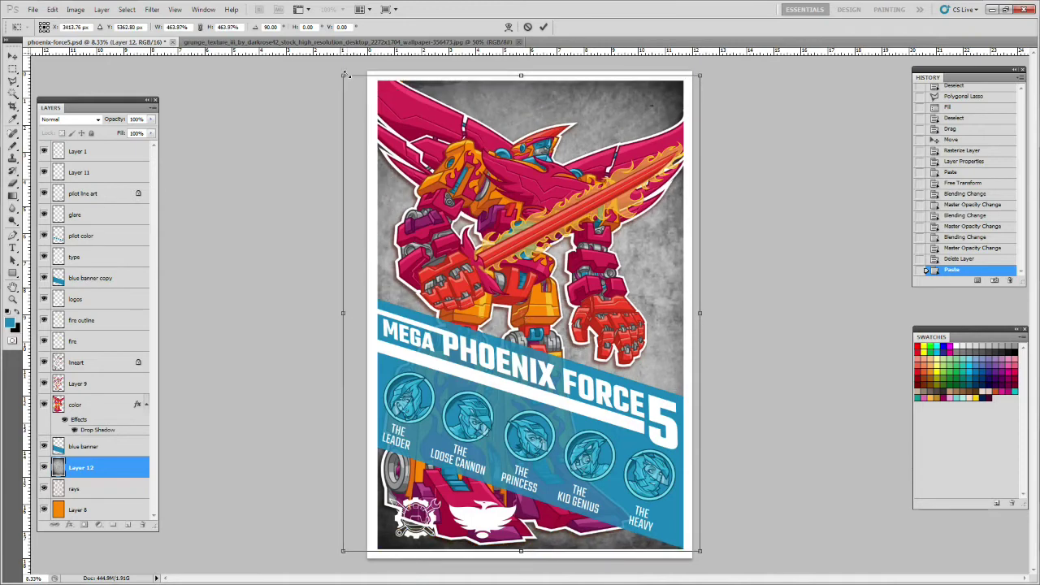
{"action": "key", "text": "ctrl+space"}
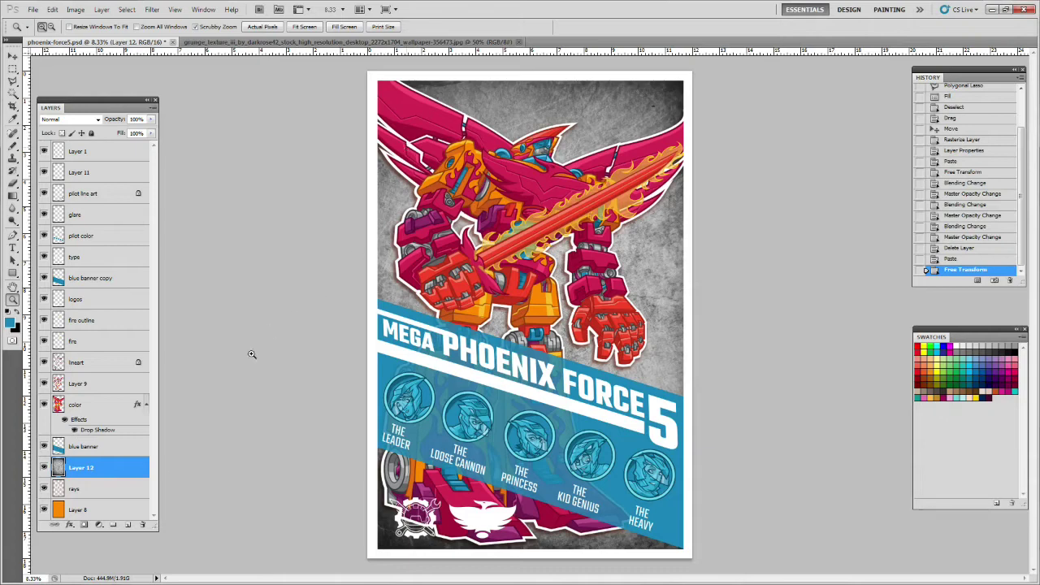
Step: Set the grunge texture layer's blending mode to Overlay and its opacity to 67%
{"action": "left_click", "coordinate": [96, 120]}
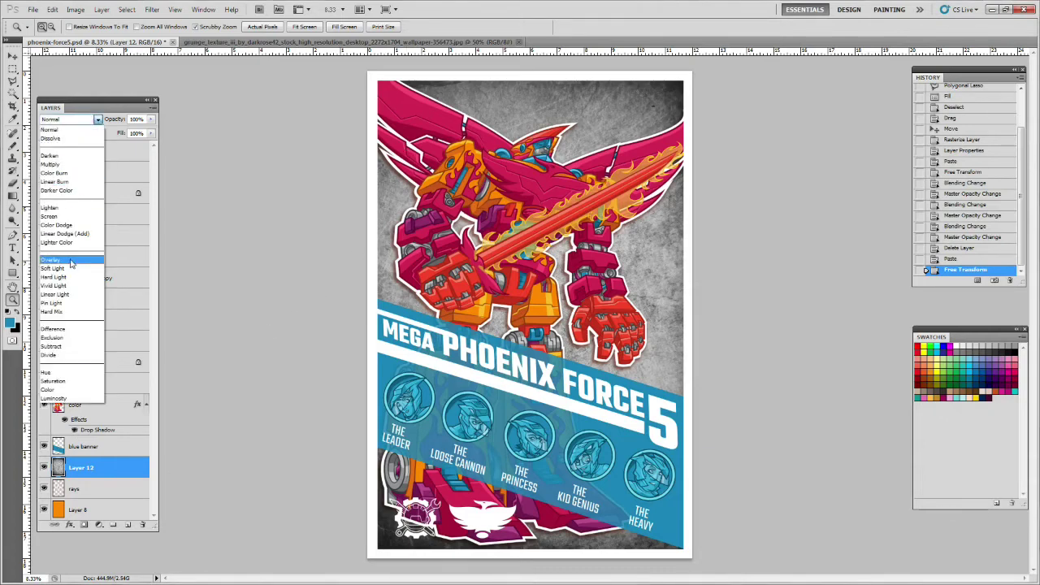
{"action": "left_click", "coordinate": [71, 260]}
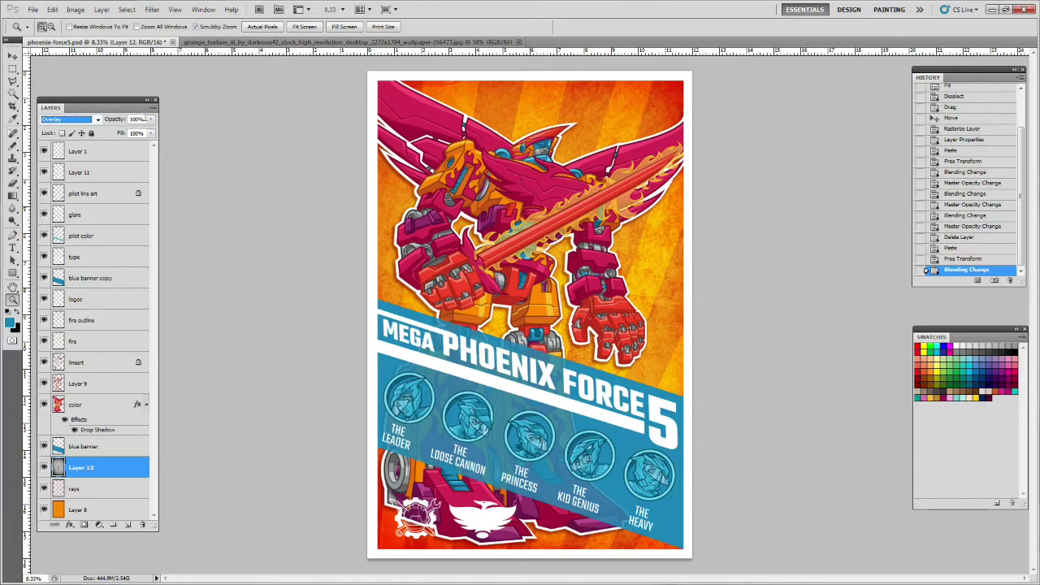
{"action": "left_click", "coordinate": [150, 119]}
{"action": "left_click_drag", "start_coordinate": [150, 132], "coordinate": [134, 135]}
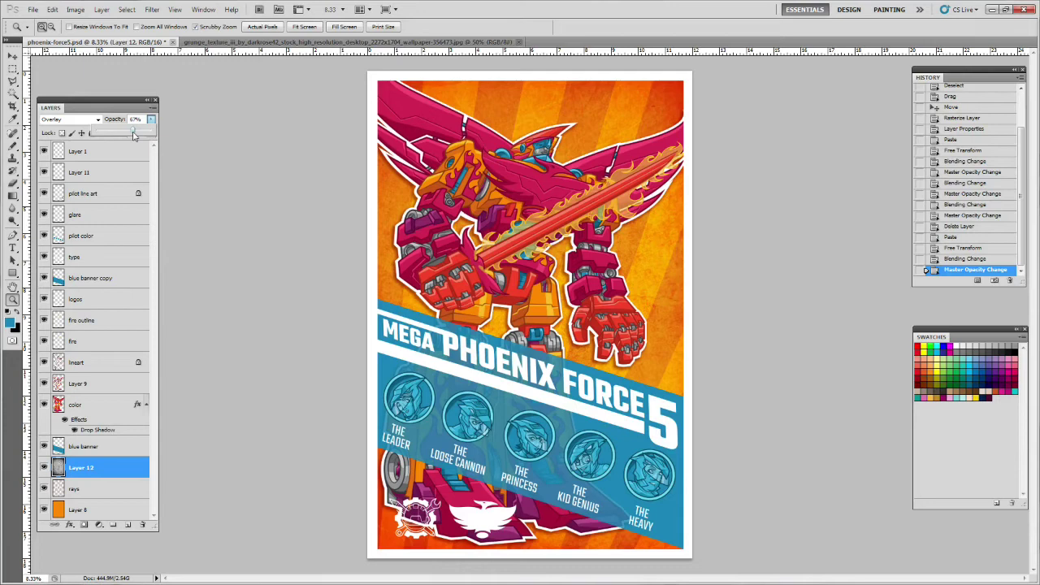
{"action": "left_click", "coordinate": [156, 175]}
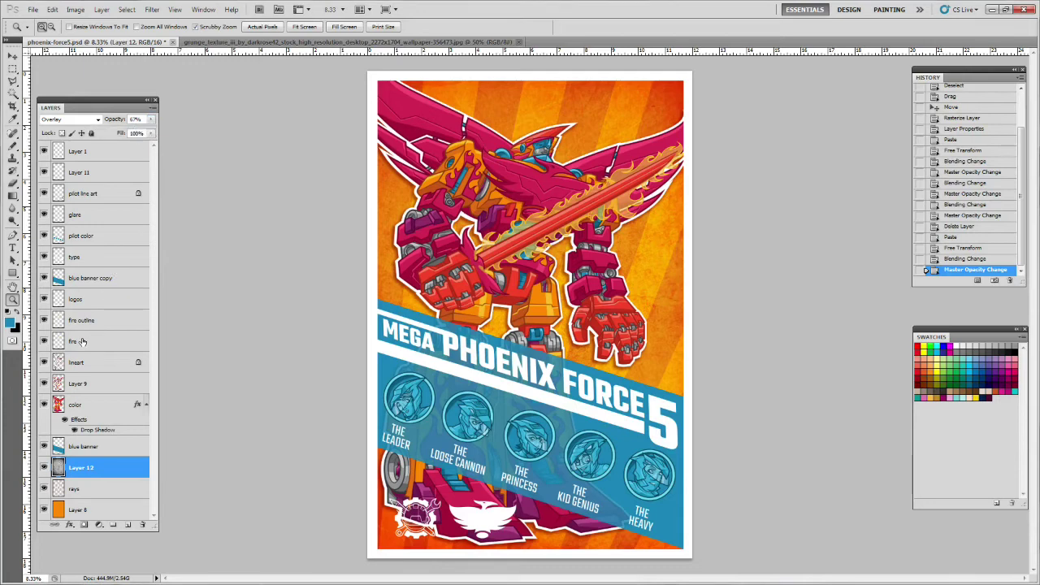